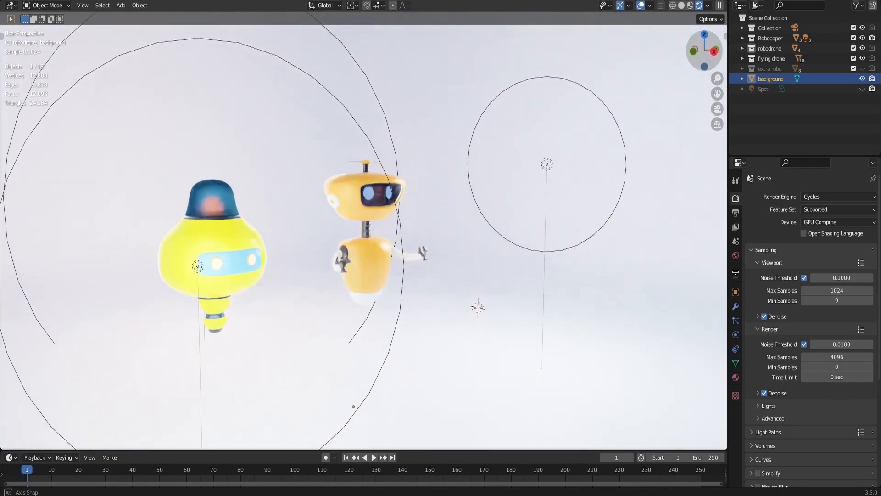
- Add a Subdivision Surface modifier to the cube with a viewport level of 2
key(ctrl+s)
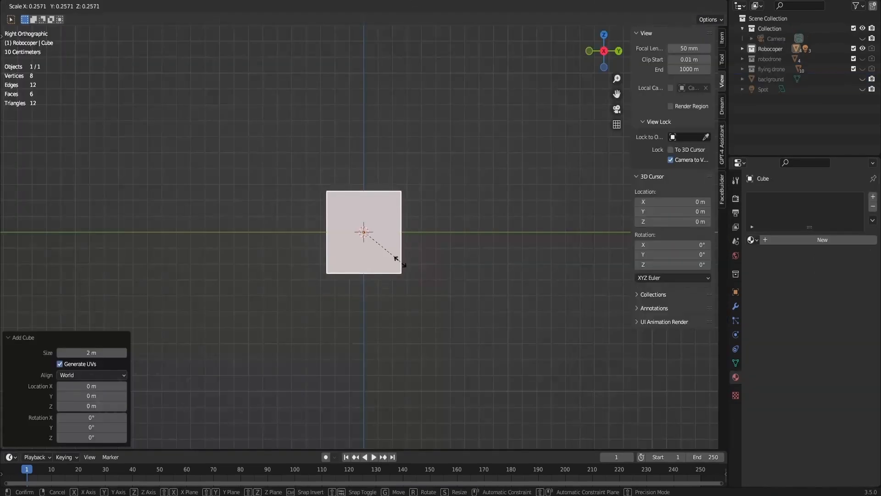
scroll(382, 257, up, 10)
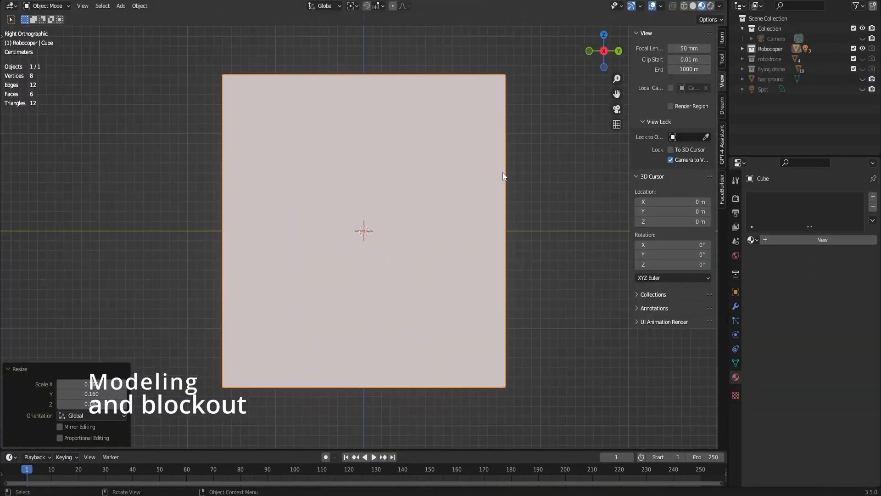
click(735, 306)
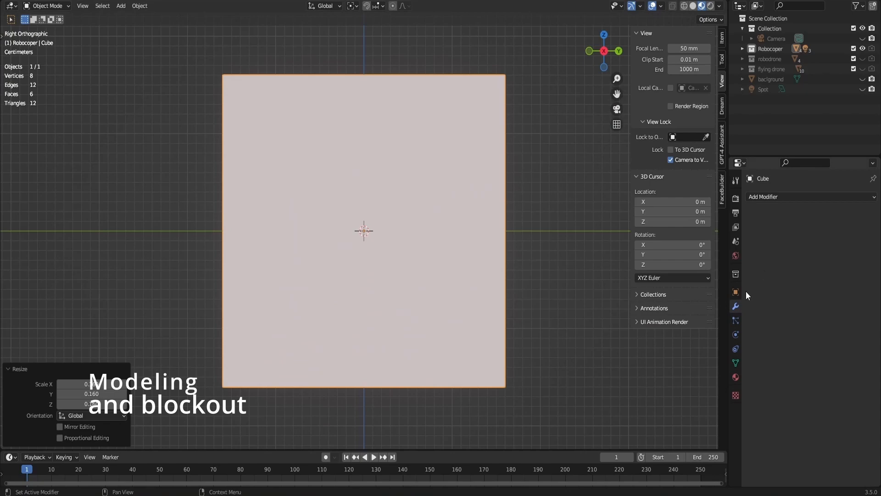
click(805, 197)
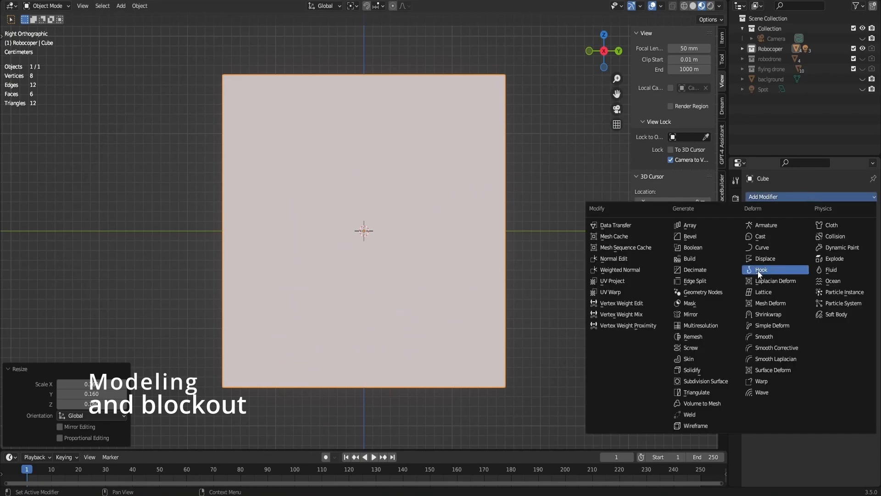
click(707, 381)
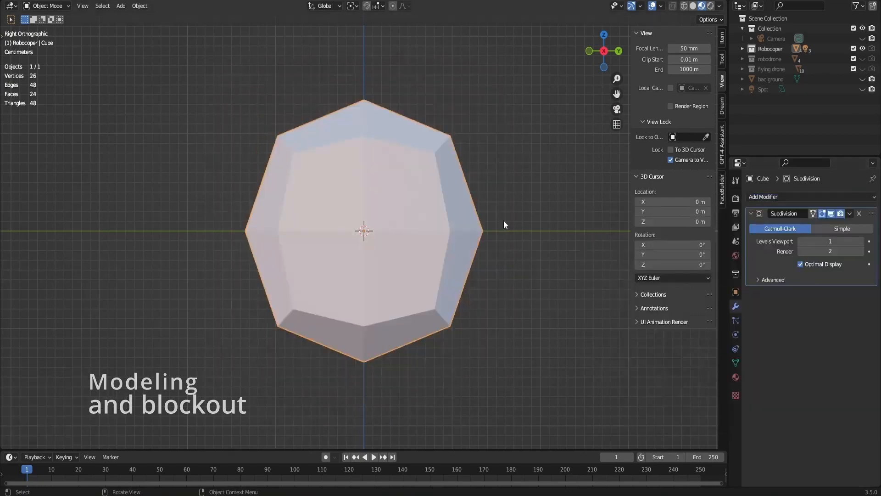
click(862, 241)
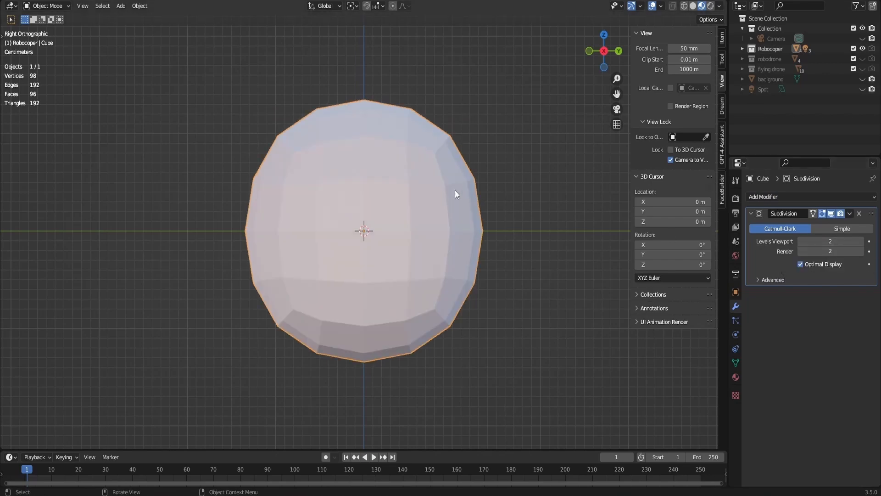
- Taper the cube by scaling its bottom vertices to 0.642 along Y in Edit Mode with X-ray enabled
key(Tab)
scroll(486, 204, down, 2)
click(693, 6)
click(672, 7)
key(1)
drag(467, 293, 204, 420)
key(s)
key(y)
click(490, 314)
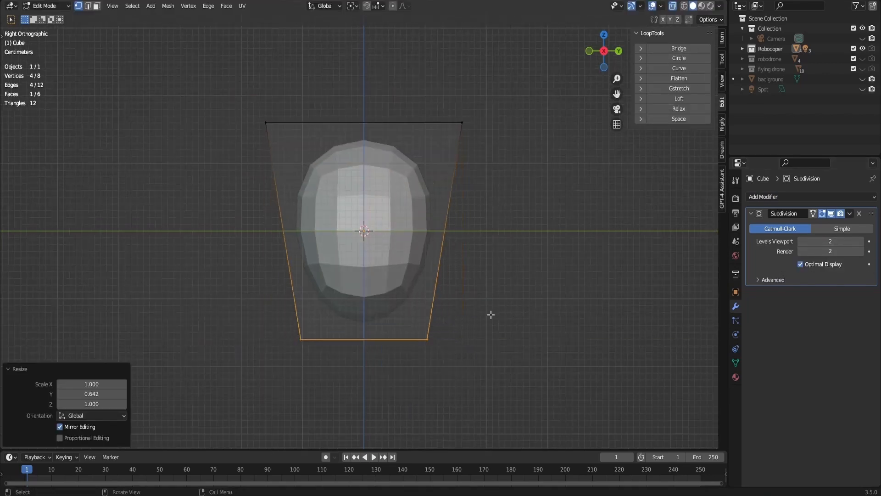
- Lower the cube's top vertices along Z and add a centred vertical loop cut
drag(515, 88, 206, 126)
key(g)
key(z)
click(494, 244)
key(ctrl+r)
click(385, 207)
right_click(387, 202)
- Extrude the bottom faces of the block downward and scale the new end inward
drag(480, 307, 257, 371)
key(e)
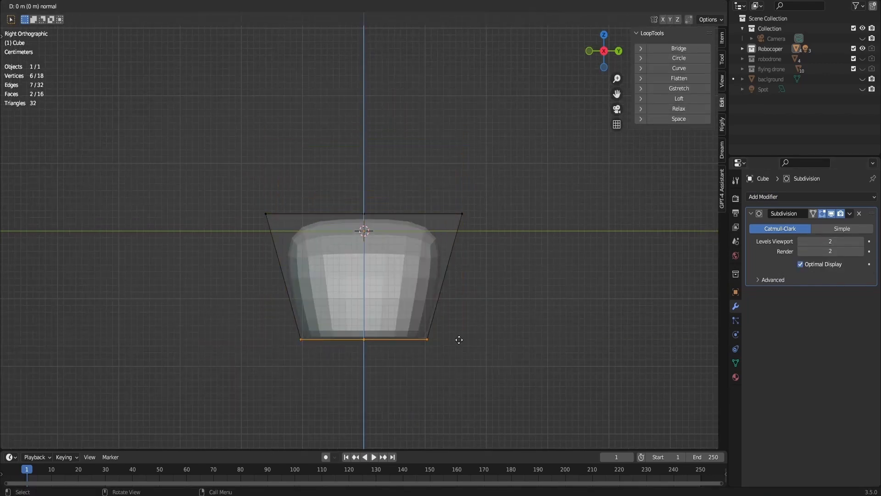
click(459, 366)
key(s)
click(433, 363)
- Raise the middle row of vertices about 0.041 m along Z
drag(289, 316, 508, 350)
key(g)
key(z)
click(509, 322)
- Lower the top row of vertices along Z and narrow it along Y
drag(221, 163, 499, 244)
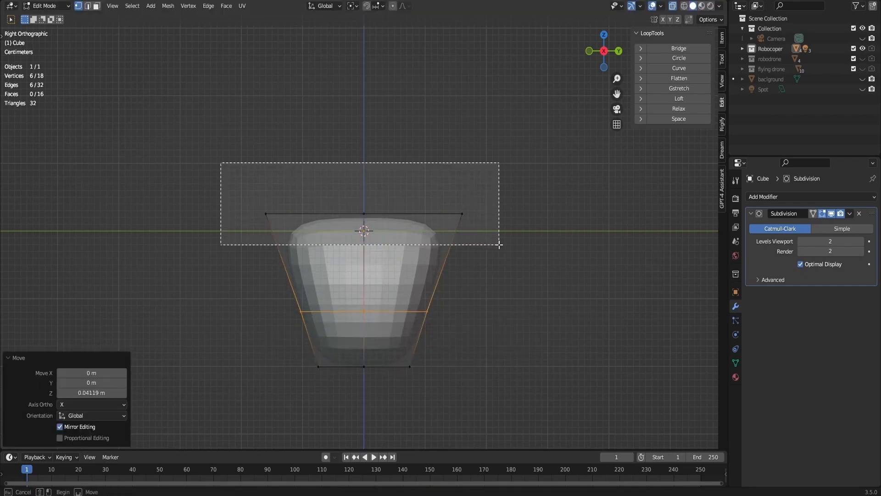
key(g)
key(z)
click(513, 284)
key(s)
key(y)
click(505, 284)
- Narrow the two lower vertex rows along Y, and adjust the middle row's Y width on its own
drag(245, 289, 519, 421)
key(s)
key(y)
click(513, 405)
drag(275, 294, 448, 342)
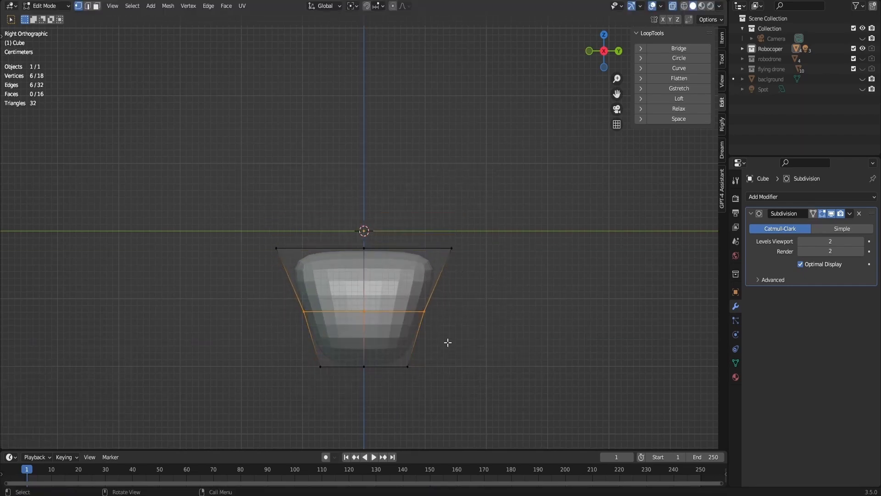
key(s)
key(y)
click(467, 323)
- Return to Object Mode, raise the head block along Z and rescale it
key(Tab)
middle_drag(466, 323, 390, 308)
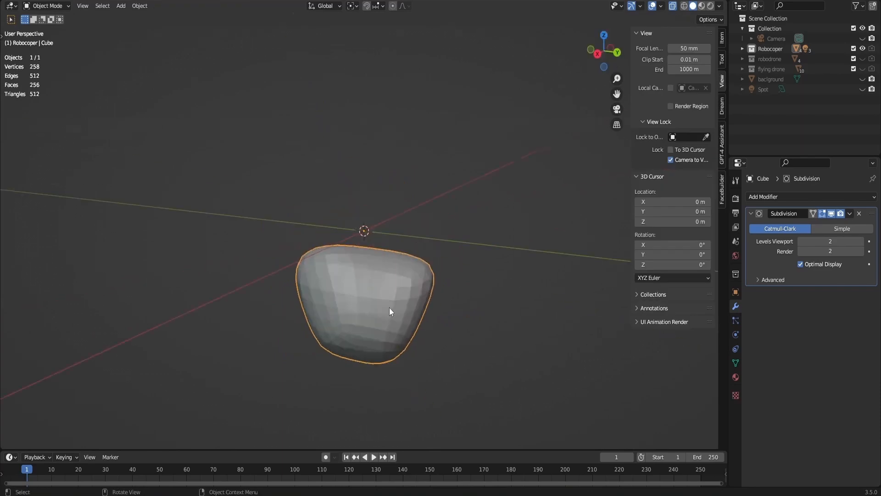
key(g)
key(z)
click(412, 34)
key(KP_Decimal)
click(596, 55)
key(s)
click(466, 222)
- Shade the head smooth and apply its Subdivision modifier
right_click(466, 222)
click(468, 222)
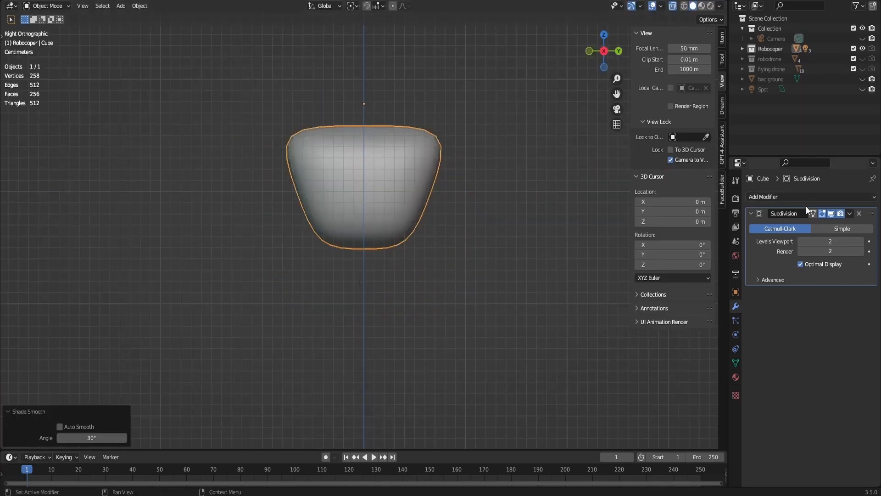
key(ctrl+a)
- Enable X mirror editing and delete all mesh faces on the negative-Y half of the head
key(Tab)
click(672, 7)
scroll(381, 103, up, 2)
drag(600, 50, 555, 29)
scroll(391, 257, up, 2)
key(3)
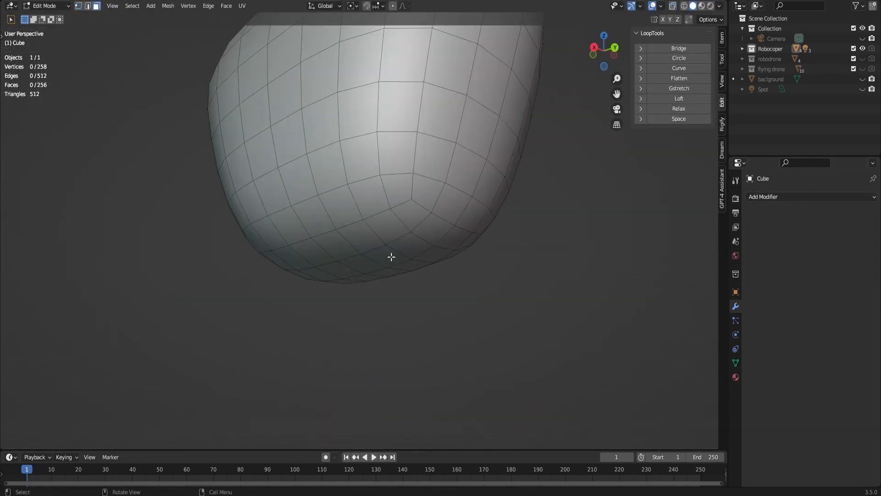
click(391, 257)
click(594, 47)
scroll(529, 279, down, 3)
click(672, 6)
click(663, 20)
drag(170, 112, 377, 431)
key(x)
click(468, 291)
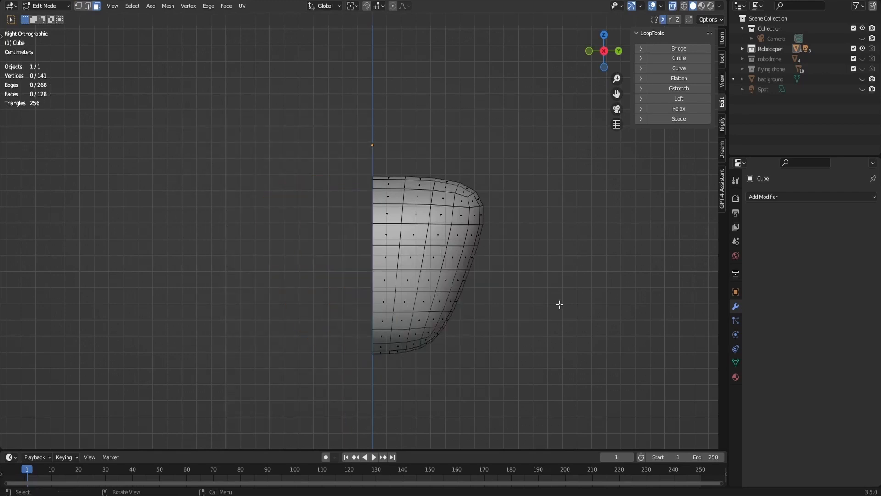
- Add a Mirror modifier to the half head on the Y axis only, with Clipping enabled
click(811, 197)
click(698, 323)
click(830, 228)
click(808, 228)
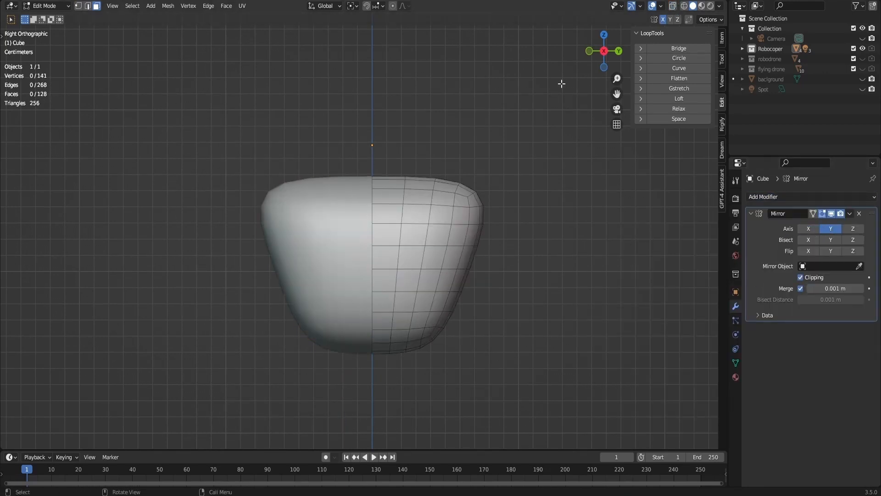
- Inset the six underside faces beside the mirror line with Boundary off, and round them with LoopTools Circle
middle_drag(561, 84, 388, 329)
key(i)
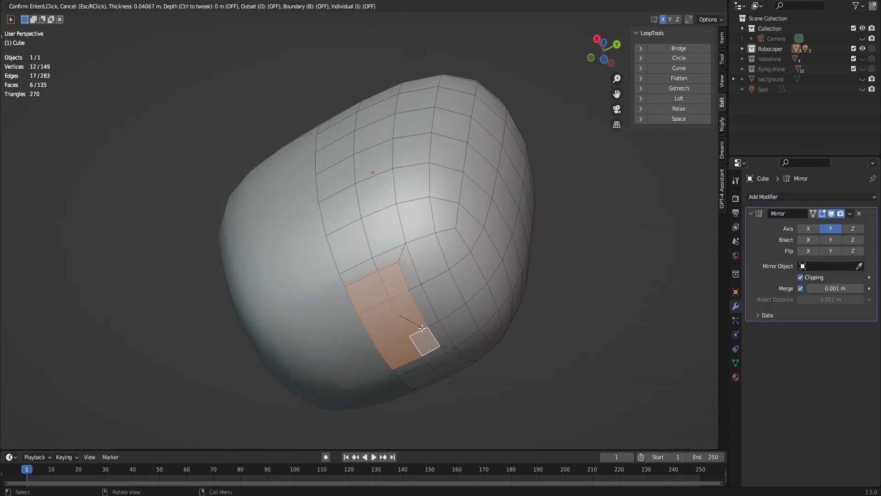
click(417, 335)
scroll(417, 335, up, 1)
click(673, 59)
- Scale the rounded underside faces to 0.577 and move them along Y onto the mirror line
key(s)
click(433, 345)
key(g)
key(y)
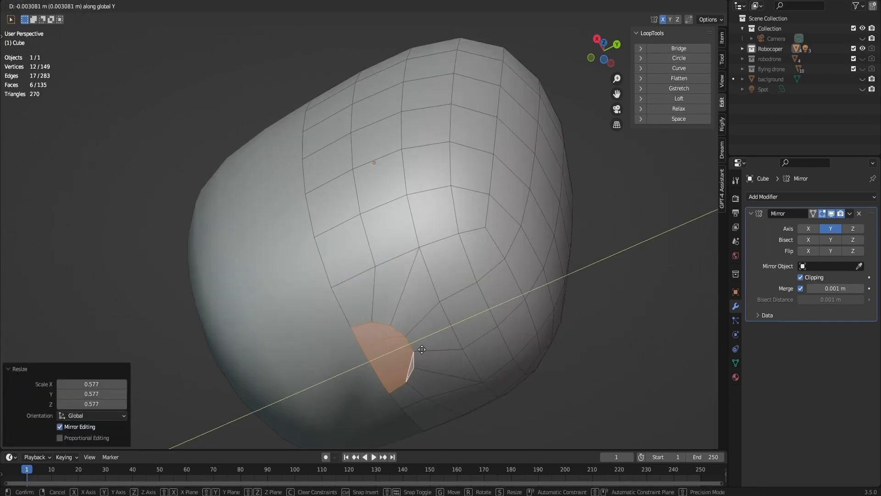
click(417, 350)
- Extrude the rounded underside faces twice to form a neck, the second time by about 0.022 m
middle_drag(417, 350, 385, 362)
key(e)
click(379, 362)
key(e)
click(366, 415)
scroll(366, 415, down, 5)
middle_drag(366, 414, 431, 431)
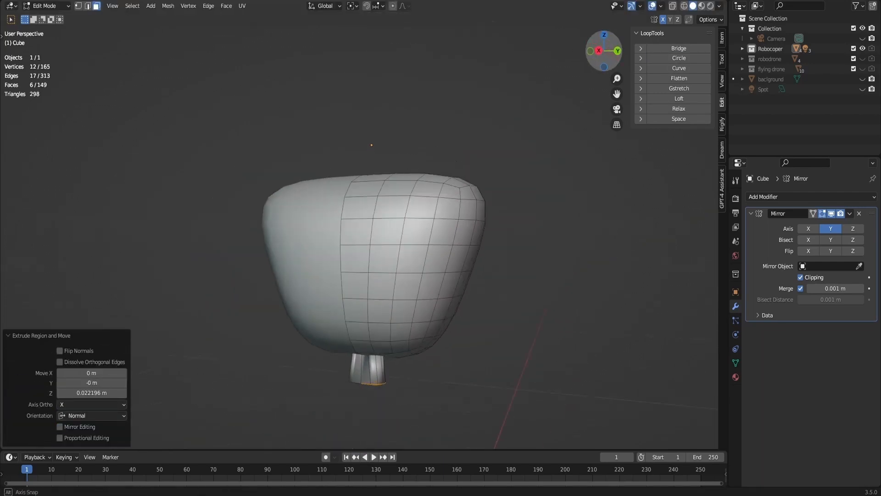
- Shift the neck's end faces along Y to meet the mirror line and add loop cuts around the neck
shift+middle_drag(477, 410, 498, 298)
scroll(499, 298, up, 5)
key(g)
key(y)
click(489, 299)
key(ctrl+r)
scroll(426, 293, up, 2)
click(427, 294)
right_click(427, 294)
click(491, 316)
- Delete the faces capping the lower end of the neck
scroll(496, 294, down, 4)
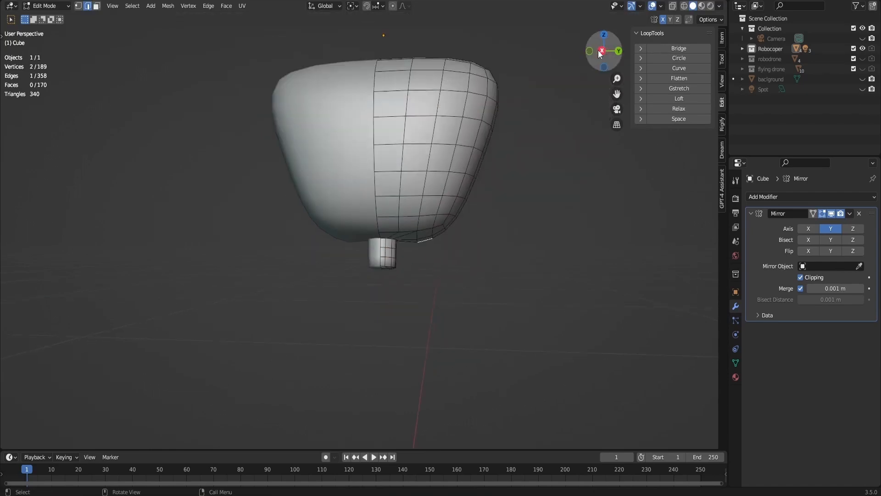
click(600, 51)
middle_drag(303, 287, 220, 234)
scroll(220, 234, up, 5)
middle_drag(346, 240, 379, 294)
shift+click(398, 291)
key(x)
click(404, 286)
- Move the neck's open end loop along Z and flatten it with a Z scale of 0
key(1)
alt+click(404, 291)
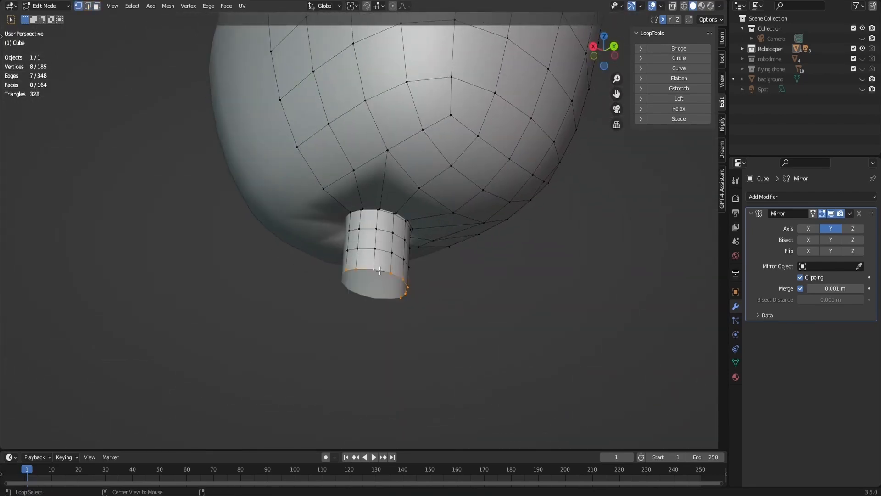
key(KP_3)
key(g)
key(z)
click(475, 266)
key(s)
key(z)
key(0)
key(Return)
- Add two loop cuts across the lower segment of the neck
key(ctrl+r)
scroll(424, 312, up, 1)
click(424, 313)
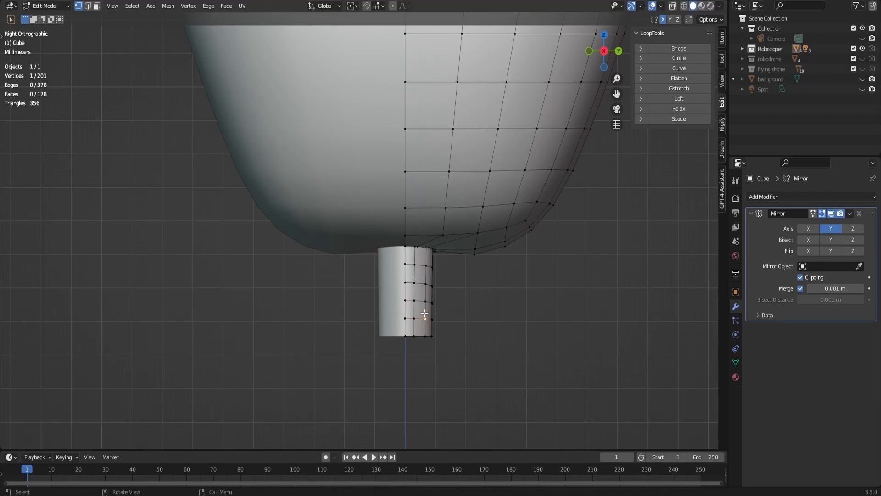
- Lower the neck's open end loop along Z and add one loop cut across the lengthened segment
alt+click(428, 336)
key(g)
key(z)
click(430, 363)
key(ctrl+r)
click(433, 347)
click(423, 345)
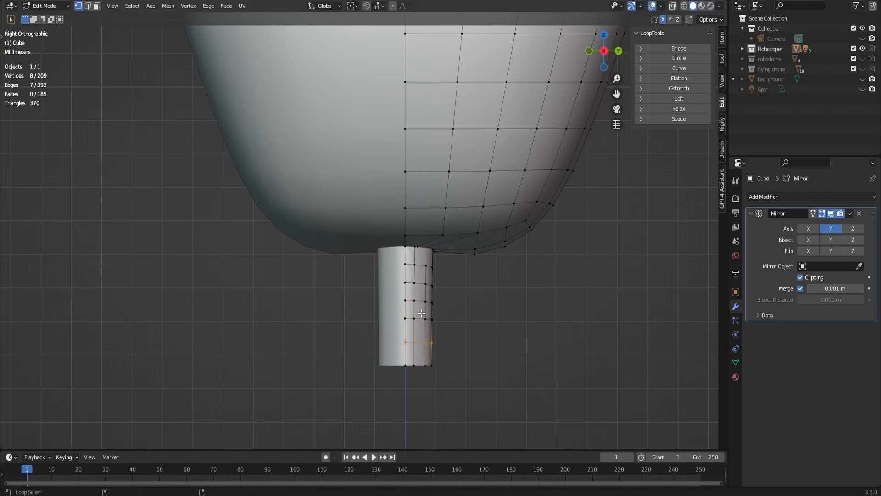
- Scale every other neck loop outward to form ridges, with a Z scale of 0.787, and leave Edit Mode
key(s)
click(451, 325)
key(s)
key(z)
click(458, 309)
key(s)
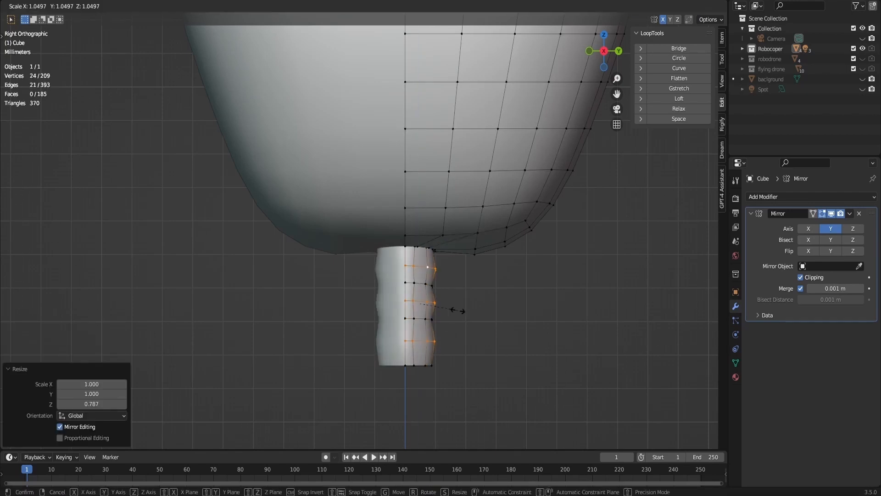
click(457, 309)
scroll(379, 190, down, 4)
key(Tab)
- Add a new cube for the body and scale it to 0.126
drag(607, 50, 585, 65)
scroll(592, 59, down, 12)
key(shift+a)
click(574, 292)
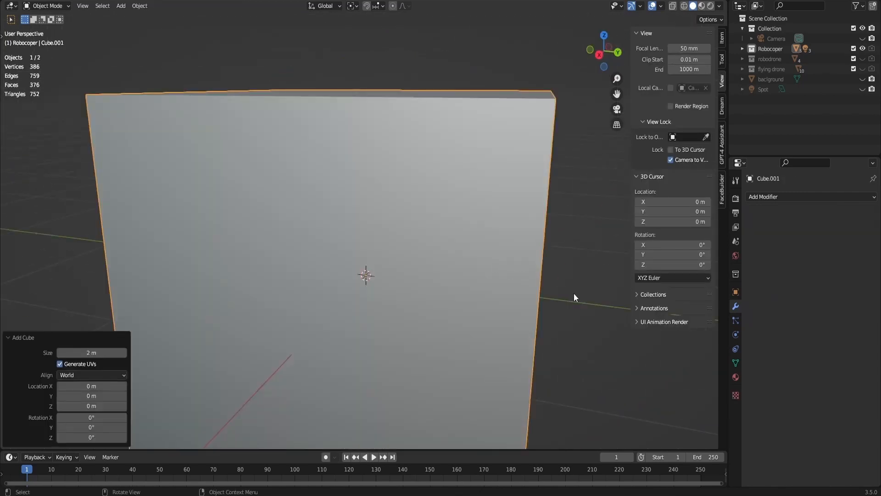
key(s)
click(384, 254)
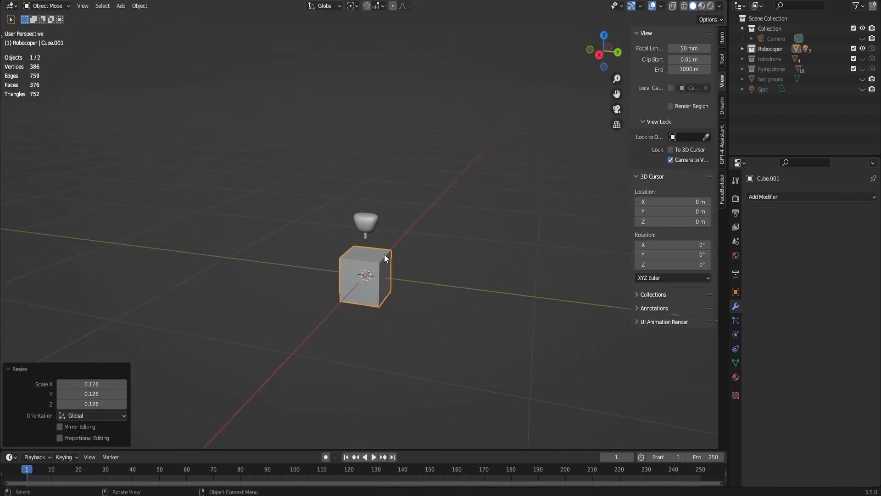
- Raise the body cube about 0.118 m along Z and scale it to 0.527
scroll(395, 257, up, 8)
scroll(395, 258, down, 4)
shift+middle_drag(463, 177, 449, 294)
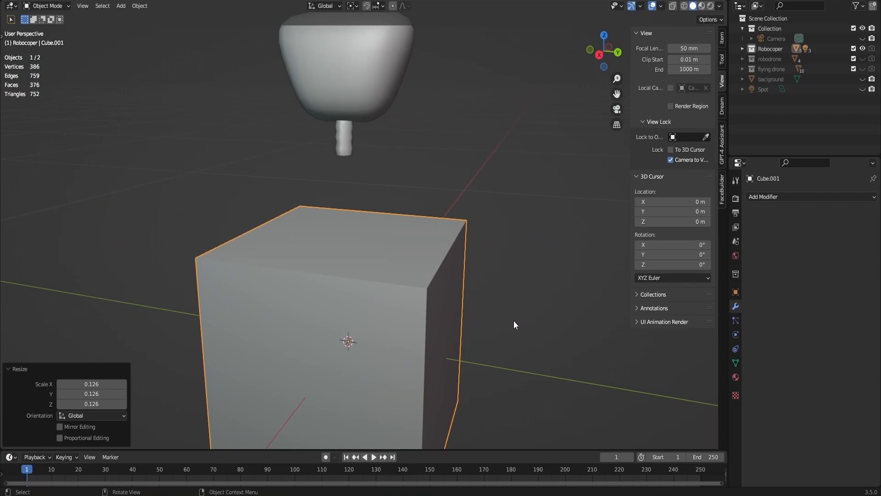
key(g)
key(z)
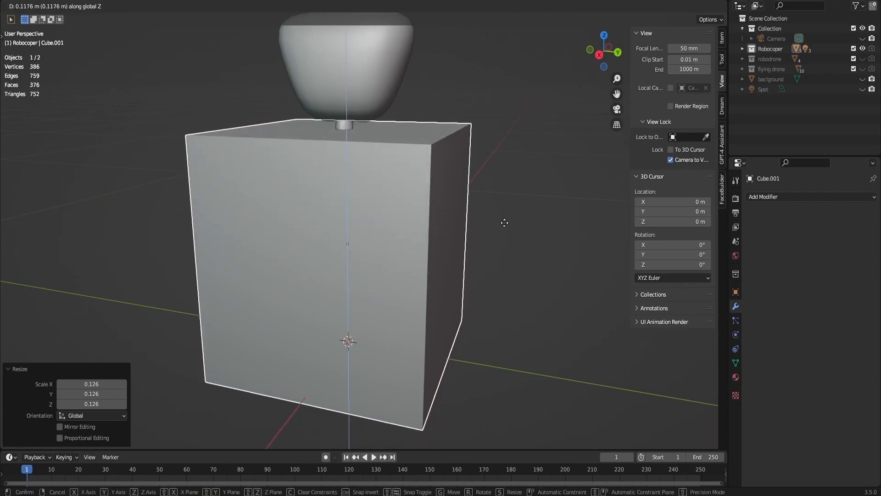
click(504, 222)
key(s)
click(456, 214)
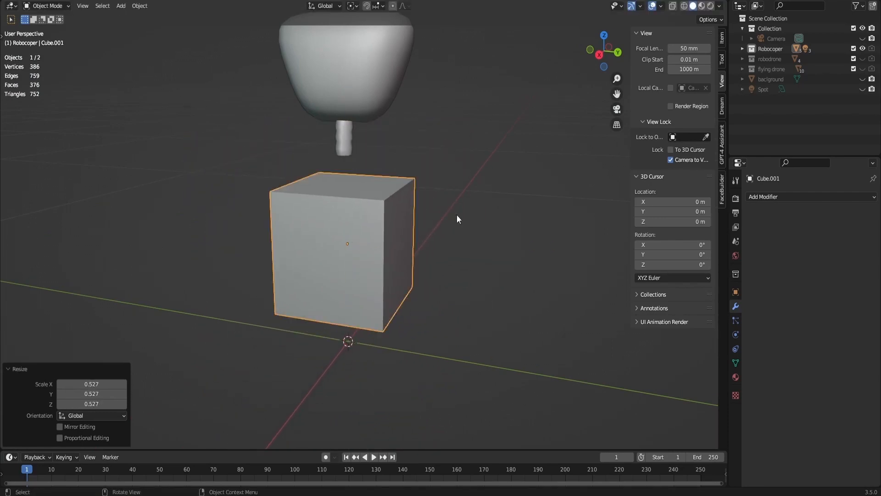
- Move the body cube up about 0.041 m along Z so it meets the neck
key(g)
key(z)
click(459, 178)
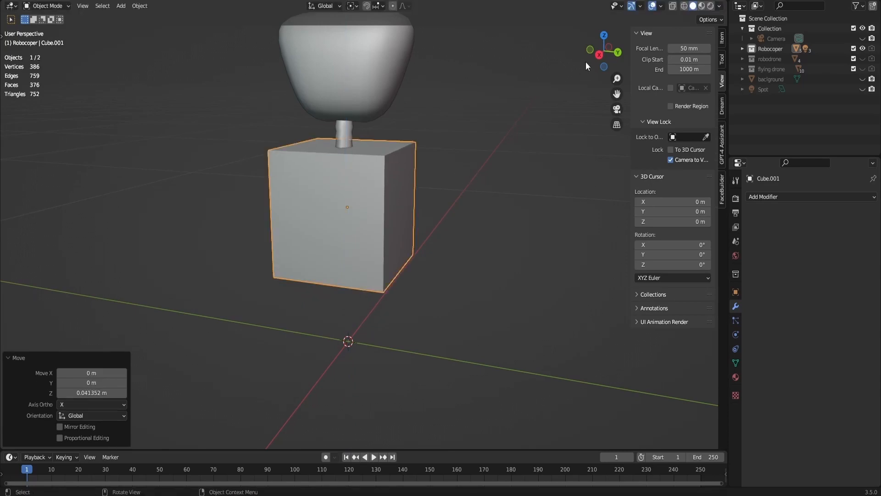
- Add a Subdivision Surface modifier to the body cube
click(598, 54)
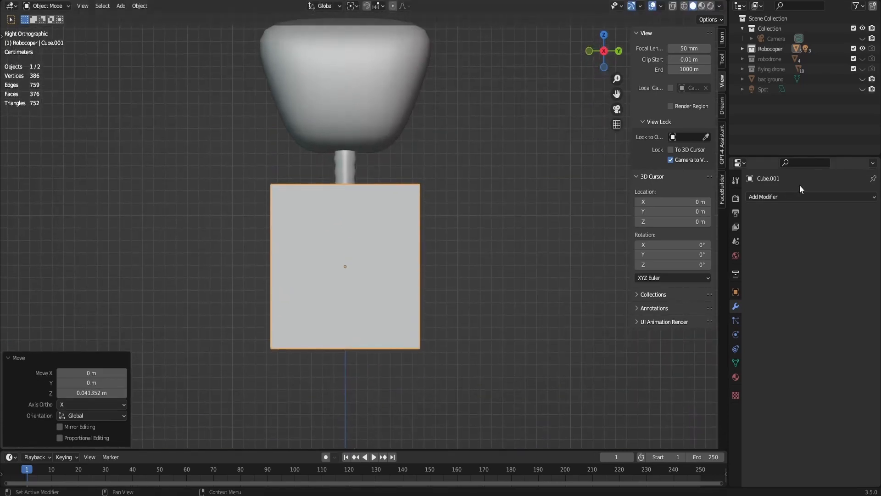
click(799, 197)
click(705, 381)
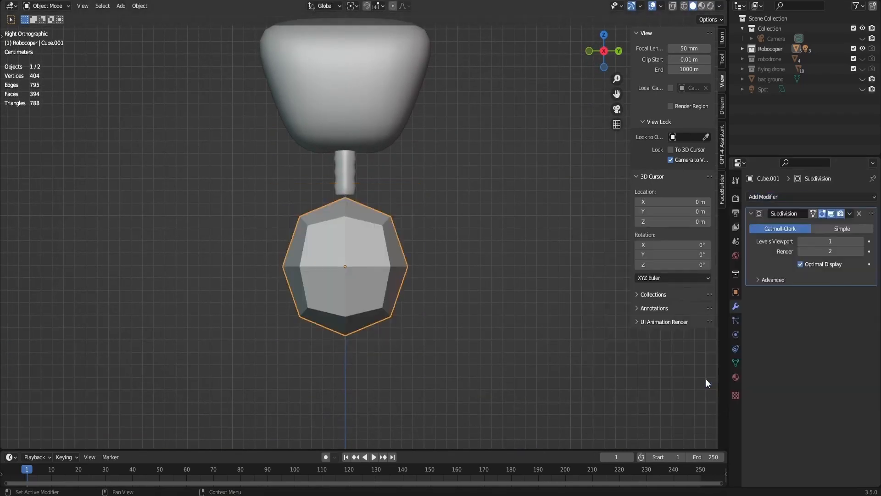
- Add a centred vertical loop cut to the body cube
key(Tab)
key(ctrl+r)
click(331, 188)
right_click(331, 187)
key(alt+z)
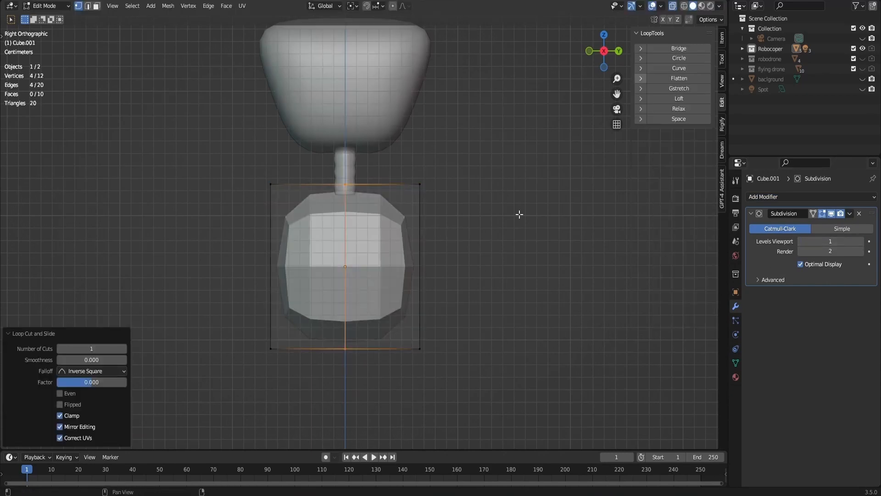
- Scale the body's bottom vertices inward along Y to taper it downward
drag(509, 243, 239, 381)
key(g)
key(y)
right_click(468, 335)
key(s)
key(y)
click(426, 336)
key(alt+a)
- Narrow the whole body mesh along X
drag(608, 67, 500, 101)
key(a)
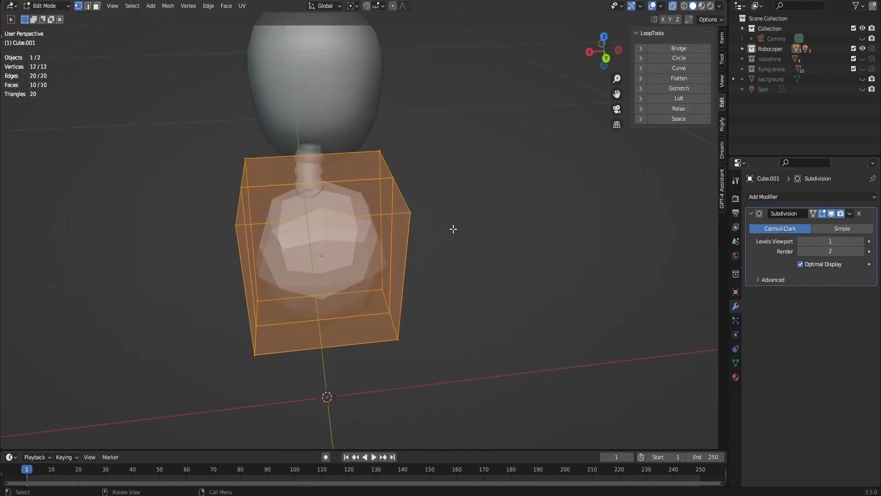
key(s)
key(x)
click(404, 238)
click(672, 6)
- Shift the whole body mesh along X and Z to line it up under the neck
drag(607, 52, 668, 49)
key(g)
key(y)
key(x)
click(445, 228)
key(g)
key(z)
click(446, 224)
- Add a horizontal loop cut around the body and slide it upward
key(ctrl+r)
right_click(334, 182)
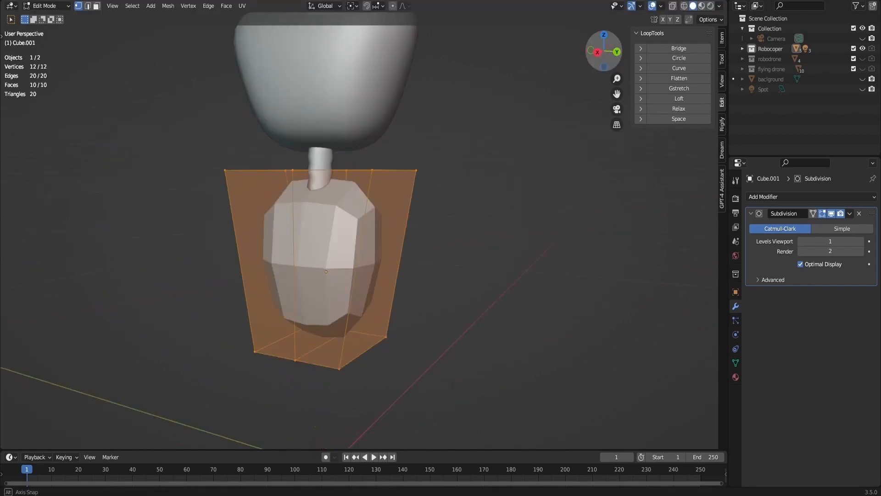
key(ctrl+r)
click(367, 285)
click(372, 243)
key(alt+a)
- Shade the body smooth and apply its Subdivision modifier
drag(605, 51, 567, 86)
click(594, 57)
key(Tab)
right_click(405, 286)
click(406, 287)
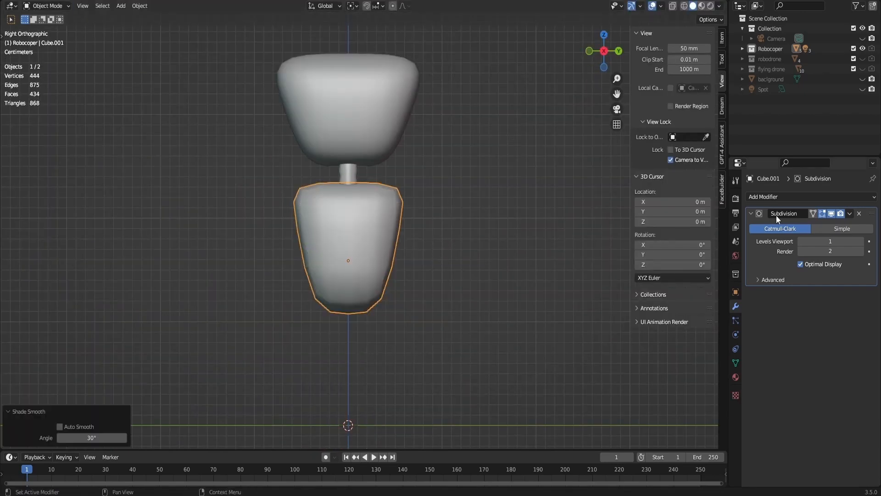
key(ctrl+a)
- Add a horizontal loop cut around the lower body and bevel it 0.0384 m wide with 2 segments
key(Tab)
drag(605, 51, 553, 84)
click(595, 56)
shift+middle_drag(414, 309, 417, 240)
scroll(417, 240, up, 4)
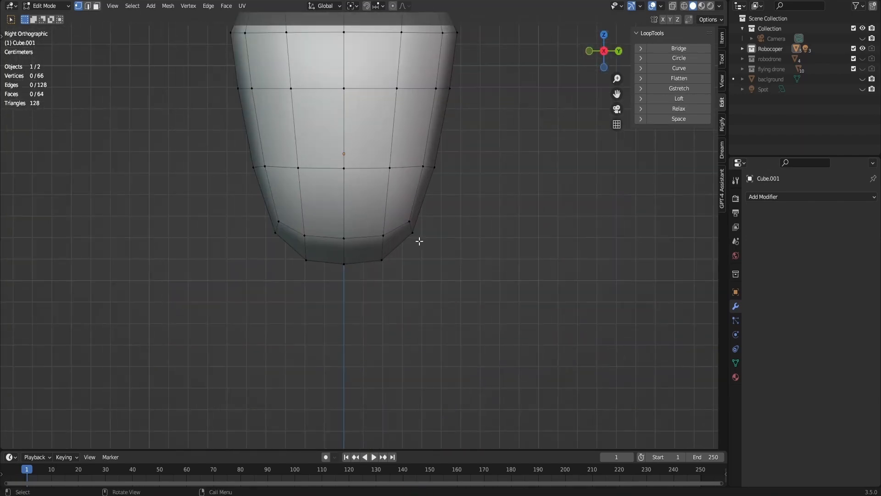
scroll(418, 237, down, 1)
shift+middle_drag(438, 196, 444, 251)
scroll(445, 252, up, 2)
key(ctrl+r)
click(472, 267)
right_click(475, 267)
scroll(481, 250, down, 3)
click(481, 250)
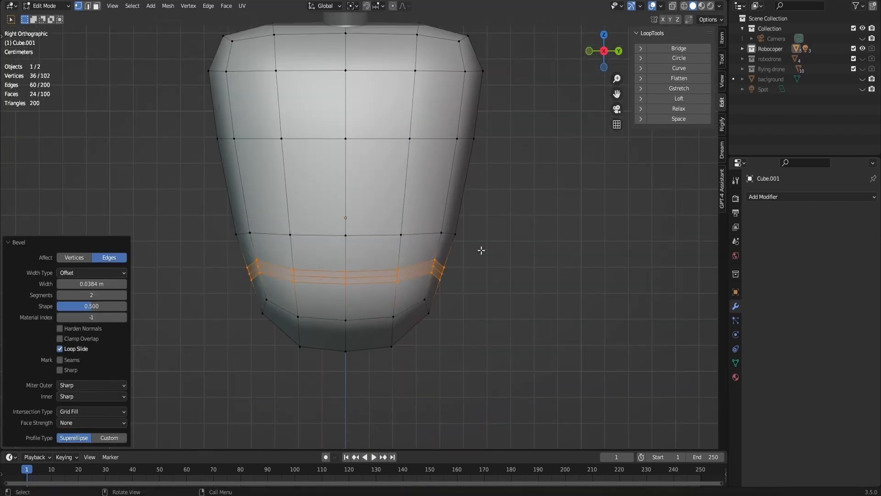
- Scale the bevel's middle loop inward and nudge the adjacent loops along Z to form a narrow groove
alt+click(416, 271)
key(s)
click(475, 275)
alt+click(415, 264)
key(g)
key(z)
click(409, 275)
alt+click(407, 279)
key(g)
key(z)
click(409, 275)
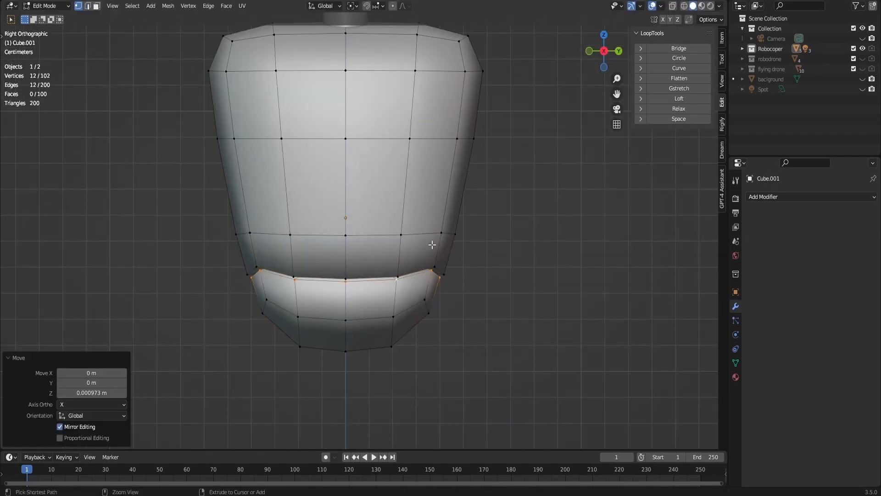
- Scale the body section below the groove to 0.738 along X with smooth proportional editing
key(Tab)
scroll(431, 244, down, 2)
drag(603, 52, 537, 64)
key(Tab)
click(605, 52)
drag(491, 390, 268, 305)
click(392, 6)
key(s)
key(y)
click(431, 275)
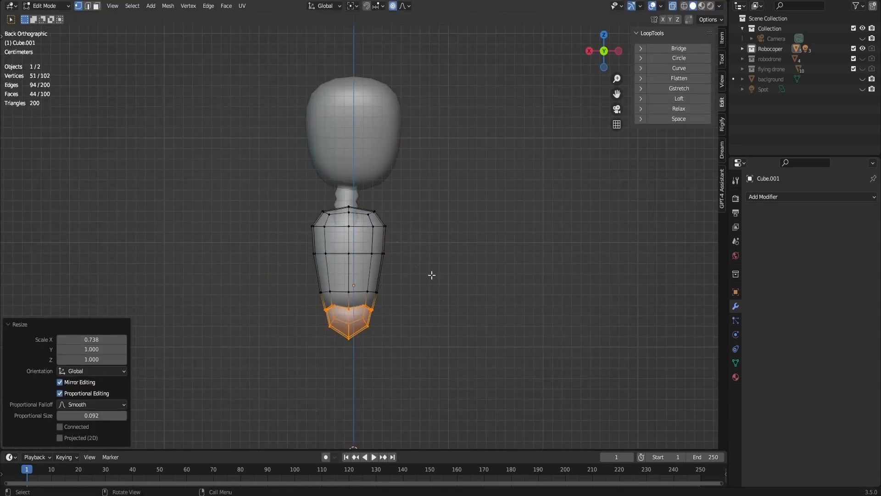
click(431, 274)
key(Tab)
scroll(433, 244, up, 5)
shift+middle_drag(433, 244, 479, 253)
key(Tab)
key(v)
click(396, 230)
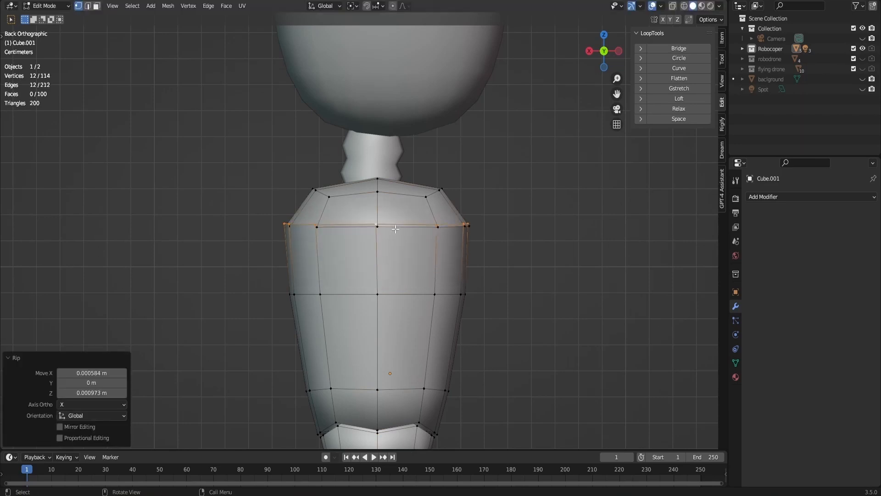
key(ctrl+z)
key(g)
key(z)
right_click(393, 238)
- Rip the horizontal edge loop below the shoulders and move the lower edge down about 0.008 m along Z
key(v)
right_click(393, 238)
key(g)
click(391, 258)
middle_drag(392, 259, 323, 233)
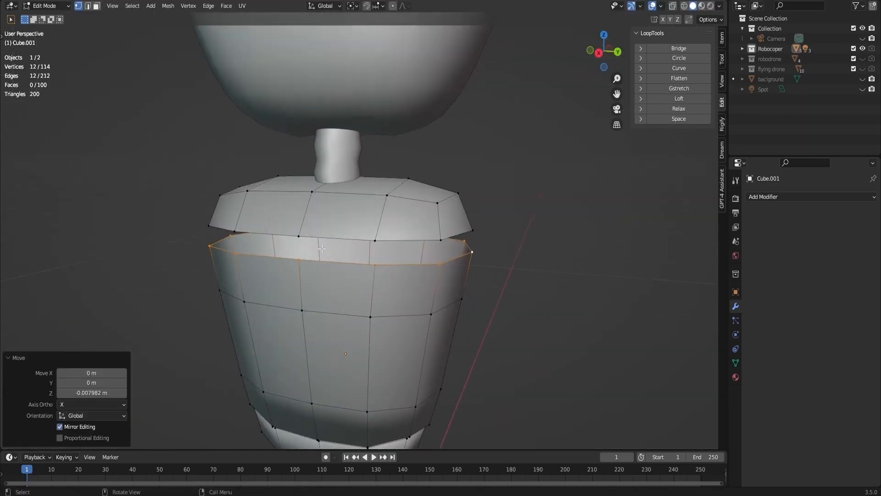
- Fill the ripped gap around the upper body with new faces
click(324, 232)
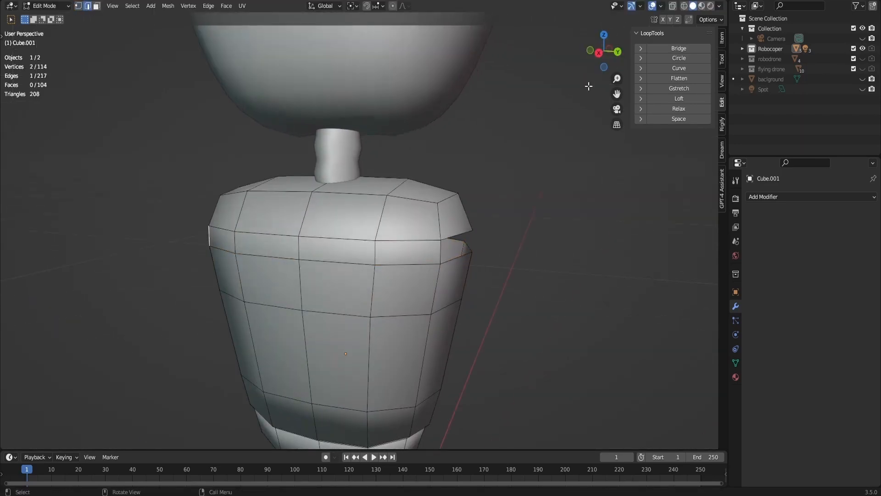
middle_drag(588, 86, 422, 241)
click(403, 260)
key(f)
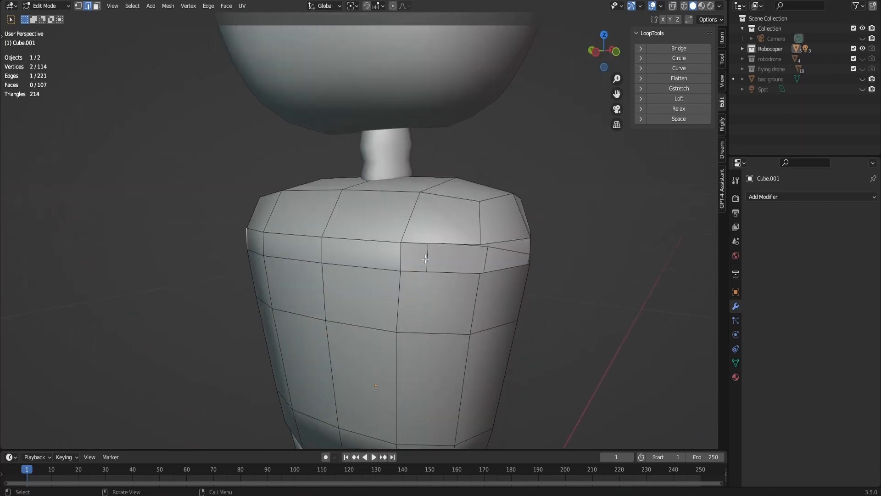
click(401, 257)
key(f)
- Add vertical loop cuts through the side of the upper body
key(ctrl+r)
click(433, 270)
right_click(434, 269)
key(ctrl+r)
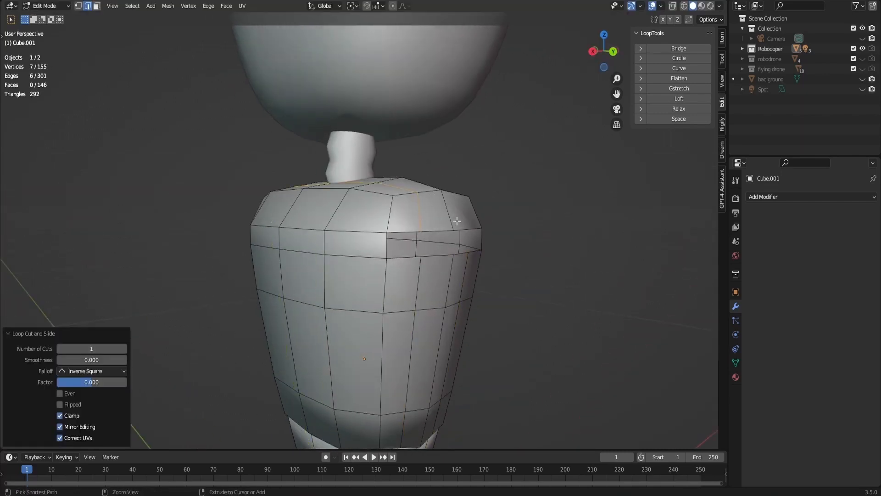
- Relax the edge loop around the body's side opening and reshape it into a circle with LoopTools
double_click(440, 232)
click(612, 52)
click(681, 108)
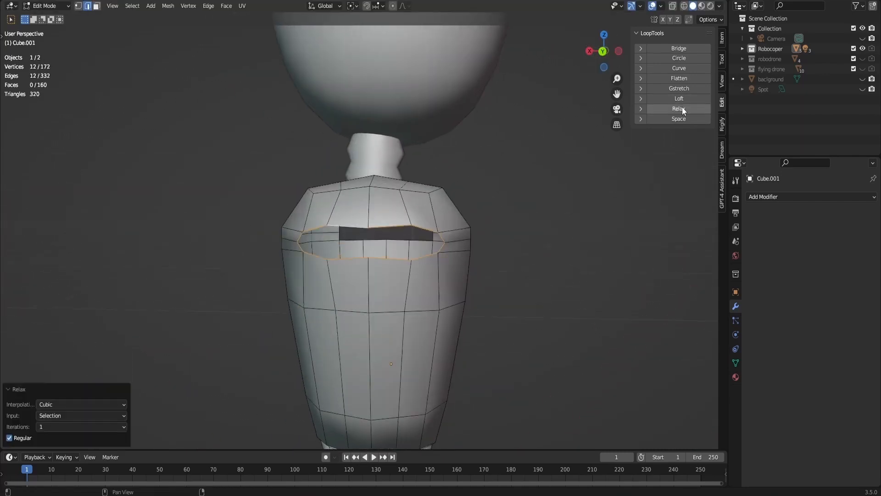
click(670, 59)
- Scale the circular shoulder opening to 0.822
scroll(549, 244, up, 1)
middle_drag(498, 239, 574, 241)
key(s)
click(538, 244)
scroll(580, 220, down, 4)
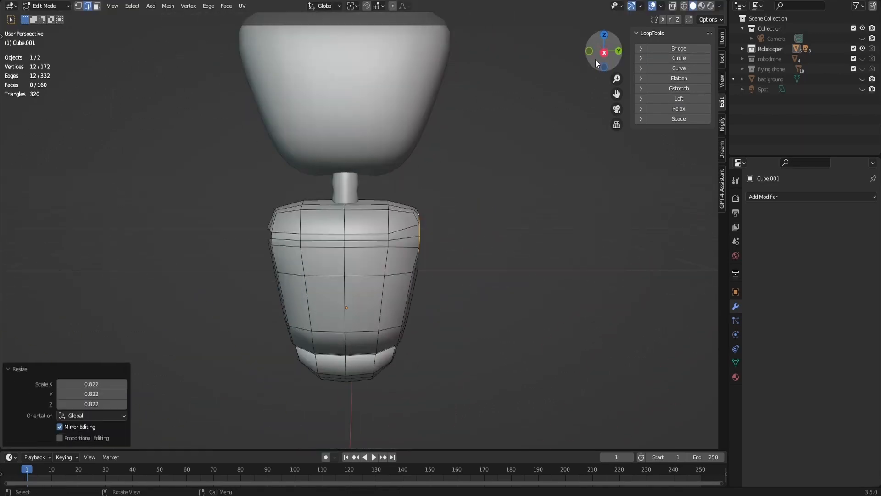
- Delete the half of the body mesh on the negative Y side
click(600, 53)
scroll(580, 106, down, 4)
key(alt+z)
drag(251, 184, 364, 323)
key(x)
click(374, 307)
- Add a Mirror modifier to the body on the Y axis only with Clipping enabled, and select the head
click(790, 197)
click(695, 311)
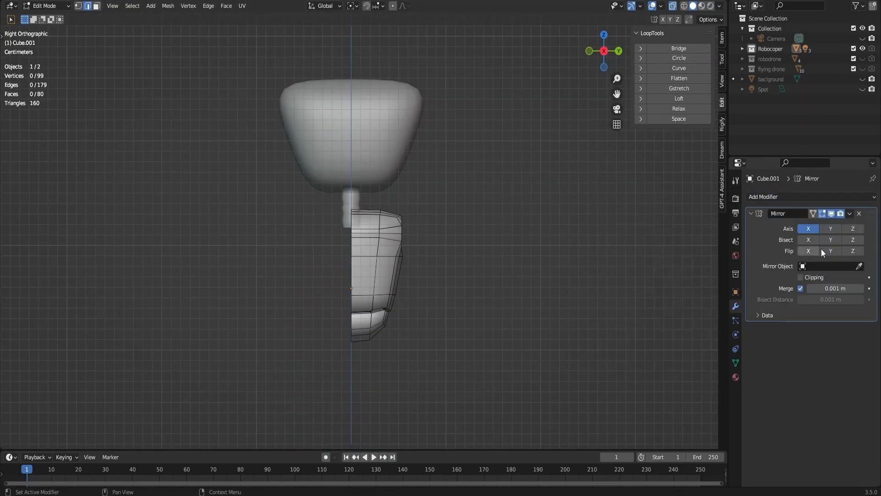
click(829, 229)
click(809, 229)
click(801, 277)
key(Tab)
click(390, 129)
key(Tab)
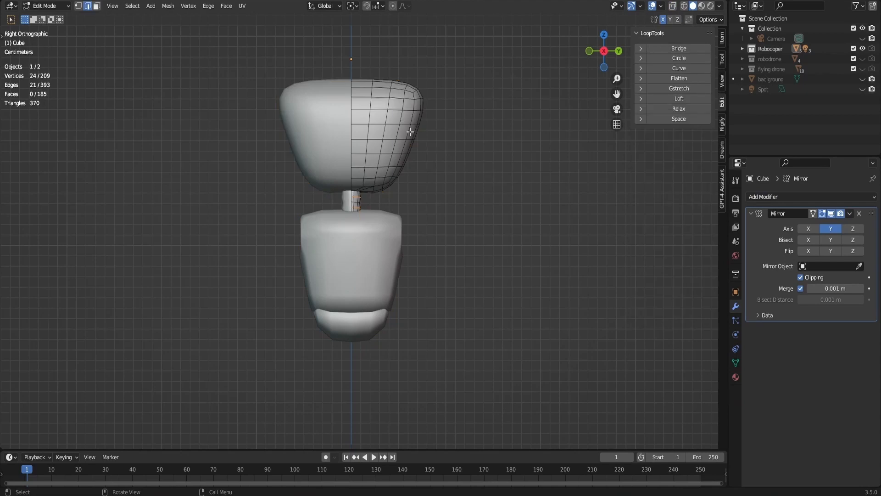
drag(102, 41, 483, 196)
key(a)
key(s)
right_click(468, 191)
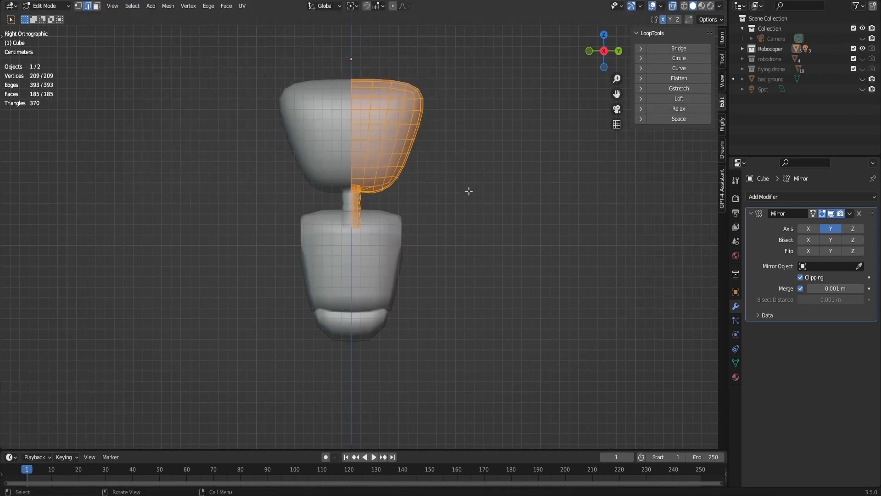
key(Tab)
click(673, 6)
- Scale the head and neck object down in two passes, the second to 0.867
key(s)
click(426, 143)
click(366, 118)
key(s)
click(397, 140)
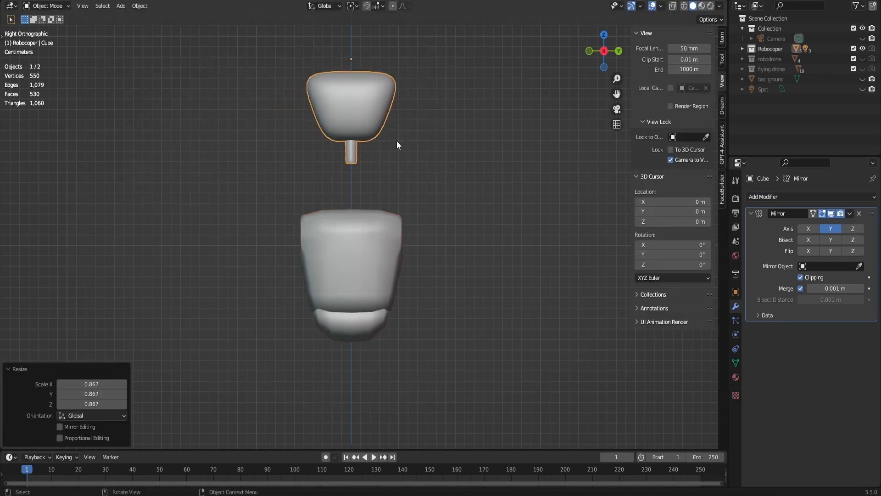
- Squash the head and neck slightly along Z and lower them onto the body
key(s)
key(z)
click(386, 135)
key(g)
key(z)
click(386, 206)
- Scale the body to 0.948 and raise it along Z to meet the neck
click(389, 269)
key(s)
click(397, 267)
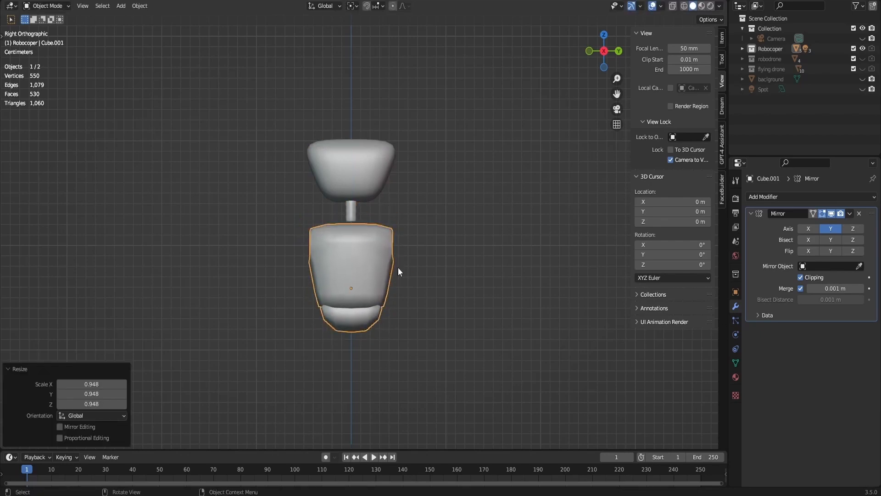
key(g)
key(z)
click(408, 257)
- Narrow the lowest part of the body along Y with proportional editing
scroll(437, 232, up, 2)
key(Tab)
click(673, 6)
drag(317, 338, 397, 363)
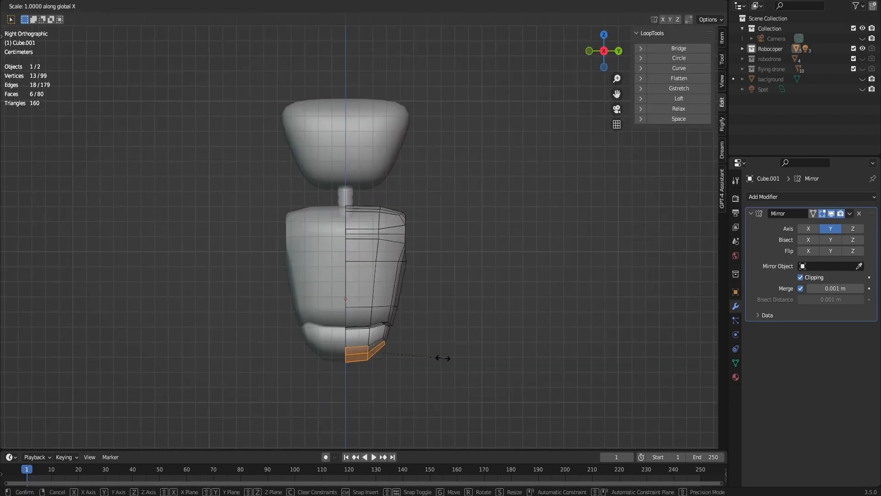
key(o)
key(s)
key(y)
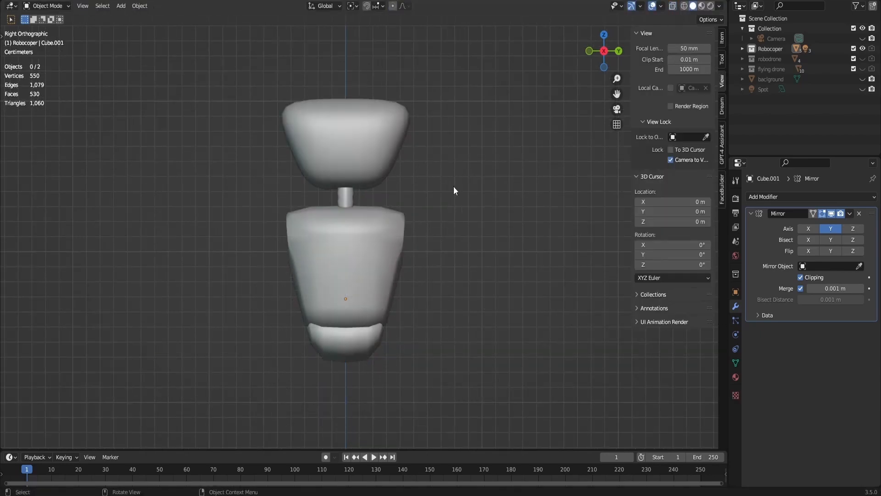
- Select the circular shoulder opening's edge loop and snap the 3D cursor to its centre
middle_drag(454, 186, 478, 172)
key(Tab)
alt+click(407, 221)
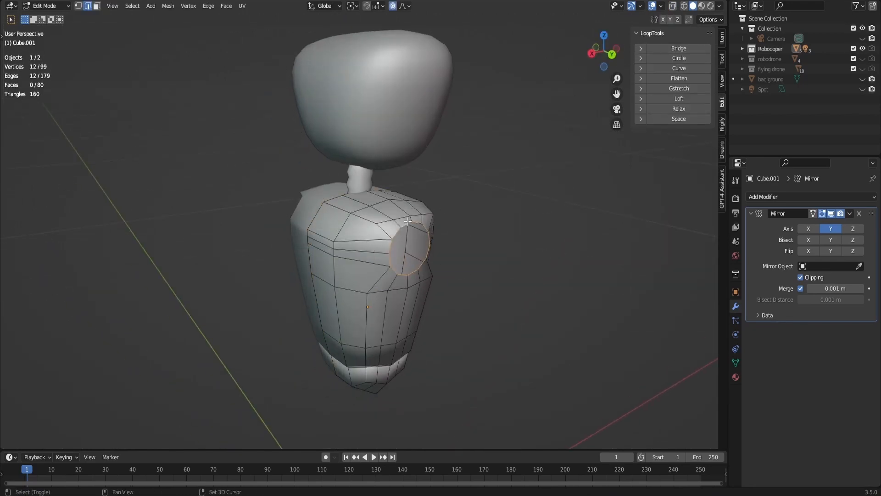
key(shift+s)
click(404, 276)
key(Tab)
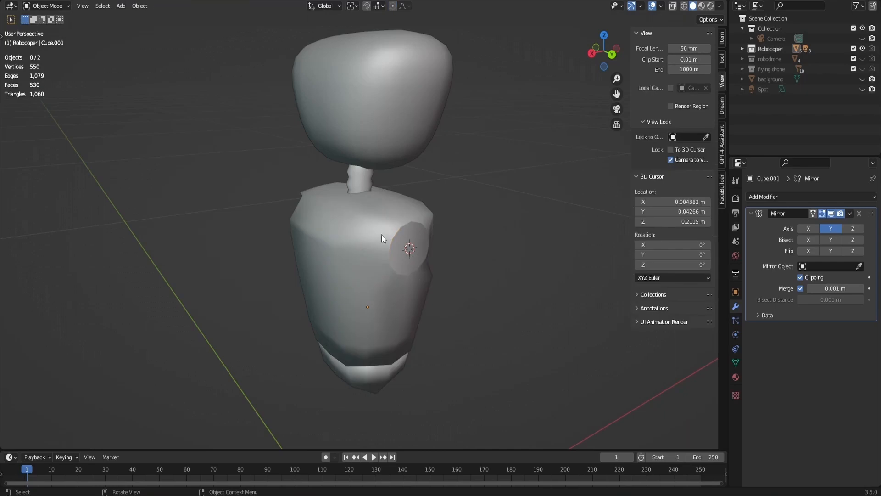
- Add a UV sphere with 20 segments and 12 rings at the shoulder opening
key(shift+a)
mouse_move(462, 236)
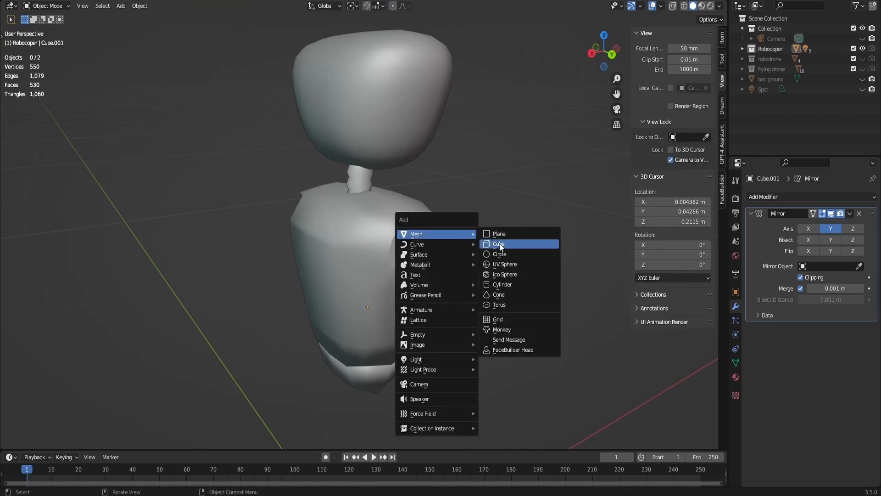
click(507, 265)
scroll(505, 264, down, 6)
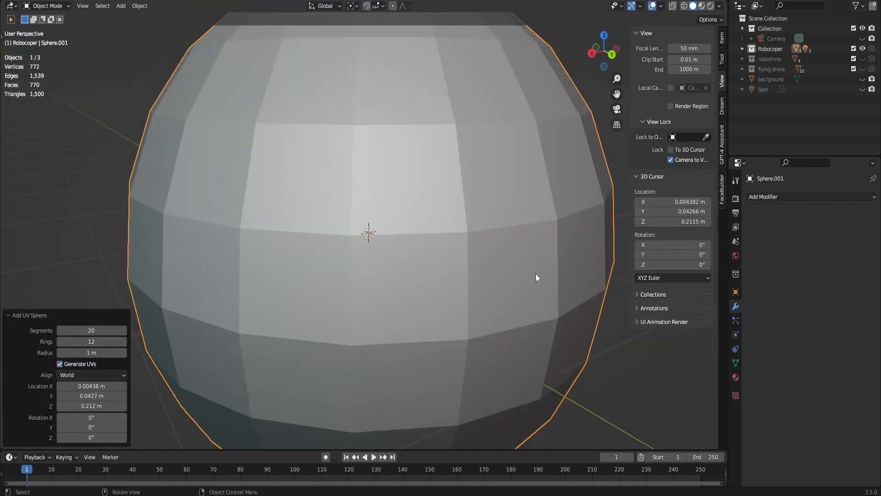
- Scale the new sphere to 0.015 at the shoulder opening and rotate it 90° about X
key(s)
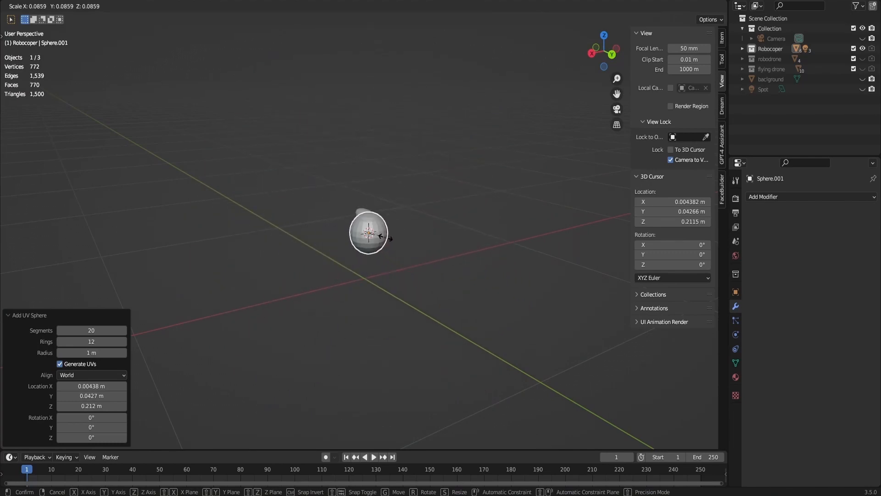
click(372, 233)
scroll(372, 232, up, 8)
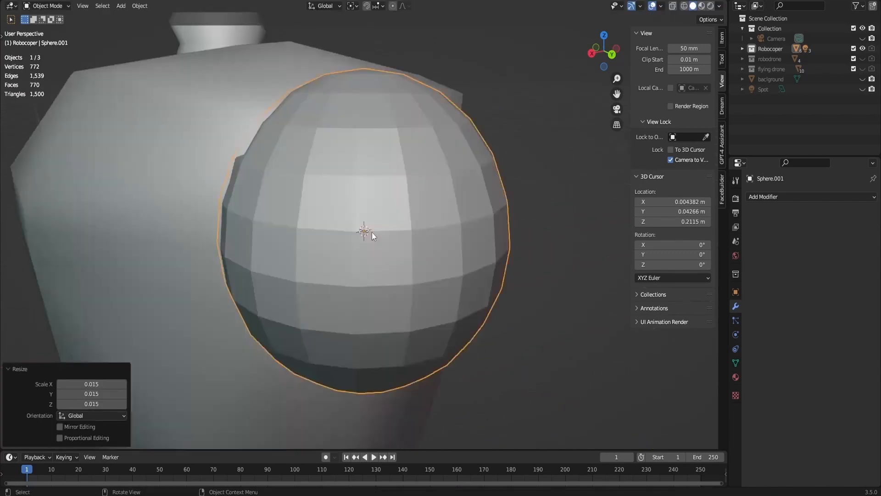
click(593, 54)
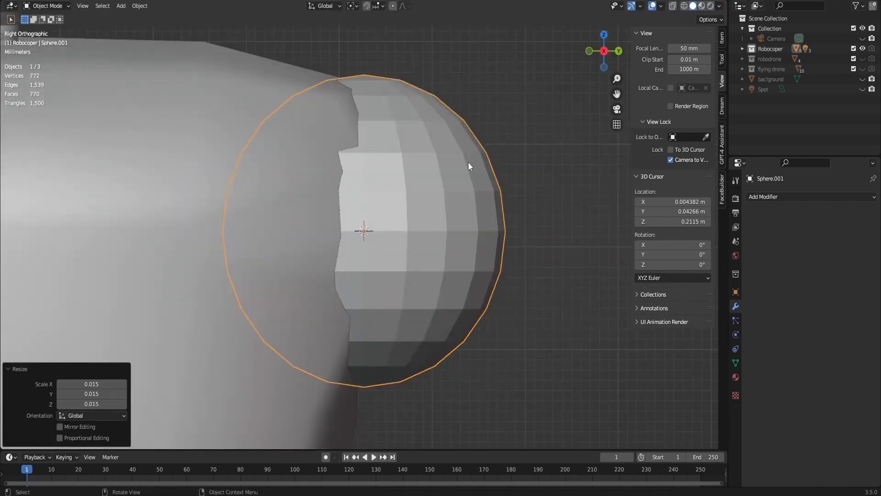
key(r)
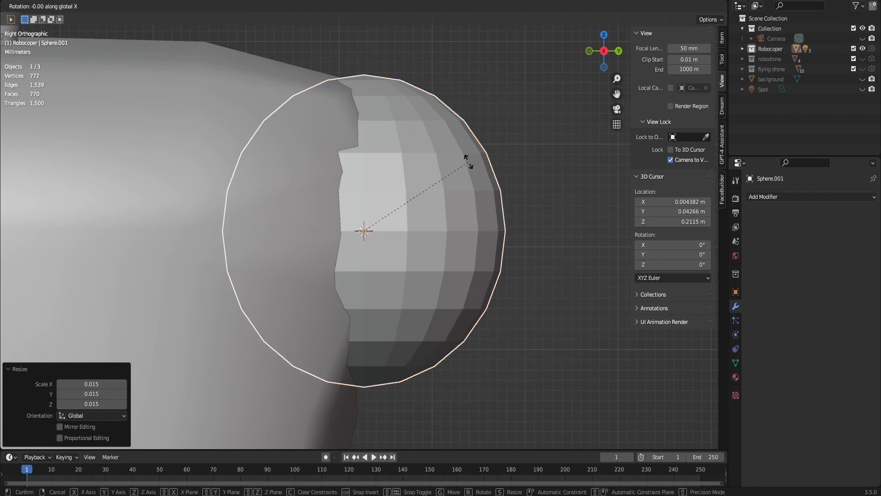
text(90)
key(Return)
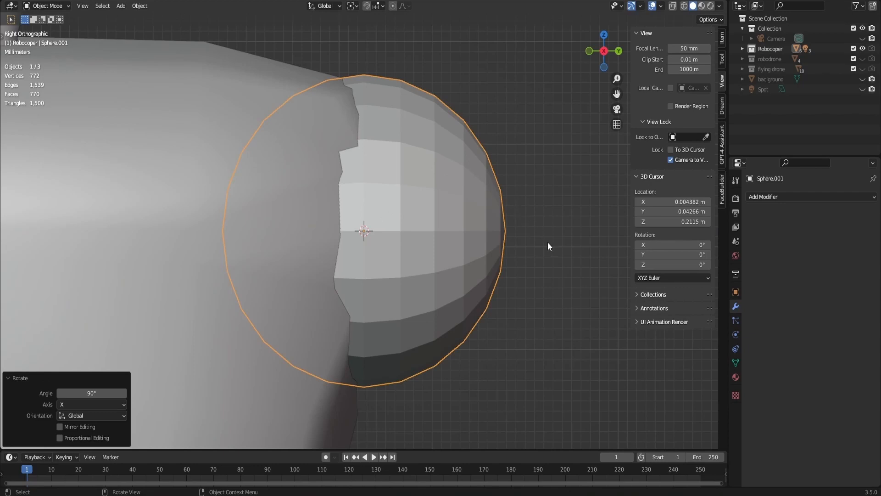
- Fit the sphere to the shoulder opening by scaling it 0.720 and 1.096, and shade it smooth
key(s)
click(512, 244)
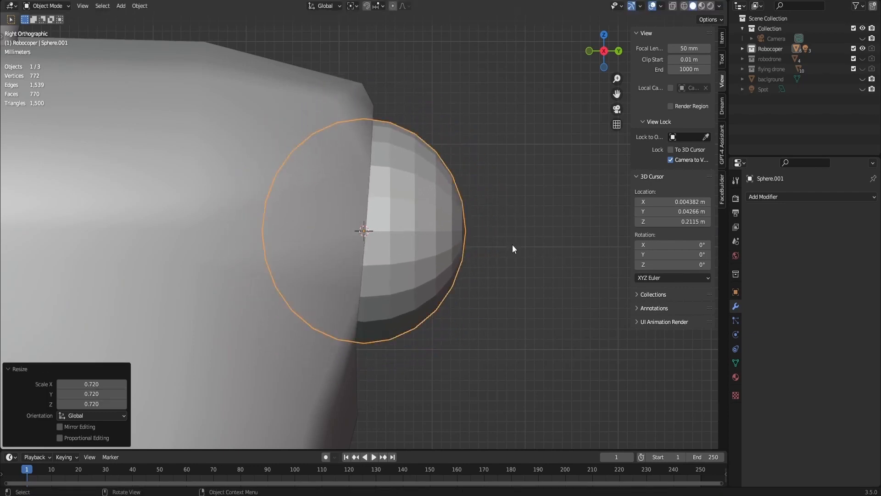
mouse_move(615, 51)
mouse_down()
mouse_move(597, 57)
mouse_move(612, 53)
mouse_up()
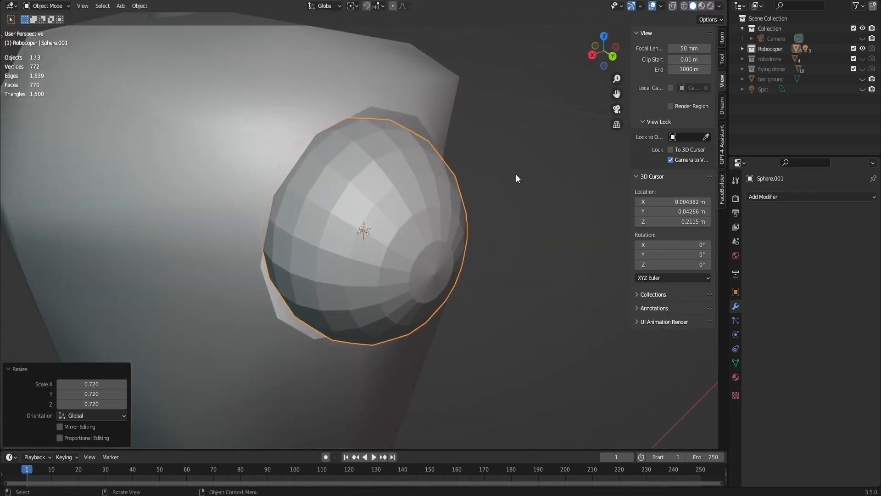
key(s)
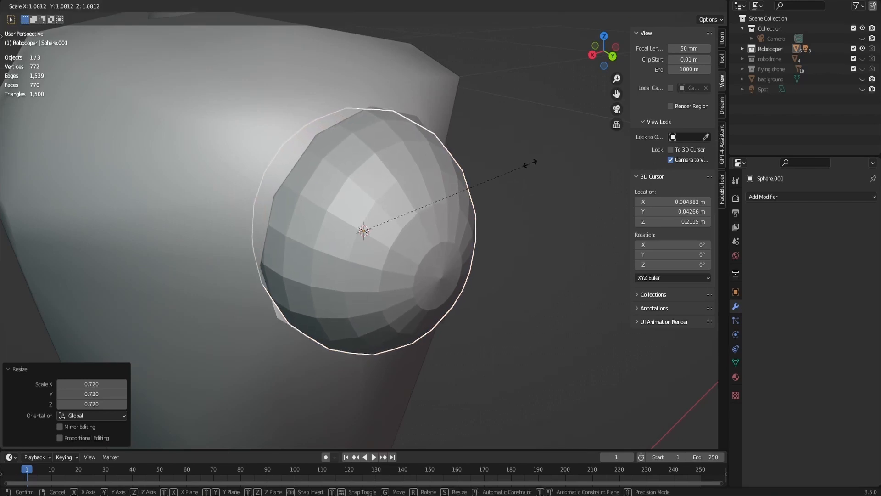
click(533, 160)
right_click(457, 223)
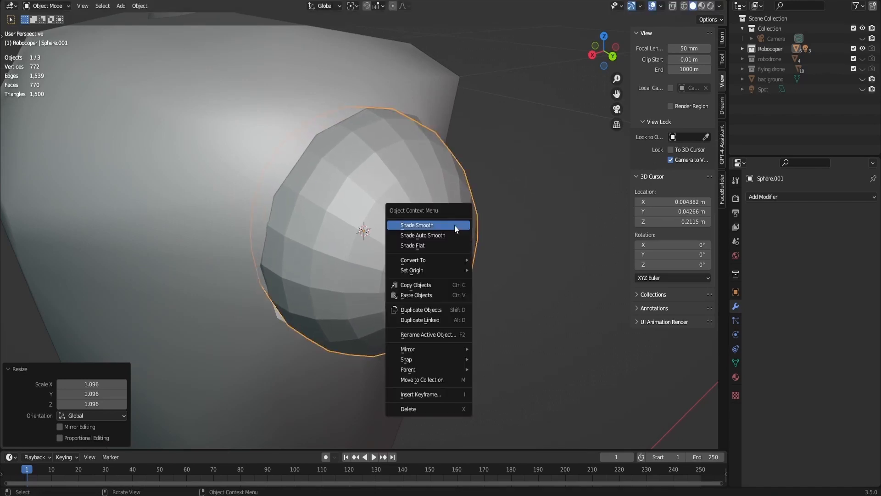
click(454, 224)
- Flatten the shoulder sphere along Y and shift it along Y into the opening
key(s)
key(y)
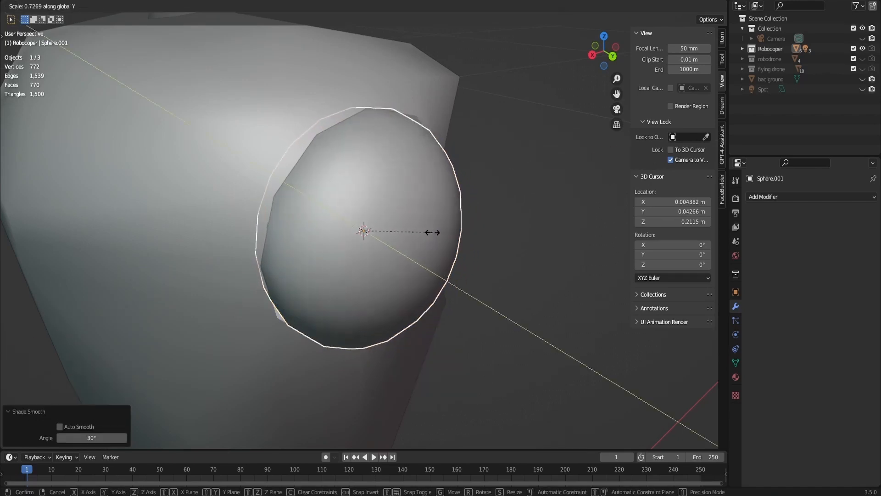
click(440, 238)
key(g)
key(y)
click(438, 229)
- Dissolve every other edge radiating from the shoulder sphere's outer pole
key(Tab)
click(612, 54)
scroll(346, 211, up, 3)
click(346, 211)
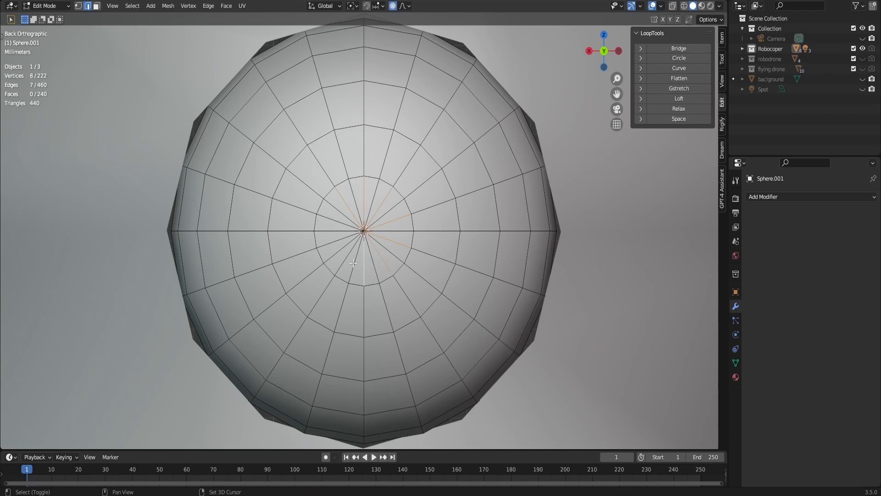
shift+click(335, 246)
shift+click(339, 218)
key(x)
click(334, 260)
key(Tab)
- Delete the inner half of the shoulder sphere, leaving only the outer cap
click(590, 51)
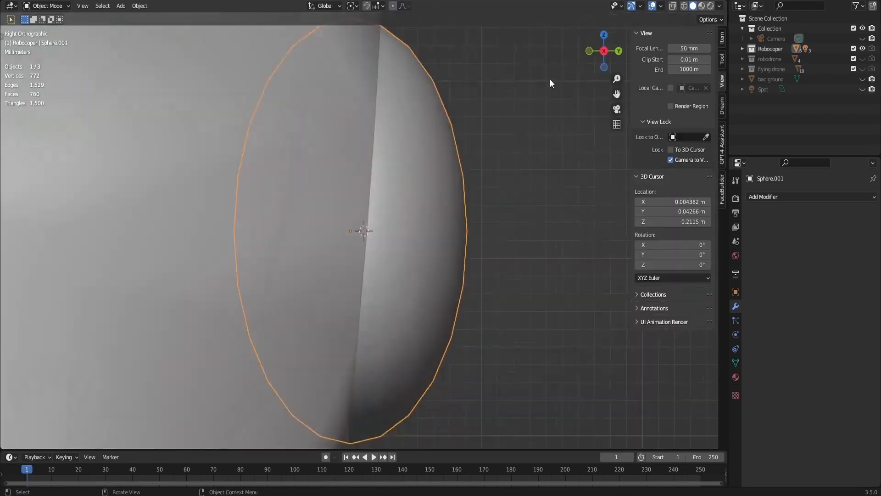
scroll(413, 143, down, 3)
key(alt+z)
key(Tab)
drag(276, 87, 358, 384)
key(x)
click(357, 274)
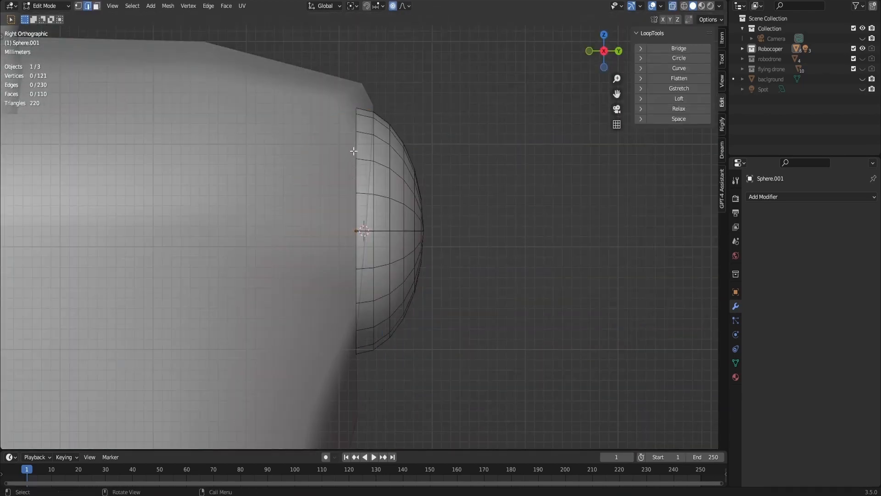
- Turn off proportional editing, then extrude the cap's open rim and scale the new edge loop outward
click(395, 6)
key(s)
right_click(386, 162)
key(e)
right_click(385, 164)
key(s)
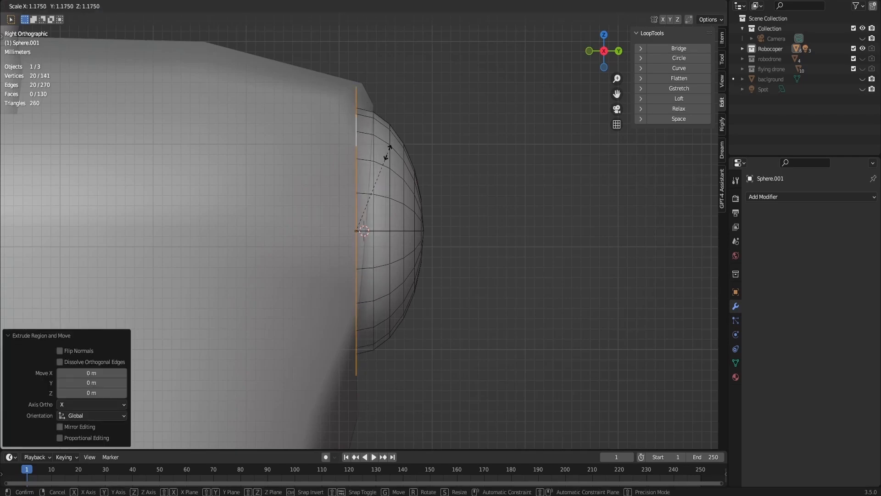
click(388, 149)
key(s)
click(386, 158)
- Move the extruded rim of the shoulder cap along Y
middle_drag(527, 202, 441, 193)
key(g)
key(y)
click(472, 212)
scroll(413, 165, down, 4)
key(Tab)
- Add a Mirror modifier to the shoulder cap on the Y axis only, with Cube.001 as the mirror object
click(336, 149)
middle_drag(336, 156, 388, 170)
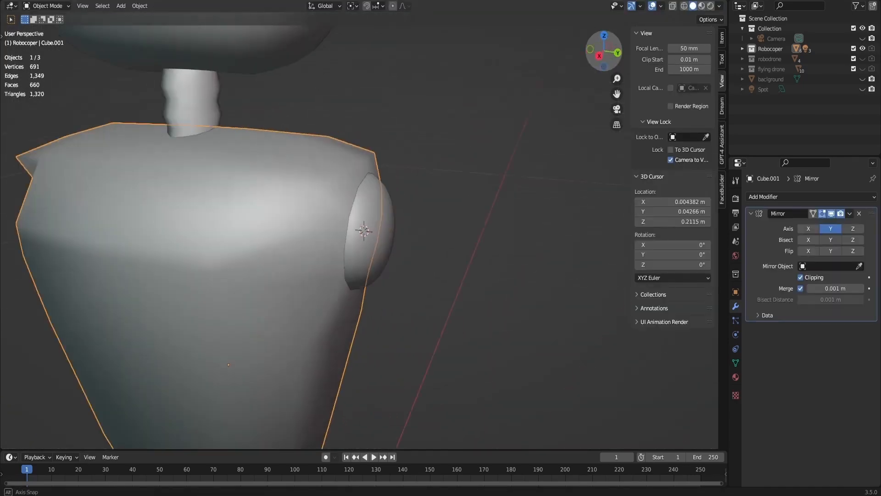
scroll(390, 183, down, 4)
click(378, 235)
click(810, 196)
click(680, 347)
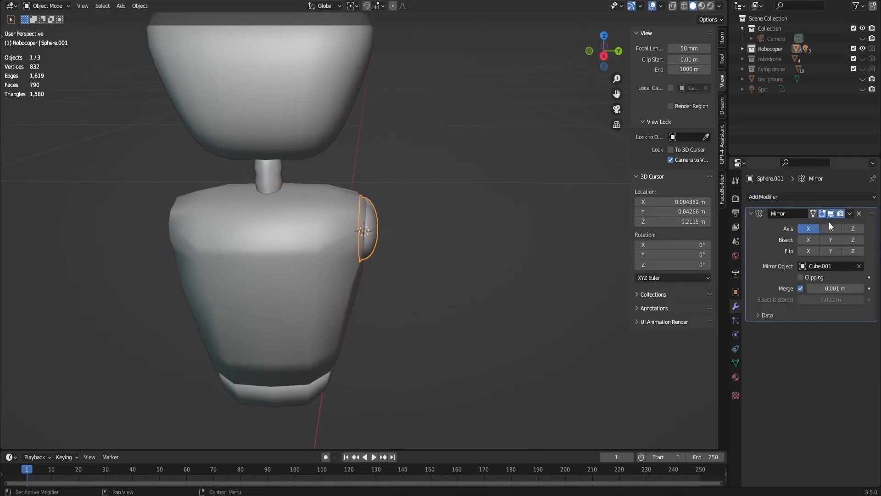
click(829, 227)
click(809, 228)
- Add a Subdivision Surface modifier to the body
click(317, 257)
scroll(348, 238, down, 5)
click(604, 55)
click(769, 197)
click(810, 197)
click(694, 384)
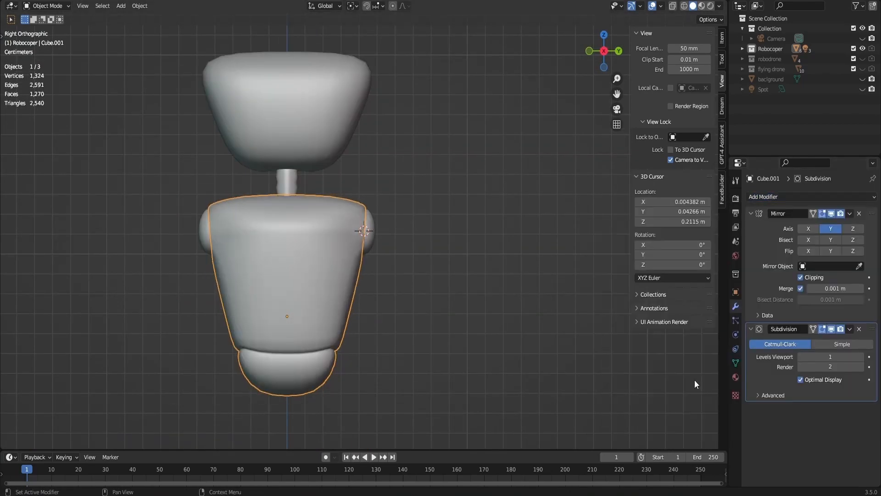
- Select the central faces on the head's front and extrude them inward 0.0014 m as a face recess
click(330, 103)
scroll(303, 106, up, 2)
key(Tab)
shift+middle_drag(303, 106, 347, 226)
scroll(303, 170, up, 4)
click(348, 226)
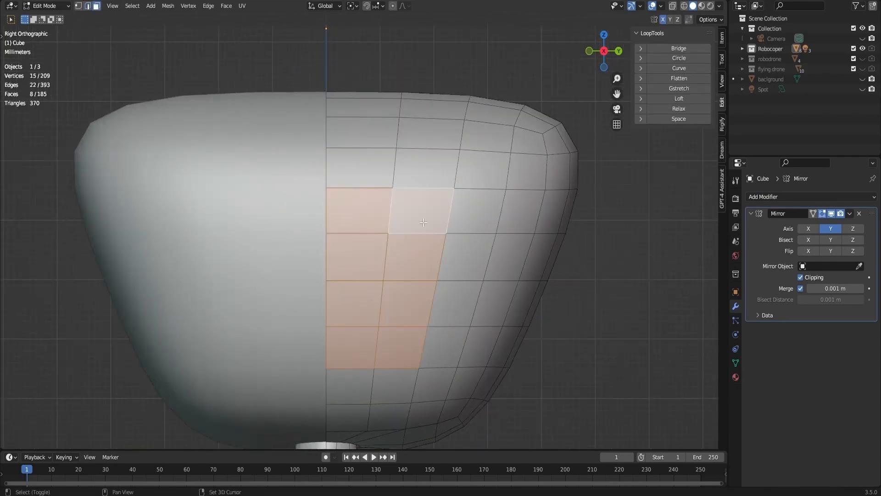
drag(604, 40, 619, 62)
key(e)
click(318, 193)
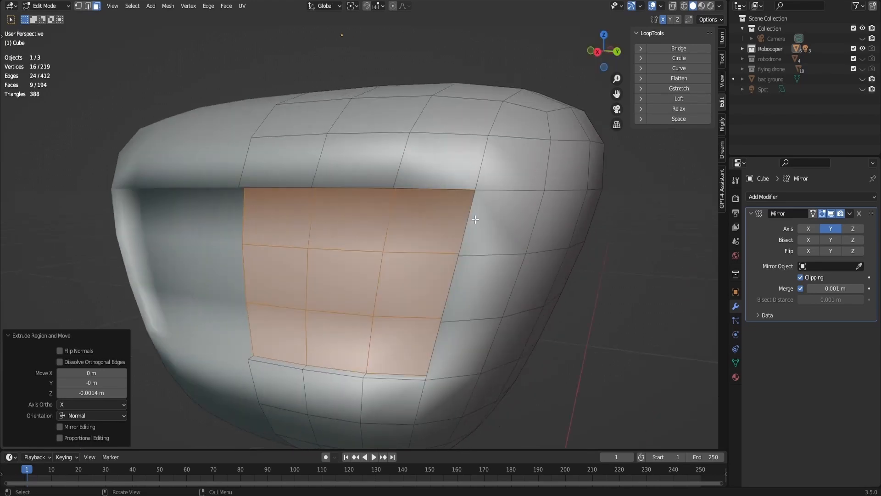
- Knife-cut a diagonal edge from the recess's upper outer corner to the nearby vertex above it
click(551, 139)
key(Return)
click(535, 183)
key(l)
key(alt+e)
click(534, 189)
click(527, 127)
key(ctrl+x)
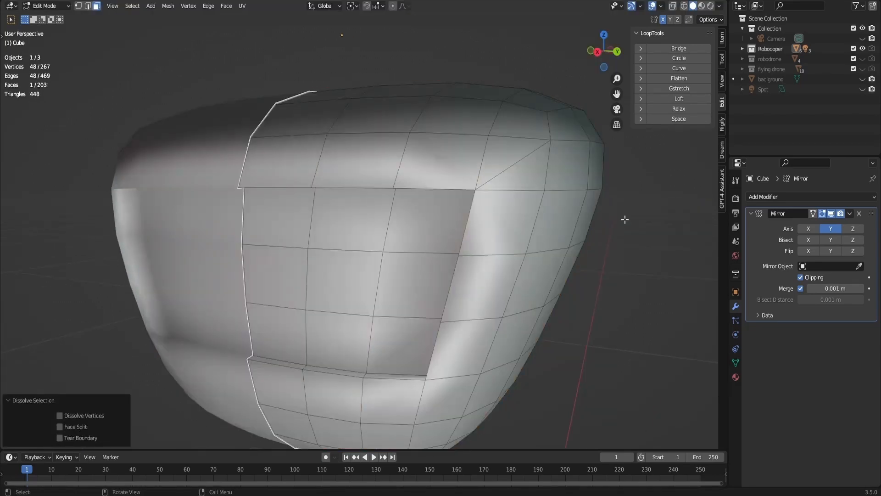
key(ctrl+z)
key(ctrl+z)
key(ctrl+z)
- Knife-cut supporting edges around the face recess's upper and lower outer corners
key(k)
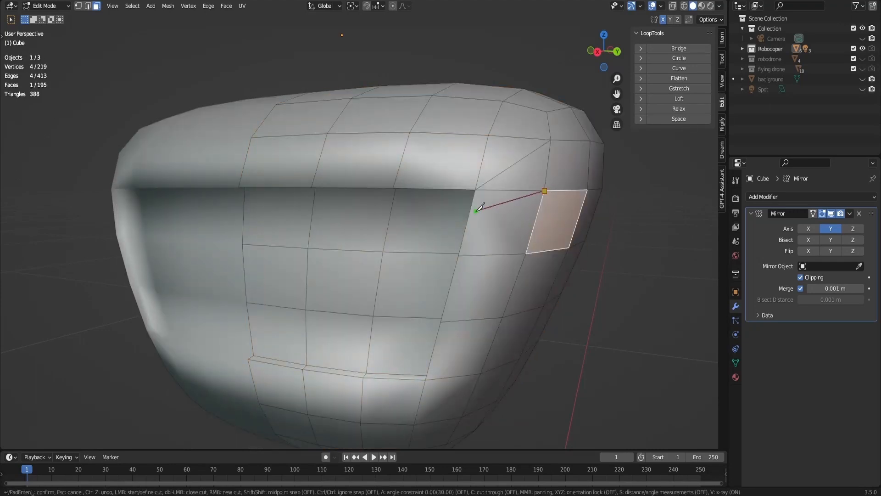
key(Return)
key(k)
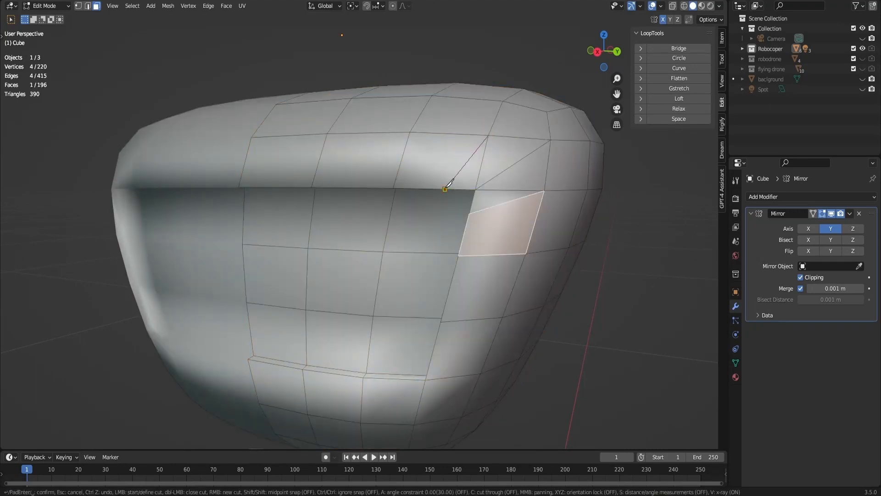
click(445, 190)
key(Return)
middle_drag(445, 189, 426, 241)
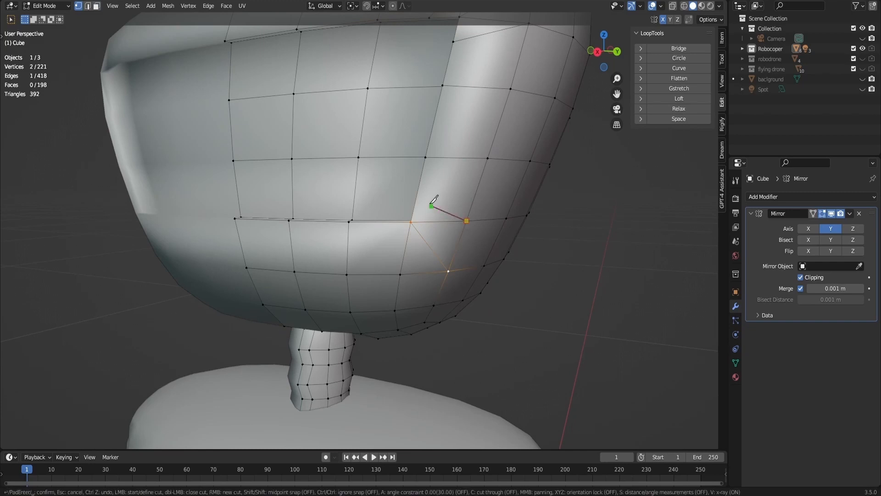
- Knife-cut horizontal edges across the recessed face panel, just above its lower edge and just below its upper edge
click(380, 224)
middle_drag(379, 226, 525, 196)
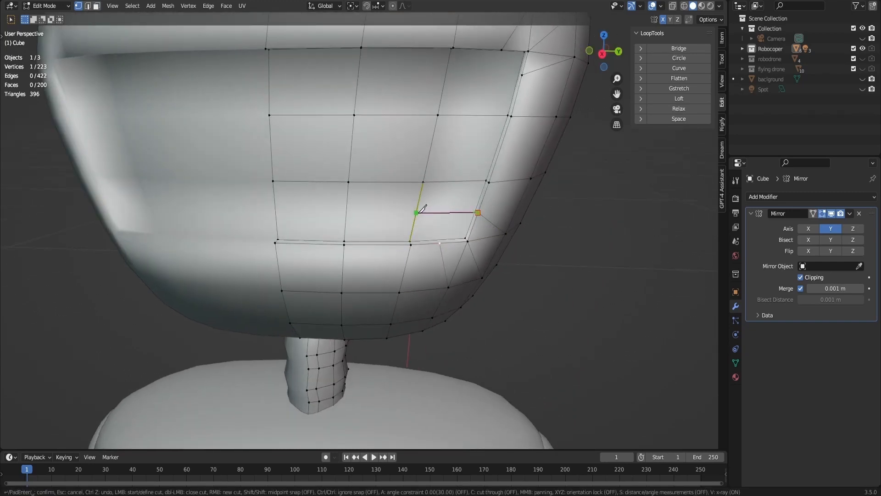
click(275, 211)
key(Return)
middle_drag(275, 211, 475, 110)
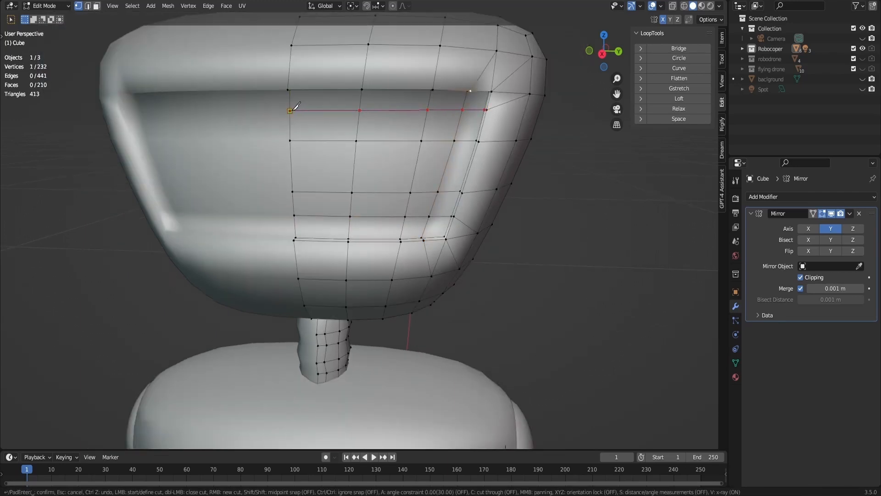
key(Return)
- Dissolve the leftover edges around the face recess and return to Object Mode
key(2)
key(x)
click(416, 302)
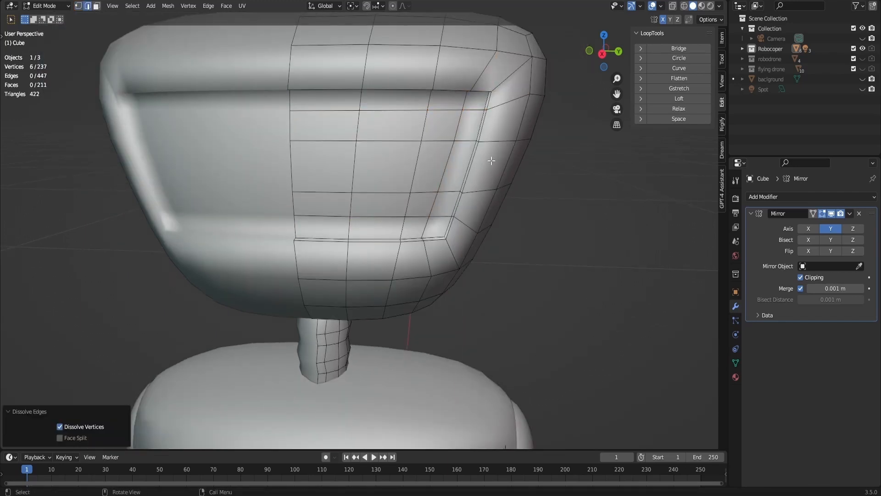
scroll(491, 160, down, 4)
key(Tab)
- Add a Subdivision Surface modifier to the head
middle_drag(572, 105, 560, 186)
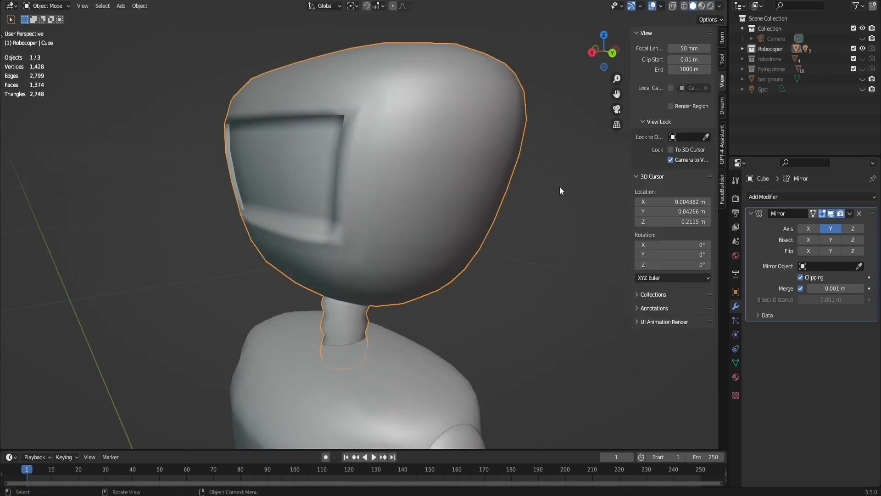
click(783, 197)
click(688, 381)
- Add supporting edge loops around the outside of the head's face recess
key(Tab)
scroll(505, 216, down, 4)
middle_drag(505, 216, 566, 99)
scroll(551, 98, up, 3)
key(ctrl+r)
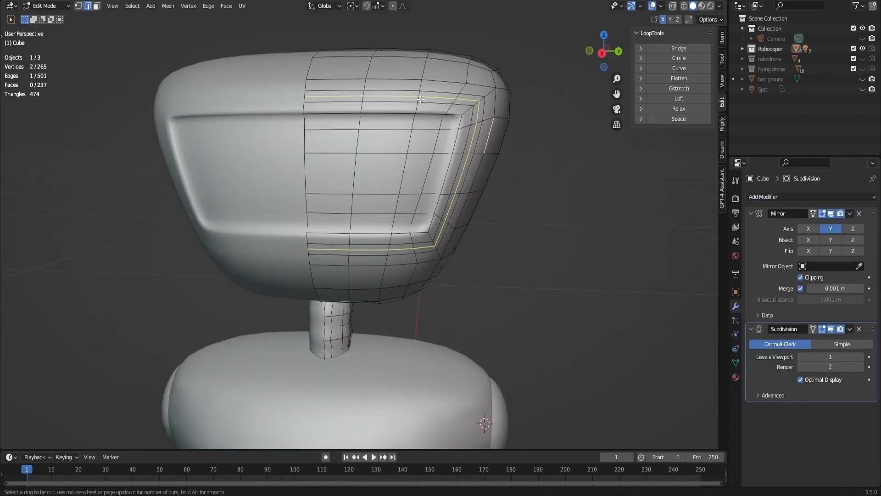
key(Escape)
key(Tab)
key(Tab)
- Remove one supporting loop around the face recess and slide the neighbouring loop by a factor of 0.192
scroll(487, 147, up, 1)
alt+click(482, 147)
key(x)
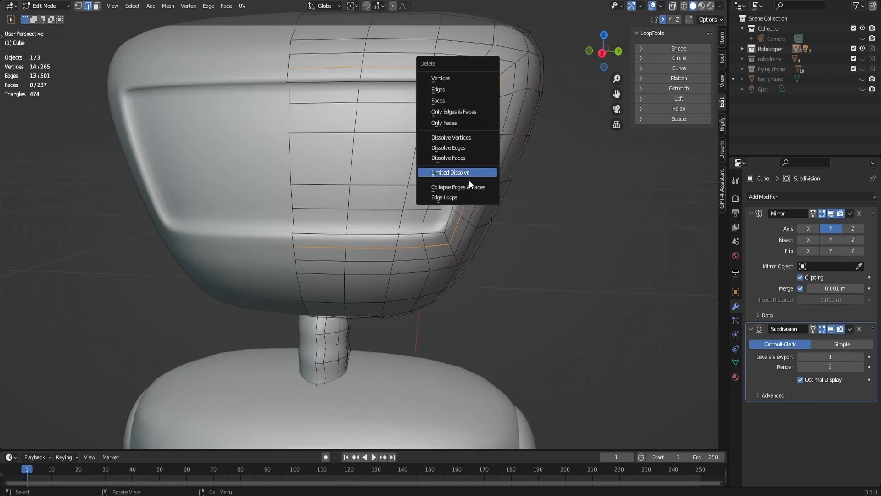
click(450, 173)
key(g)
key(g)
click(525, 131)
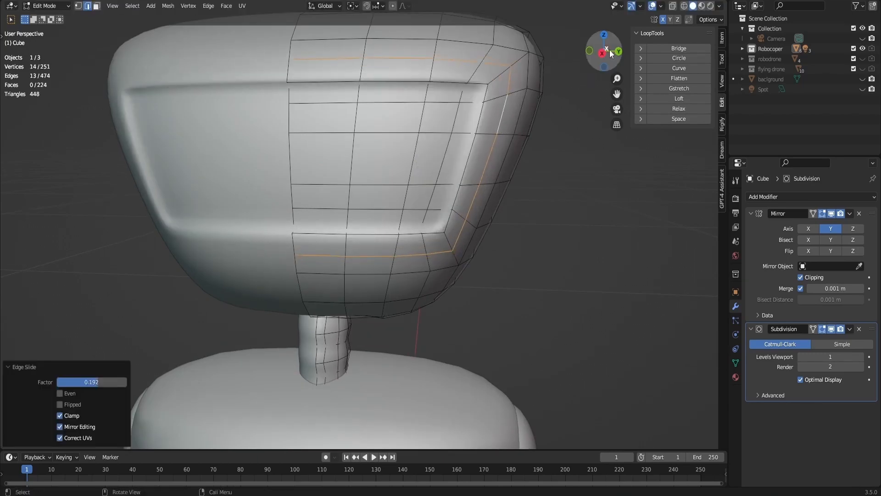
- Move the edge loop framing the face recess along X and return to Object Mode
drag(610, 51, 553, 72)
key(g)
key(y)
key(x)
click(410, 198)
key(Tab)
scroll(413, 197, down, 1)
mouse_move(606, 51)
mouse_down()
mouse_move(689, 44)
mouse_move(608, 42)
mouse_up()
- Hide the head's subdivision in the viewport and select all the recessed face panel's faces
key(Tab)
key(3)
click(831, 329)
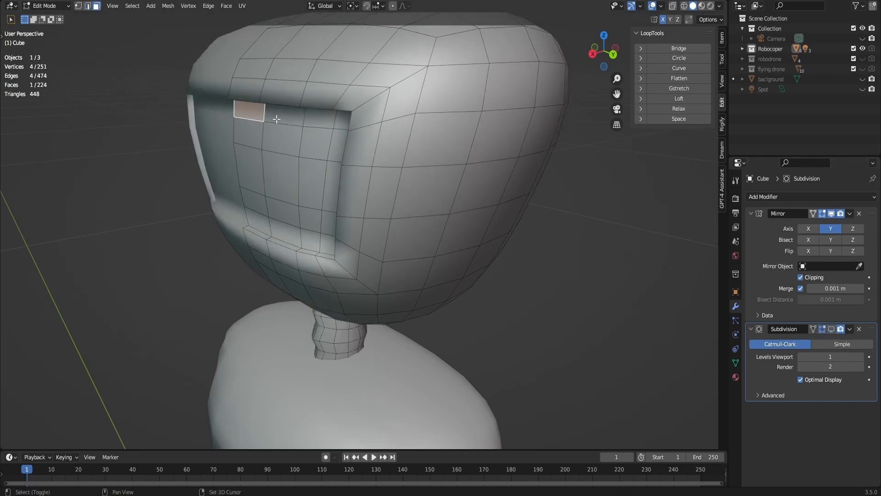
shift+click(281, 115)
shift+click(316, 118)
shift+click(341, 120)
shift+click(337, 145)
shift+click(331, 184)
shift+click(327, 223)
shift+click(326, 242)
shift+click(251, 169)
shift+click(249, 134)
shift+click(281, 137)
shift+click(315, 143)
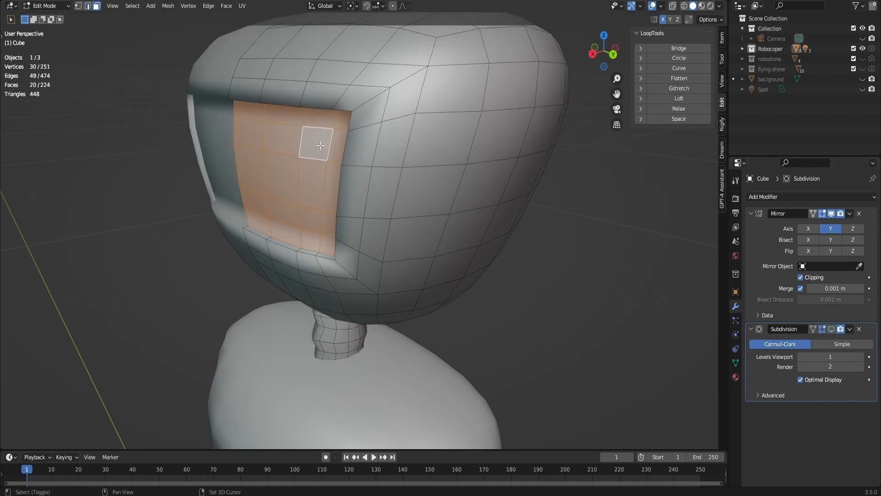
- Duplicate the selected panel faces and offset the copy 0.001379 m along X
click(593, 54)
drag(608, 49, 554, 72)
key(shift+d)
key(y)
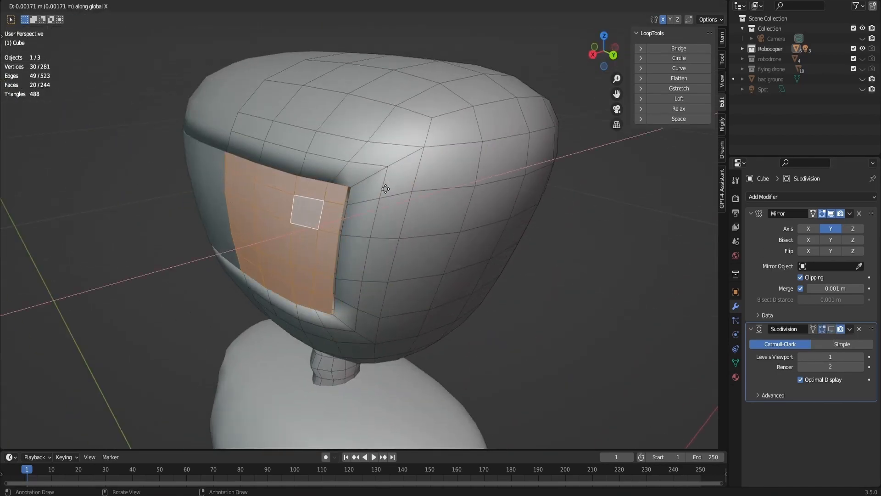
key(x)
click(388, 186)
- Hide all geometry except the duplicated face panel
key(KP_Decimal)
click(592, 54)
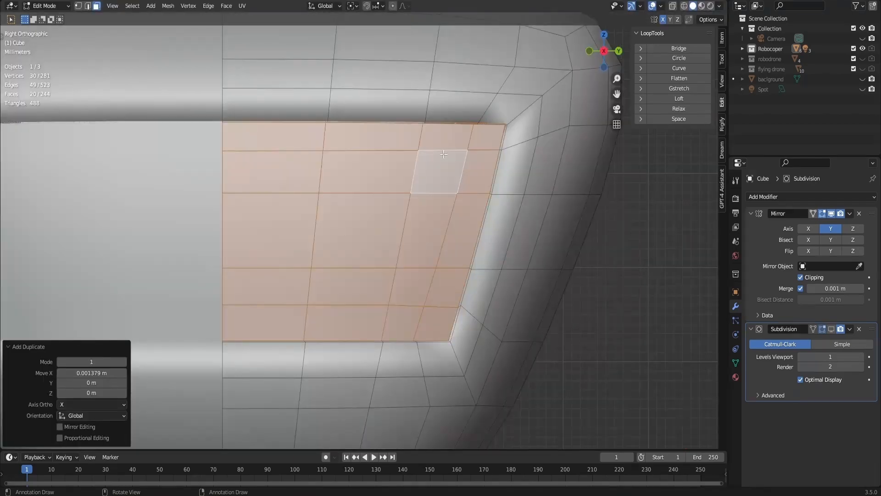
key(shift+h)
drag(610, 59, 525, 78)
- Select the duplicated panel's outer border edges and extrude them along X to give the screen thickness
key(2)
alt+click(322, 98)
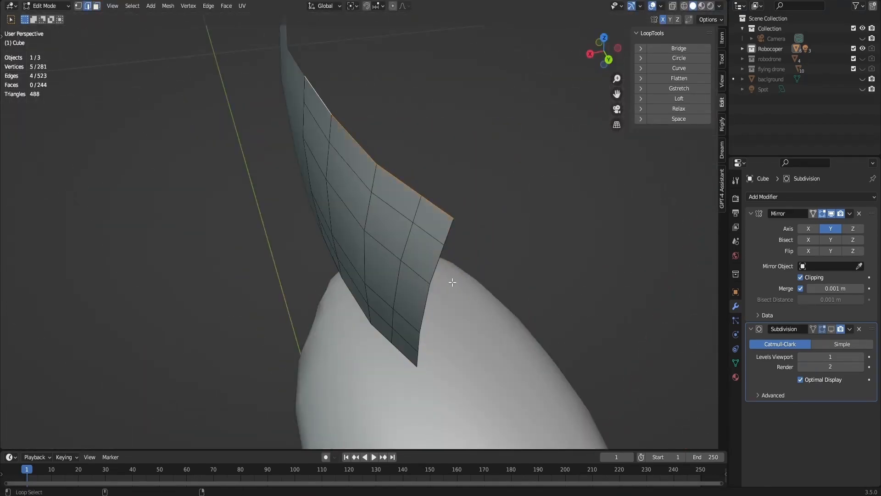
drag(612, 53, 537, 64)
alt+shift+click(325, 329)
key(e)
key(y)
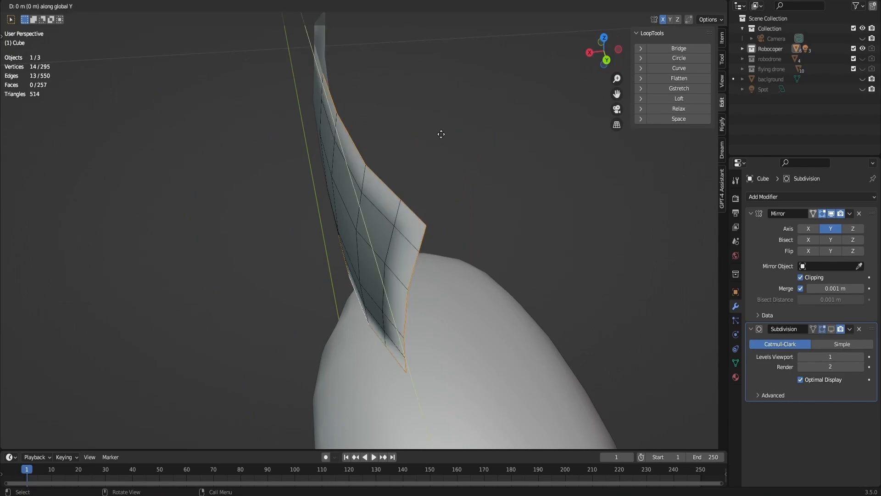
key(x)
click(448, 133)
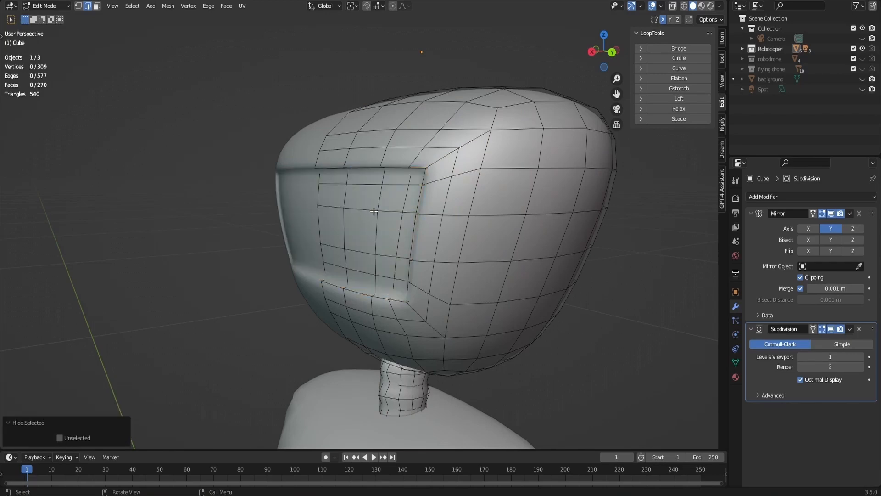
- Select all the inner faces of the head's face recess and move them along X
key(c)
mouse_move(358, 222)
mouse_down()
mouse_move(346, 198)
mouse_move(386, 256)
mouse_move(384, 268)
mouse_up()
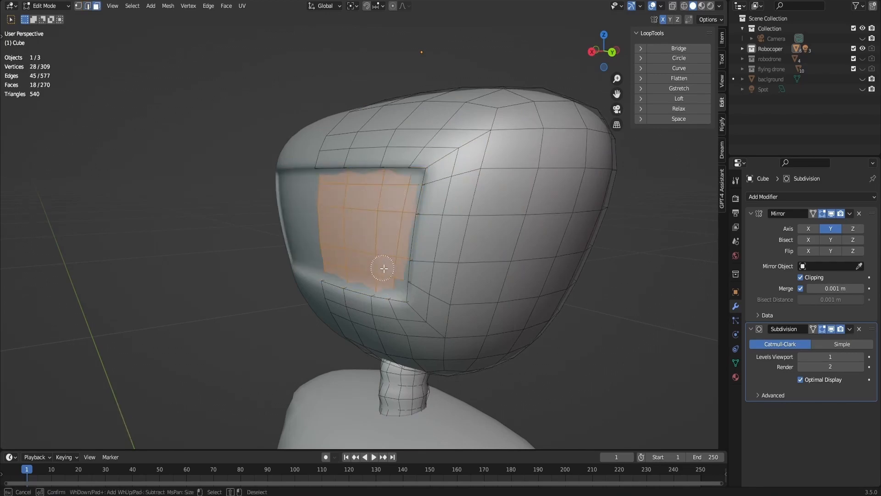
right_click(383, 268)
click(592, 52)
drag(596, 59, 516, 71)
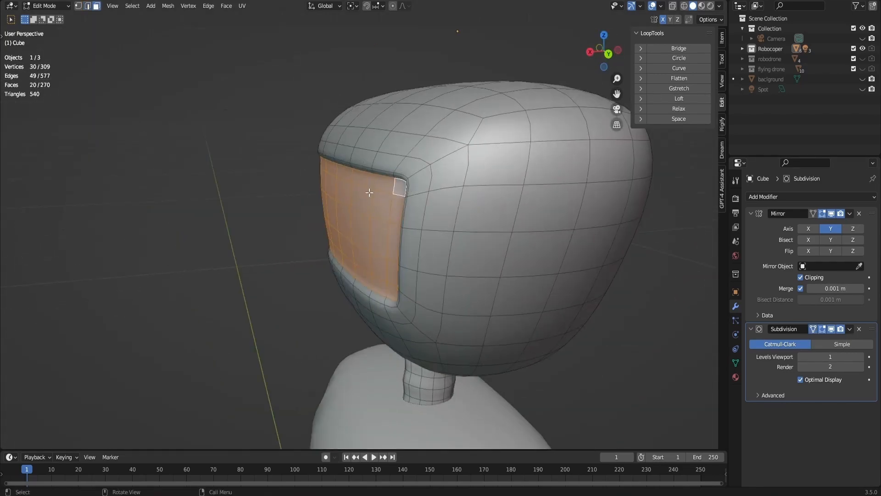
key(g)
key(x)
click(406, 187)
- Add a 6-vertex cylinder with no cap fill at the 3D cursor over one half of the face recess
click(406, 67)
drag(597, 56, 631, 60)
click(597, 56)
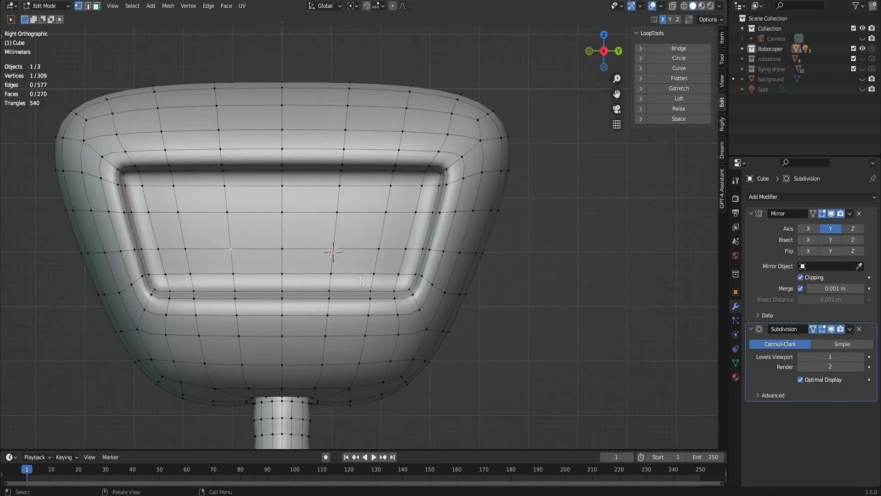
key(shift+a)
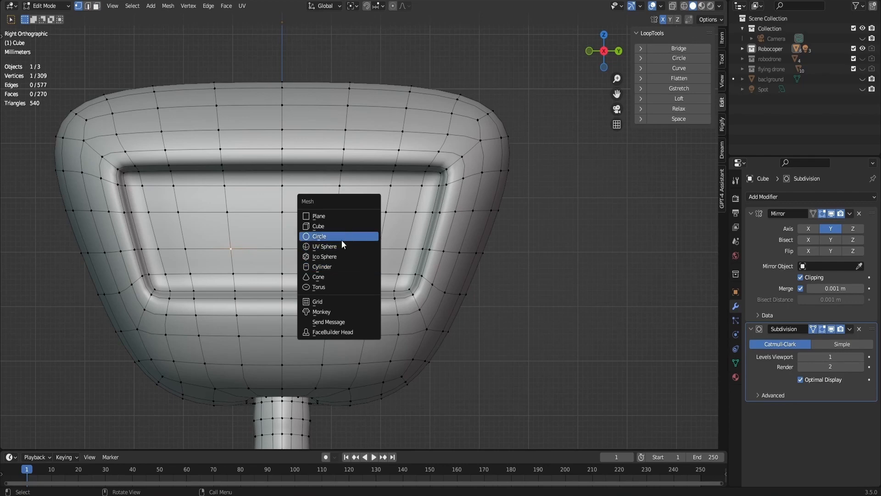
click(337, 266)
key(KP_Decimal)
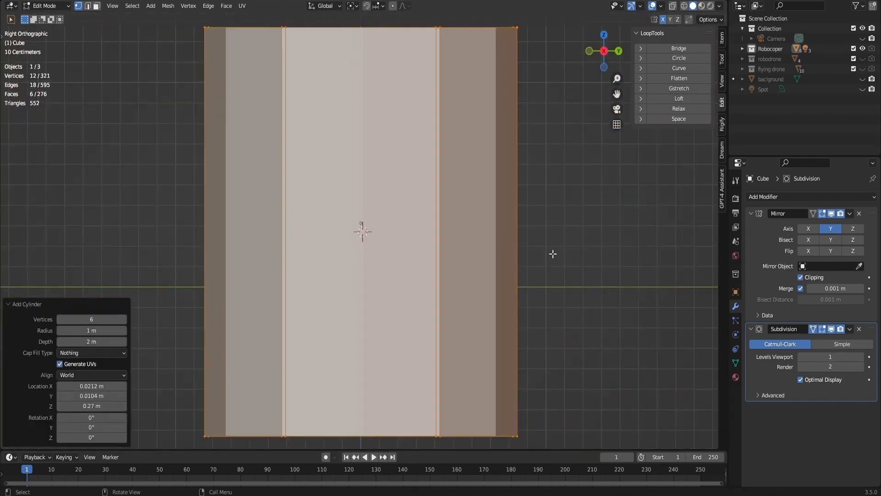
- Turn off mirror clipping and shrink the cylinder by 0.020 and again by 0.272 to eye size
key(s)
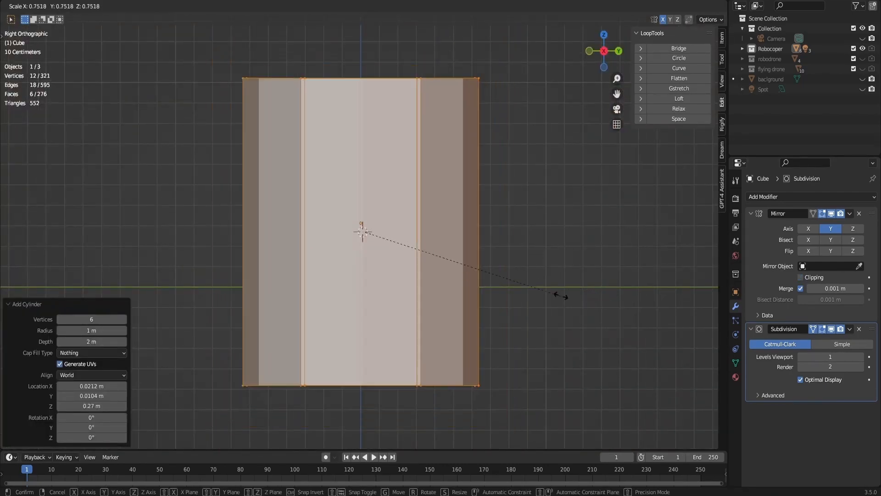
click(359, 223)
key(KP_Decimal)
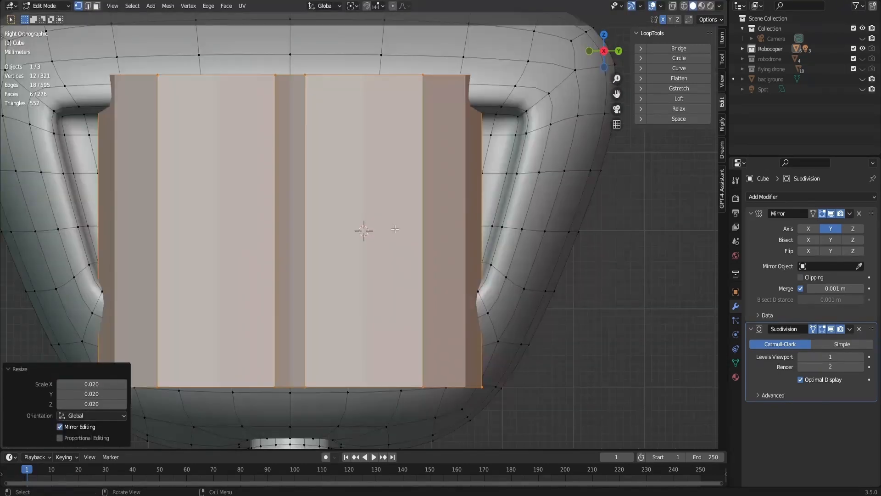
key(s)
click(388, 241)
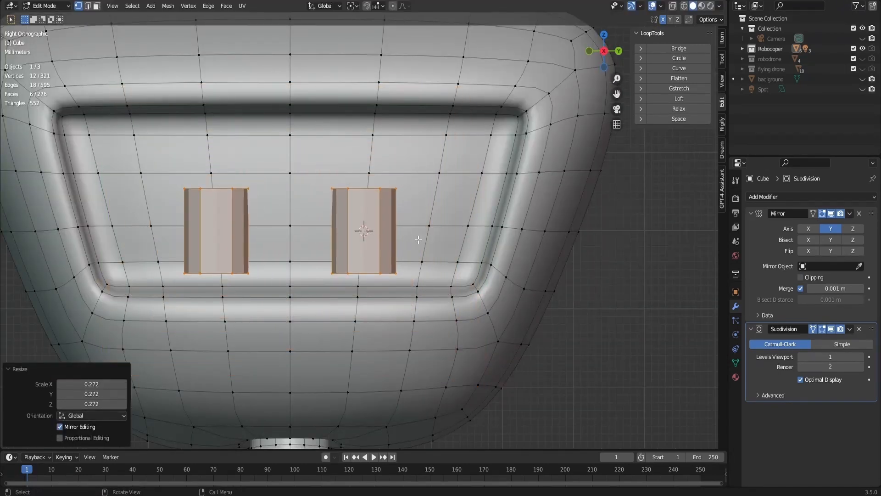
- Rotate the eye cylinder 90° about Y and move it 0.002375 m along Z
text(rx90)
key(Escape)
text(ry90)
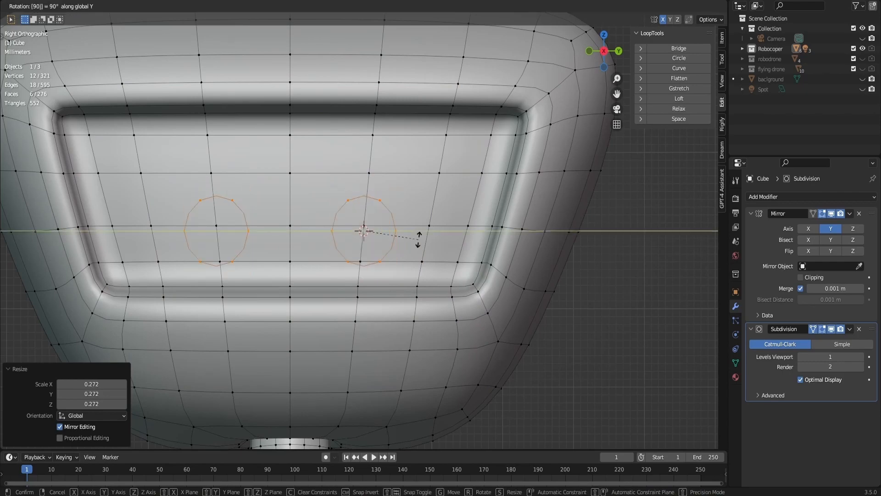
key(Return)
middle_drag(418, 239, 444, 213)
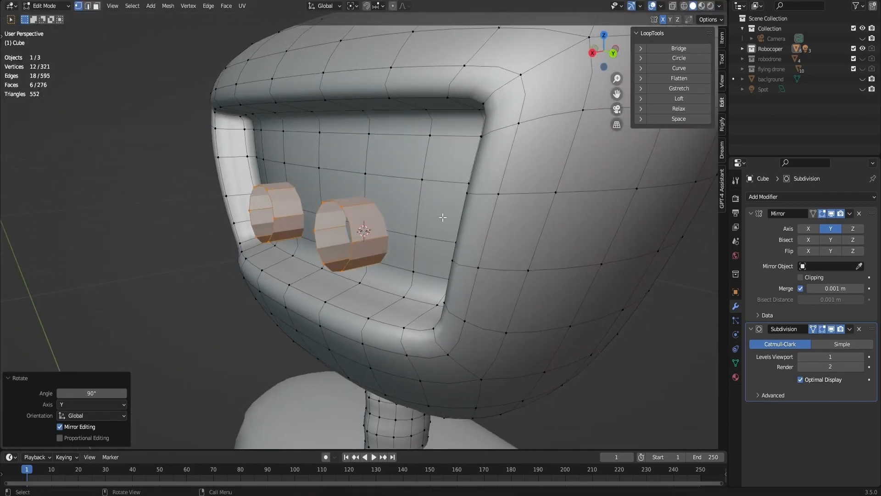
key(g)
click(445, 199)
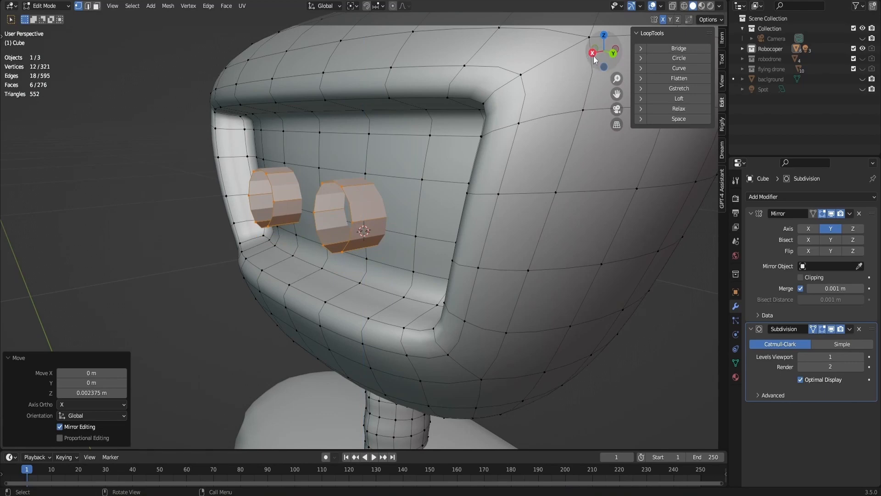
- Scale the eye cylinder by 0.412 along X and by 1.185 along Z to make it a thinner, taller oval
drag(584, 56, 610, 53)
key(s)
key(x)
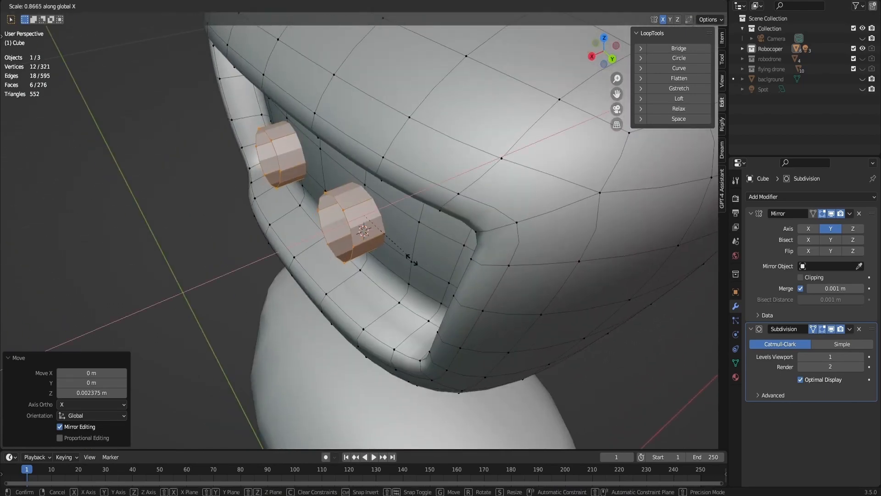
click(379, 244)
drag(598, 52, 642, 36)
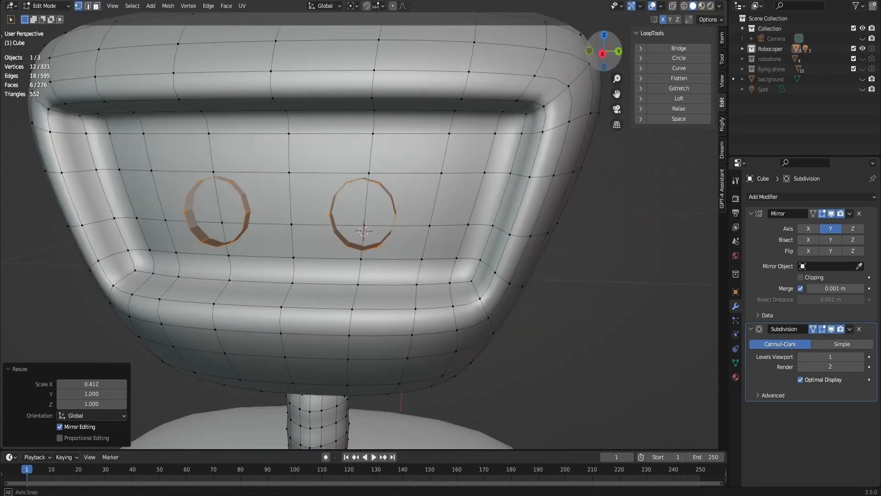
scroll(402, 245, up, 2)
key(s)
key(z)
click(388, 268)
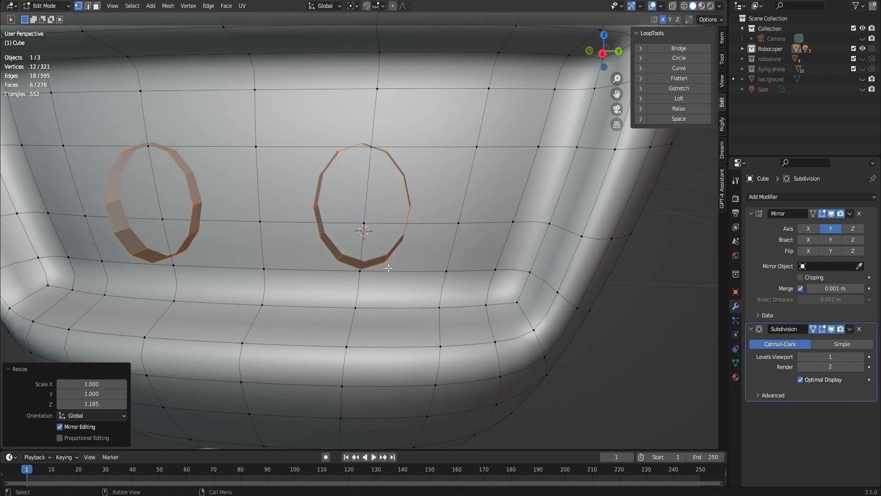
- Extrude the eye cylinder's front edge loop in place and scale it inward by 0.658
drag(602, 51, 628, 47)
alt+click(384, 184)
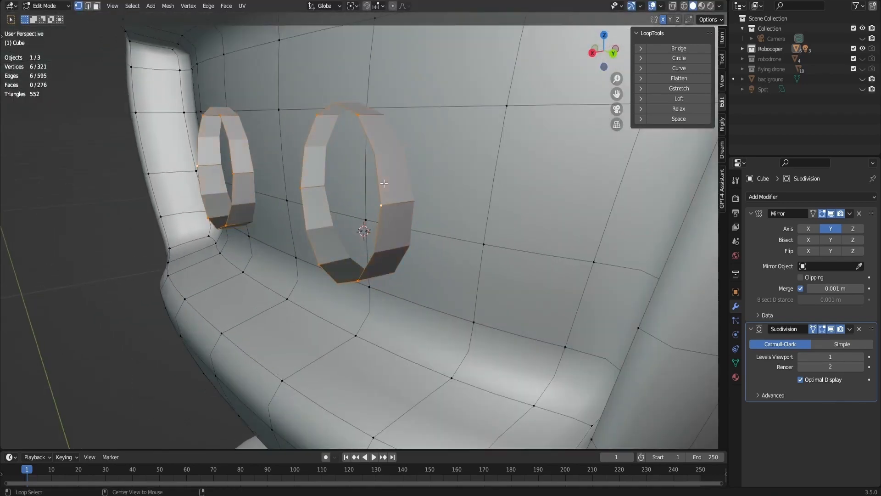
key(e)
right_click(384, 184)
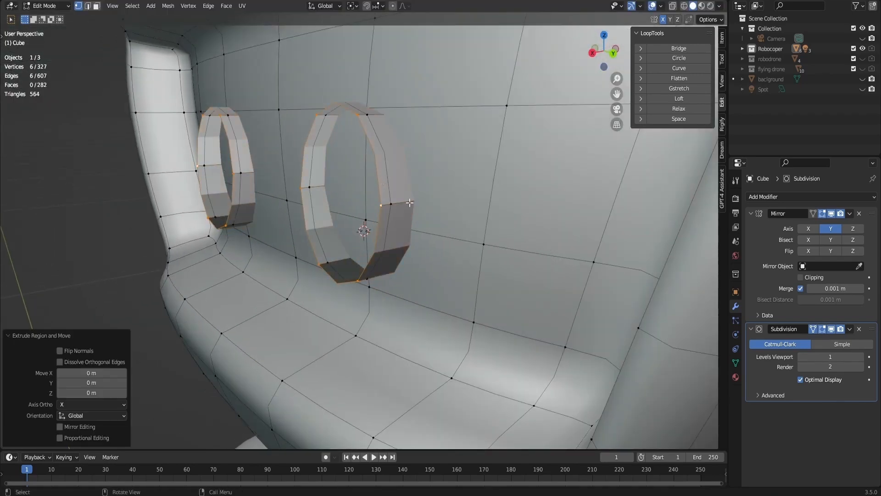
key(s)
click(383, 206)
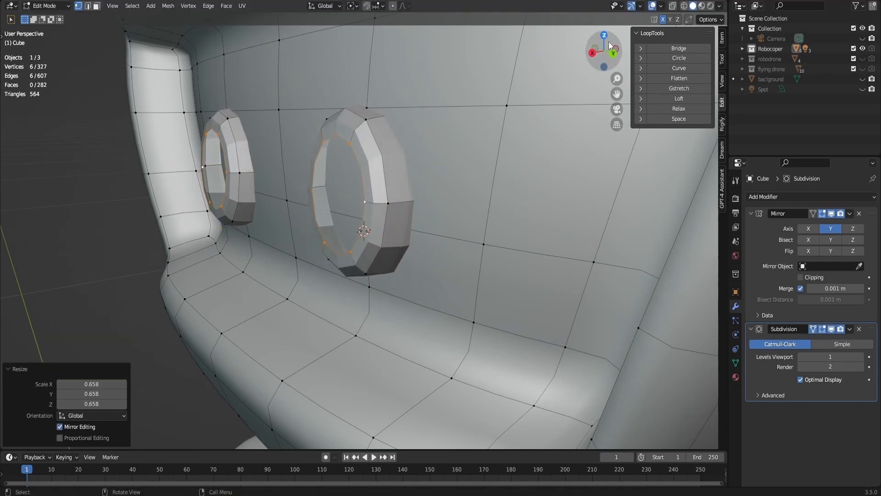
- Close the inner opening of the eye with Grid Fill
drag(603, 52, 646, 55)
key(F2)
key(Escape)
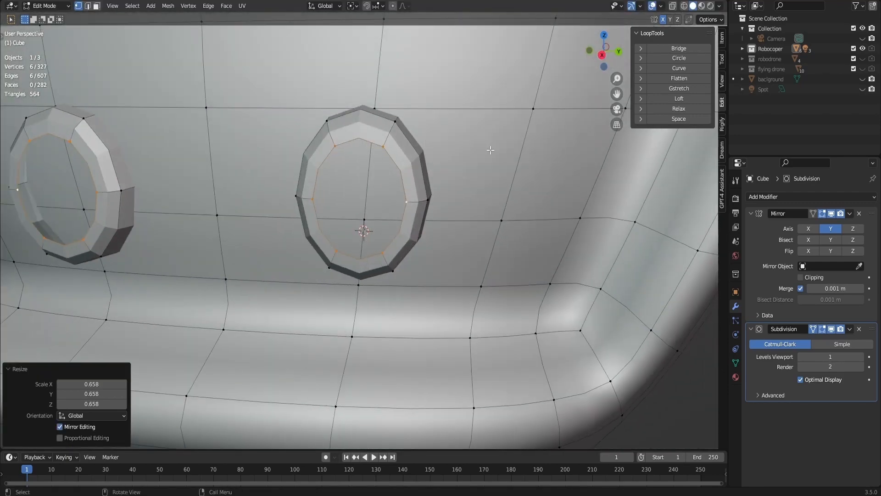
key(F3)
text(grid fill)
key(Return)
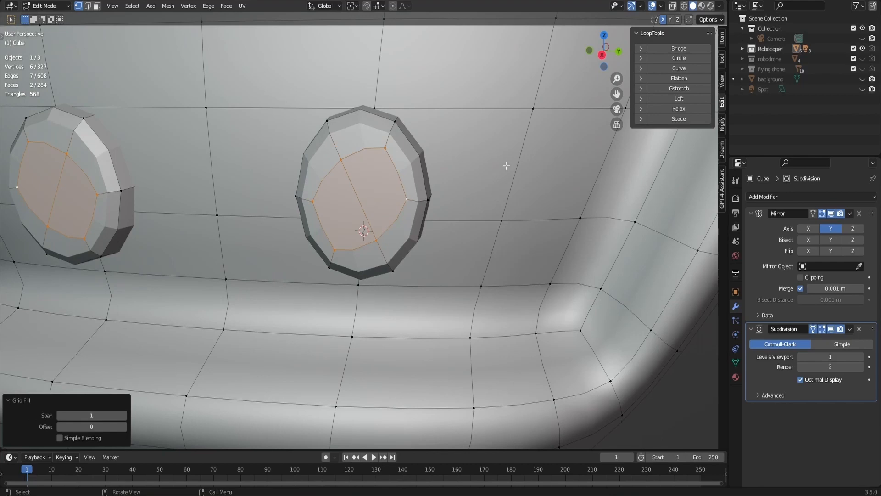
middle_drag(506, 166, 384, 172)
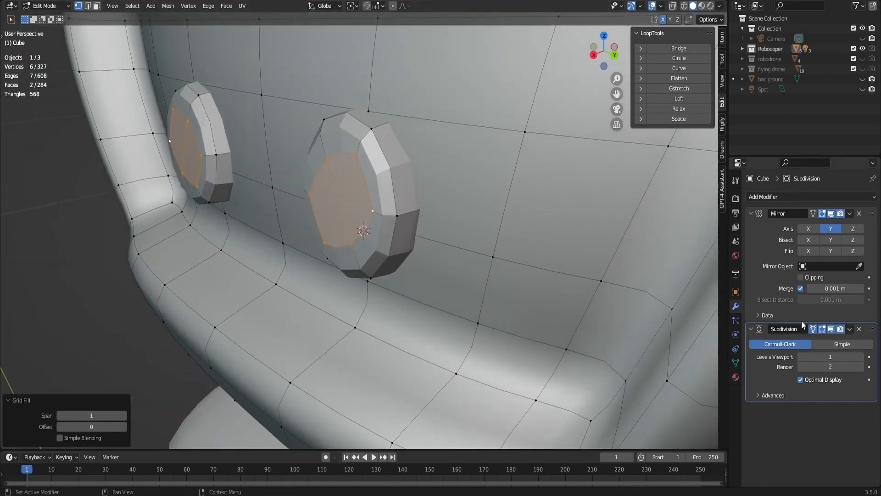
- Hide the subdivision in the viewport, add a centred edge loop on the eye's front ring and move it along X
click(832, 329)
key(ctrl+r)
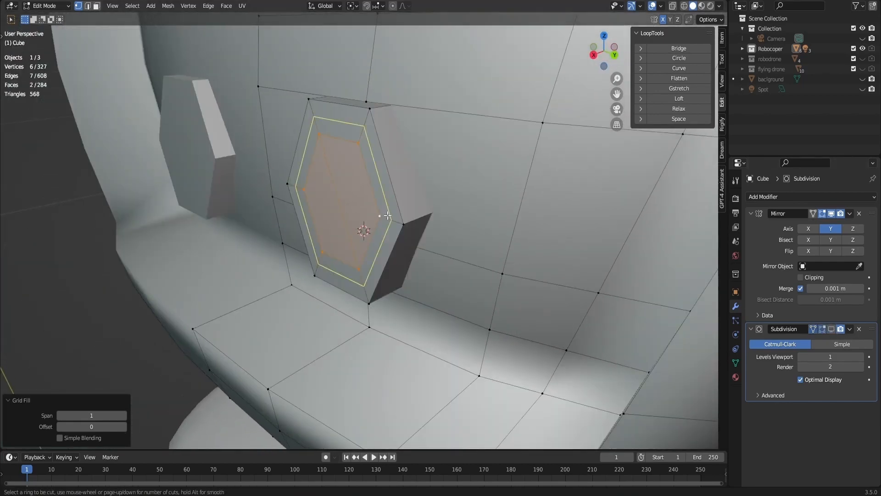
click(386, 212)
key(g)
key(x)
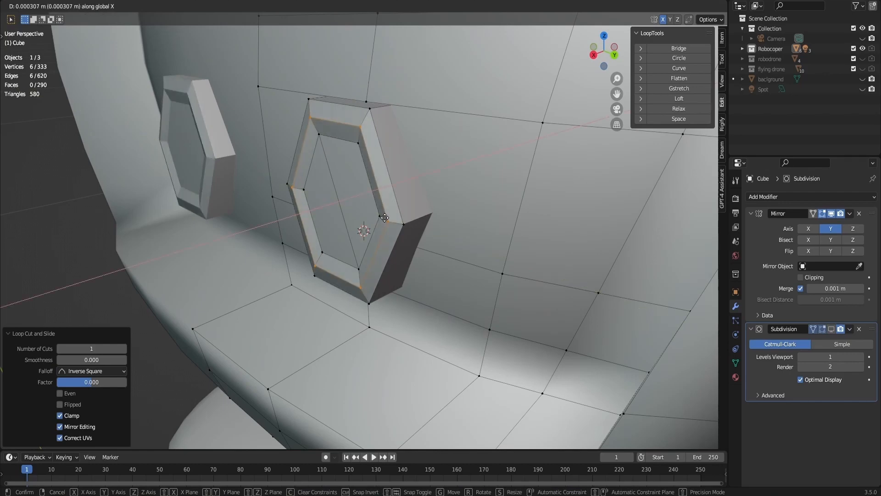
click(393, 207)
- Add a loop cut midway around the eye cylinder's outer side wall
key(ctrl+r)
click(414, 213)
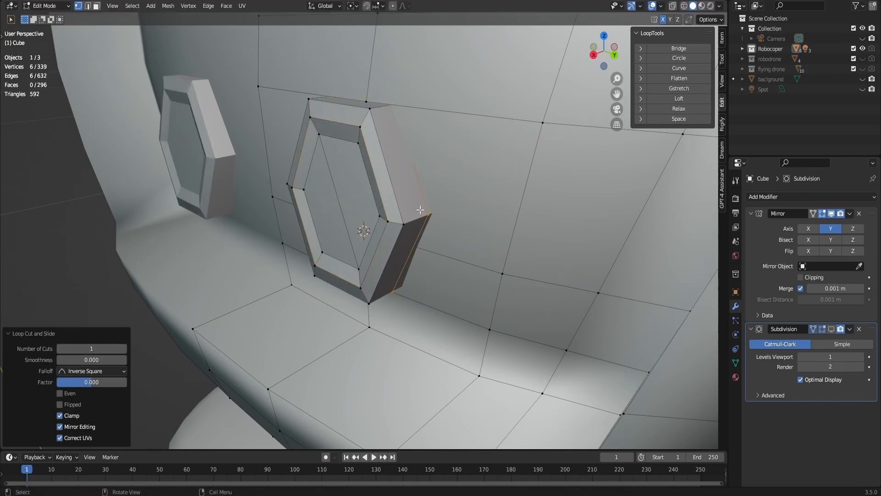
drag(604, 49, 595, 60)
- Return to Object Mode, examine the robot's head and body from an angle and from the front, and deselect everything
scroll(595, 60, down, 1)
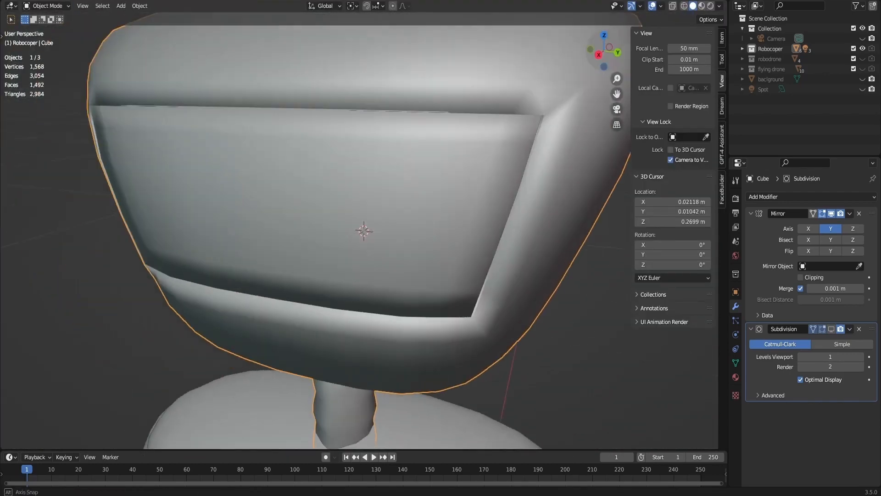
drag(598, 57, 589, 65)
scroll(596, 59, down, 6)
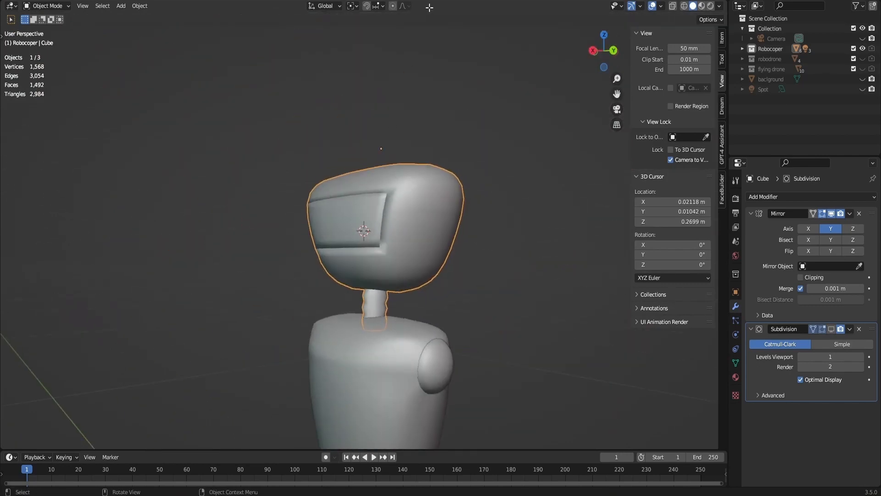
scroll(516, 188, down, 3)
shift+middle_drag(517, 188, 524, 161)
click(590, 50)
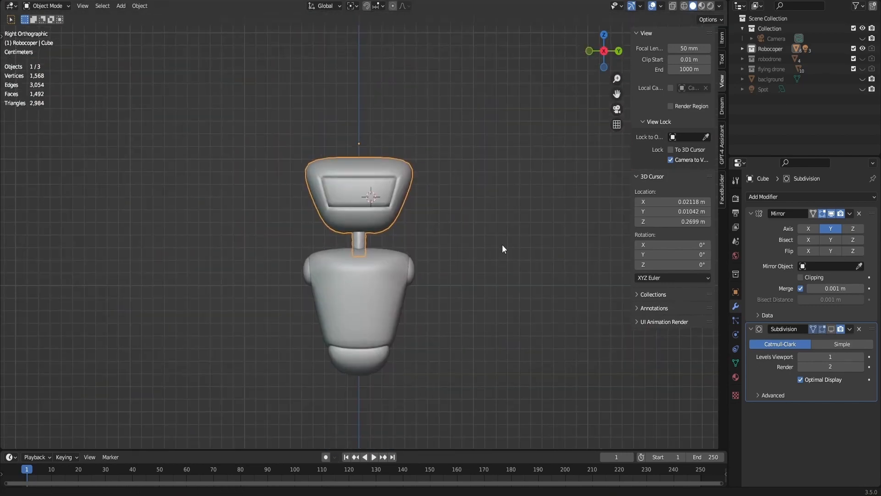
shift+middle_drag(502, 244, 497, 274)
click(497, 273)
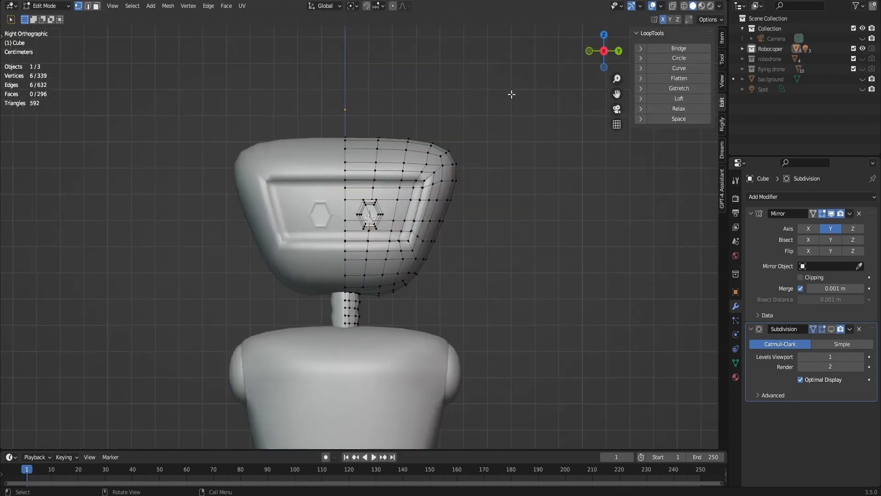
- In Edit Mode, knife a V-shaped cut around the centre vertex on top of the head, starting and ending on the mirror line
drag(602, 54, 600, 130)
shift+middle_drag(484, 93, 503, 138)
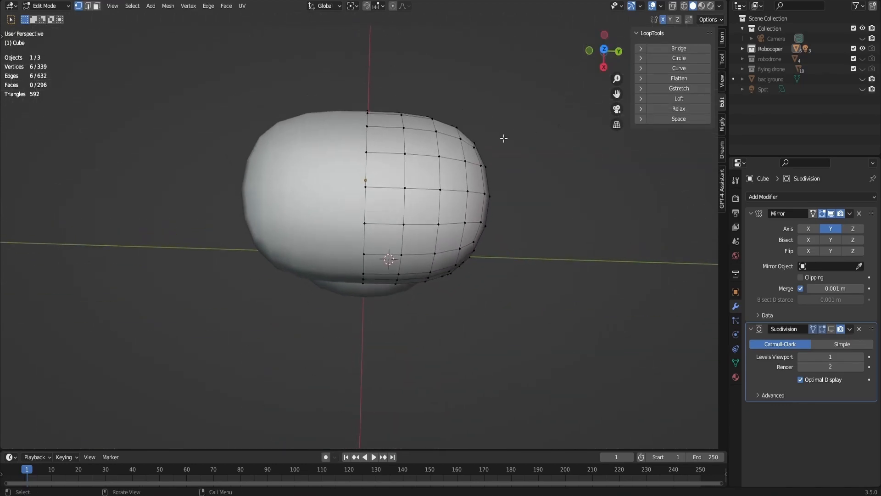
scroll(419, 173, up, 2)
key(k)
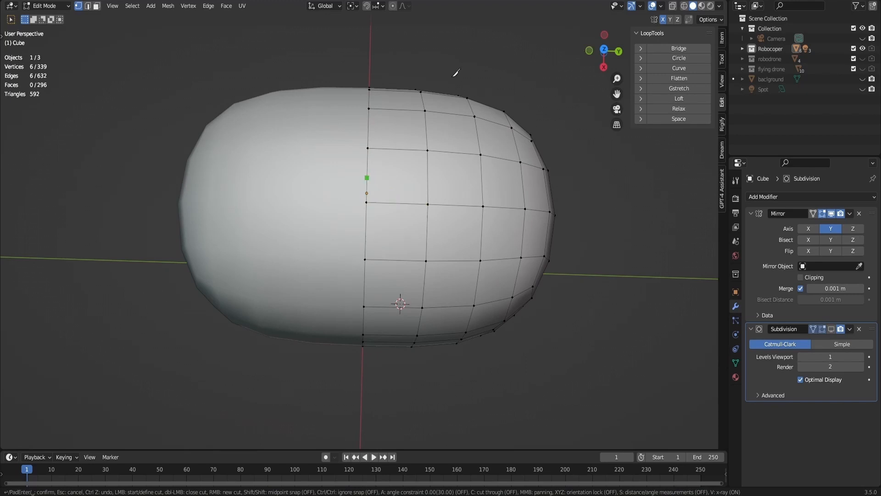
key(Escape)
click(605, 50)
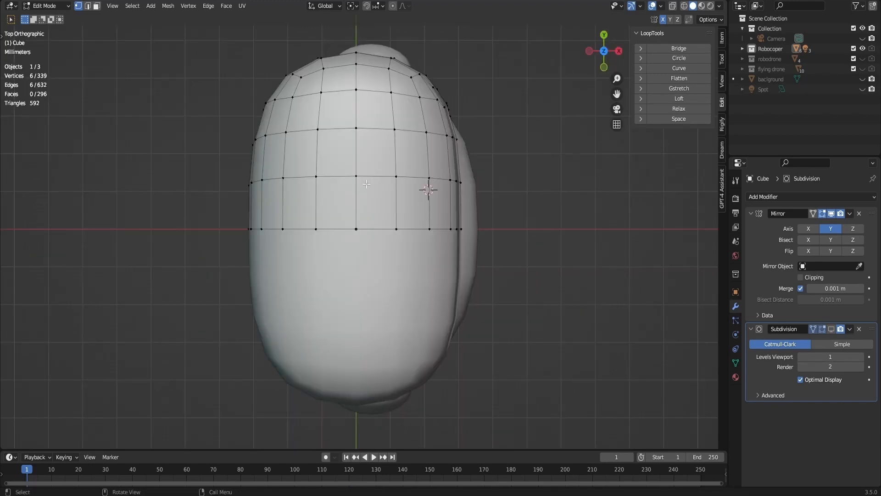
key(k)
key(c)
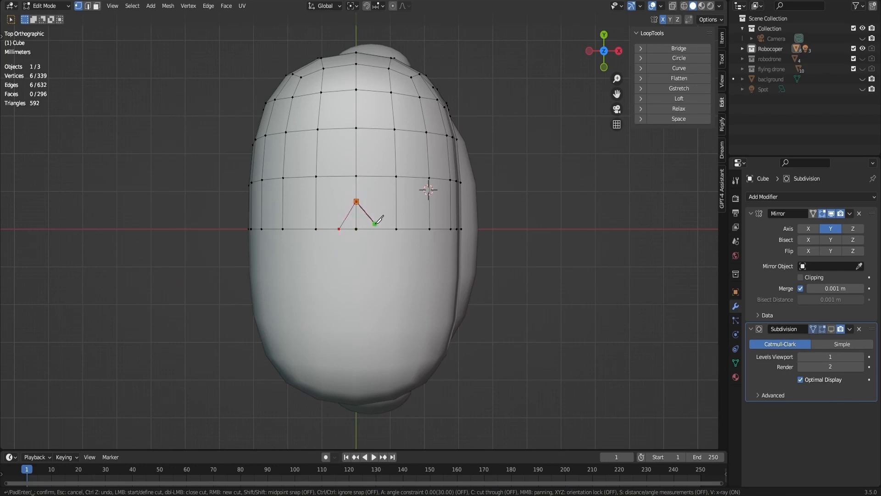
key(Return)
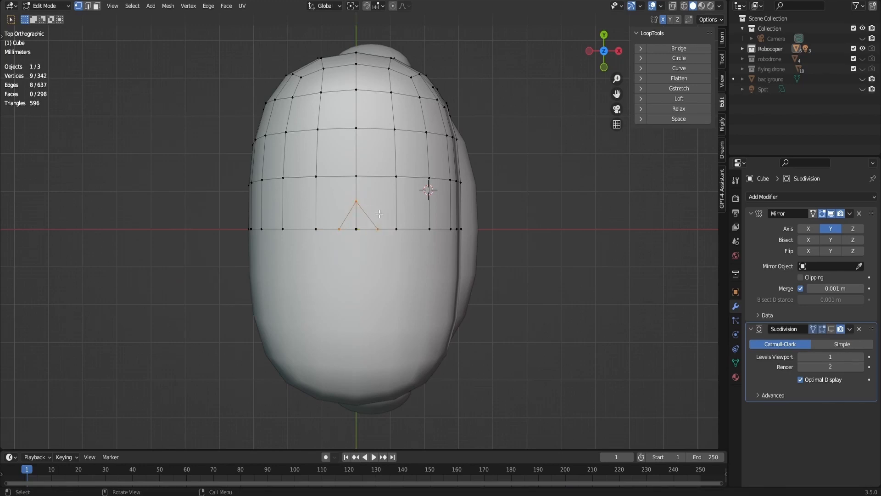
- Knife two connecting edges from the sides of the V-shaped cut to the nearest outer grid vertices
key(k)
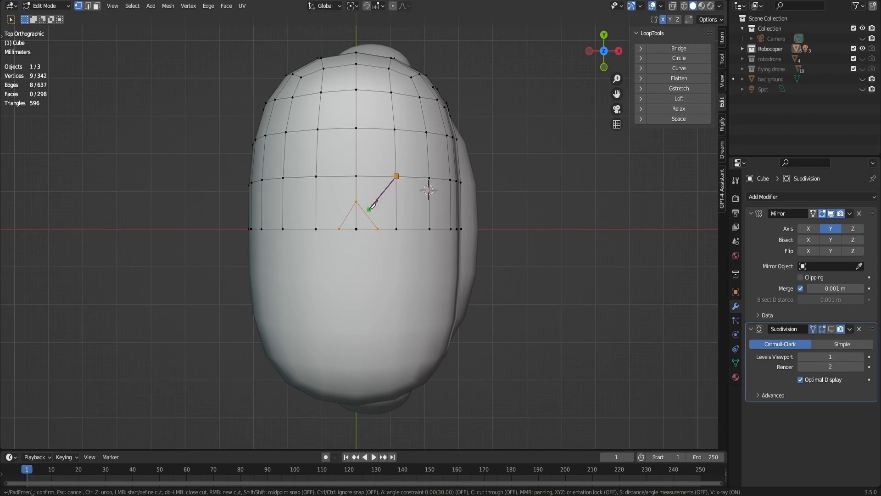
click(369, 217)
key(Return)
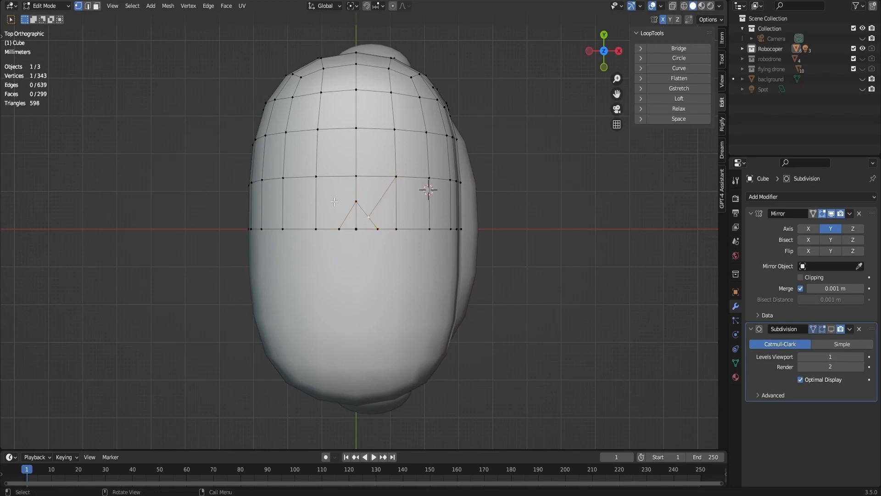
key(k)
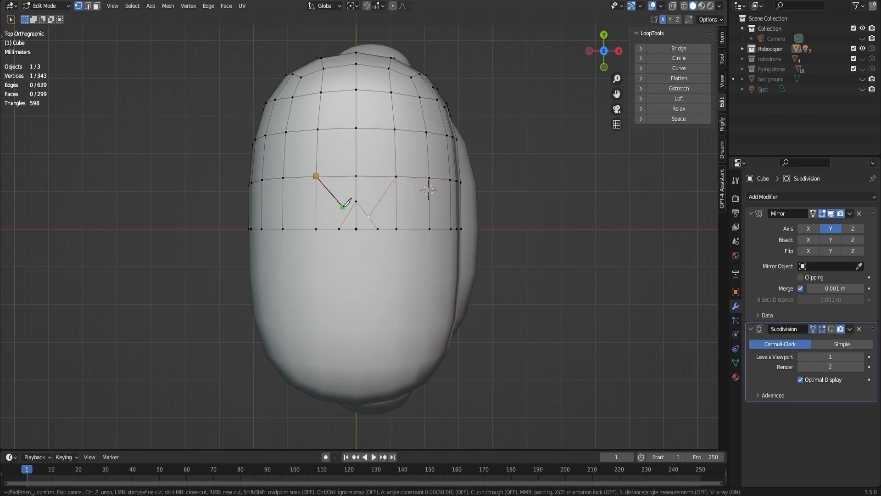
click(348, 213)
key(Return)
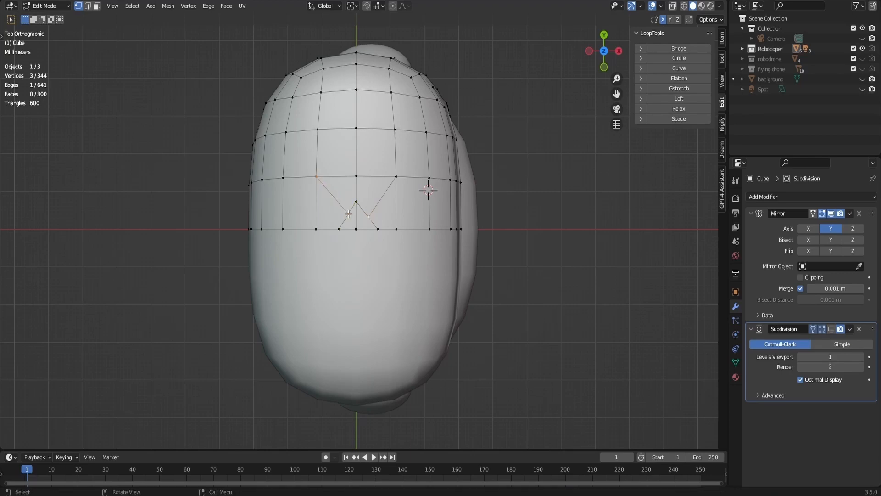
key(g)
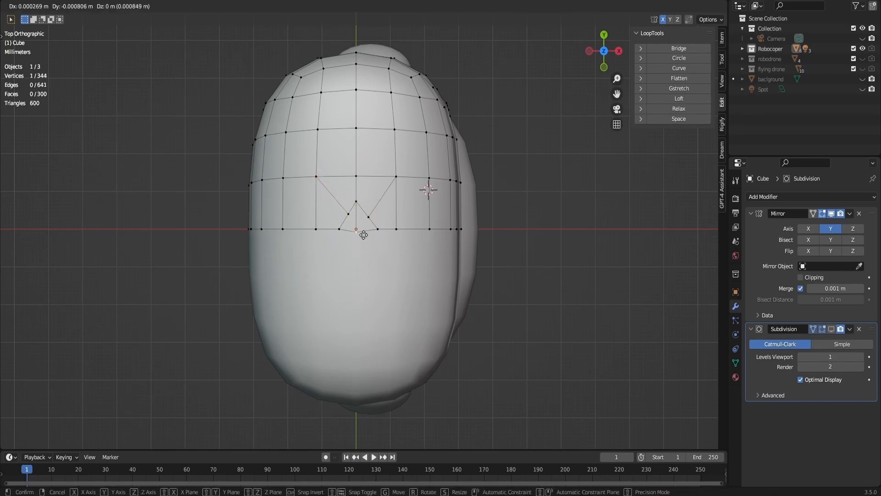
right_click(363, 246)
- Select the two faces inside the V-shaped cut and inset them about 0.016 m
scroll(363, 246, up, 4)
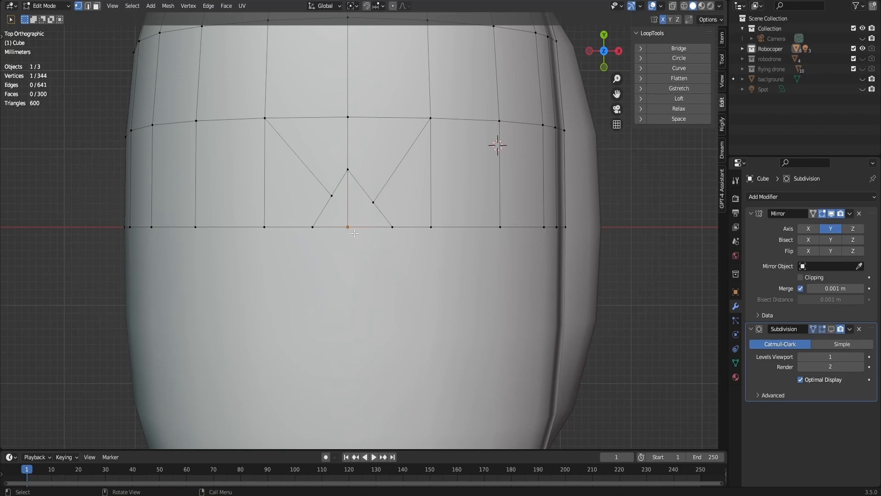
key(3)
click(336, 210)
shift+click(365, 209)
middle_drag(365, 209, 207, 131)
scroll(499, 106, down, 5)
shift+middle_drag(499, 106, 491, 188)
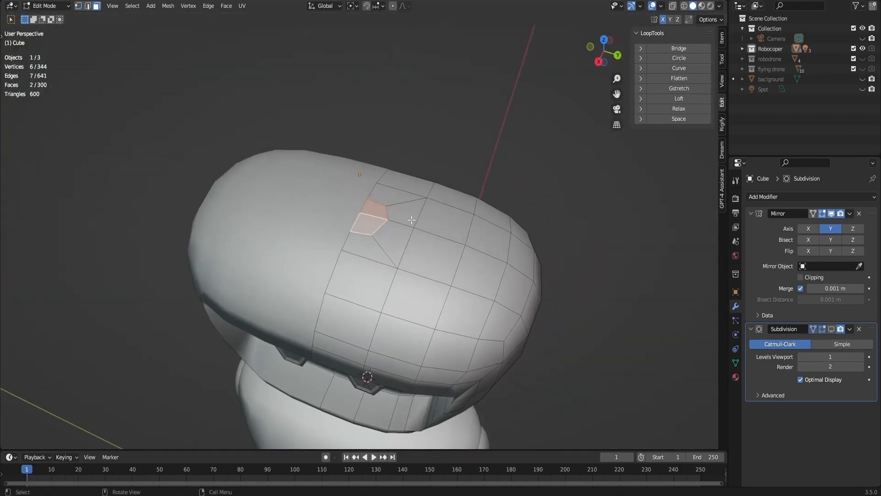
scroll(412, 219, up, 2)
key(i)
click(438, 211)
key(g)
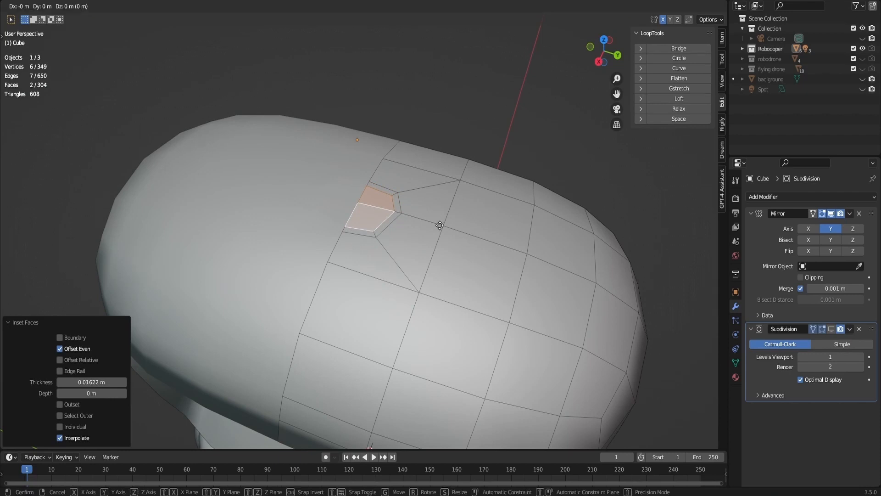
key(Escape)
key(l)
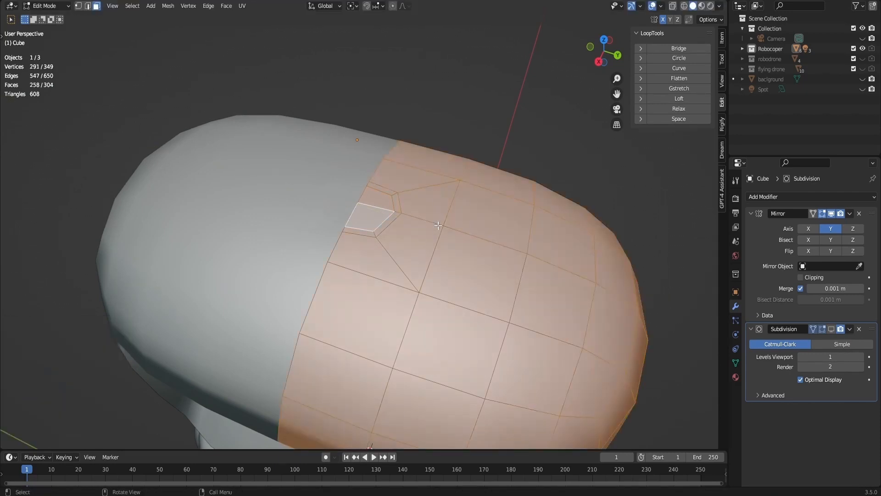
key(ctrl+z)
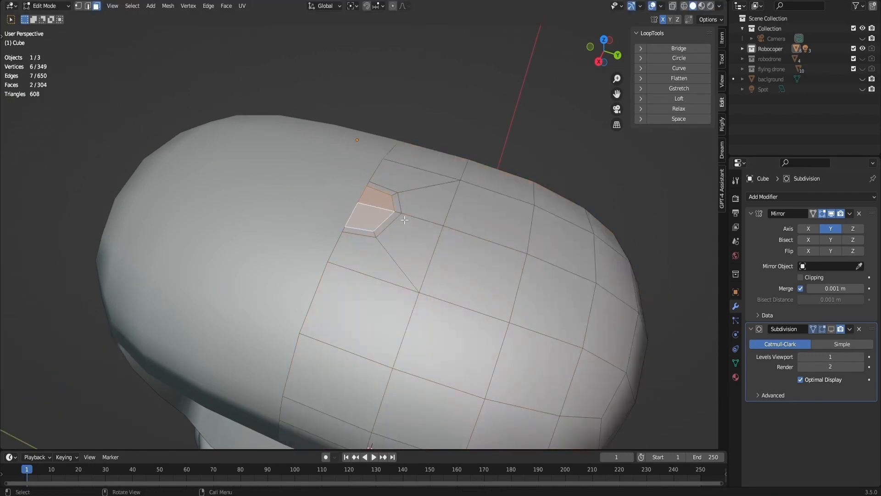
- Enable Clipping on the head's Mirror modifier and scale the inset faces to about 0.673 along Y
key(s)
key(y)
click(403, 220)
key(s)
key(y)
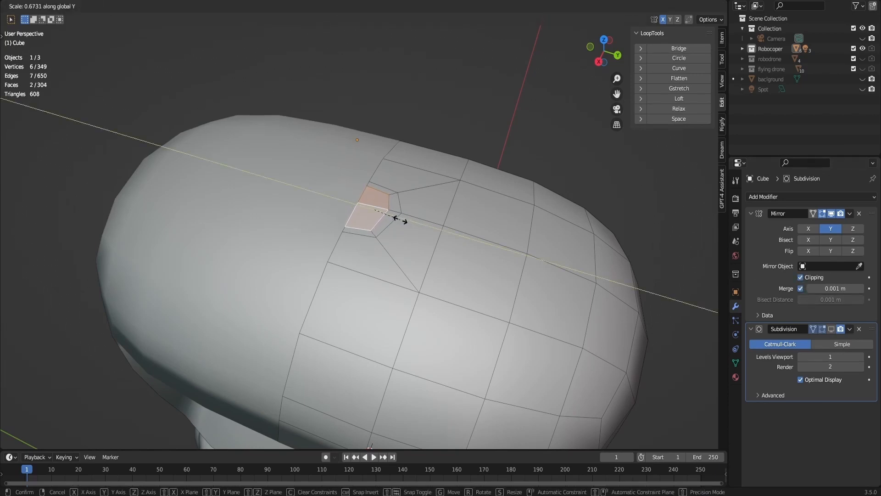
click(400, 220)
- Scale the inset faces down uniformly, then narrow them to about 0.896 along Y
drag(604, 51, 561, 139)
key(s)
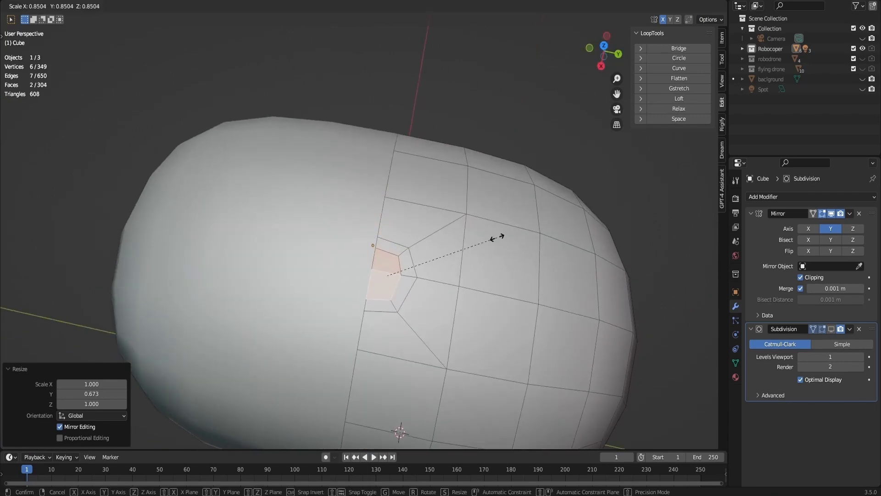
click(496, 256)
key(s)
key(y)
click(482, 259)
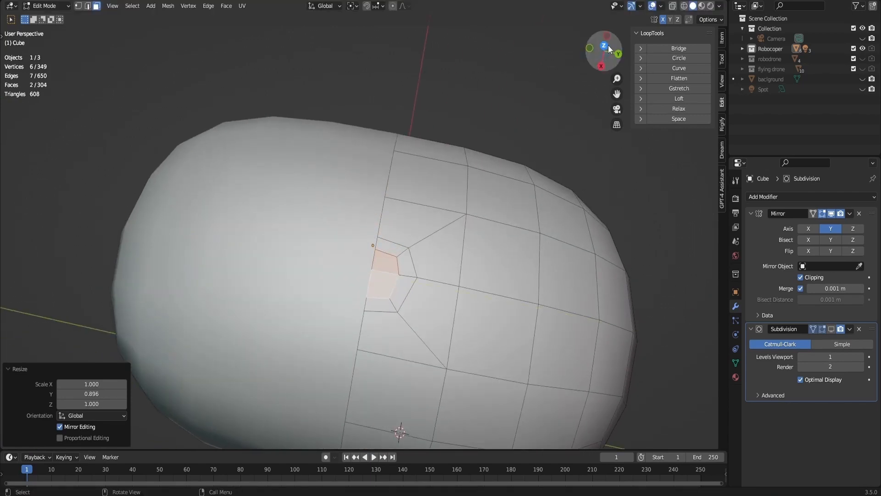
- Extrude the inset faces about 0.0015 m inward, then extrude them about 0.014 m upward to form an antenna post
drag(604, 53, 496, 73)
key(e)
click(455, 102)
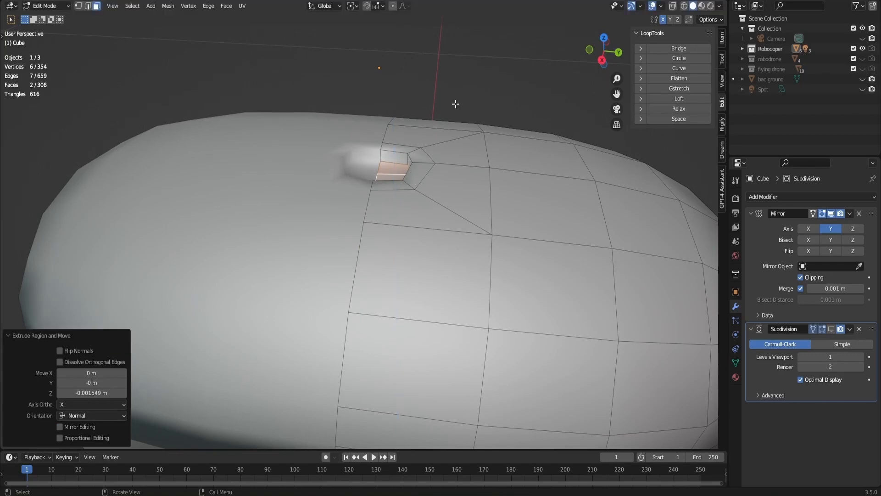
key(e)
click(606, 340)
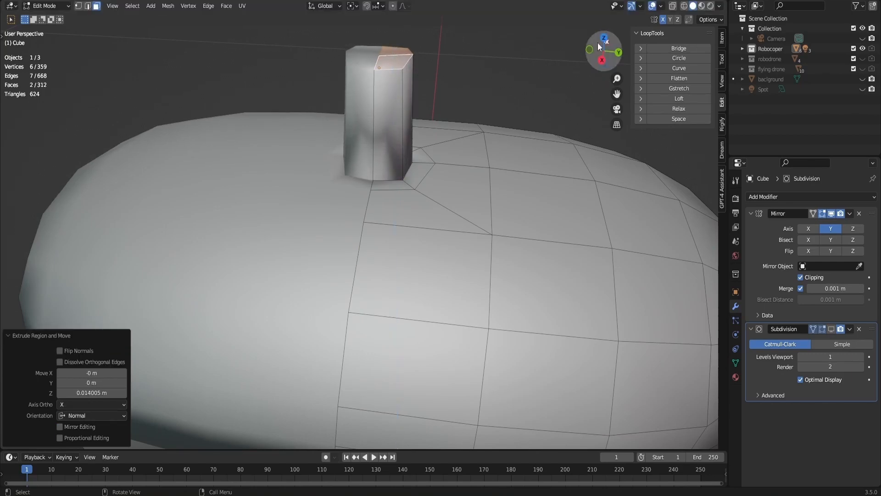
- Flatten the top faces of the antenna post by scaling them to 0 along Z
click(602, 60)
shift+middle_drag(531, 83, 517, 118)
key(s)
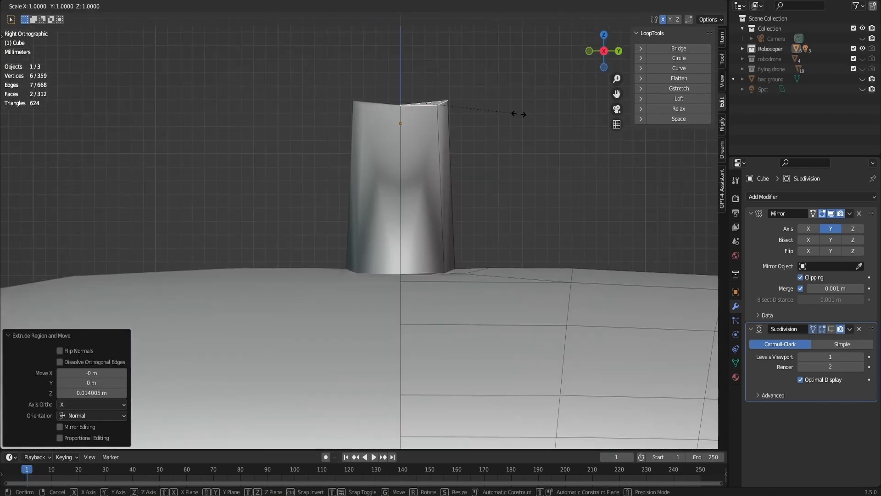
key(z)
key(0)
key(Return)
- Add four evenly spaced loop cuts along the height of the antenna post
key(ctrl+r)
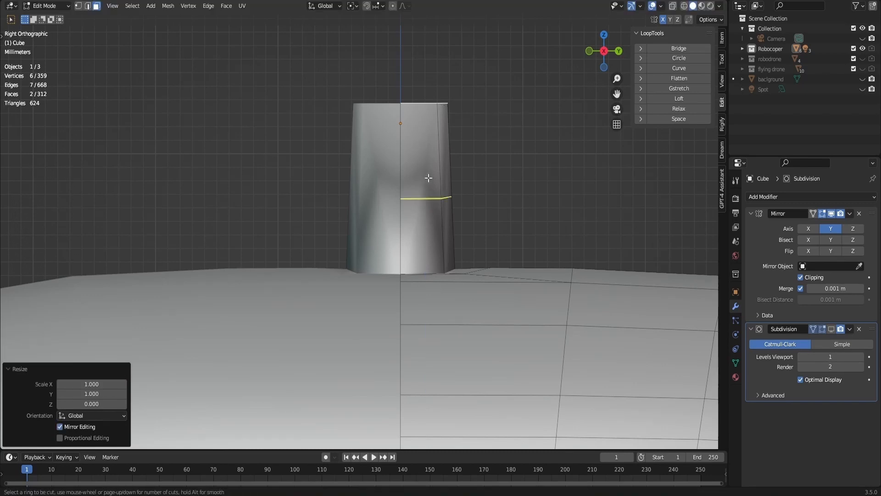
scroll(428, 177, up, 3)
click(428, 184)
click(431, 219)
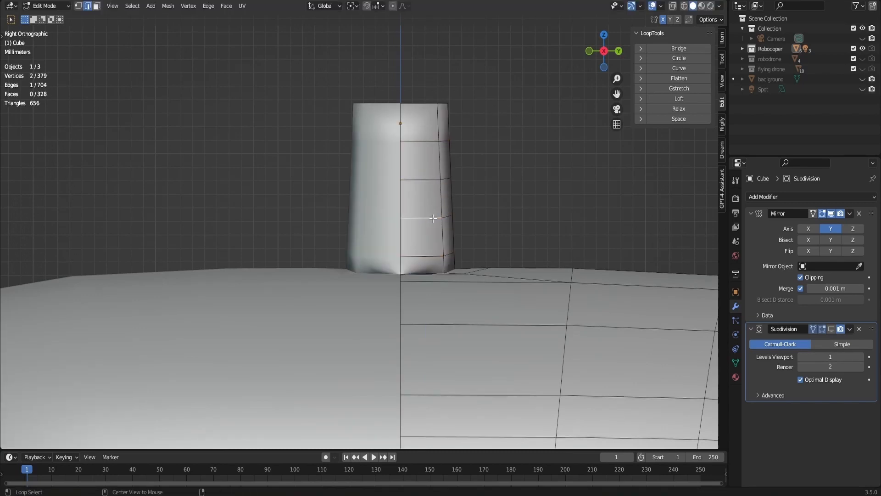
key(alt+shift)
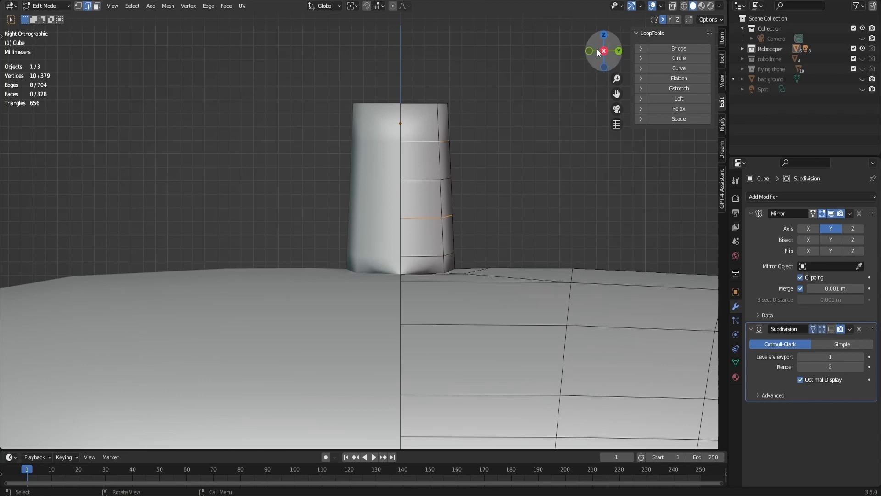
- Select the two top faces of the antenna post, extrude them up about 0.0033 m and scale them down slightly
drag(604, 51, 564, 89)
key(3)
click(445, 207)
shift+click(438, 180)
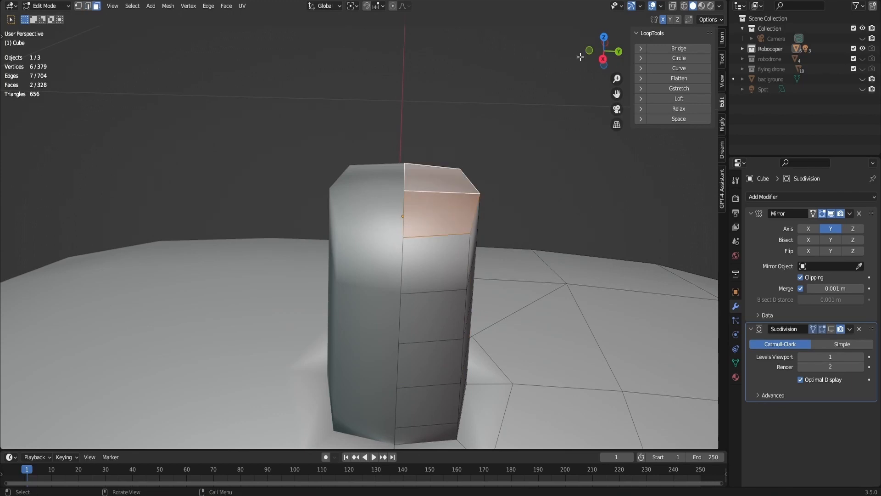
click(603, 59)
key(e)
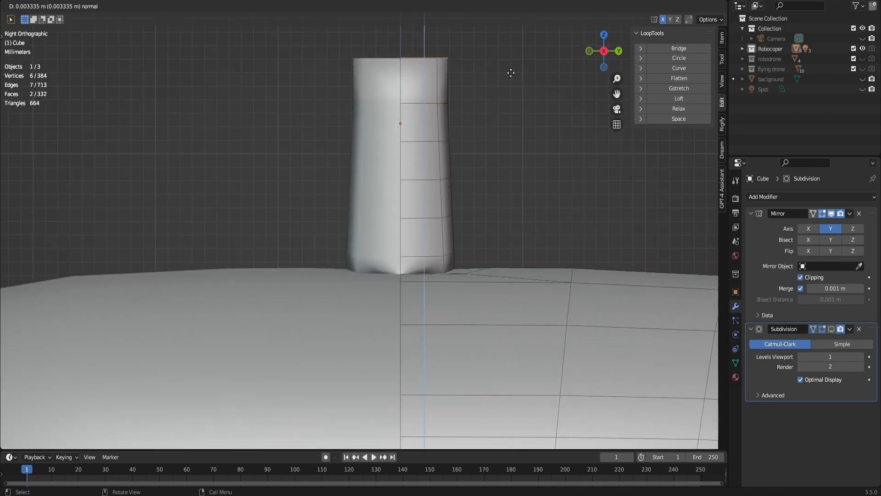
click(511, 72)
key(s)
click(510, 94)
- Select three alternate edge loops around the antenna post and scale them to about 1.126
click(430, 102)
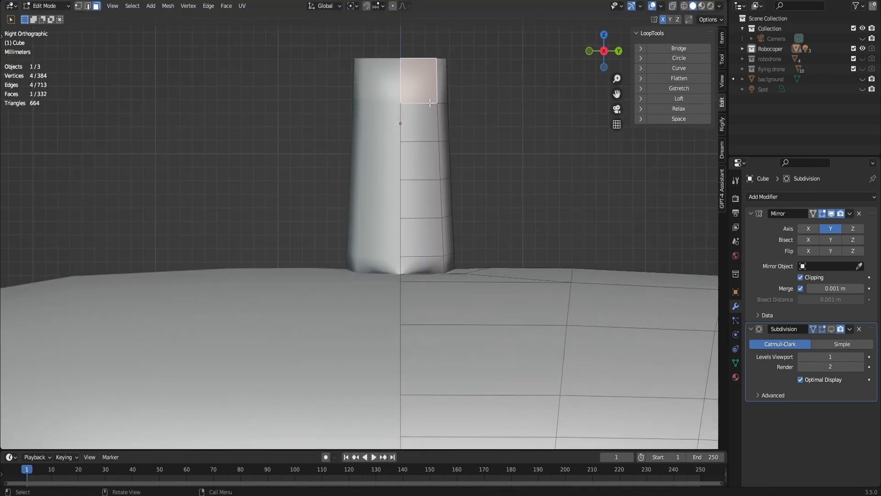
key(2)
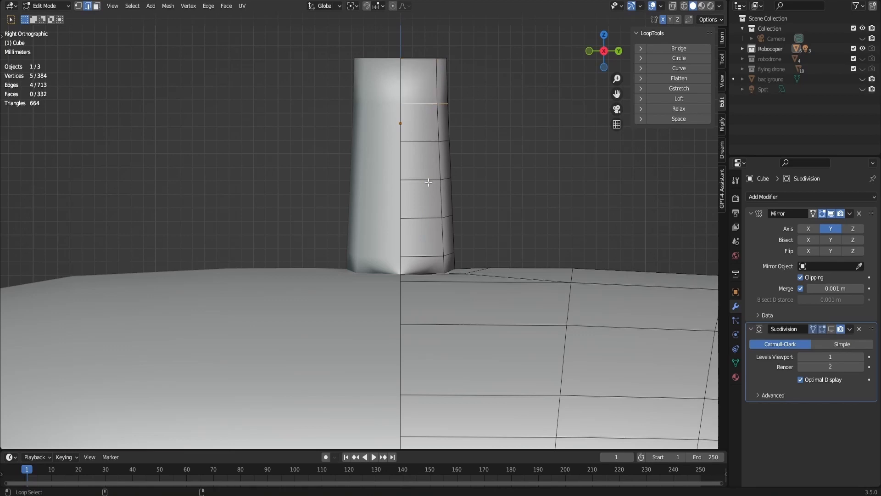
key(s)
click(462, 193)
- Raise the selected loops about 0.0004 m along Z, scale them to about 0.809 along Z and scale them once more
key(g)
key(z)
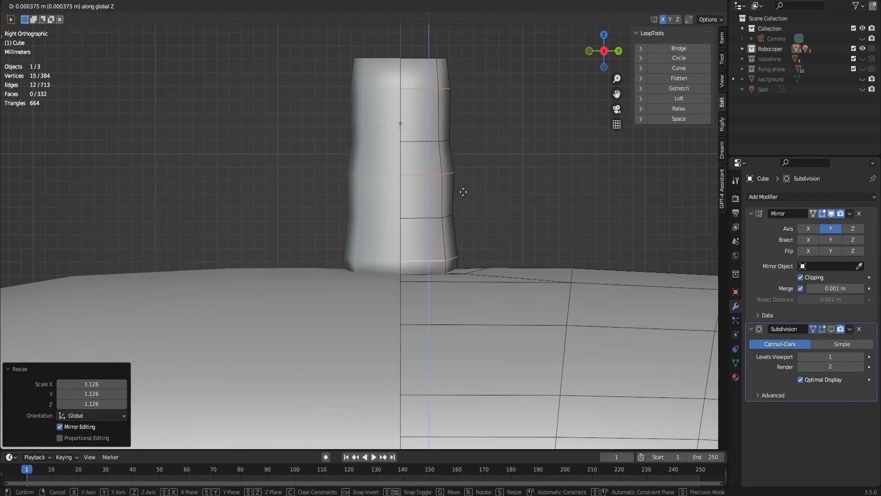
click(464, 191)
key(s)
click(466, 191)
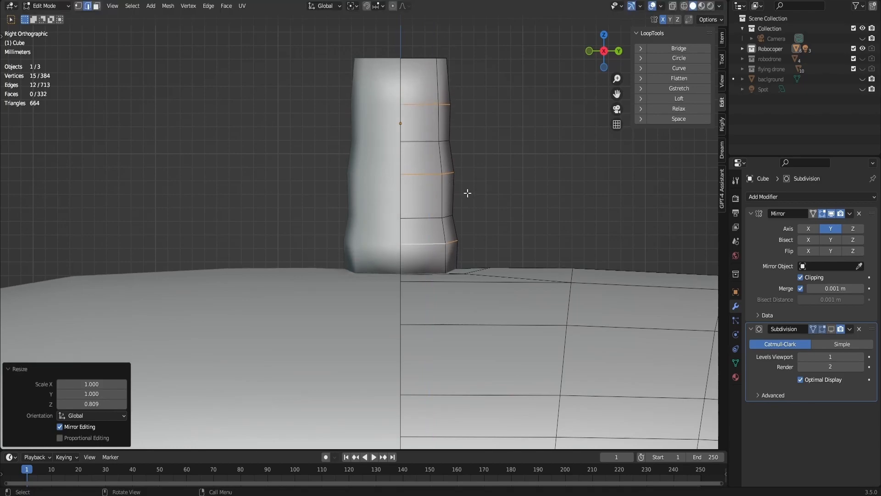
key(s)
click(510, 156)
- Preview the antenna post in Object Mode with subdivision shown, then return to Edit Mode and hide the subdivision
key(Tab)
scroll(505, 151, down, 6)
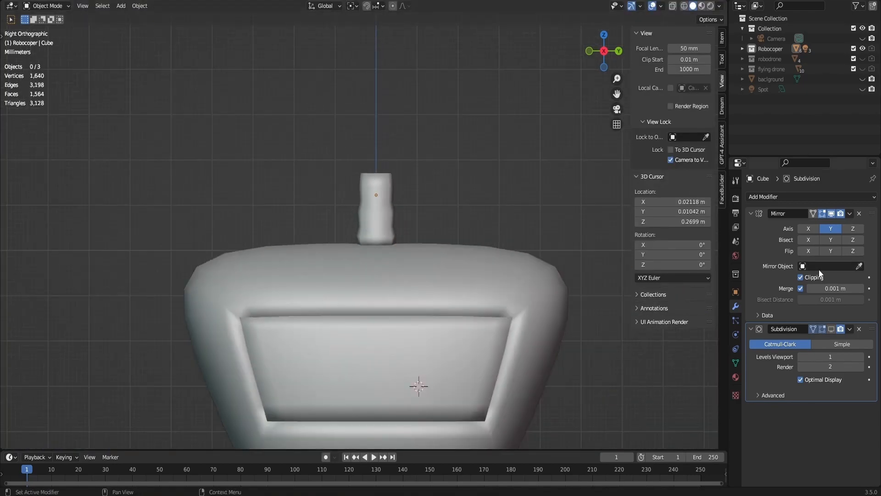
drag(602, 54, 575, 68)
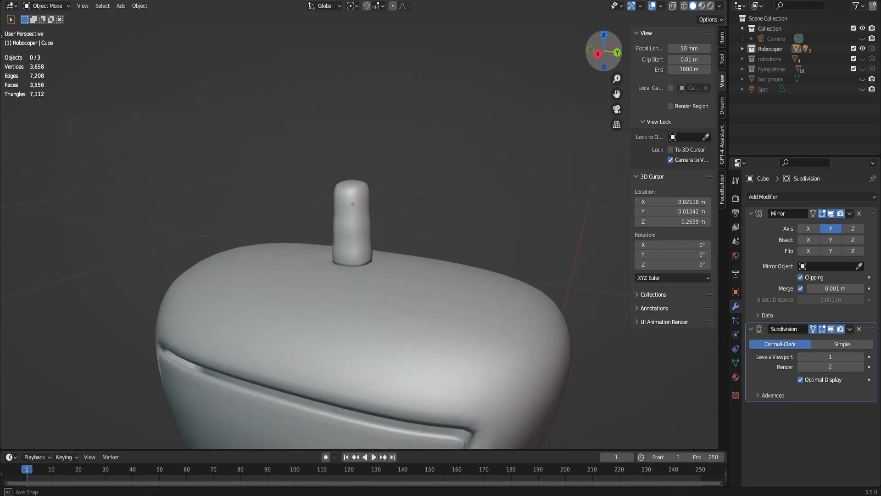
scroll(382, 166, up, 5)
key(Tab)
click(832, 329)
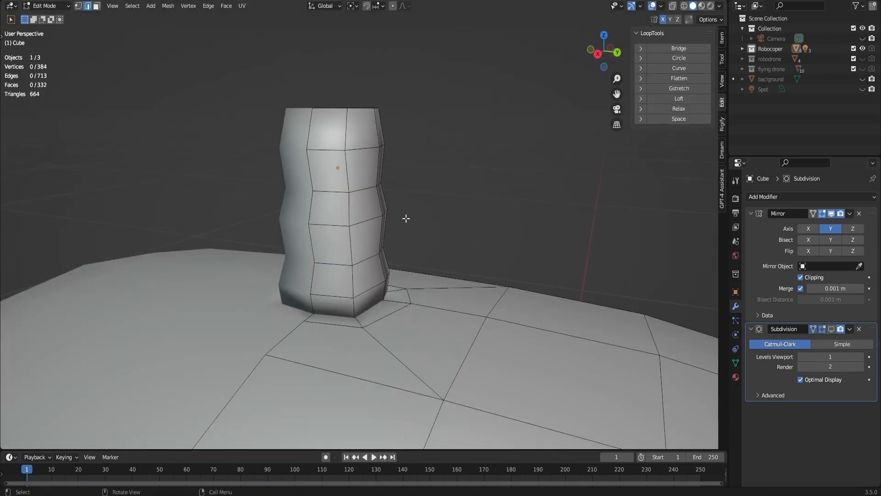
- Bevel the three protruding edge loops around the antenna post with two segments, about 0.0089 m wide, and preview the result in Object Mode
key(ctrl+r)
right_click(378, 214)
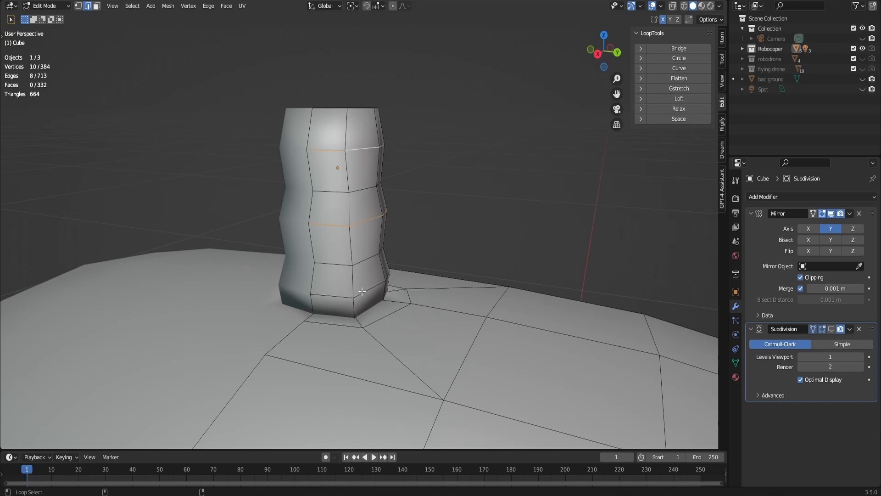
key(ctrl+b)
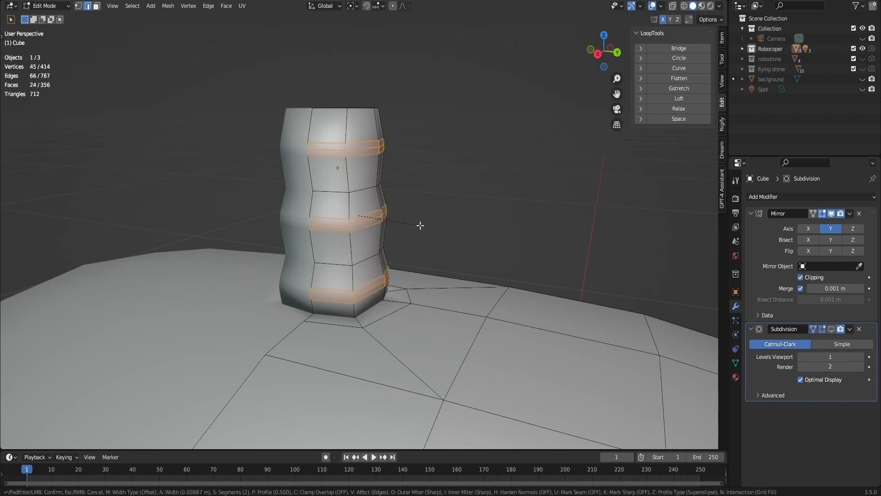
click(419, 227)
key(Tab)
drag(604, 52, 603, 71)
key(Tab)
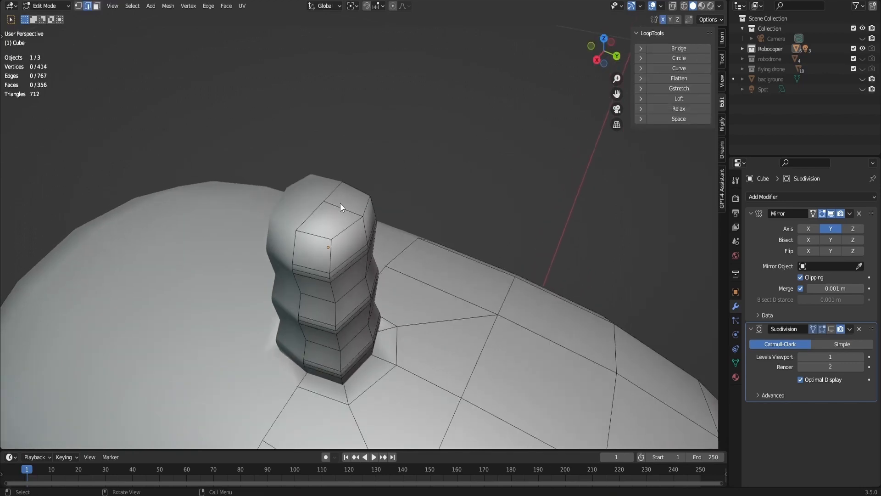
- Select the two top faces of the antenna post and extrude them up about 0.0047 m
key(3)
click(339, 213)
shift+click(341, 201)
click(597, 60)
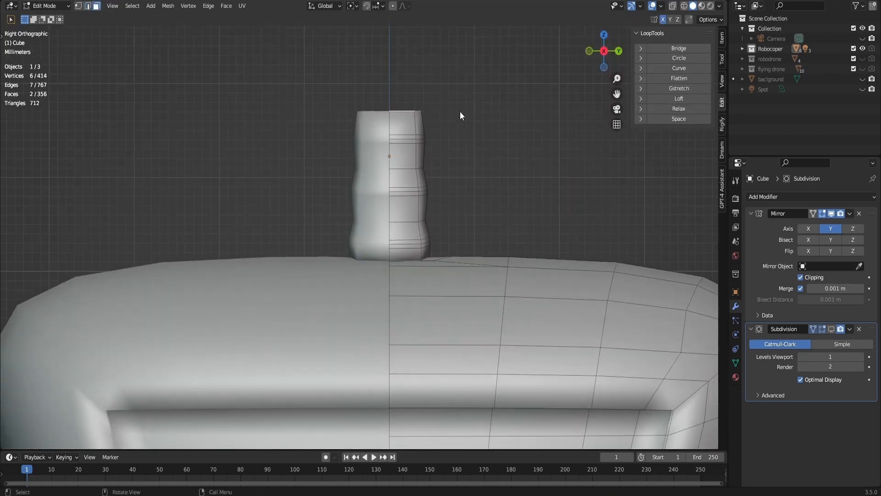
key(e)
click(459, 70)
shift+middle_drag(501, 81, 493, 187)
drag(593, 55, 522, 164)
- Scale the extruded top faces down in X and Y only and move them about -0.0008 m along Y
key(s)
key(shift+z)
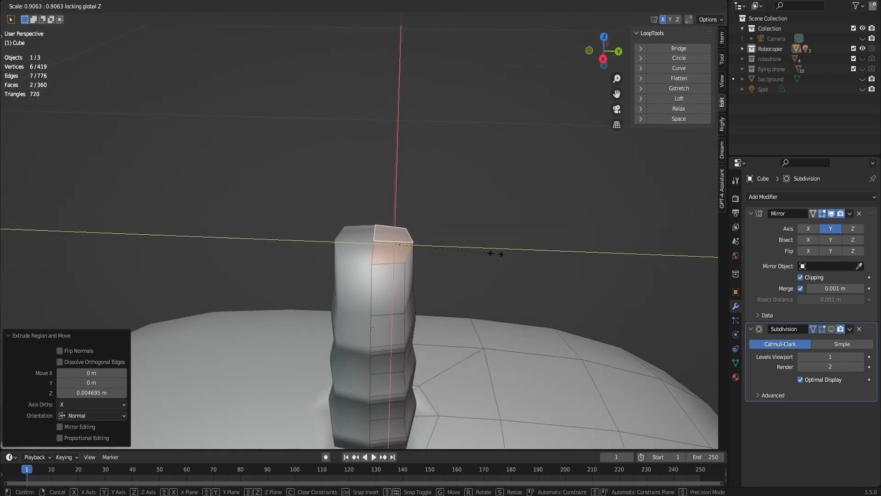
click(458, 268)
key(g)
key(y)
click(449, 269)
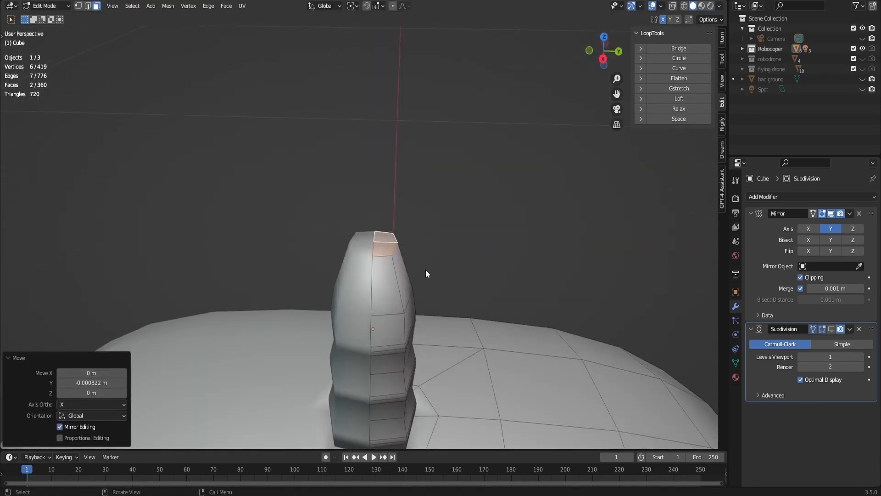
- Extrude the narrowed top faces up about 0.0042 m to form the antenna's neck
key(e)
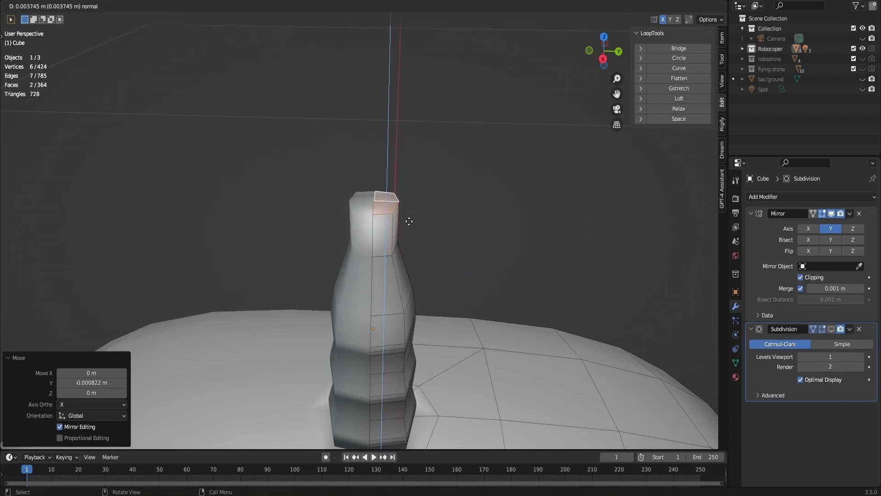
click(410, 220)
drag(601, 48, 448, 133)
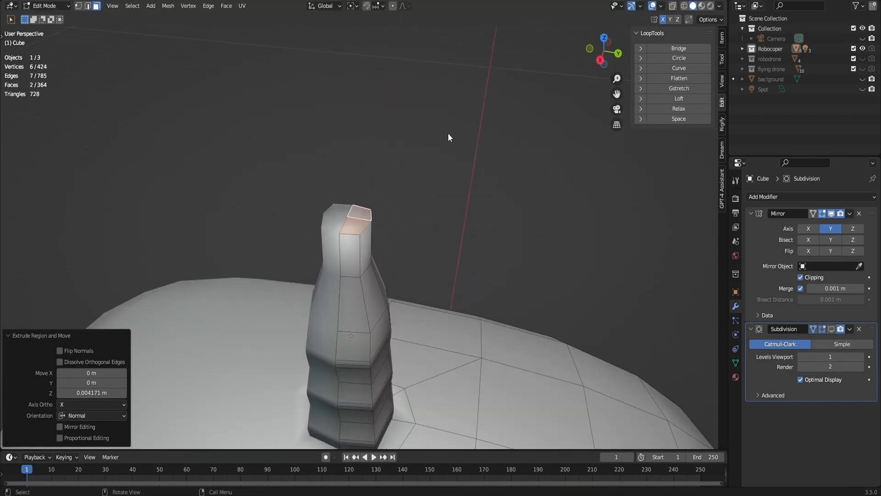
- Extrude the neck's top faces about 0.0012 m, scale them to about 1.411 in X and Y, and adjust their scale along Y
key(e)
click(448, 122)
key(s)
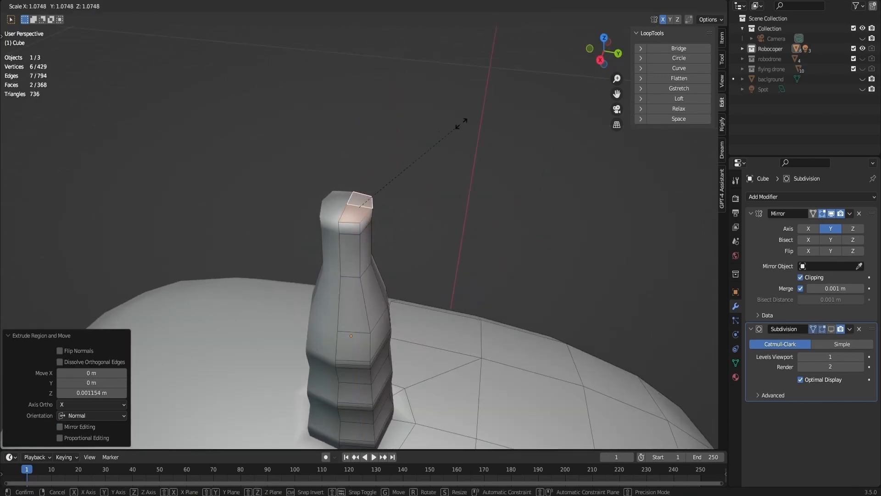
key(shift+z)
click(452, 194)
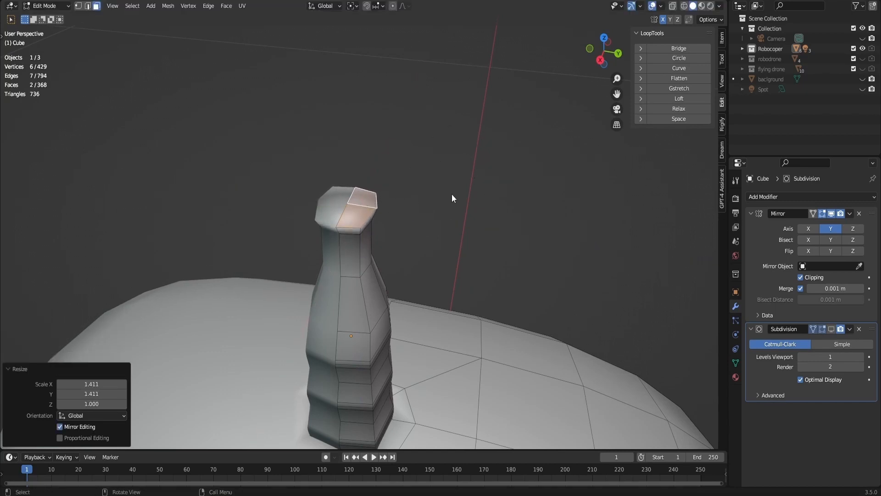
key(s)
key(y)
click(462, 195)
- Extrude the widened top faces about 0.0016 m, extrude once more and scale the last extrusion to about 0.785
key(e)
click(456, 179)
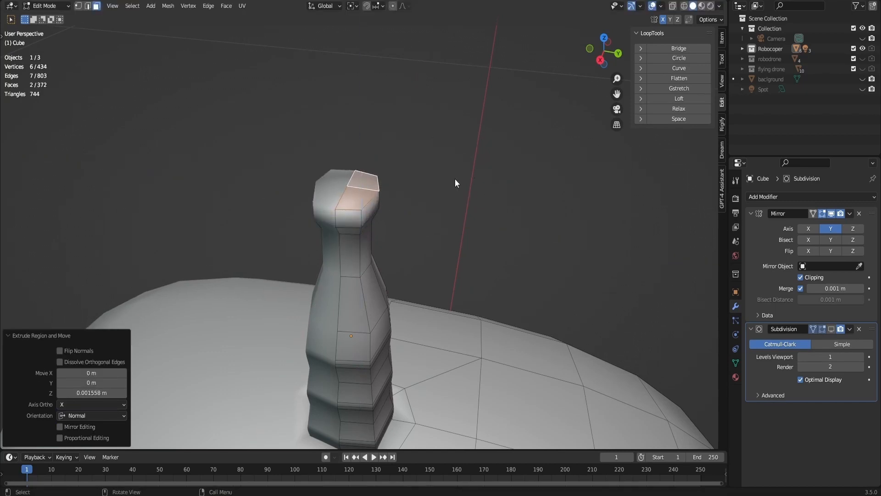
key(e)
click(454, 182)
click(435, 184)
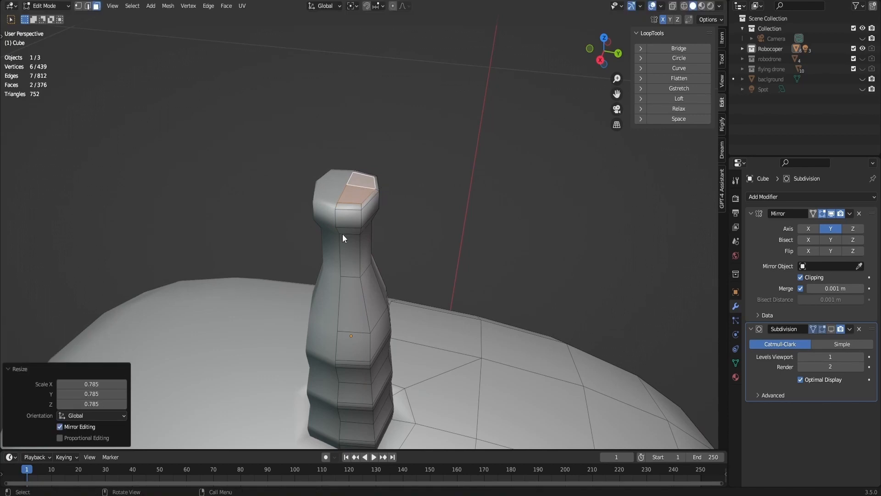
- Add a centred loop cut around the antenna's cap and bevel it about 0.0032 m wide with two segments
scroll(342, 233, up, 2)
key(ctrl+r)
click(357, 209)
right_click(357, 209)
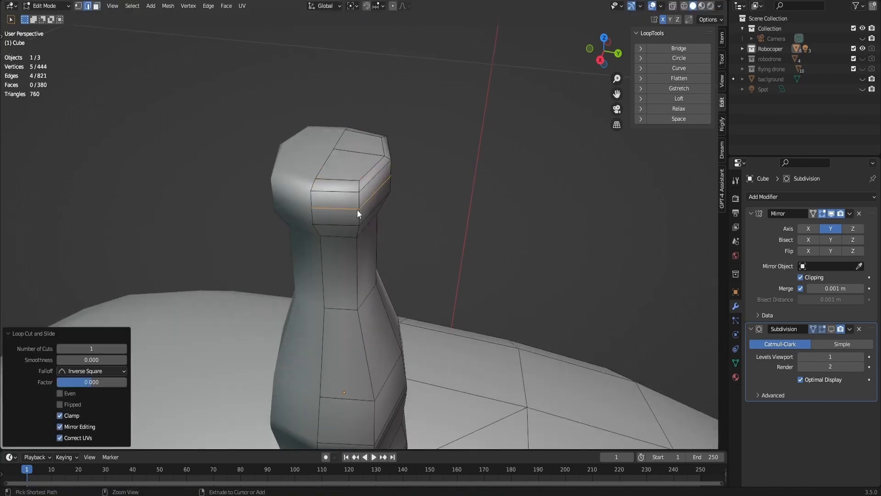
key(ctrl+b)
click(373, 200)
scroll(351, 206, up, 2)
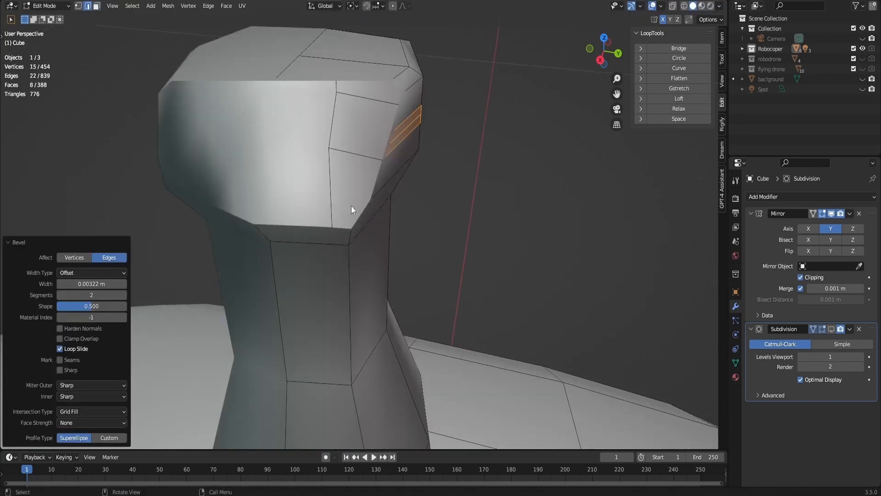
scroll(351, 205, down, 1)
- Select the middle edge loop of the cap's bevel and scale it to about 0.834 to form a groove
key(3)
key(2)
key(alt+a)
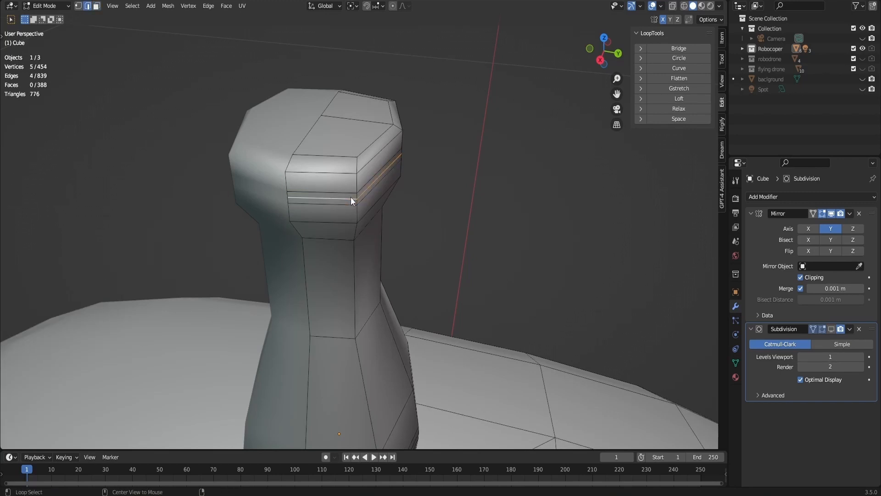
key(a)
key(alt+a)
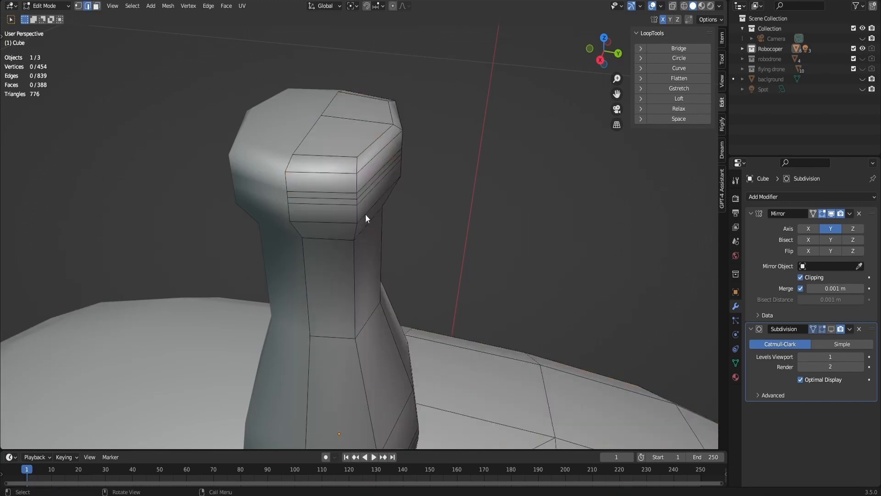
alt+click(347, 200)
key(s)
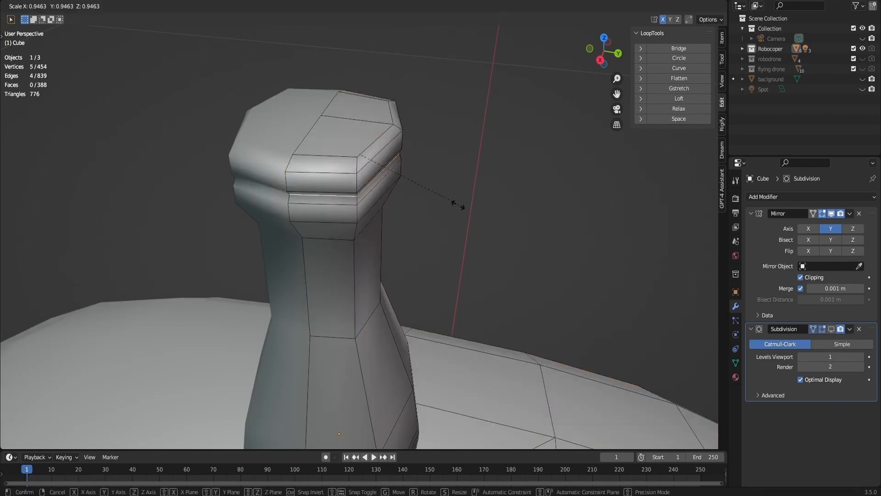
click(444, 205)
scroll(452, 198, down, 4)
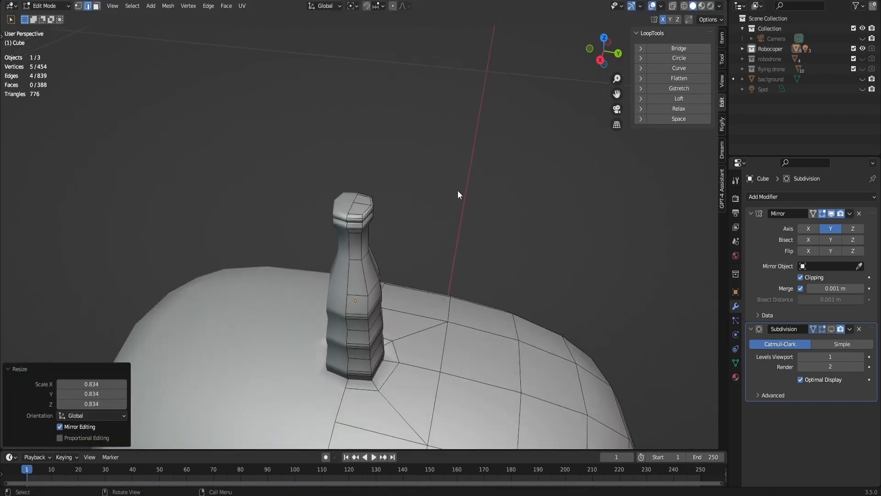
- Grow the selection to cover the whole antenna post and scale it to about 0.632 in X and Y only
click(600, 60)
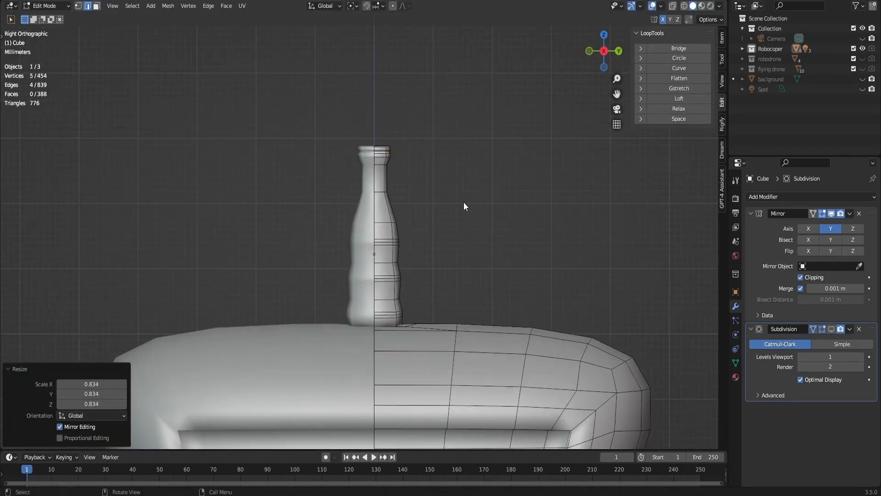
key(ctrl+KP_Add)
key(ctrl+KP_Add)
key(ctrl+KP_Add)
key(ctrl+KP_Add)
key(ctrl+KP_Add)
key(ctrl+KP_Add)
key(ctrl+KP_Add)
key(ctrl+KP_Add)
key(ctrl+KP_Add)
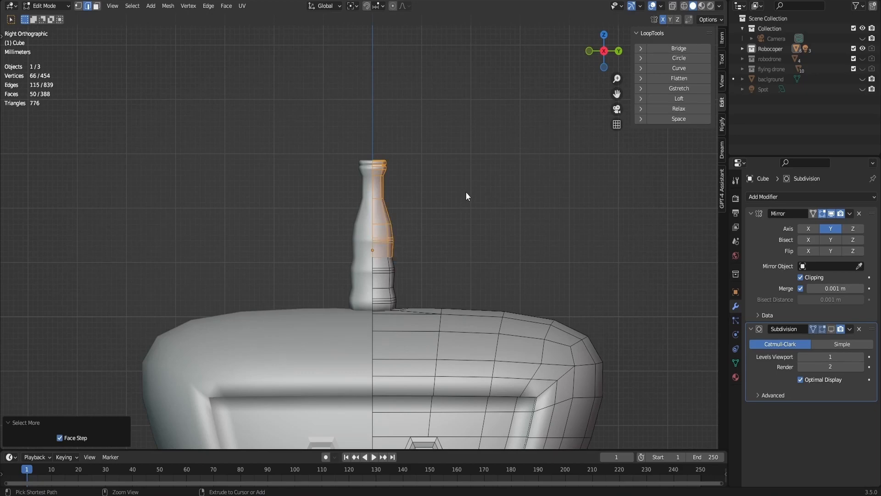
key(s)
key(shift+z)
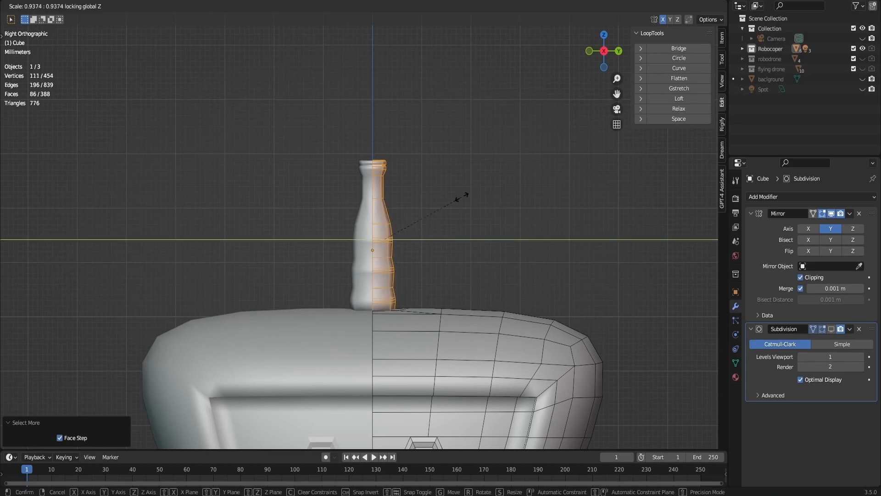
click(435, 215)
scroll(442, 164, up, 2)
scroll(406, 163, up, 4)
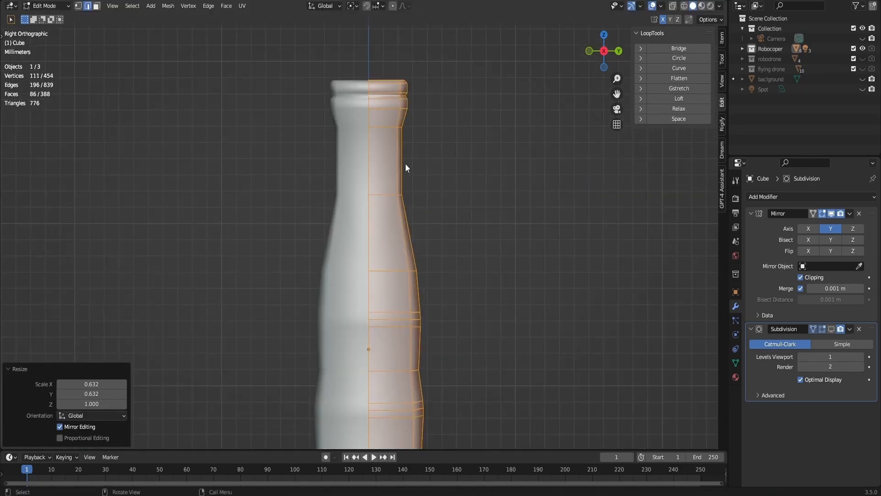
- Add a centred loop cut around the antenna's neck and scale it to about 0.623
click(402, 161)
key(ctrl+r)
click(397, 156)
right_click(441, 170)
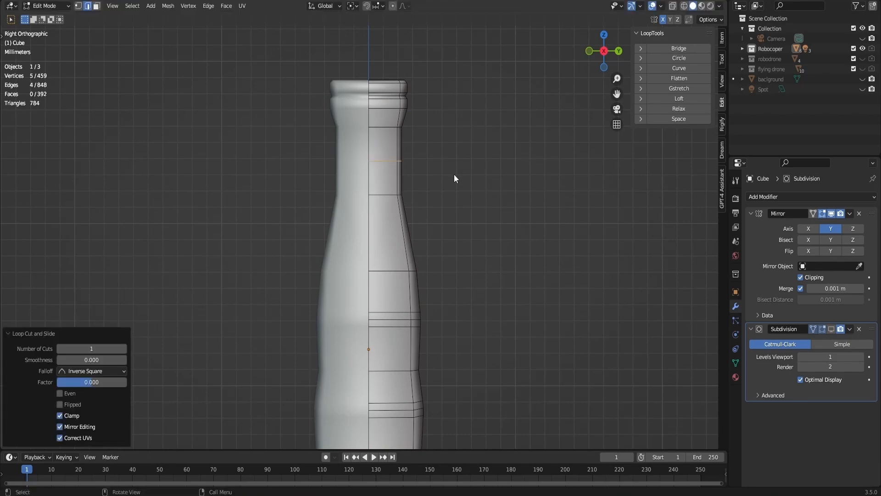
key(s)
click(427, 173)
- Raise the neck's new edge loop about 0.0015 m along Z
key(g)
key(z)
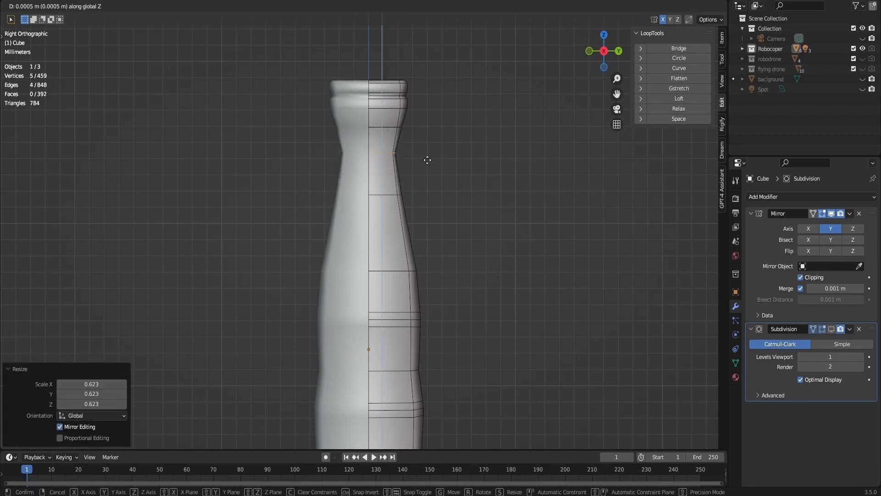
click(426, 149)
scroll(426, 149, down, 3)
scroll(426, 149, down, 2)
drag(601, 52, 536, 37)
scroll(600, 52, down, 5)
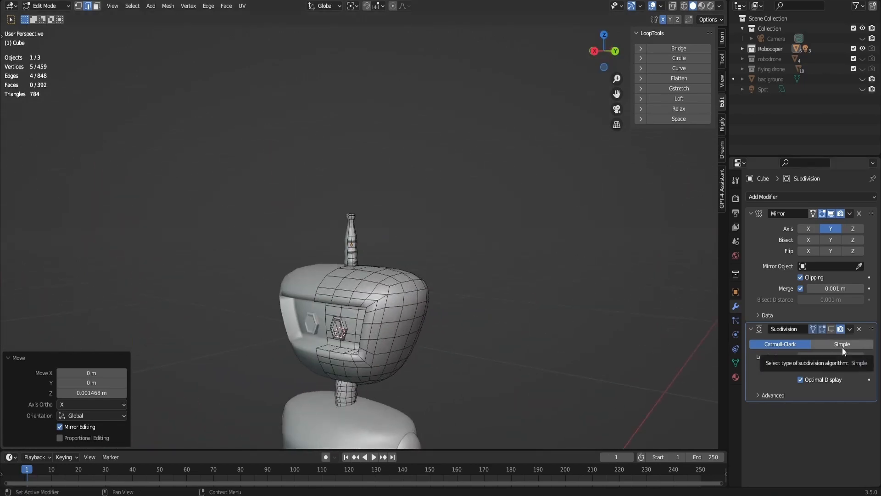
- Select a block of six faces, two wide and three high, in the middle of the head's side in back view
scroll(455, 259, up, 5)
scroll(454, 260, down, 4)
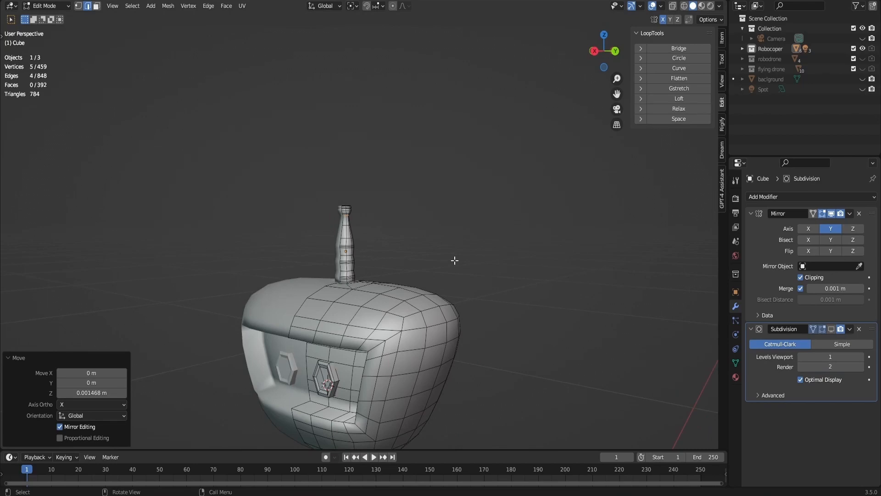
key(ctrl+KP_1)
scroll(453, 276, up, 5)
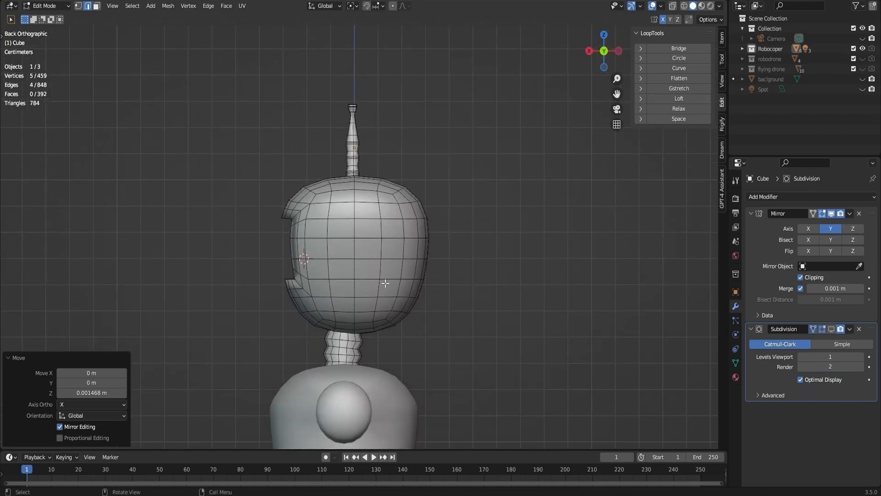
scroll(389, 283, down, 2)
scroll(393, 285, up, 4)
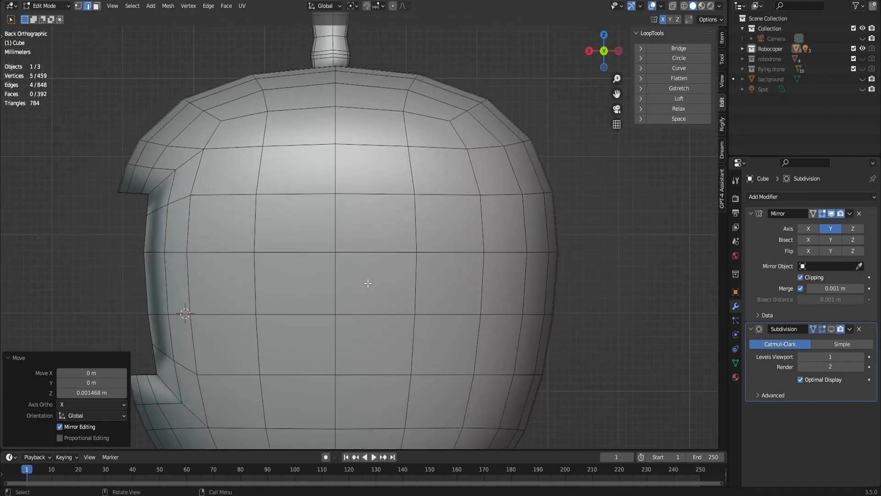
key(3)
click(341, 304)
shift+click(325, 273)
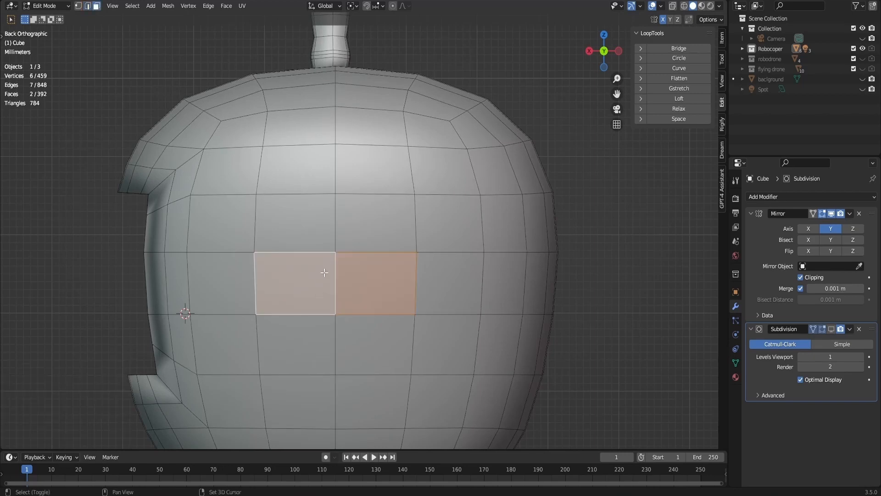
shift+click(327, 258)
shift+click(353, 242)
shift+click(325, 242)
shift+click(326, 278)
shift+click(374, 342)
shift+click(298, 342)
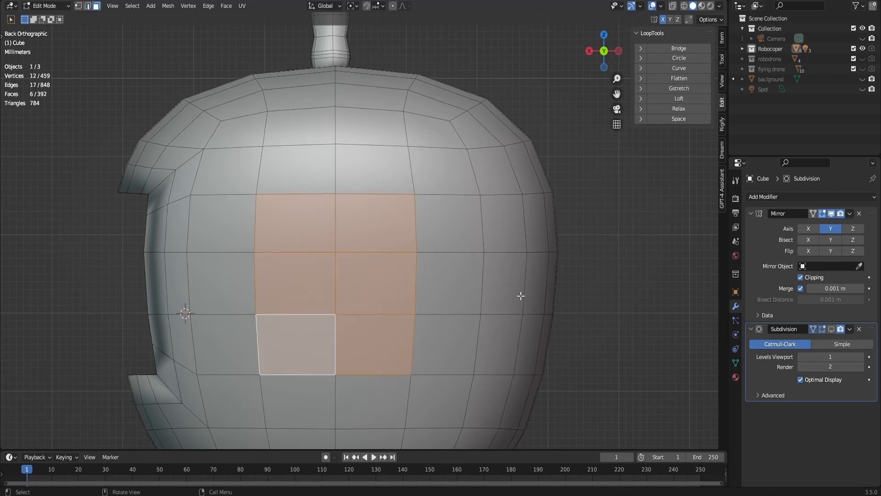
- Inset the six selected side faces, try shaping them with the LoopTools Circle operation, and undo the circle
key(i)
click(496, 293)
click(690, 61)
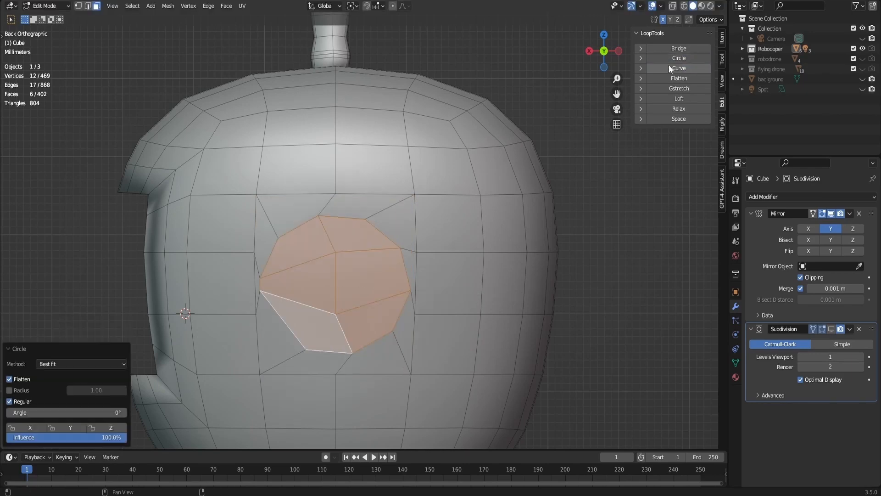
mouse_move(604, 68)
mouse_down()
mouse_move(640, 80)
mouse_move(603, 67)
mouse_up()
scroll(604, 76, down, 4)
key(ctrl+z)
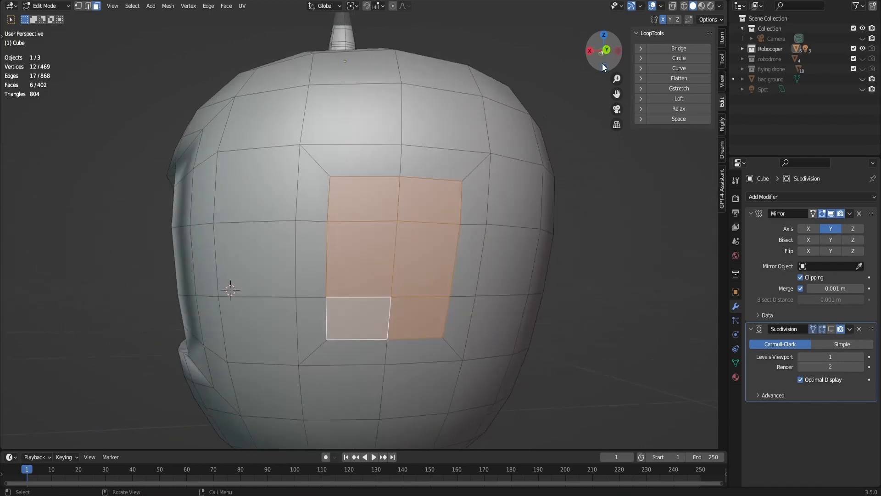
- Try scaling the inset faces to about 0.529 and rounding them with LoopTools Circle, and undo back to before the inset
key(s)
click(487, 234)
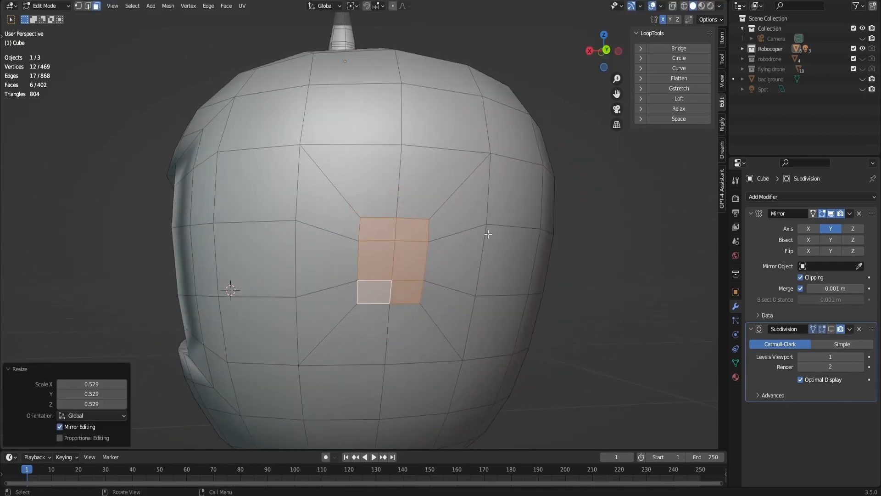
click(678, 59)
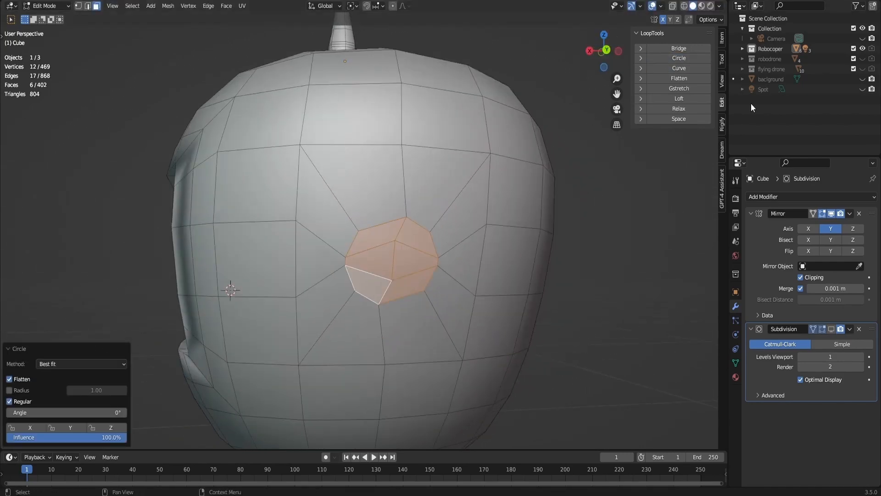
key(ctrl+z)
key(ctrl+z)
key(ctrl+z)
- Select a two-by-two block of four faces on the upper middle of the head's side and inset it
click(460, 190)
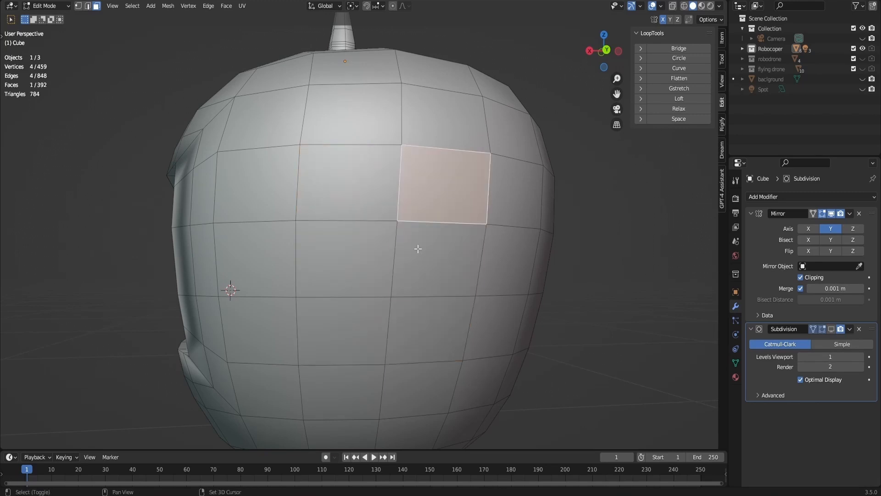
shift+click(414, 250)
shift+click(369, 259)
shift+click(354, 195)
key(i)
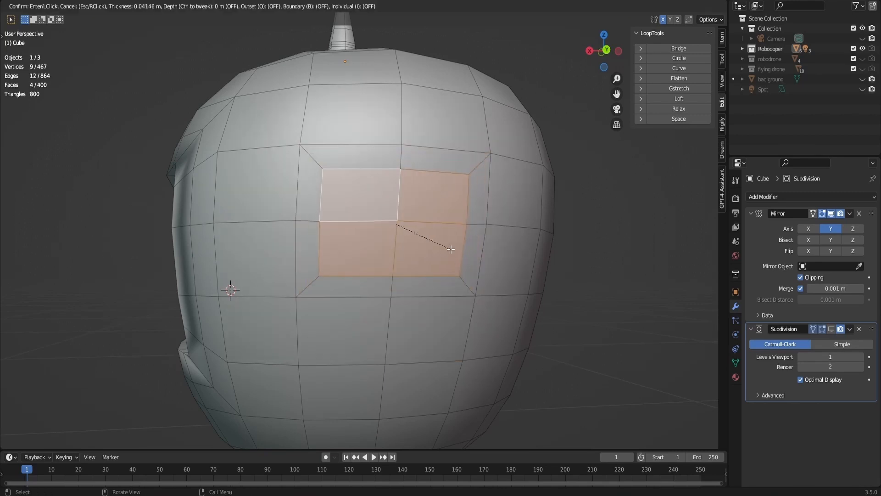
click(450, 246)
- Round the four inset side faces with LoopTools Circle and extrude them about 0.0025 m into the head
click(684, 58)
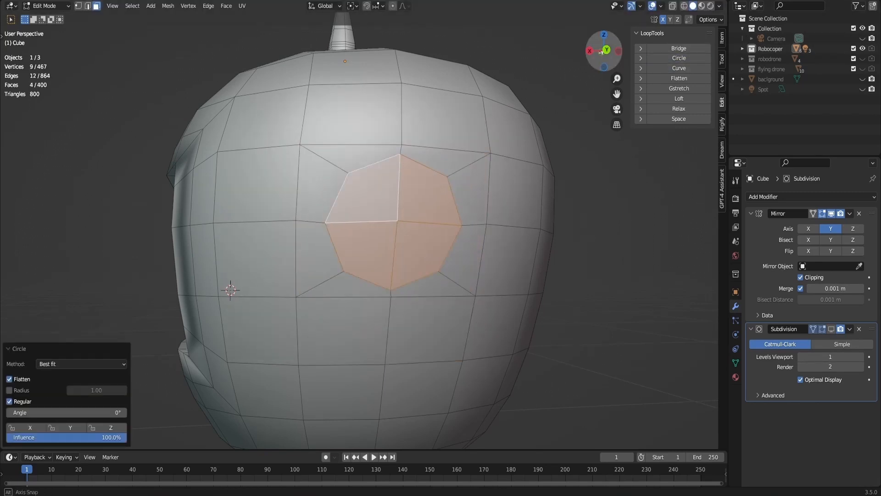
middle_drag(514, 251, 541, 250)
key(e)
click(508, 264)
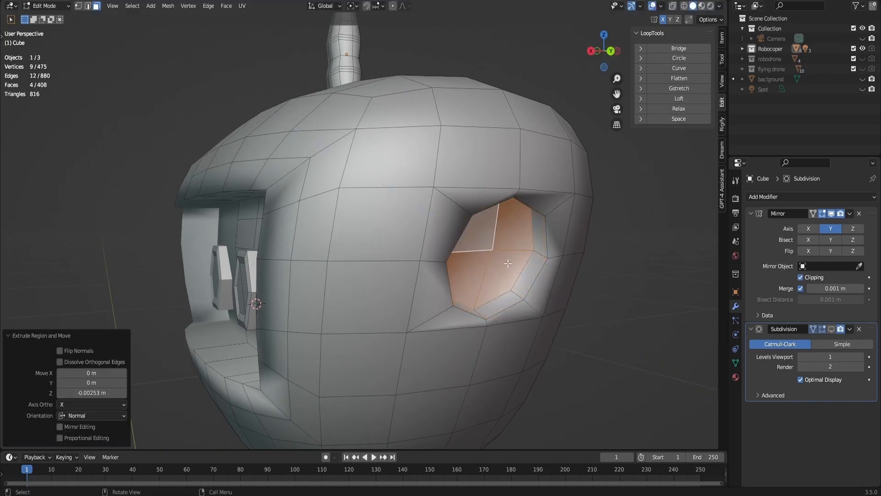
- Extrude the round side faces outward by about 0.0047 m and inset them by about 0.031 m
key(e)
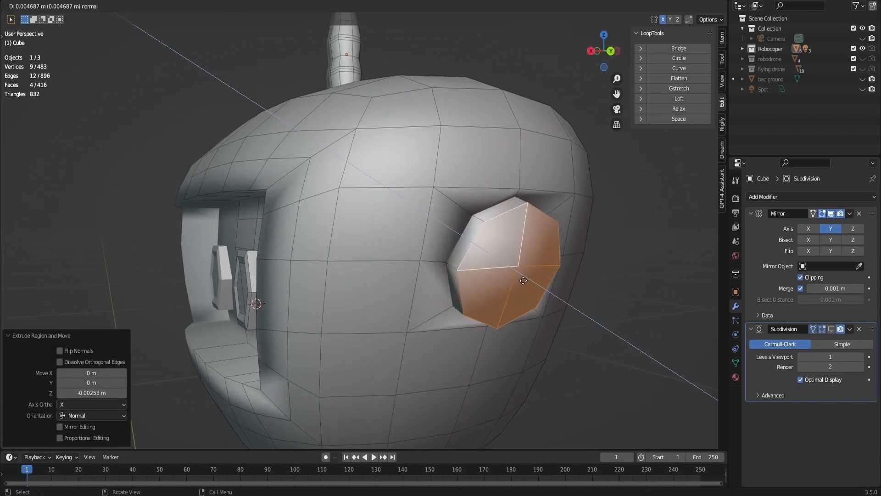
click(525, 281)
key(i)
click(539, 288)
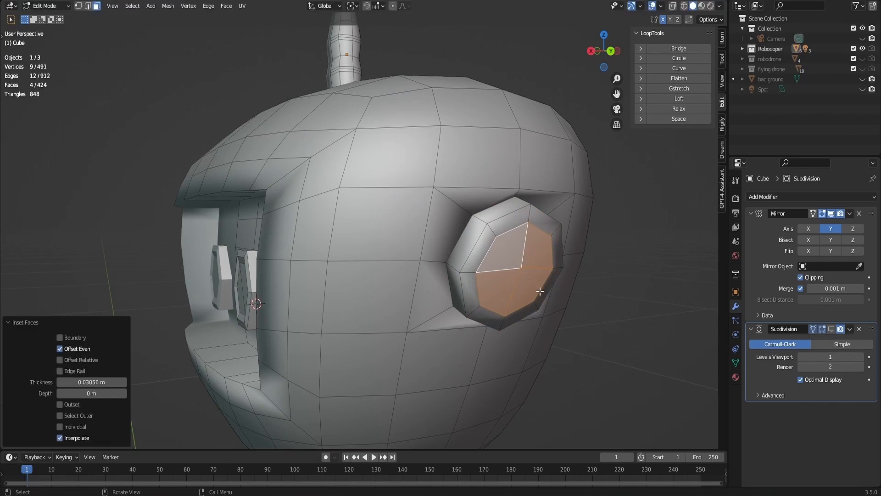
- Extrude the ear detail's centre faces inward to form a recess and inset them by about 0.028 m
key(e)
click(548, 290)
key(i)
click(548, 294)
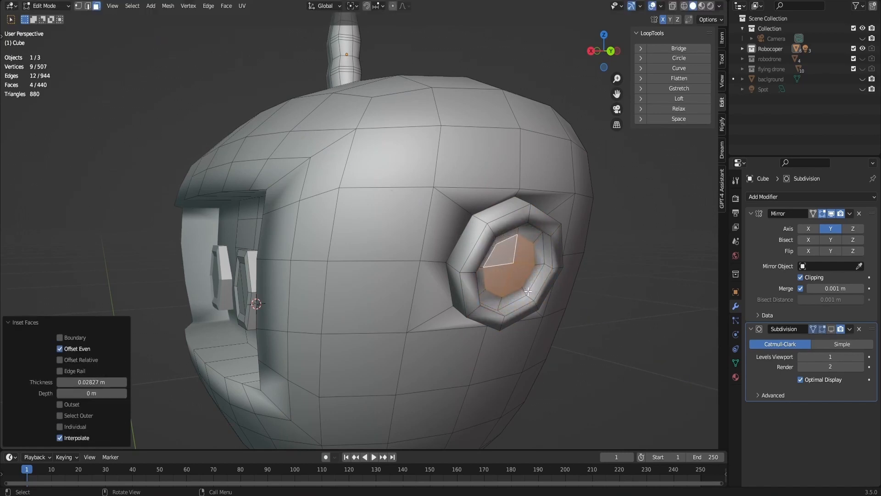
- Extrude the recessed centre faces outward and scale them to about 0.757 to form a tapered dome
key(e)
click(550, 297)
key(s)
click(552, 292)
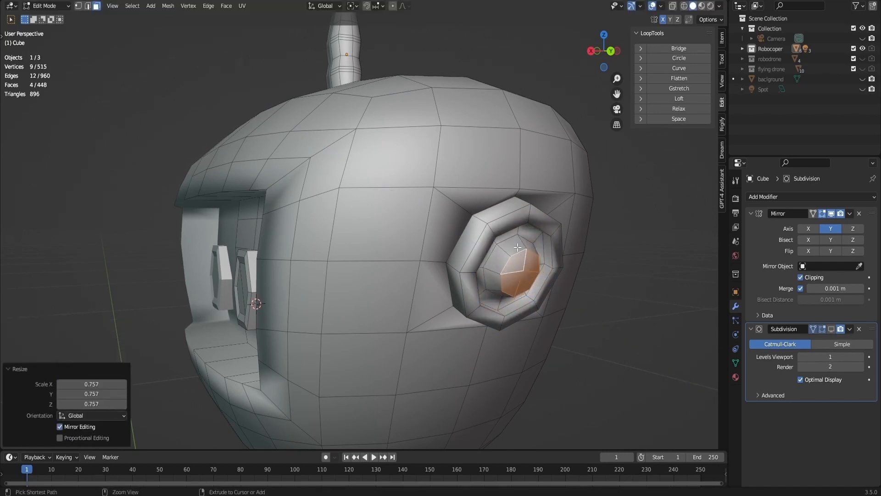
- Add centred loop cuts to the ear detail: one around the dome, two in the recess and one on the front rim
key(ctrl+r)
click(515, 235)
right_click(514, 235)
key(ctrl+r)
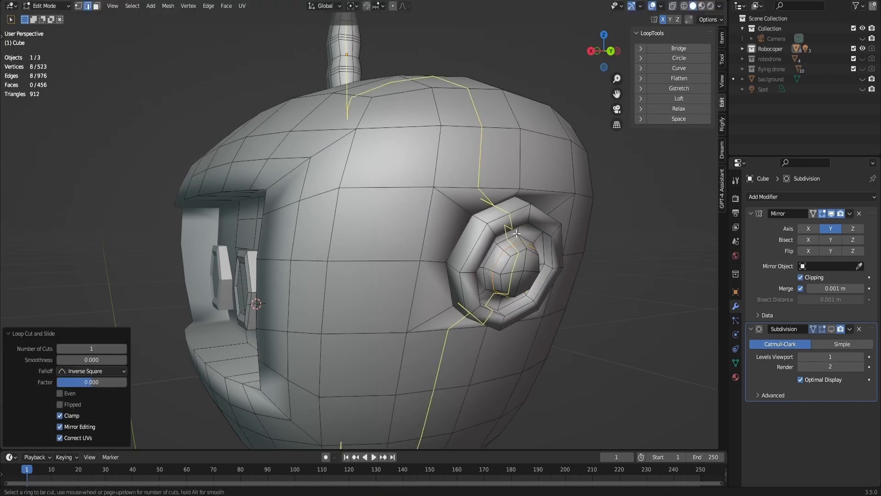
click(518, 232)
right_click(518, 232)
key(ctrl+r)
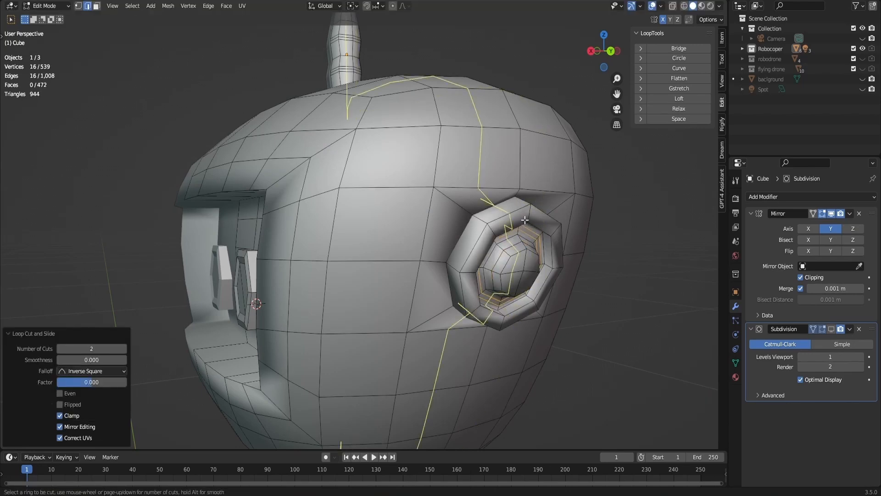
click(553, 238)
right_click(553, 239)
- Add two centred loop cuts around the outer side wall of the ear detail
drag(593, 55, 615, 64)
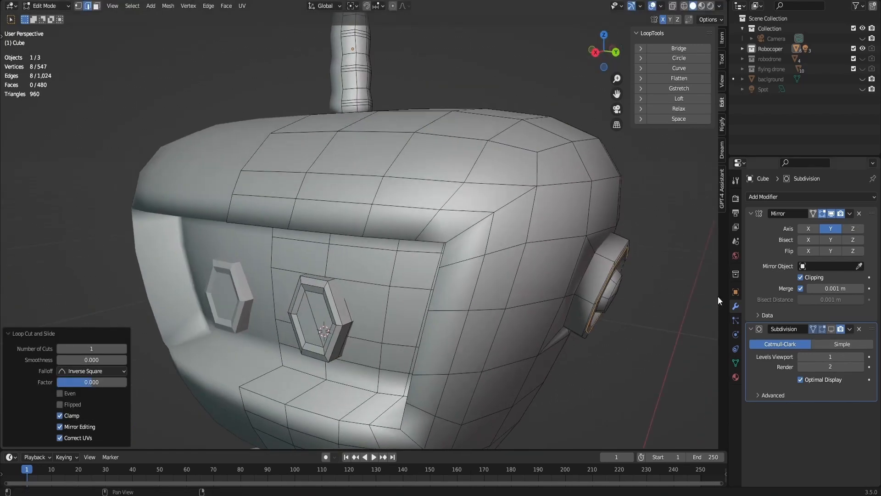
key(ctrl+r)
click(612, 259)
right_click(612, 260)
key(ctrl+r)
click(606, 260)
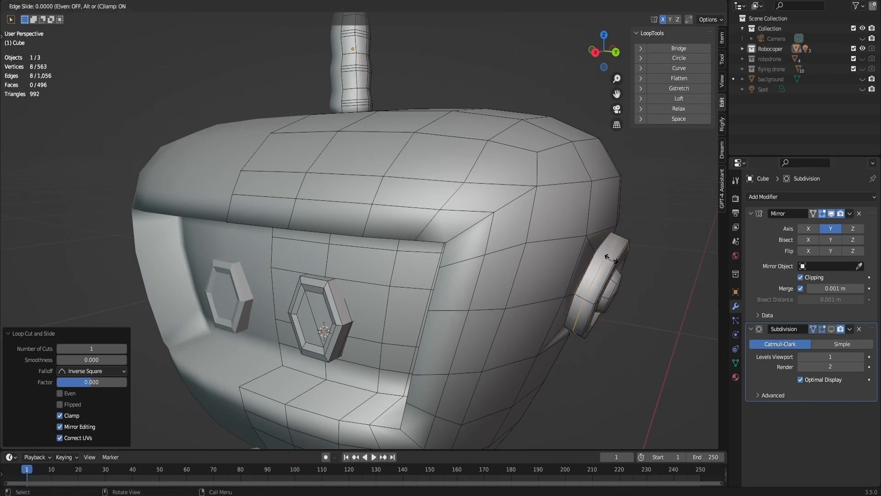
right_click(606, 260)
- Turn on the head's Subdivision modifier in the viewport and return to Object Mode with nothing selected
click(831, 331)
scroll(629, 266, down, 5)
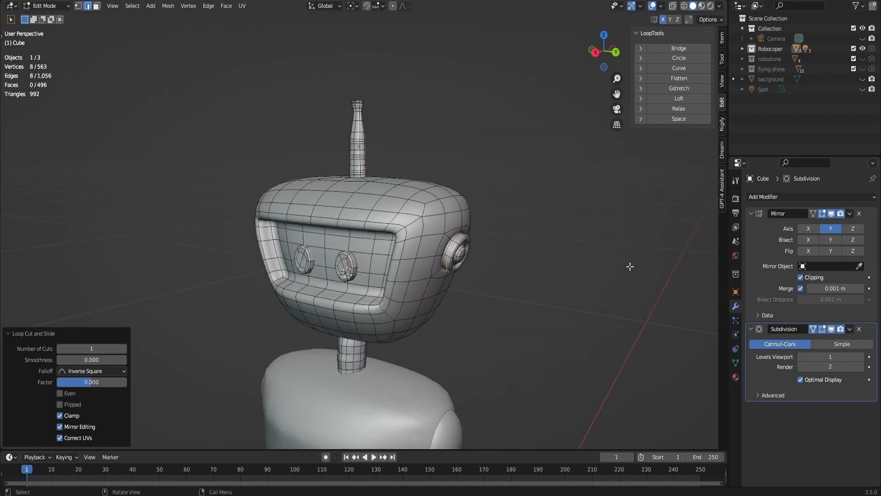
key(Tab)
click(561, 237)
drag(600, 54, 577, 53)
scroll(600, 54, down, 3)
- Change the viewport shading to the glossy red MatCap
click(719, 5)
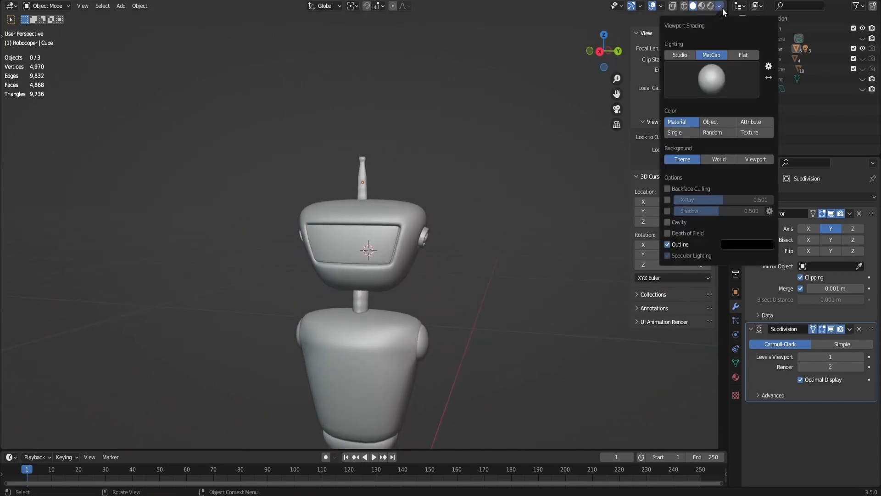
click(692, 79)
click(666, 173)
mouse_move(605, 54)
mouse_down()
mouse_move(628, 56)
mouse_move(608, 57)
mouse_move(600, 39)
mouse_up()
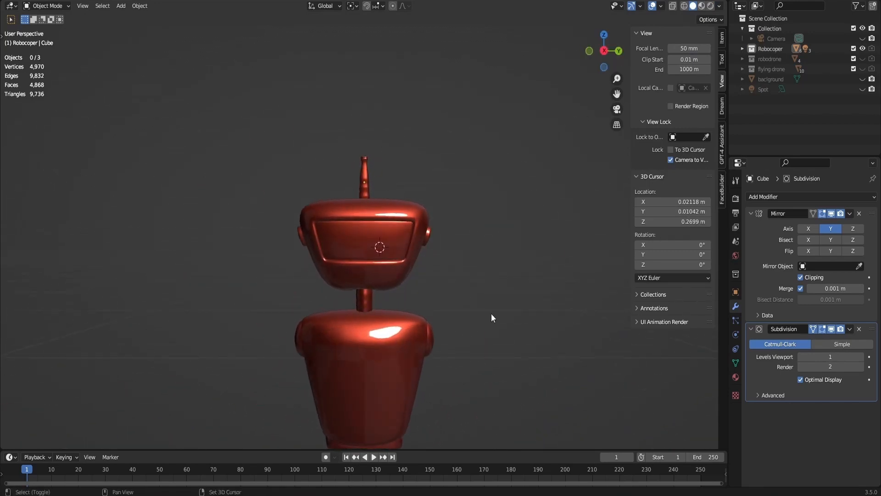
- Select the centre vertex of the shoulder sphere's outer side in Edit Mode and snap the 3D cursor to it
shift+middle_drag(491, 314, 524, 114)
drag(598, 56, 555, 62)
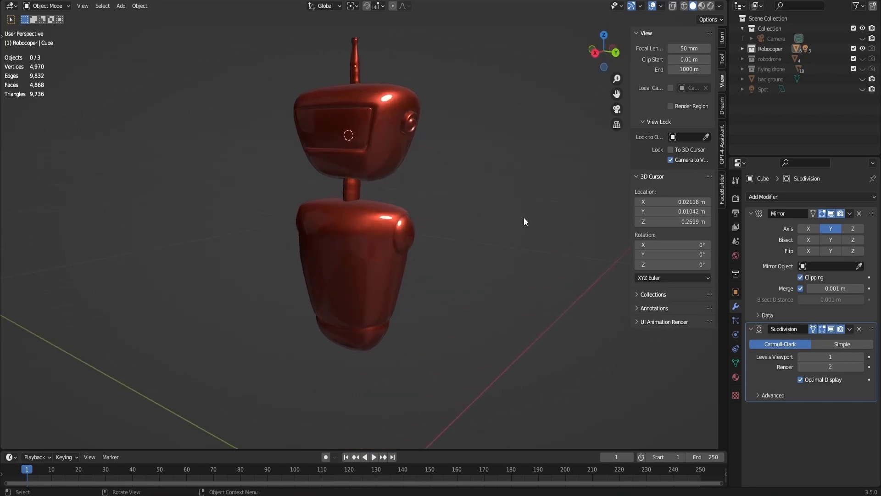
scroll(524, 216, up, 3)
click(449, 242)
key(Tab)
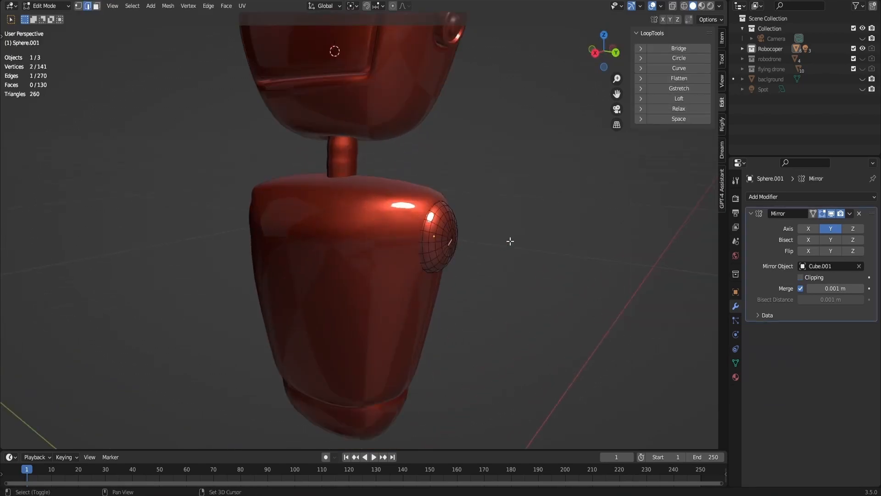
scroll(450, 240, up, 3)
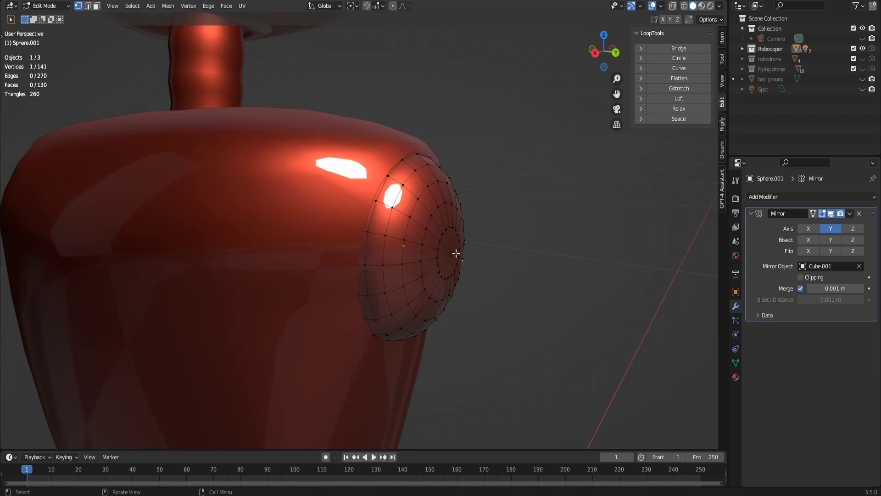
key(shift+s)
click(469, 318)
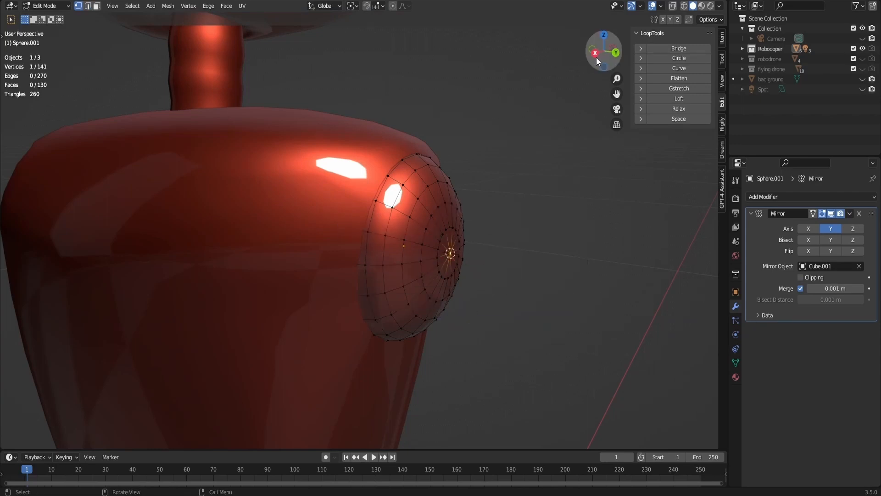
- Return to Object Mode and add a six-sided cylinder without caps at the 3D cursor
drag(596, 57, 594, 56)
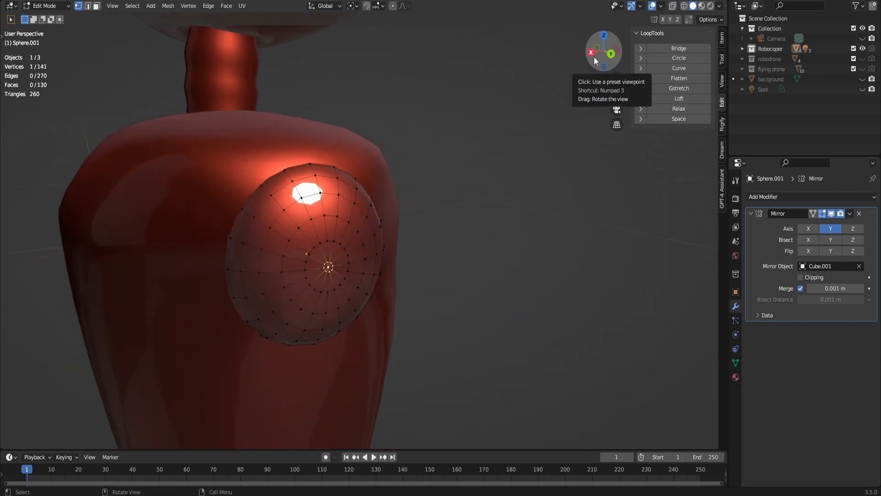
drag(600, 56, 574, 59)
key(shift+a)
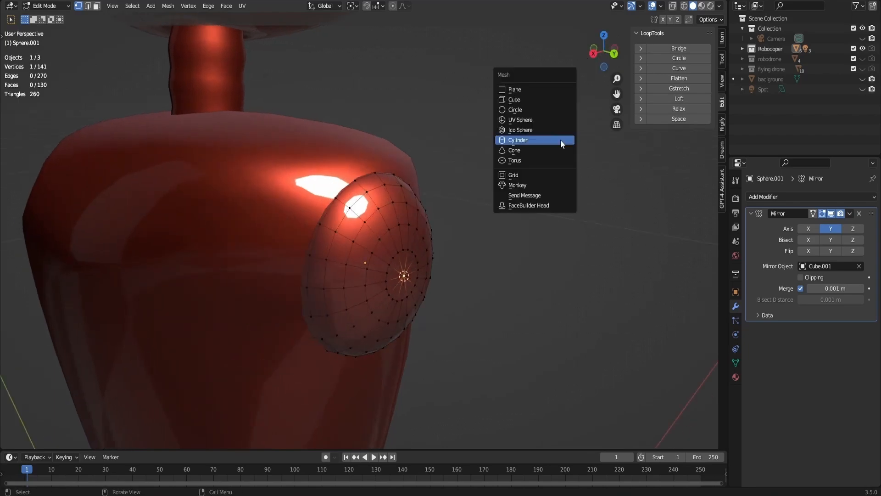
key(Tab)
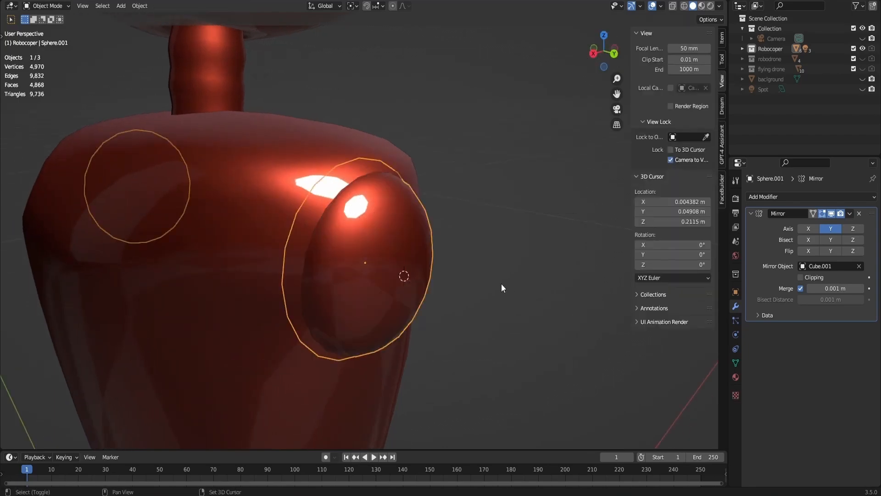
key(shift+a)
click(558, 333)
key(KP_Decimal)
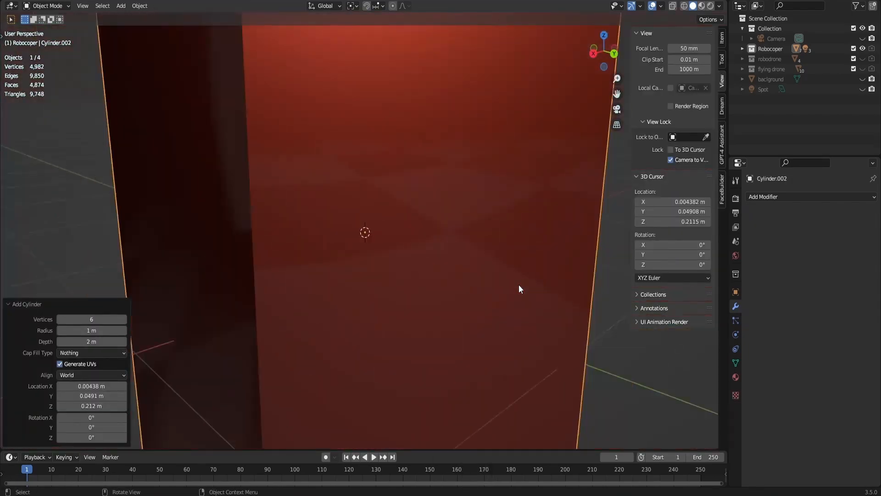
- Scale the new cylinder to about 0.036 and rotate it 90° about X
key(s)
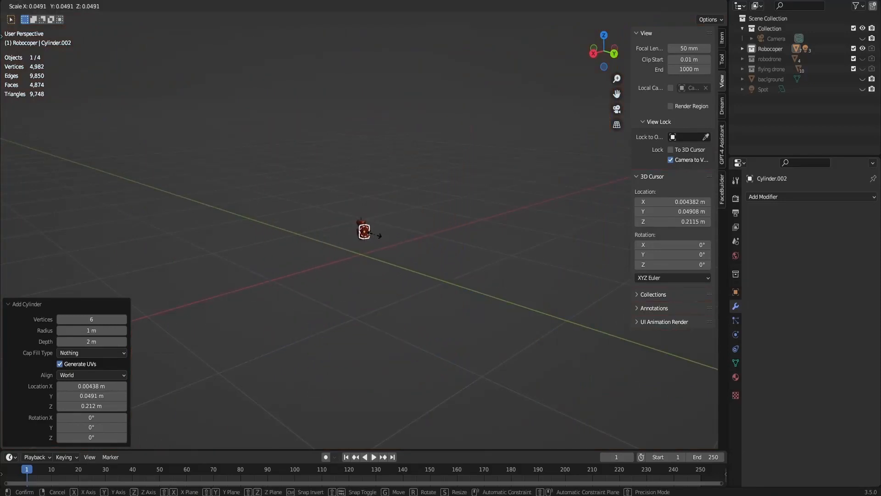
click(373, 233)
key(KP_Decimal)
text(r)
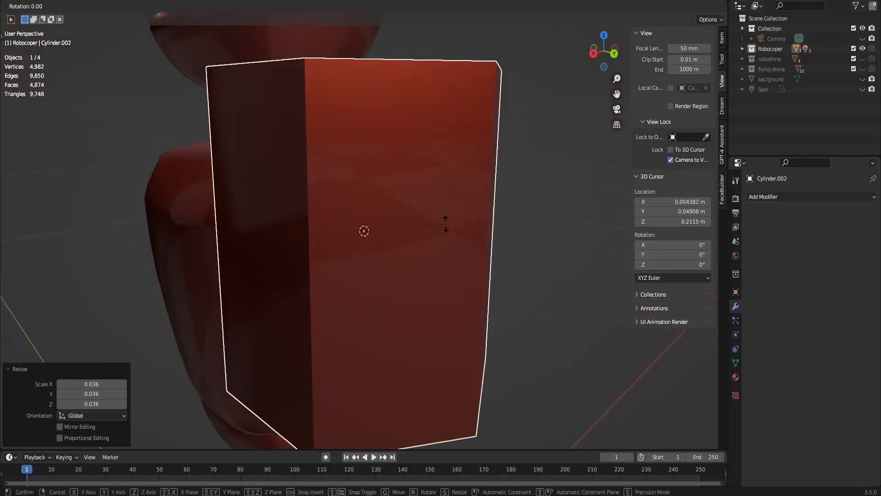
text(x90)
key(Return)
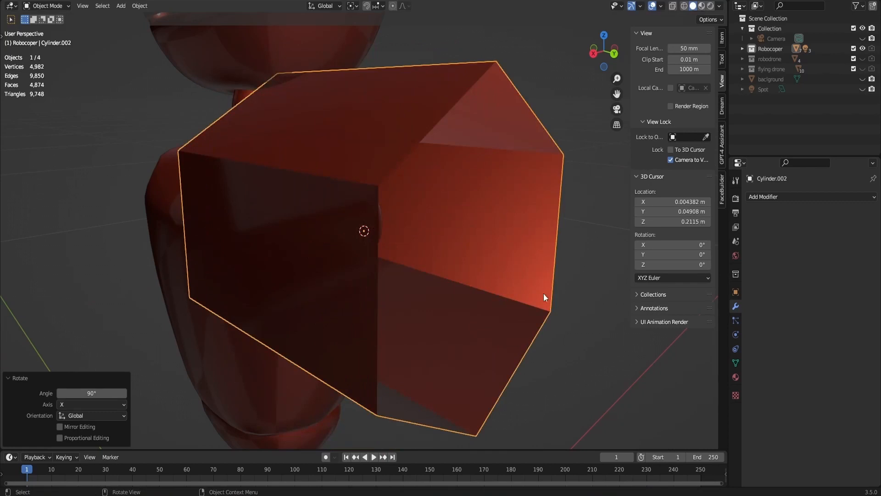
- Resize the cylinder by about 0.106 and 1.364 to fit the shoulder, and shorten it along Y to about 0.487
key(s)
click(392, 235)
scroll(468, 175, up, 3)
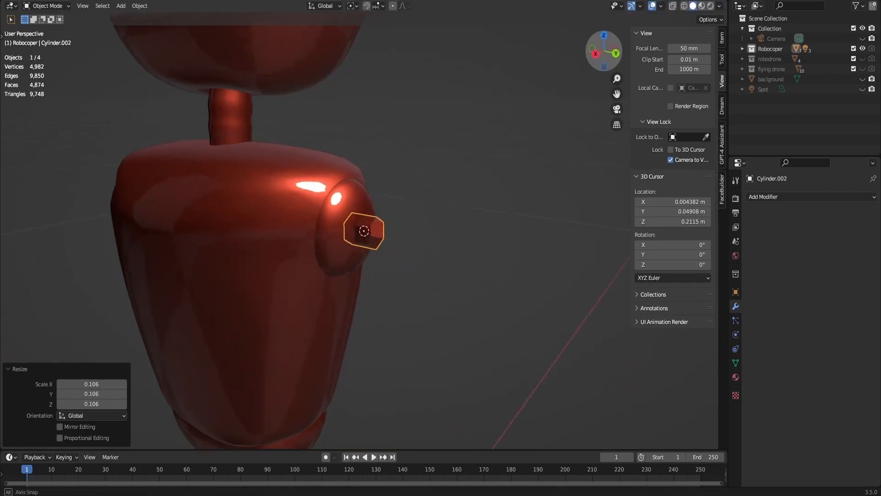
key(s)
click(446, 226)
key(s)
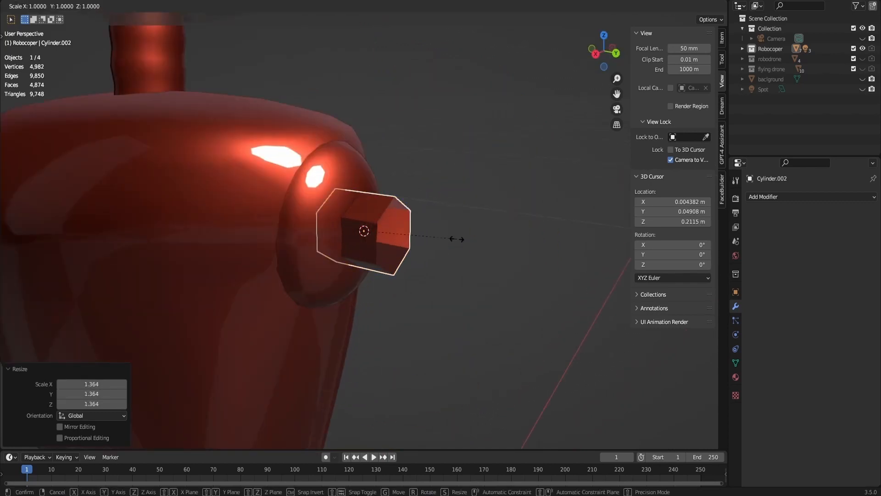
key(x)
key(y)
click(409, 237)
- Move the cylinder slightly outward from the shoulder along Y and apply Shade Smooth to it
key(g)
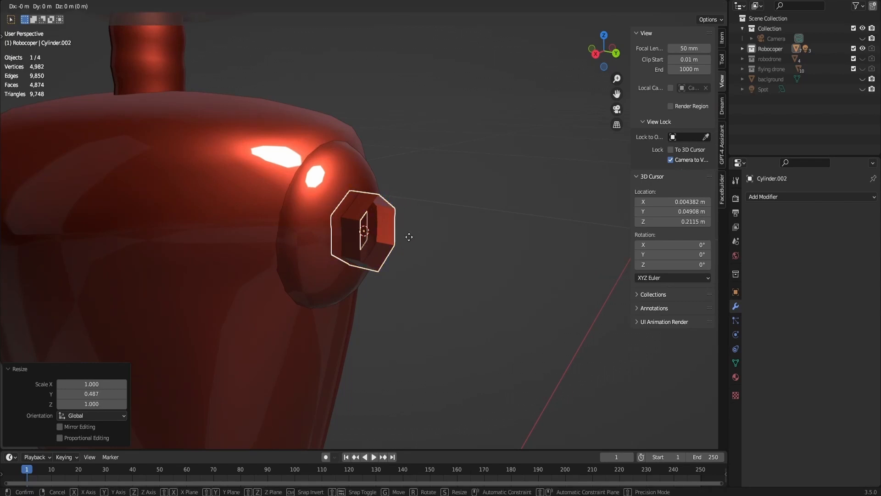
key(y)
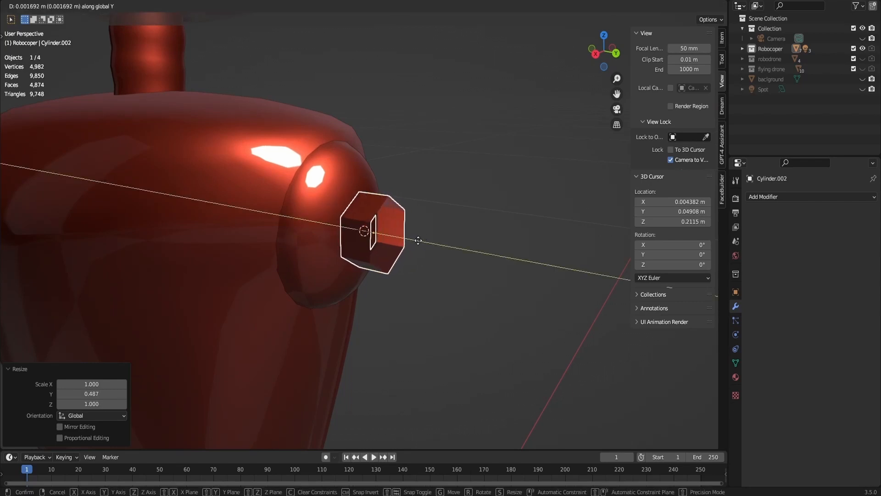
click(381, 219)
right_click(371, 210)
click(371, 209)
- Add a centred loop cut around the shoulder cylinder and bevel it into three edge loops
scroll(410, 207, up, 4)
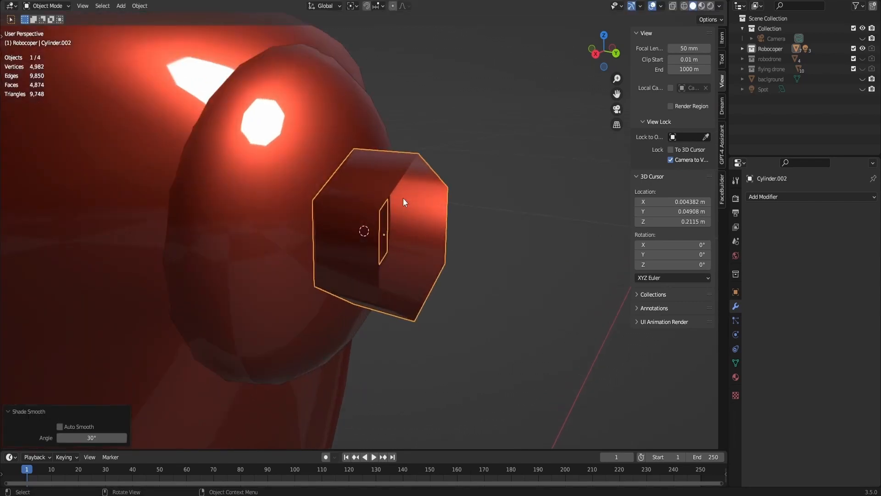
key(Tab)
key(ctrl+r)
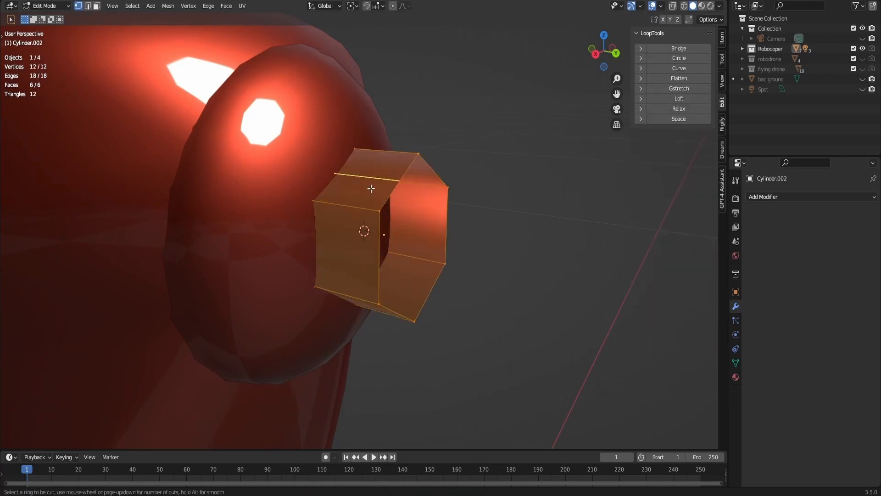
click(388, 162)
right_click(387, 161)
drag(596, 54, 540, 120)
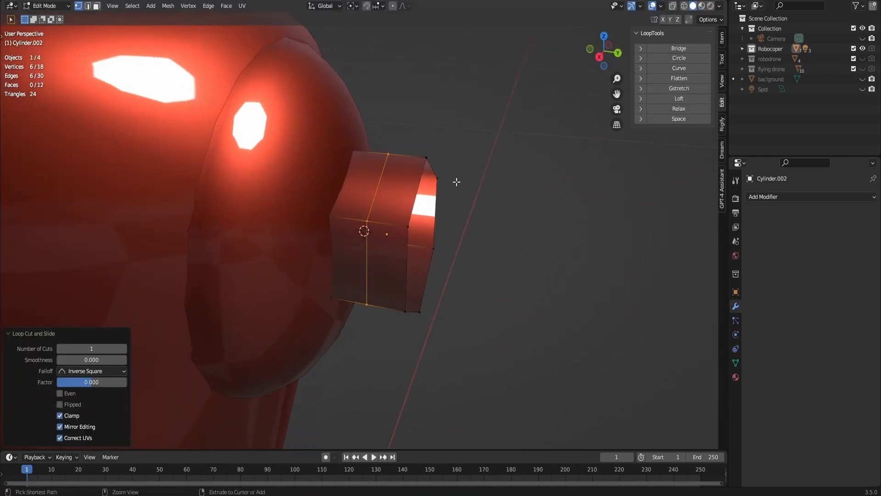
key(ctrl+b)
click(478, 179)
- Select the middle edge loop of the shoulder cylinder and scale it inward to form a groove
alt+click(377, 193)
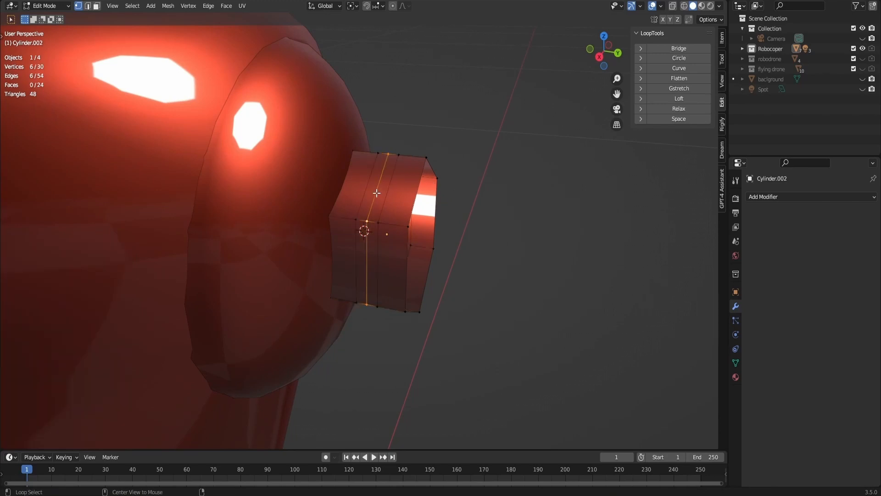
key(s)
click(398, 225)
- Select the two edge loops bordering the groove and scale them along Y to about 0.289 to narrow it
alt+click(386, 199)
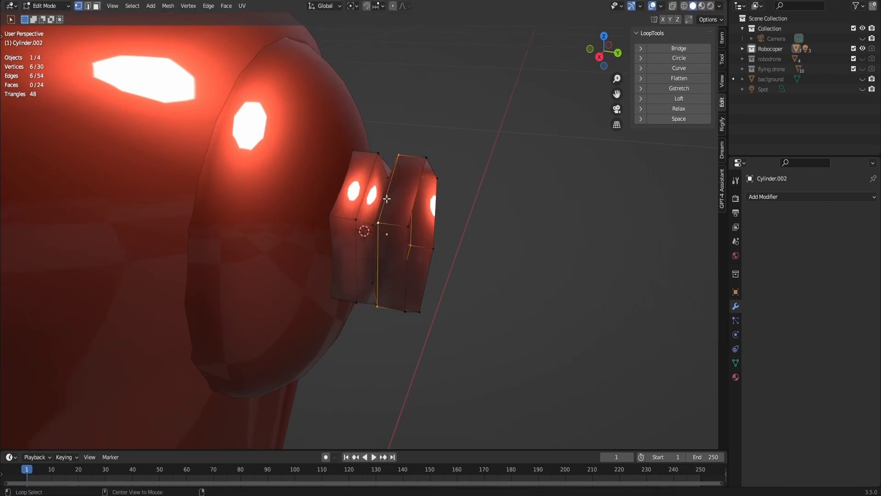
key(s)
key(y)
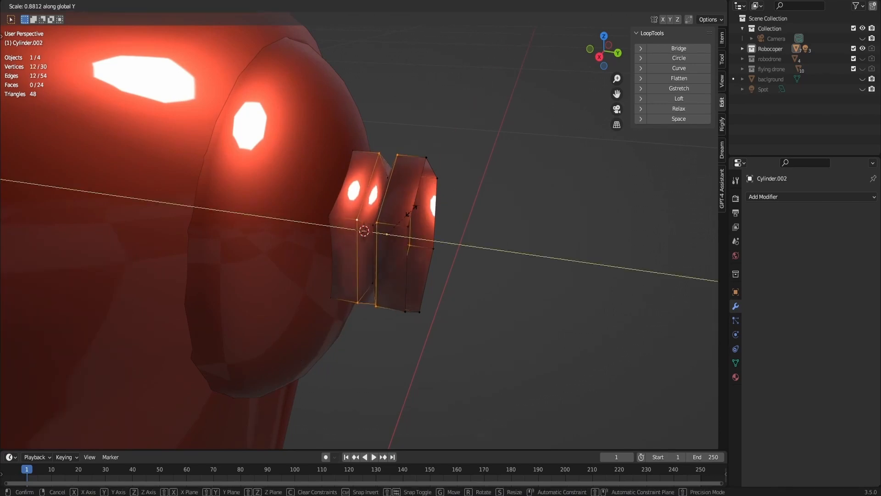
click(381, 224)
- Extrude the cylinder's open outer rim in place and scale the new edge loop inward to about 0.436
drag(605, 54, 585, 54)
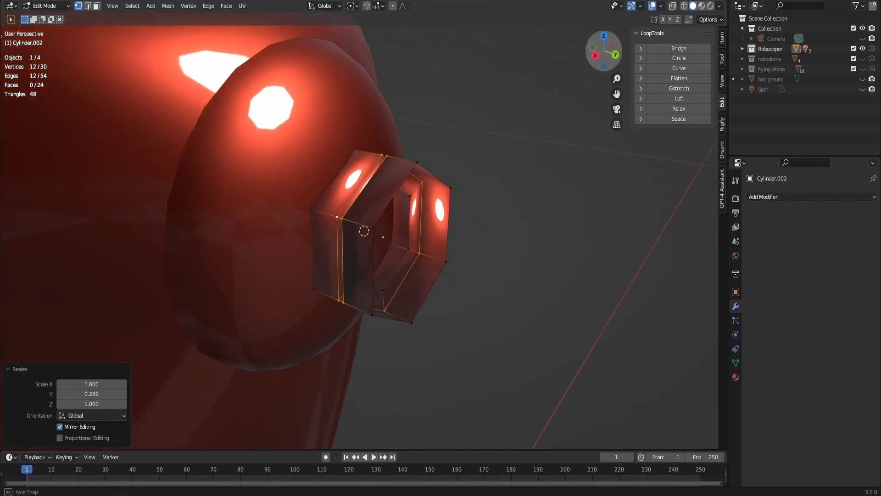
alt+click(378, 220)
key(e)
right_click(491, 257)
key(s)
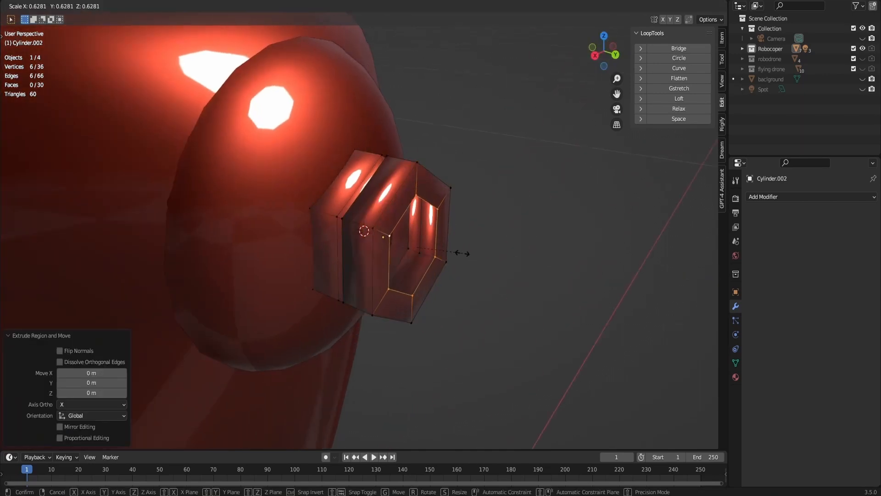
click(447, 256)
- Extrude the inner edge loop slightly outward along the Y axis and clear the selection
key(e)
key(y)
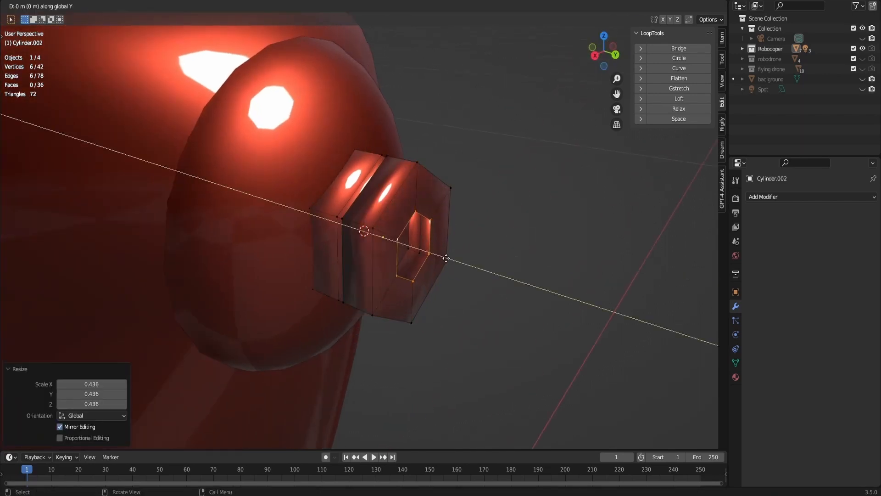
click(463, 267)
click(514, 186)
- Set the relative offset Factor X of the shoulder cylinder's Array modifier to 0
drag(602, 53, 640, 55)
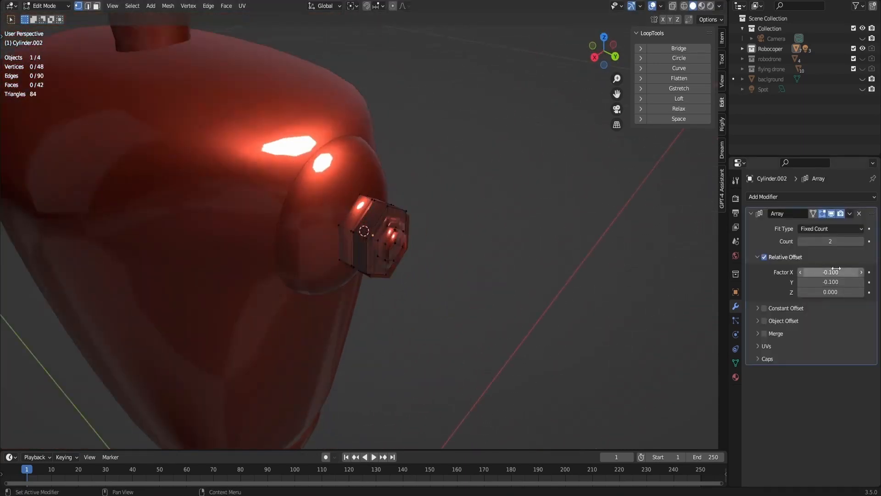
mouse_move(836, 268)
mouse_down()
mouse_move(817, 269)
mouse_move(836, 269)
mouse_up()
key(Return)
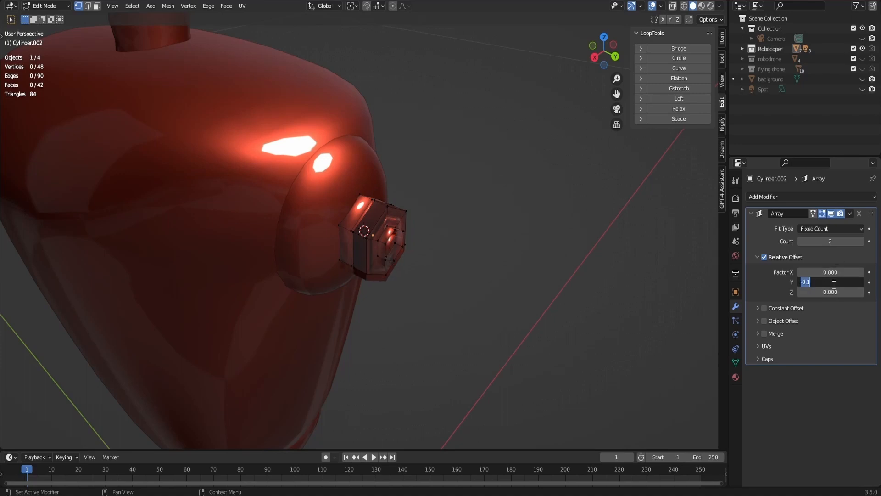
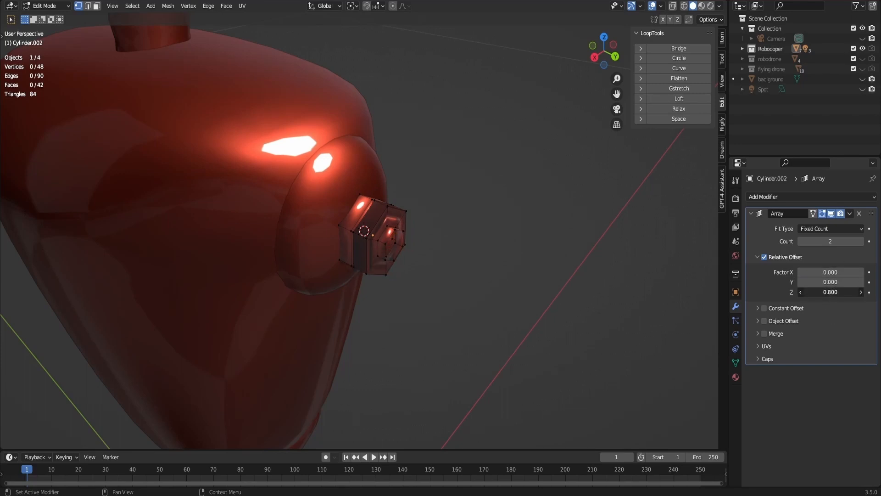
- Set the shoulder cylinder's Array modifier to a relative offset Factor Z of -0.9 and a count of 10
drag(830, 292, 780, 292)
drag(595, 60, 638, 33)
scroll(595, 63, up, 2)
click(861, 242)
click(862, 242)
click(861, 241)
click(861, 241)
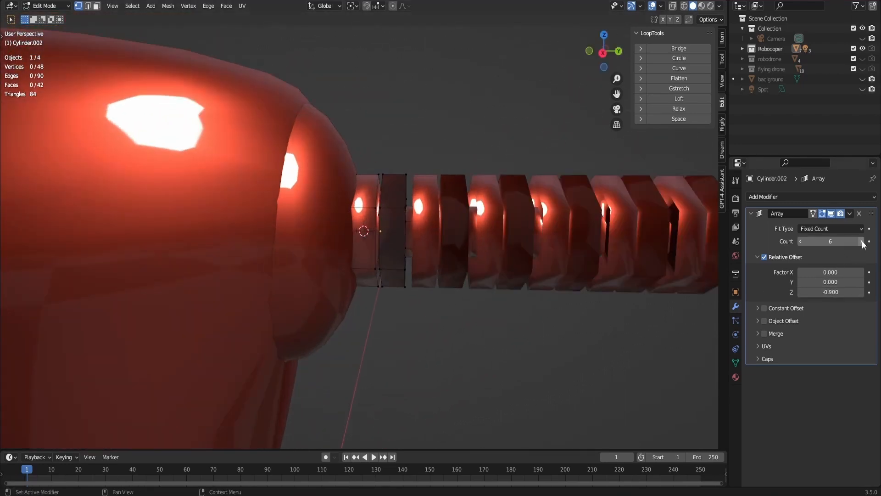
scroll(422, 148, down, 9)
click(862, 242)
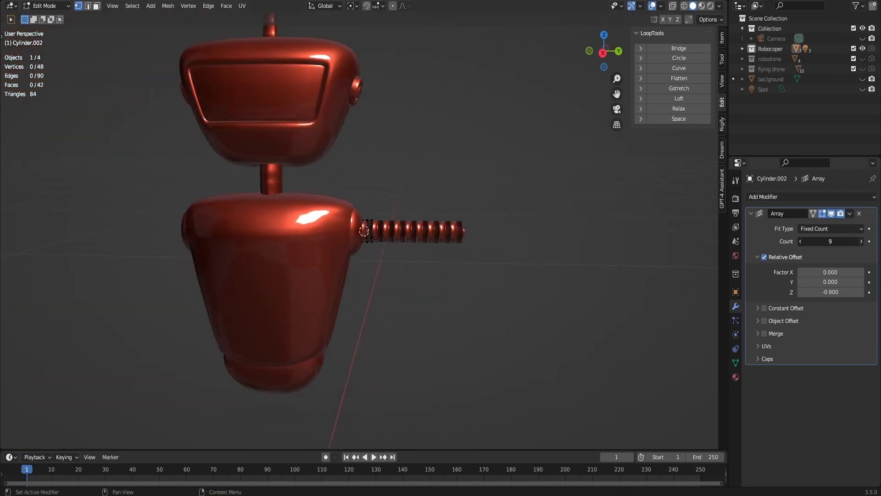
click(861, 242)
click(861, 242)
click(861, 241)
click(862, 241)
- Add a Mirror modifier to the ribbed arm, using the torso as mirror object and only the Y axis, and return to Object Mode
click(803, 197)
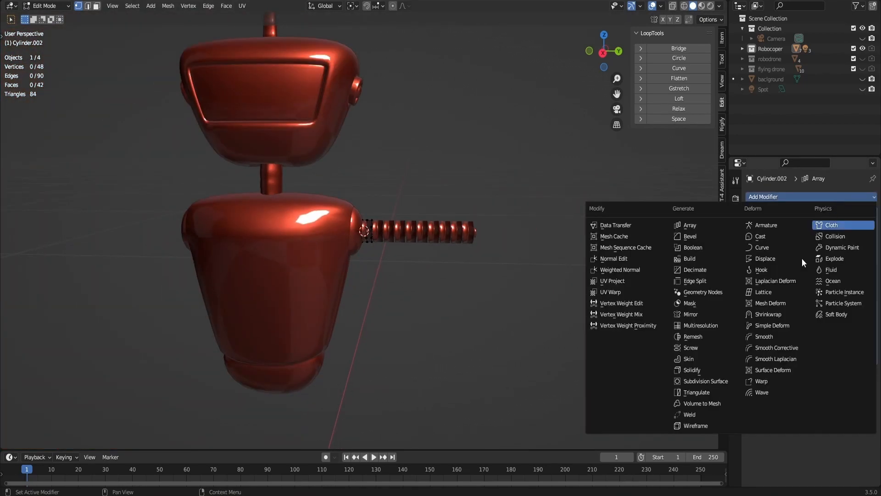
click(691, 315)
click(333, 292)
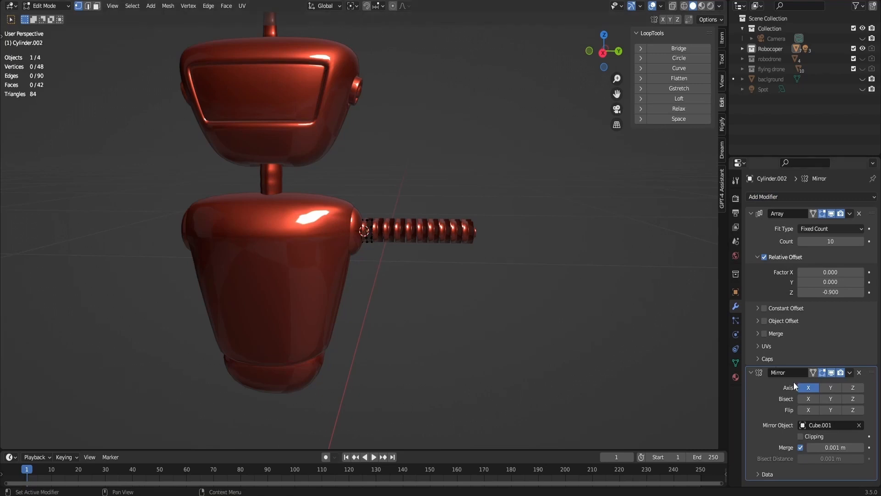
click(831, 388)
click(808, 388)
mouse_move(611, 54)
mouse_down()
mouse_move(625, 57)
mouse_move(604, 55)
mouse_move(615, 54)
mouse_up()
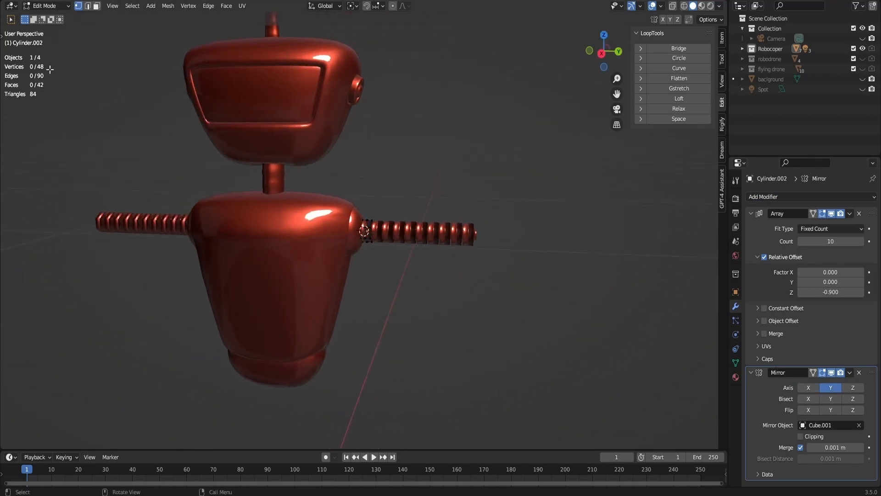
key(Tab)
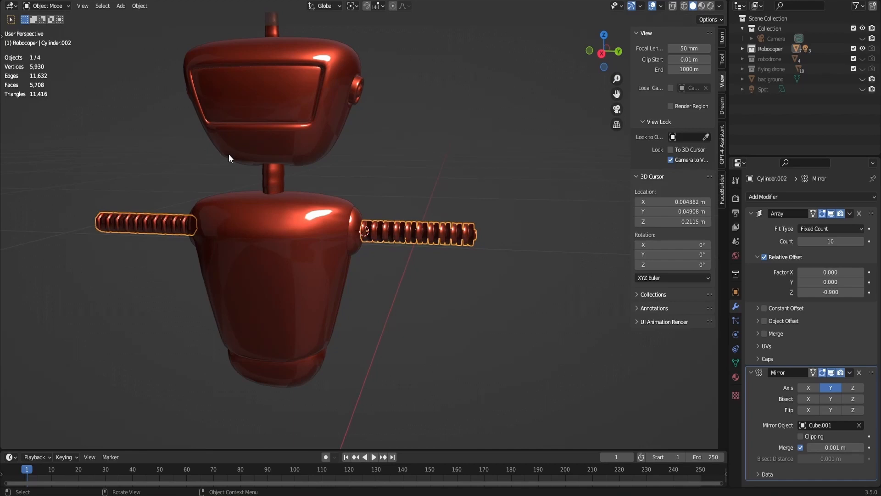
- Turn off the viewport display of the Subdivision modifiers on the head and the torso
click(316, 214)
click(322, 175)
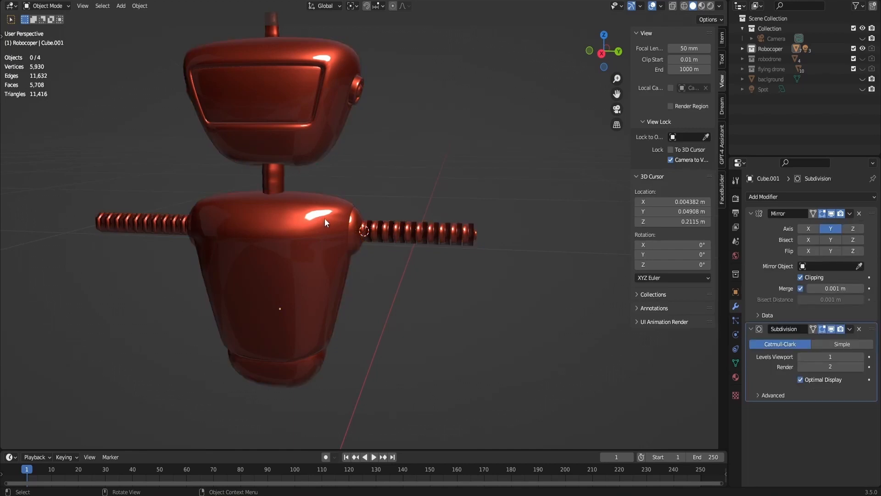
click(326, 123)
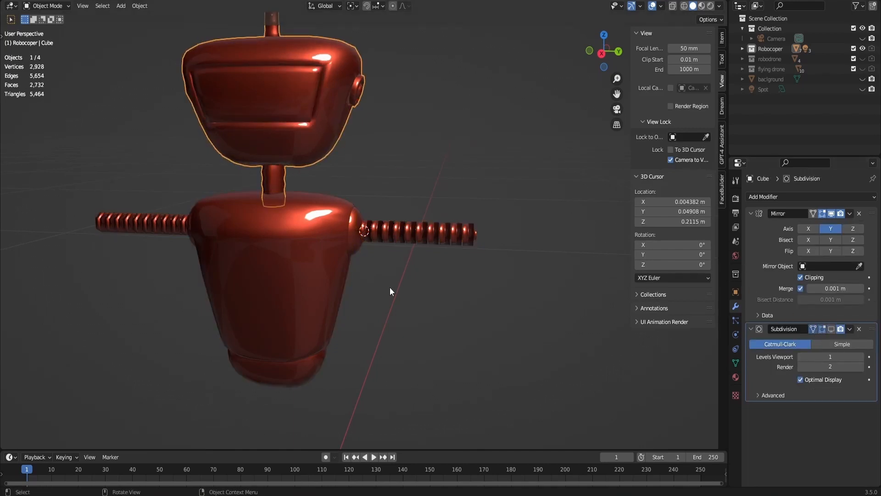
click(342, 287)
click(833, 330)
scroll(405, 143, down, 1)
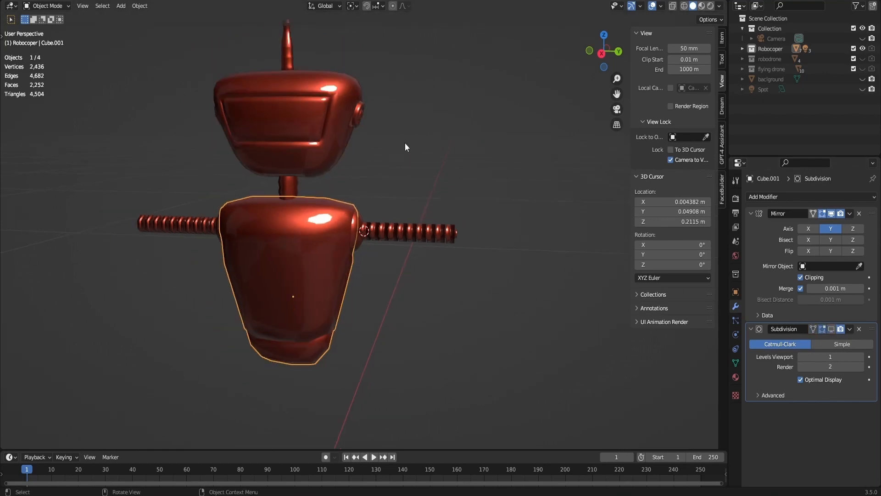
click(405, 142)
- Inspect the arms from several angles, select the ribbed arm and show the Face Orientation overlay
drag(602, 52, 32, 73)
drag(604, 57, 569, 73)
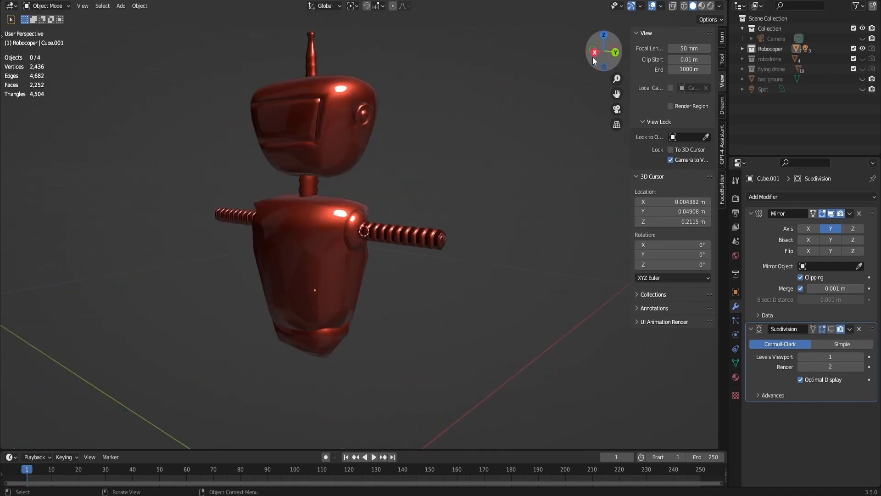
click(594, 57)
scroll(488, 132, up, 5)
scroll(487, 131, down, 4)
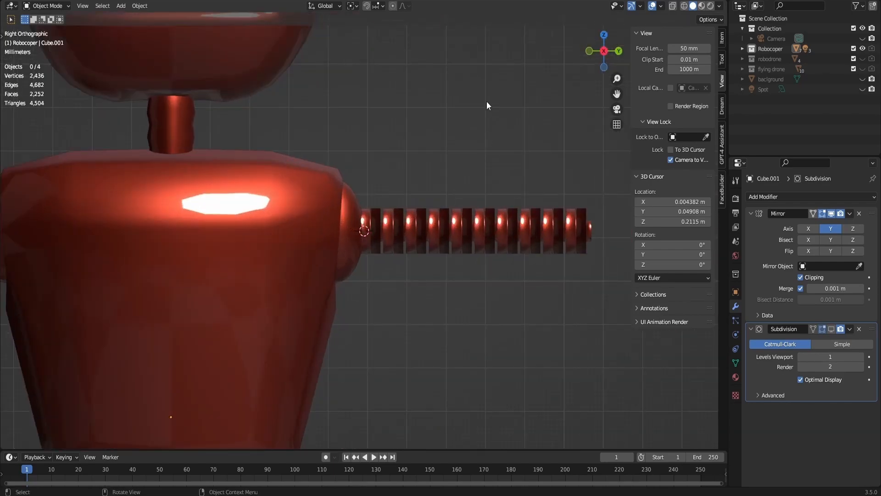
mouse_move(604, 55)
mouse_down()
mouse_move(585, 68)
mouse_move(604, 60)
mouse_up()
scroll(468, 210, up, 3)
click(469, 217)
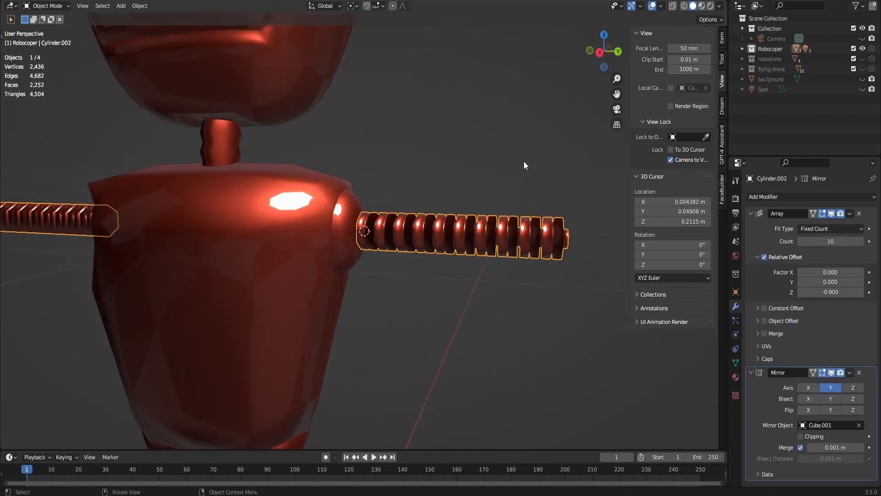
click(719, 7)
click(621, 8)
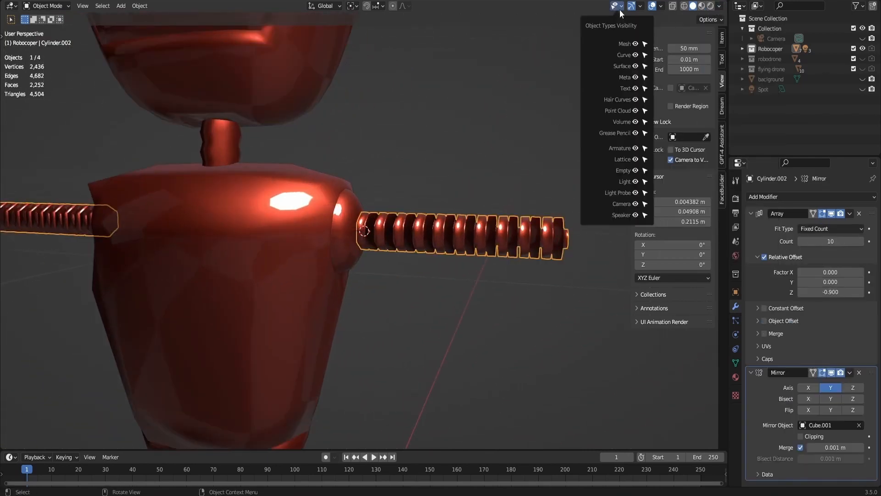
click(620, 9)
click(661, 7)
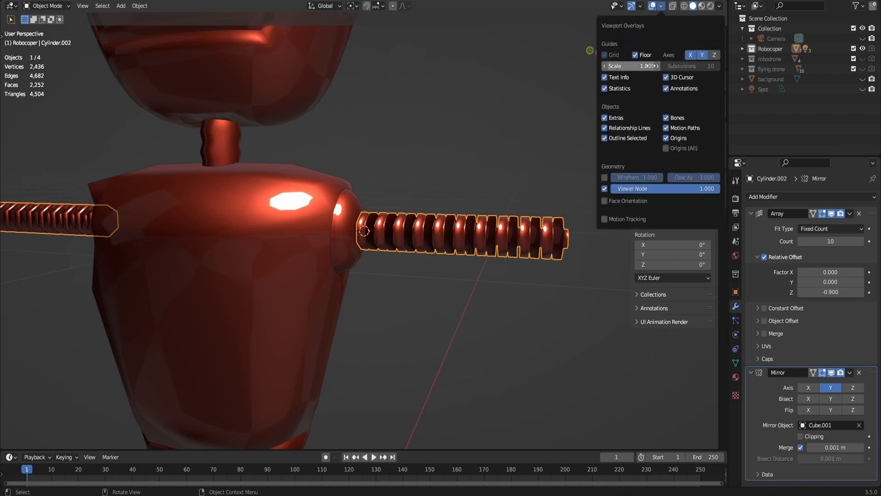
click(638, 200)
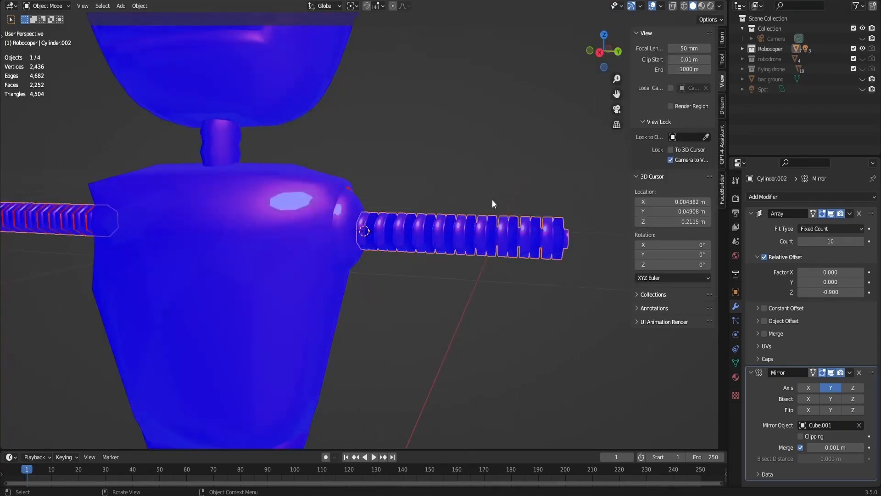
- Check the arm segment's face orientation with the Array temporarily hidden, restore the Array display and turn the overlay off
drag(591, 54, 422, 124)
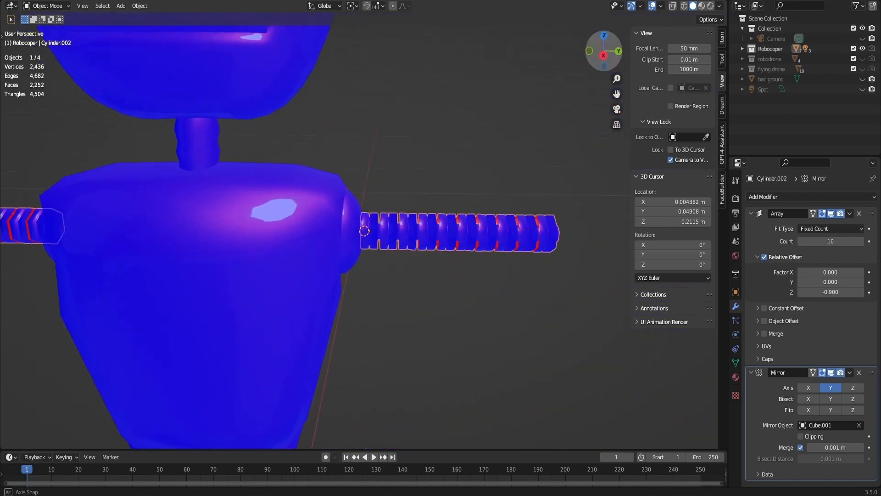
click(831, 213)
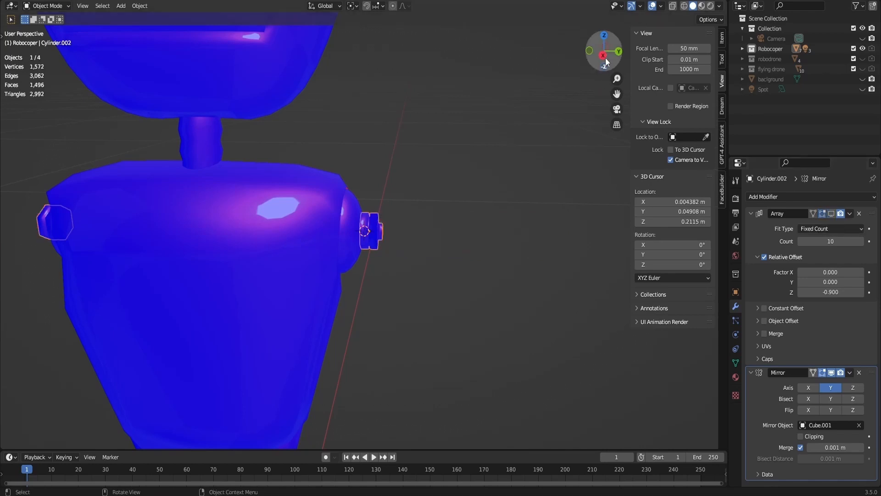
click(618, 51)
drag(604, 51, 657, 62)
click(831, 214)
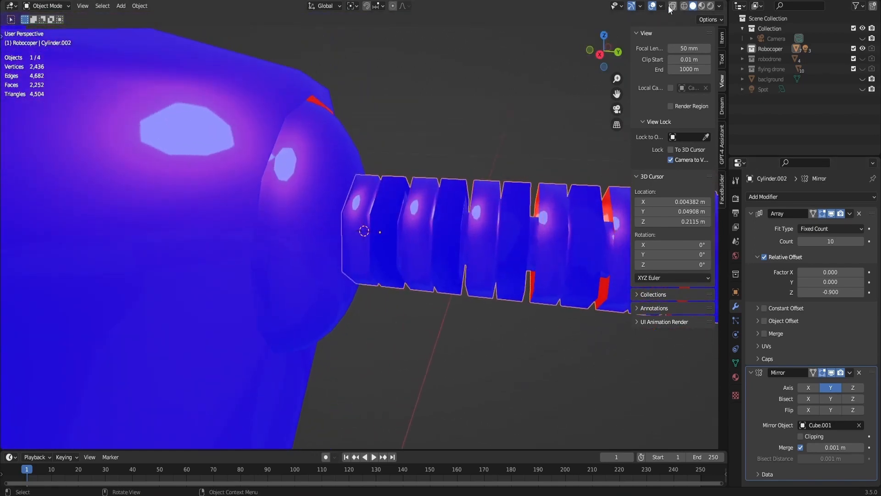
click(661, 7)
click(605, 200)
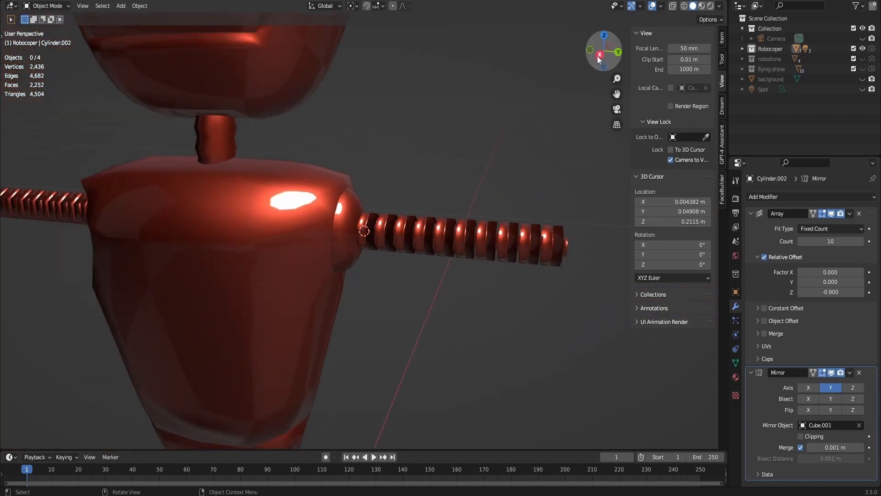
- Add a Path curve at the 3D cursor on the shoulder and scale it down to about 0.081
click(604, 51)
scroll(540, 110, up, 4)
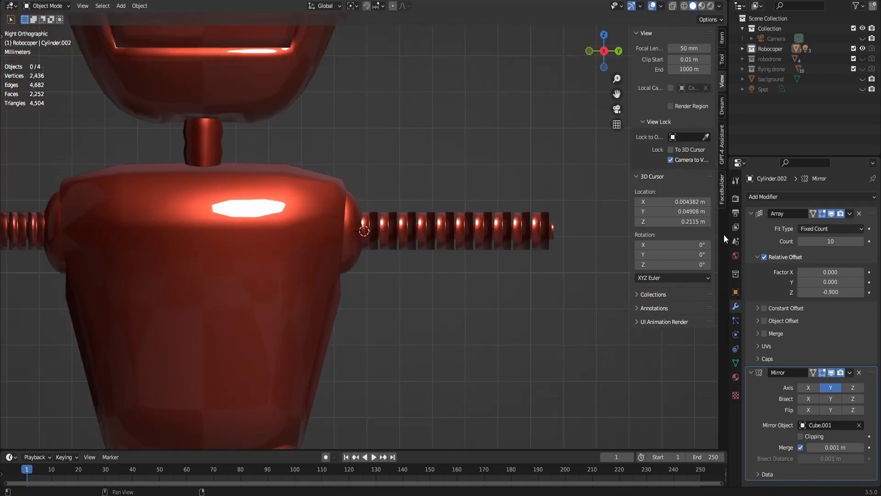
scroll(491, 207, down, 2)
drag(590, 54, 448, 178)
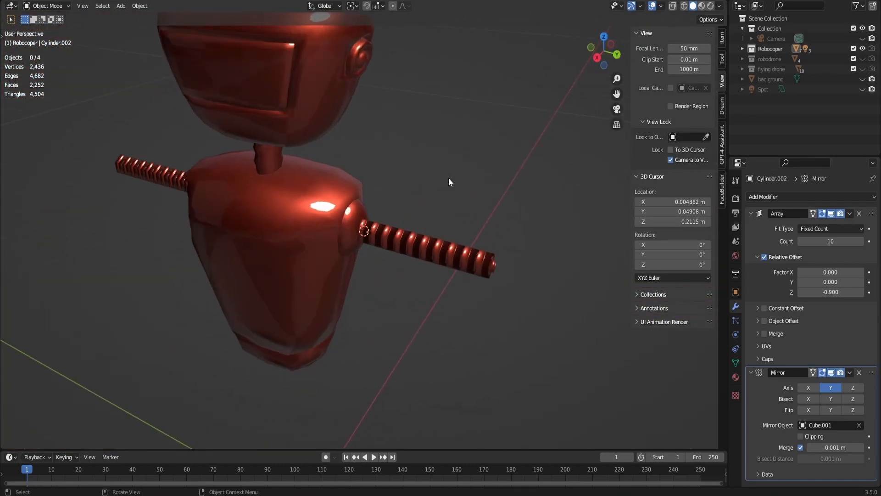
key(shift+a)
mouse_move(433, 189)
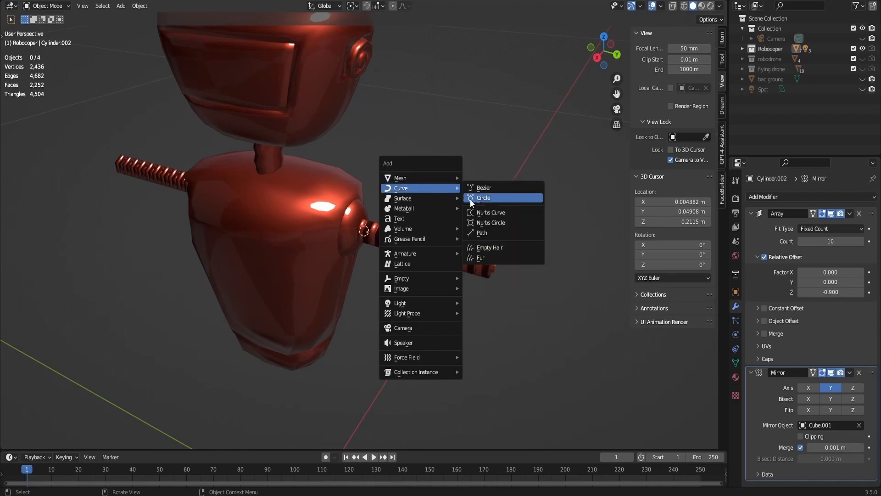
click(482, 232)
scroll(471, 230, down, 5)
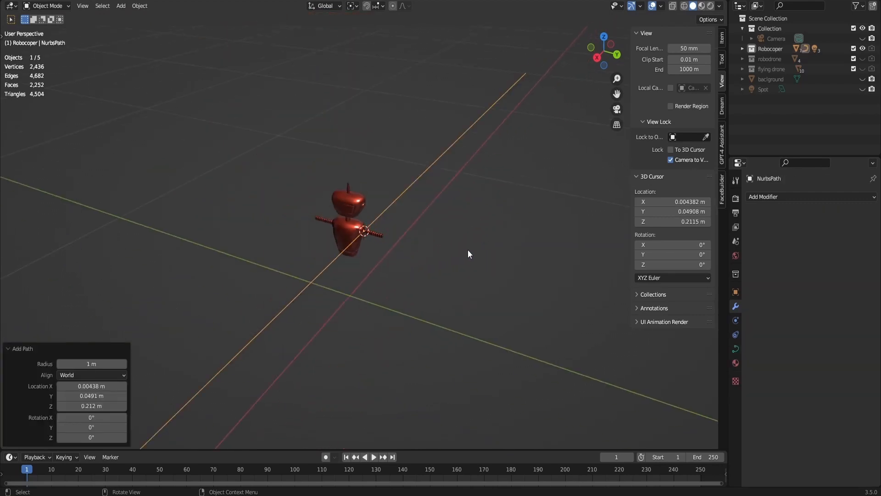
key(s)
click(372, 232)
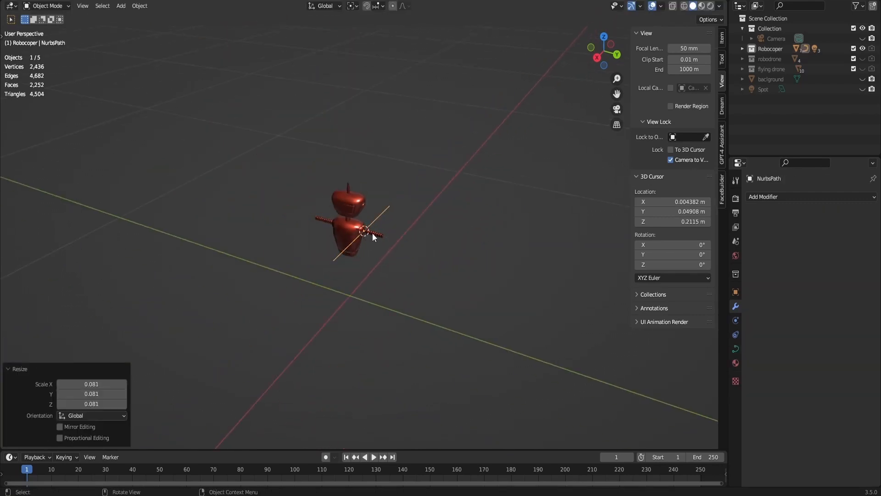
- Rotate the path 90° around Z and scale it down to about 0.387
scroll(373, 233, up, 4)
text(rz90)
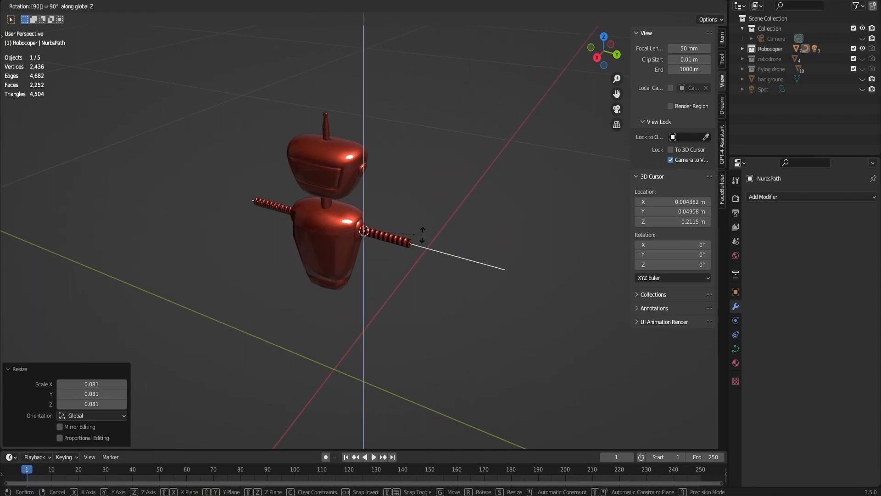
key(Return)
key(s)
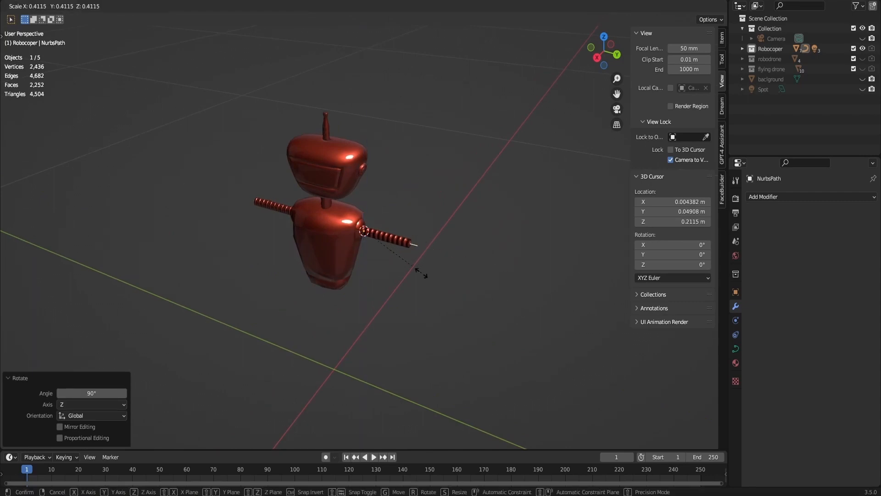
click(418, 273)
- With X-ray on, move the path about 0.062 m along Y so it starts at the shoulder, then turn X-ray off
click(673, 6)
scroll(463, 262, up, 5)
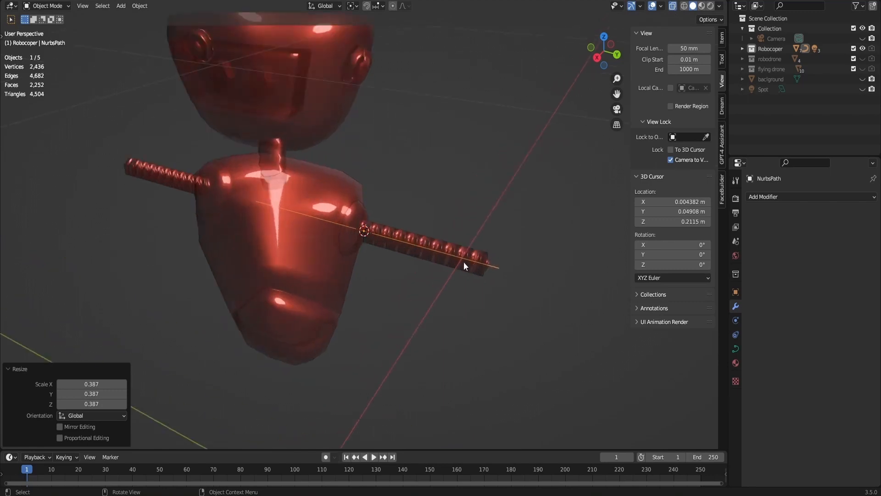
key(g)
key(y)
click(513, 280)
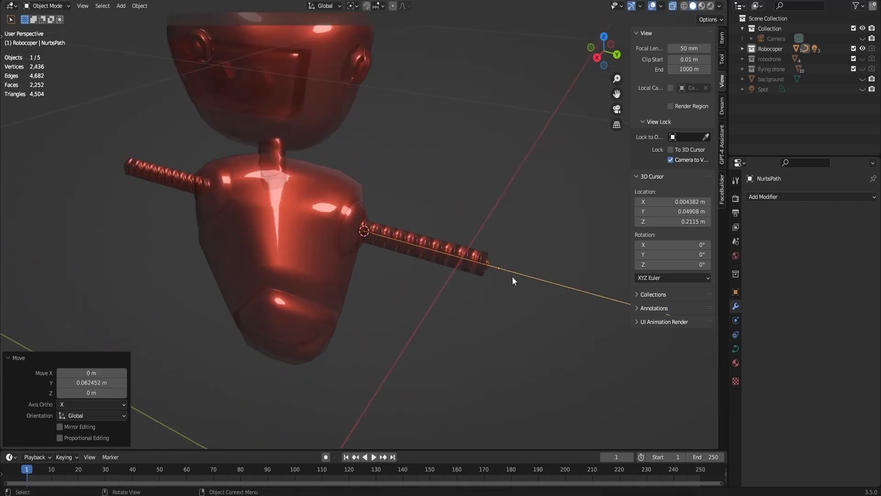
click(674, 8)
- Add a Curve modifier to the ribbed arm with the path as its curve object
click(472, 253)
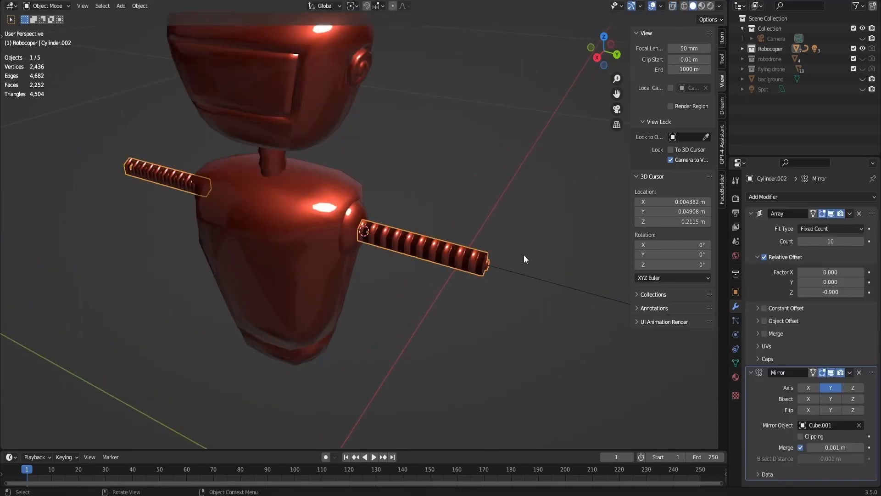
click(838, 196)
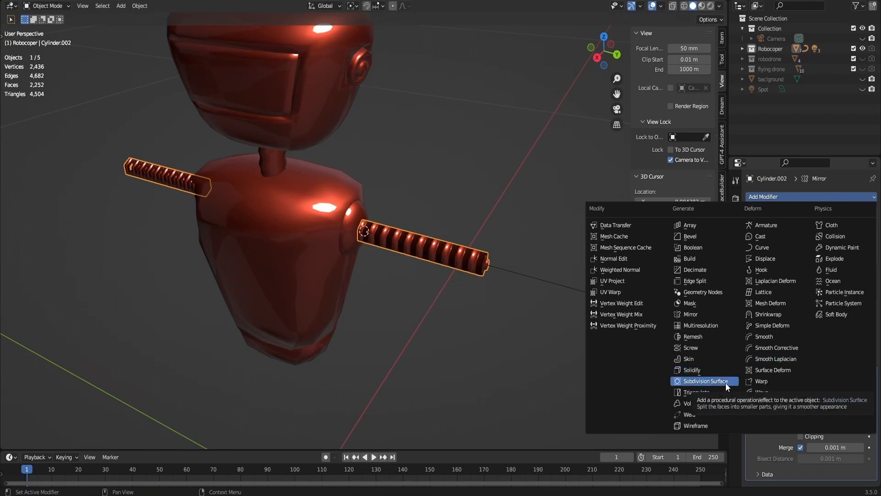
click(775, 249)
scroll(806, 357, down, 3)
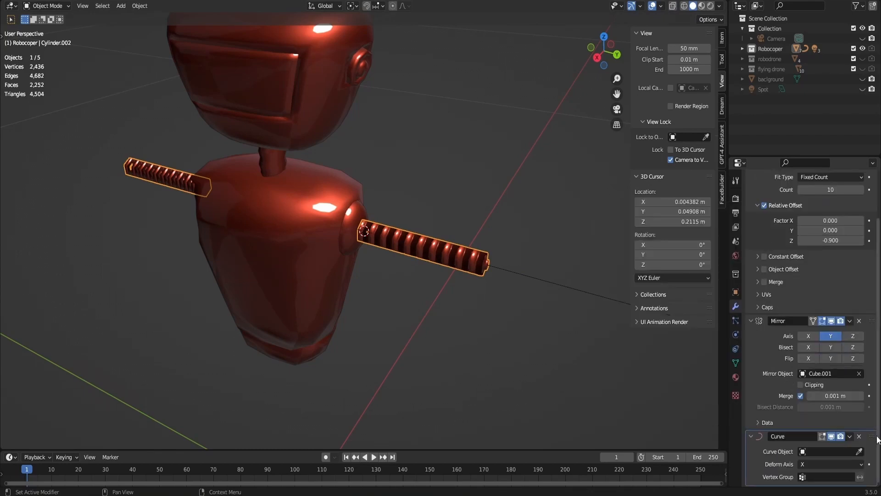
click(859, 451)
click(514, 270)
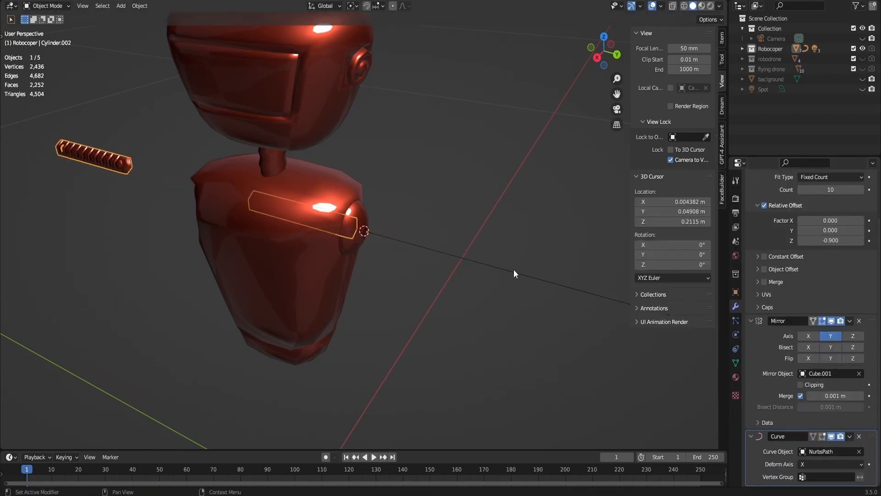
- Reorder the arm's Curve modifier to sit between Array and Mirror, and set its Deform Axis to Z
drag(872, 436, 856, 178)
drag(871, 269, 863, 186)
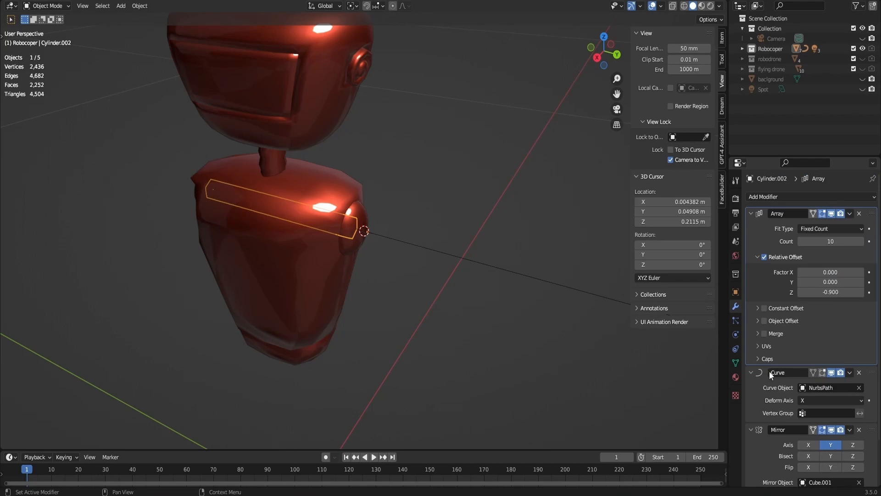
click(833, 402)
click(815, 424)
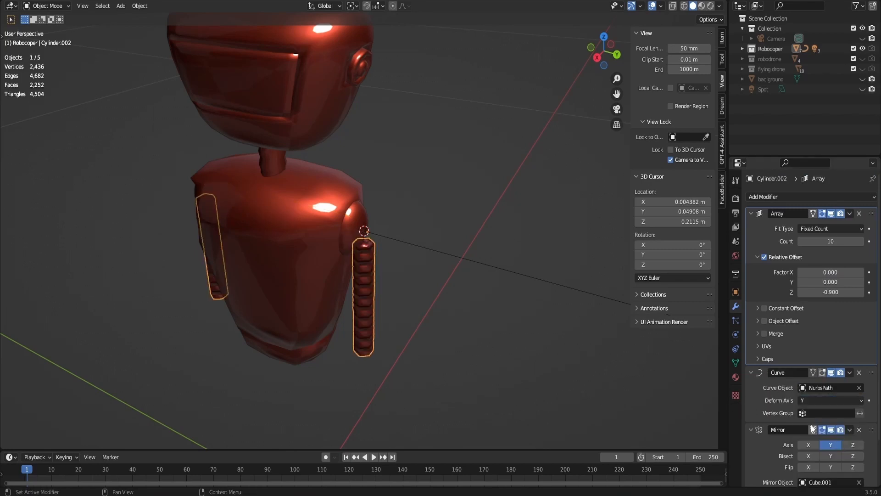
click(819, 398)
click(813, 429)
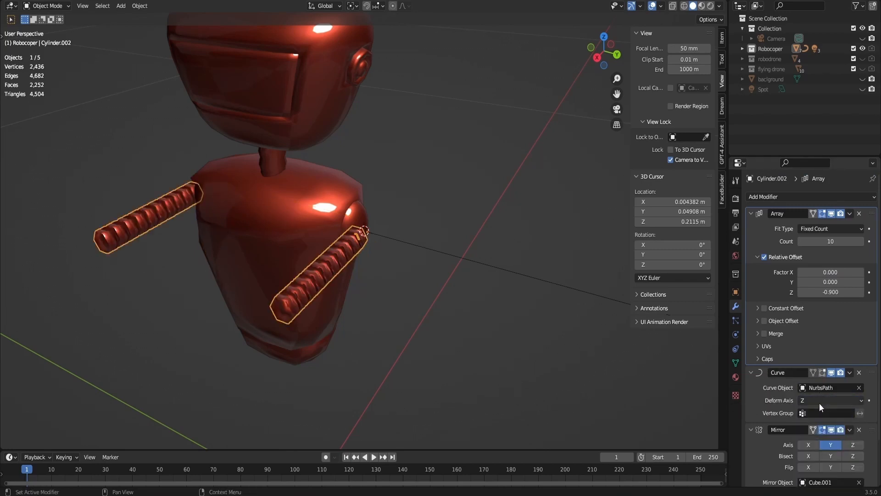
- Set the arm's Curve modifier Deform Axis to -X and move the path about -0.0015 m along Y to meet the shoulder
click(819, 403)
click(810, 445)
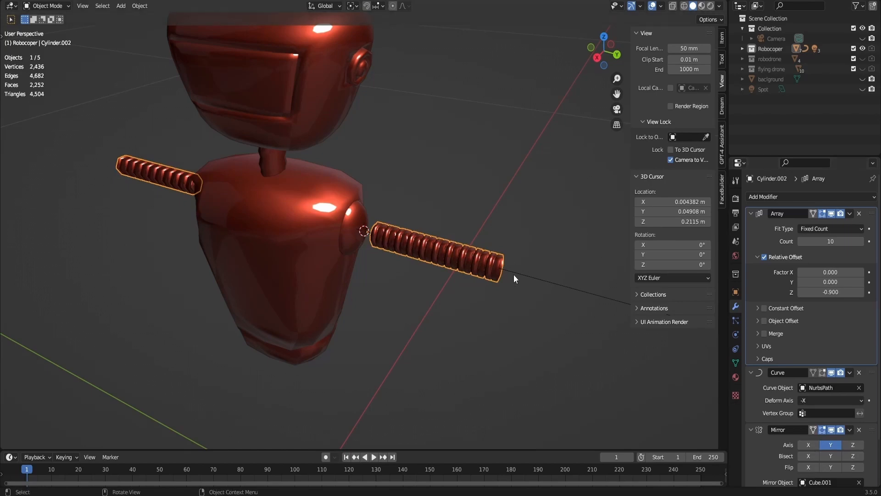
click(543, 284)
key(g)
key(y)
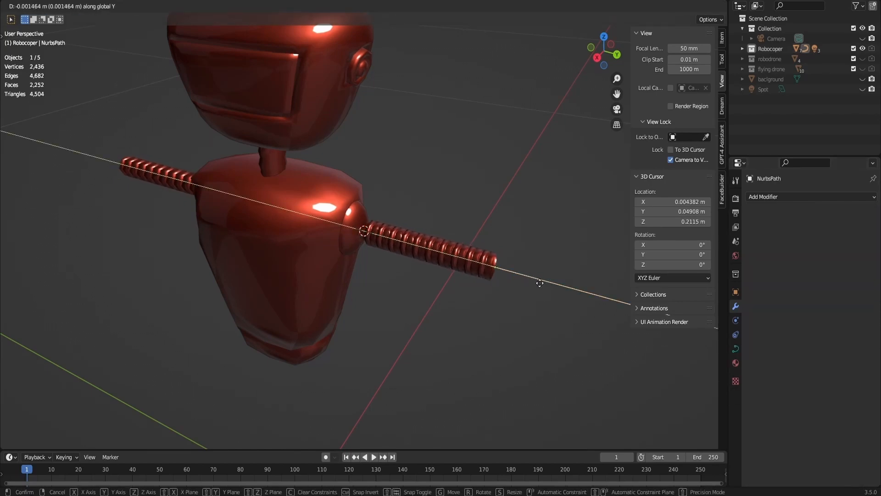
click(540, 283)
- Edit the arm path, moving its fourth control point about 0.079 m in X and -0.068 m in Y, and swing its end point forward
scroll(517, 219, down, 3)
key(Tab)
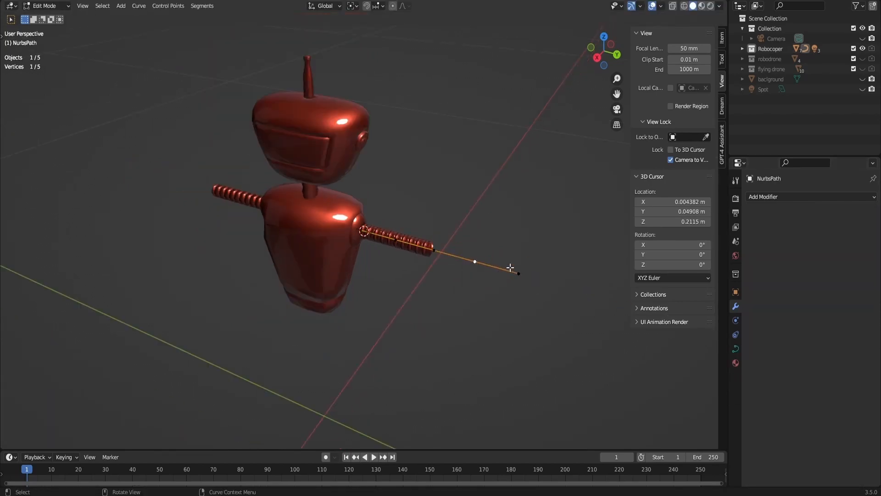
mouse_move(510, 267)
middle_down()
mouse_move(495, 250)
mouse_move(510, 266)
middle_up()
key(g)
click(345, 356)
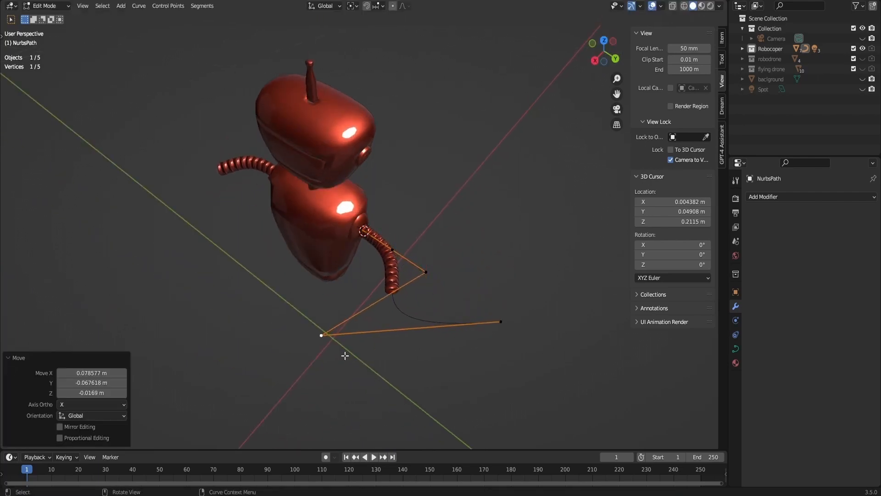
key(g)
click(252, 381)
- Move the path's middle control point about 0.036 m in X and -0.027 m in Y, lower its second point slightly, and exit Edit Mode
click(436, 274)
key(g)
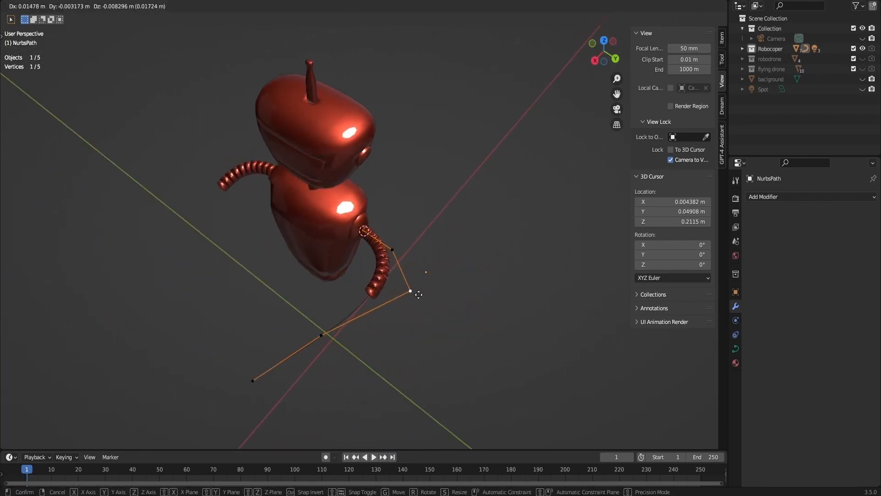
click(377, 298)
drag(596, 49, 632, 5)
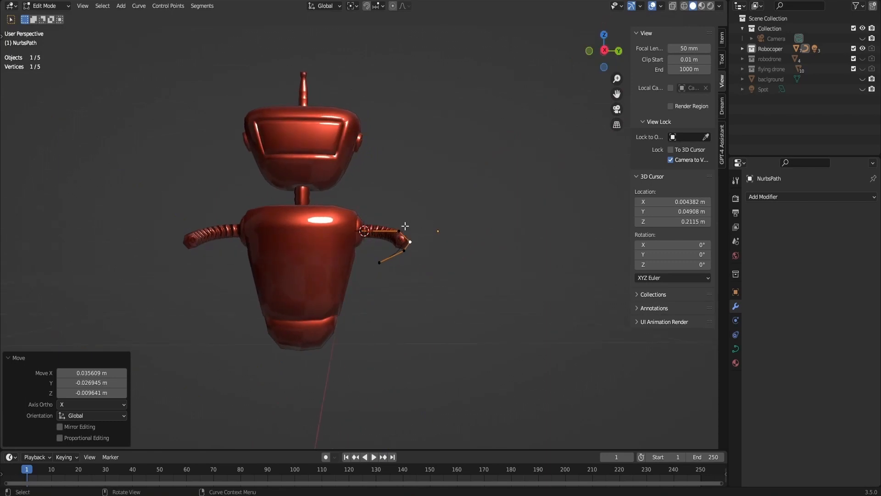
click(404, 231)
key(g)
click(407, 258)
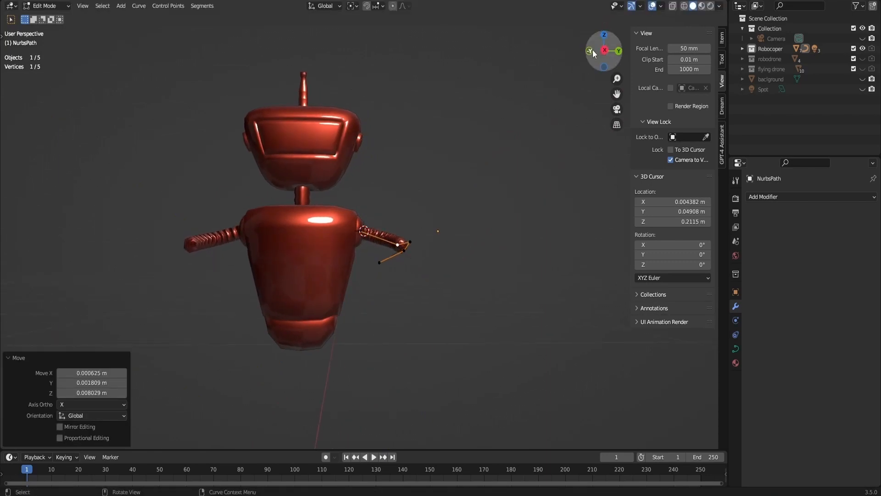
drag(604, 50, 579, 56)
key(Tab)
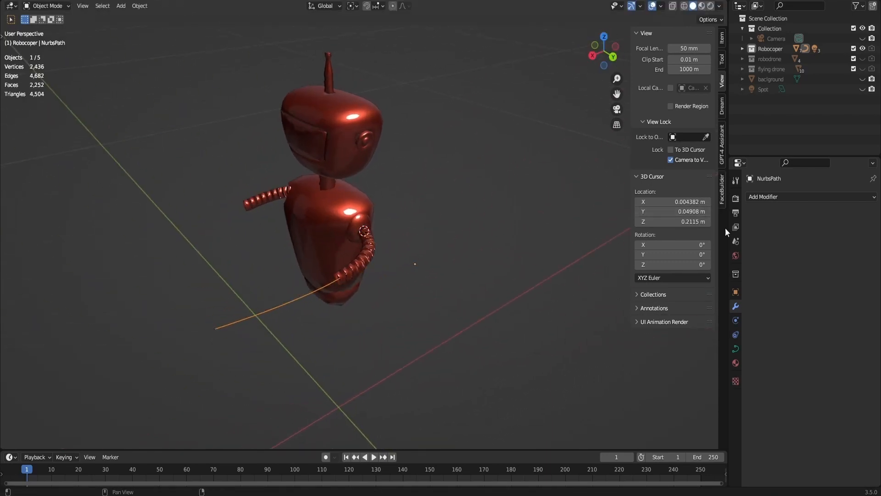
- Raise the ribbed arm's Array count by one and apply its Array and Curve modifiers
click(367, 249)
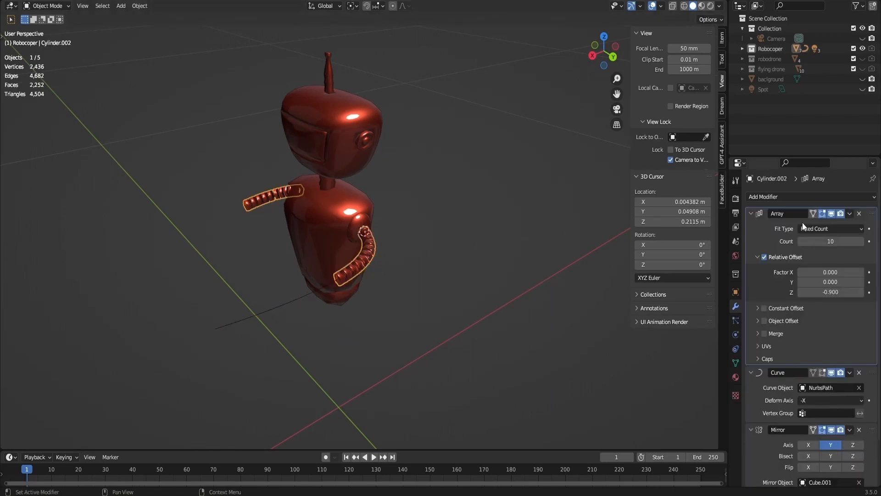
click(861, 241)
key(ctrl+a)
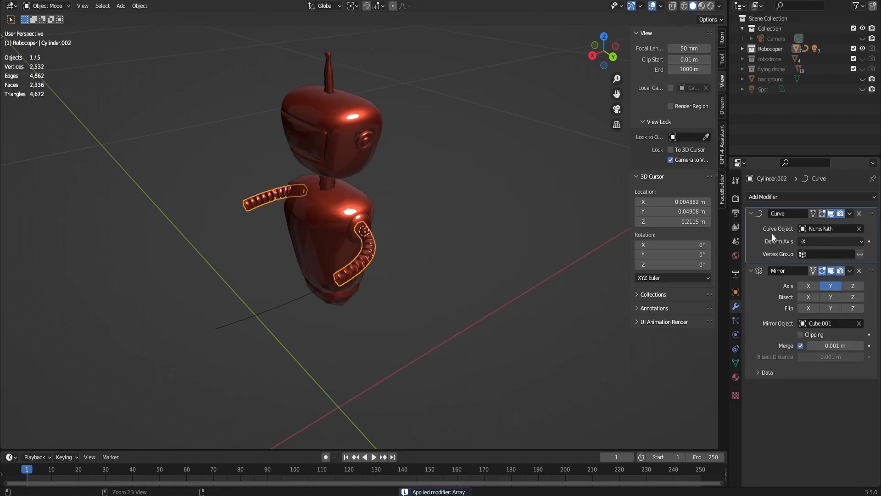
key(ctrl+a)
- Delete the path curve that guided the arm
drag(594, 51, 610, 52)
click(344, 299)
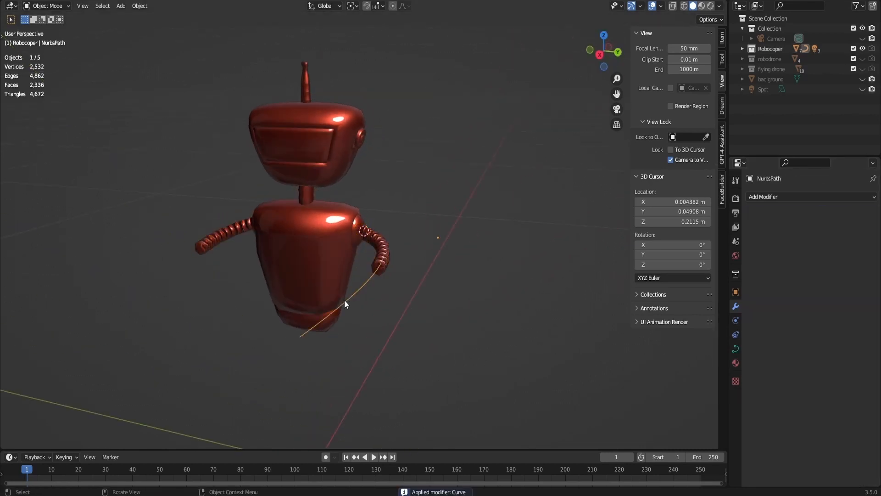
key(x)
click(345, 299)
- Edit the arm mesh and scale the edge loop at its open hand end to about 0.614
scroll(411, 268, up, 3)
click(427, 250)
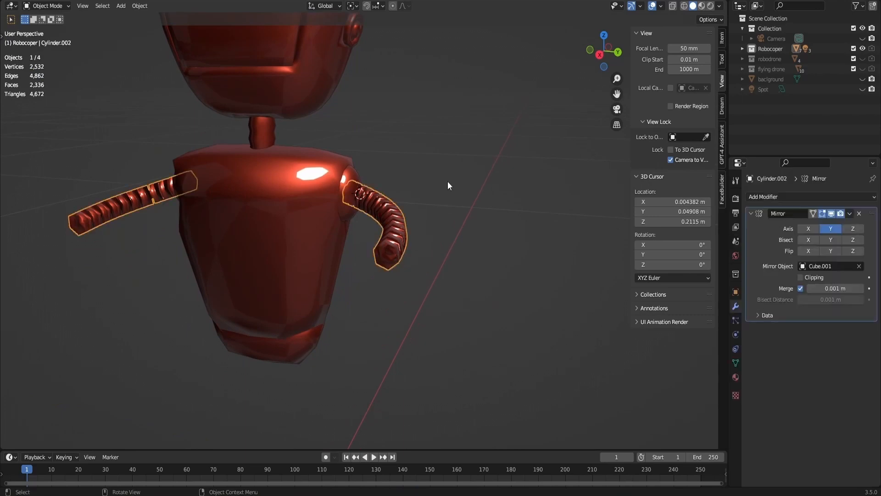
key(Tab)
scroll(459, 228, up, 3)
middle_drag(459, 229, 301, 234)
alt+click(301, 235)
key(s)
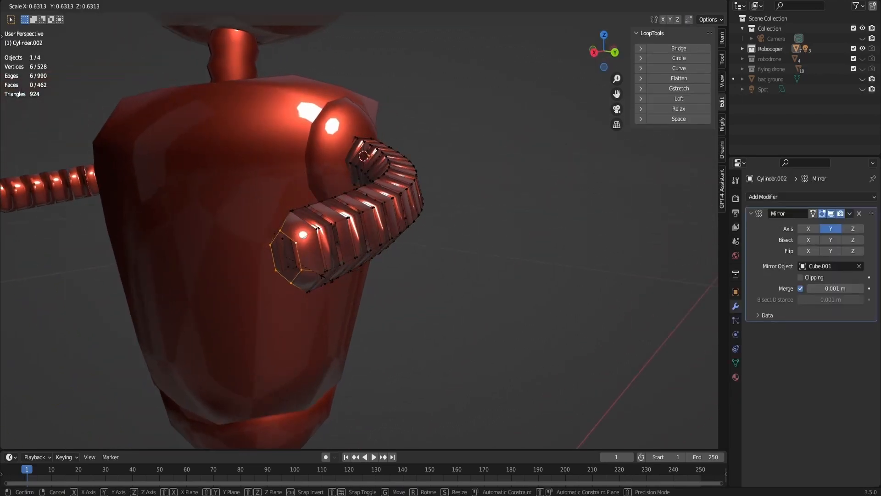
click(325, 279)
- Extrude the arm's end loop about 0.0042 m along X and lower it about 0.0003 m along Z
key(e)
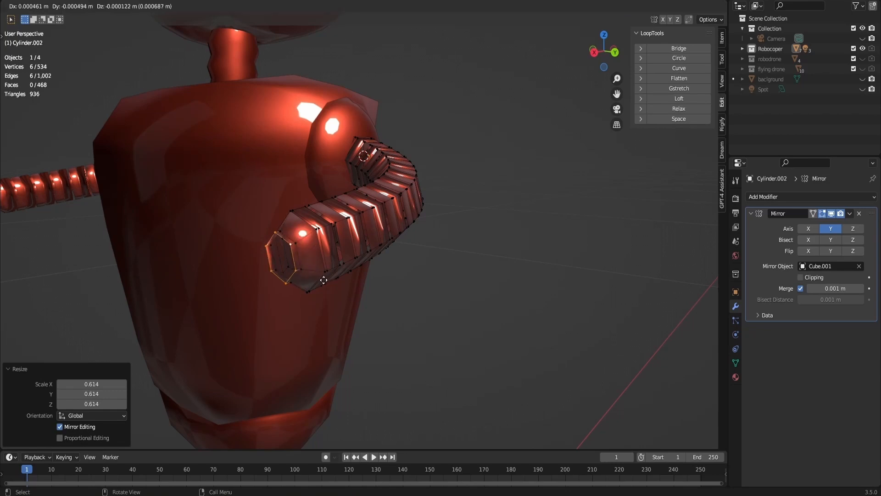
key(y)
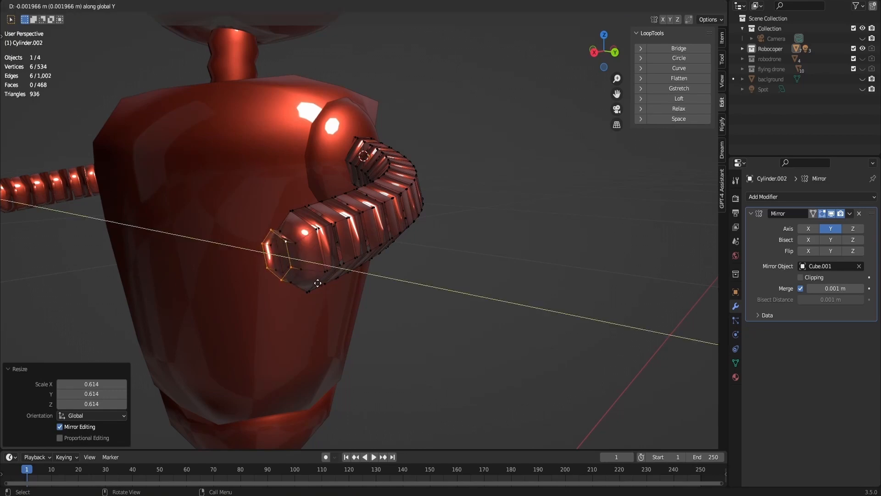
key(x)
click(312, 283)
key(g)
key(z)
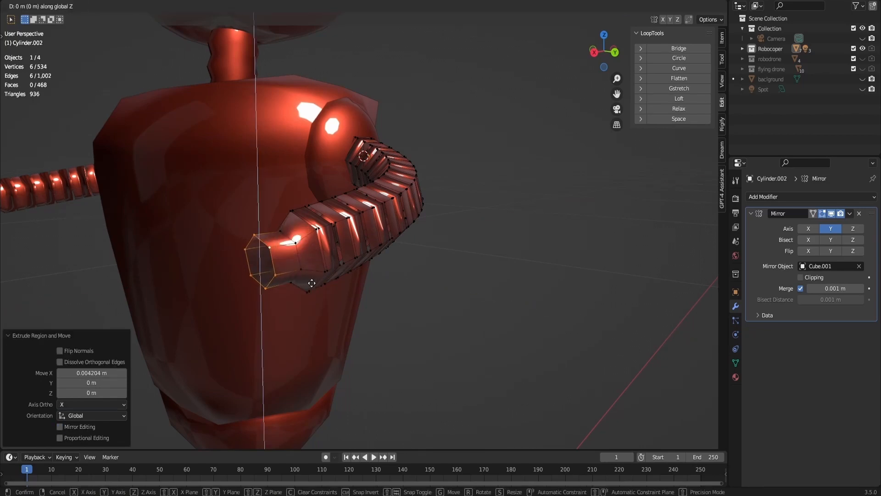
click(313, 285)
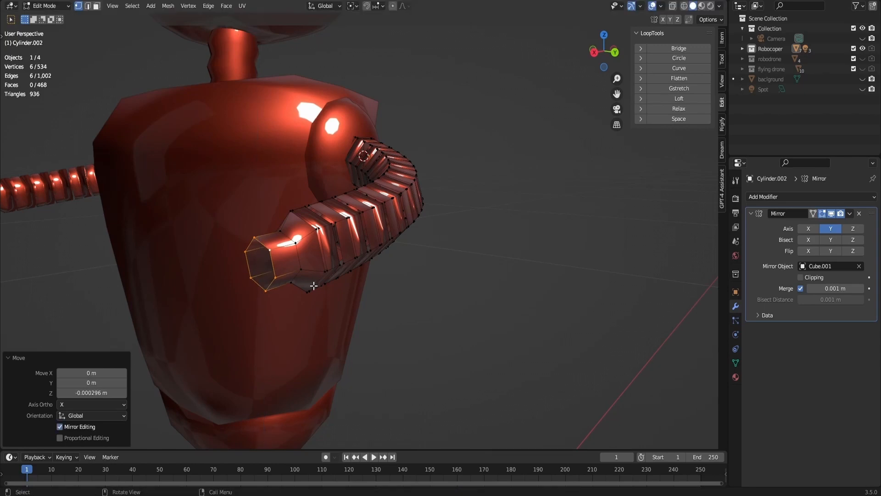
- Flare the wrist's end loop by scaling it to about 1.656 and close the opening with a Grid Fill of span 2
drag(590, 69, 589, 155)
shift+middle_drag(589, 156, 530, 18)
scroll(468, 289, up, 3)
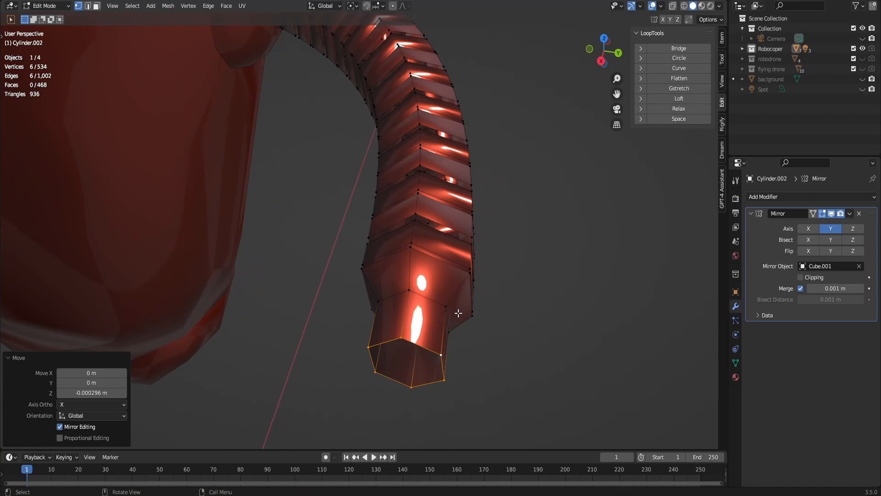
key(s)
click(496, 321)
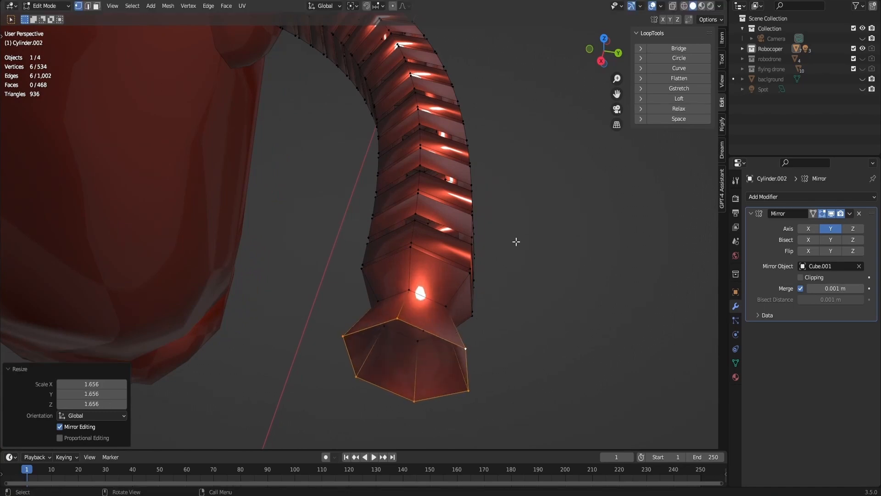
key(F3)
click(534, 259)
drag(598, 51, 582, 33)
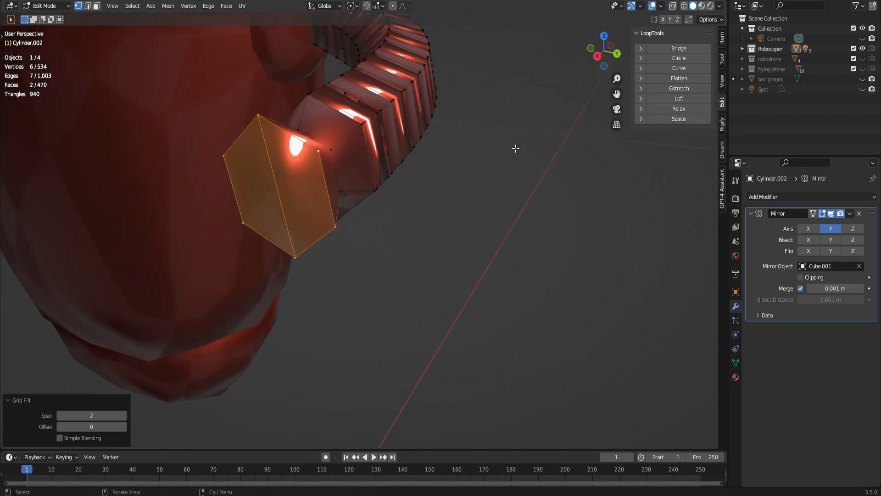
- Inset the hand's cap faces with a thickness of about 0.1545 m and scale the inner faces to about 0.829
key(i)
click(507, 156)
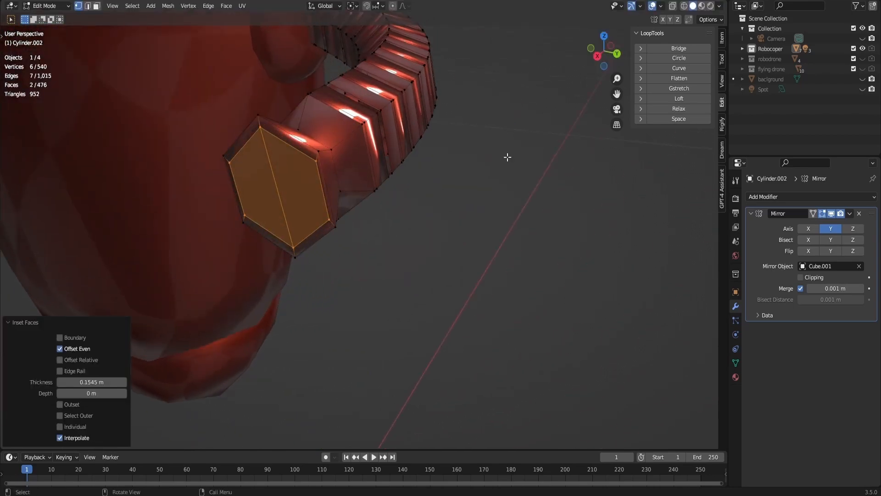
key(s)
click(469, 176)
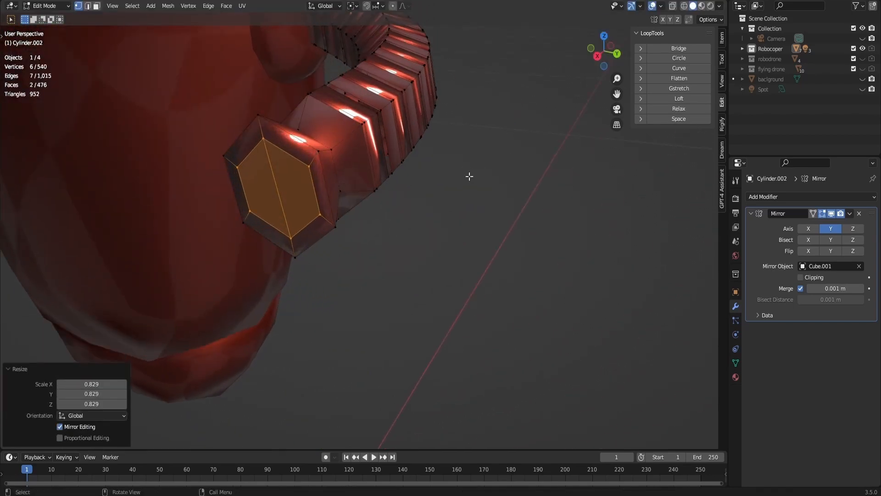
- Select the six rim faces around the hand's cap and inset them individually with a thickness of about 0.096 m
key(3)
click(296, 153)
shift+click(321, 184)
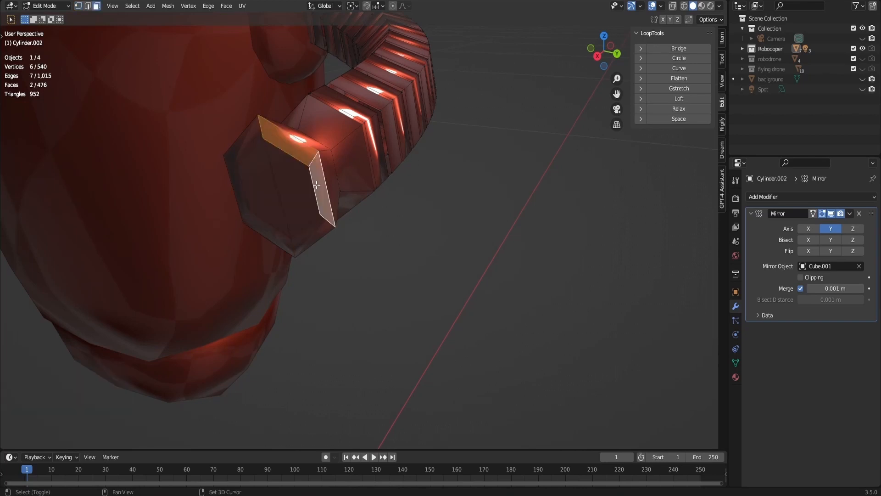
shift+click(296, 155)
click(295, 154)
shift+click(286, 239)
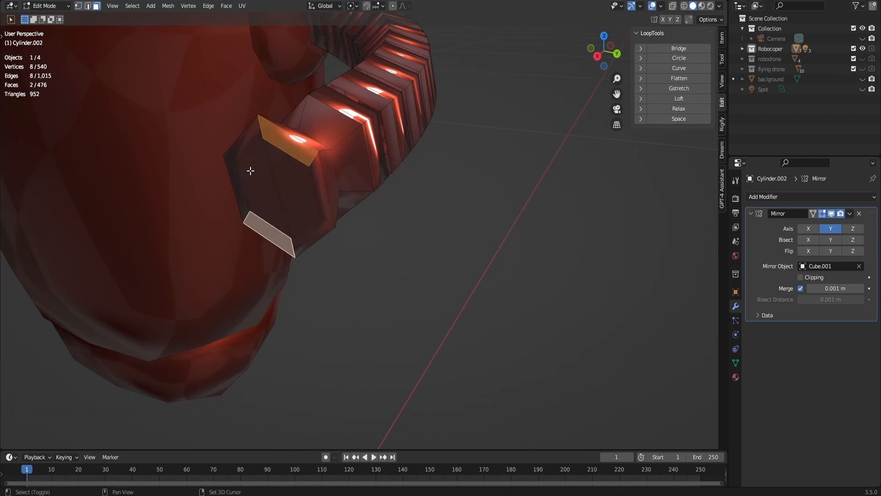
shift+click(317, 194)
shift+click(317, 194)
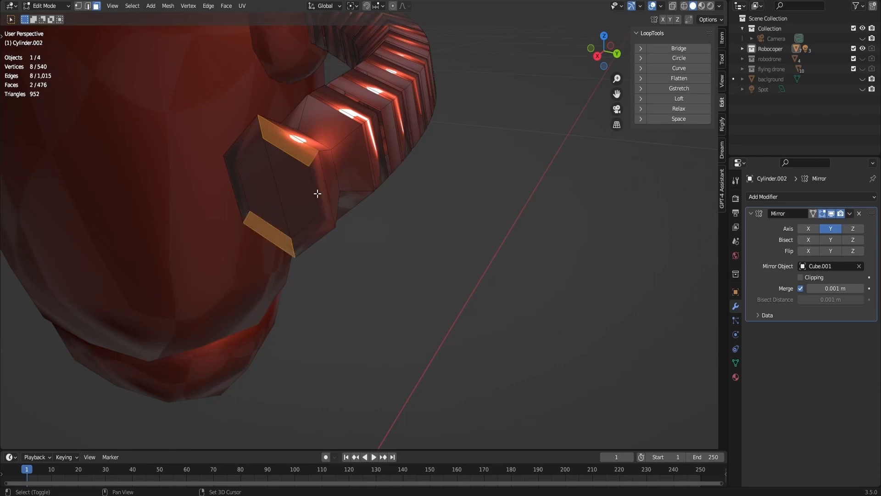
alt+shift+click(248, 152)
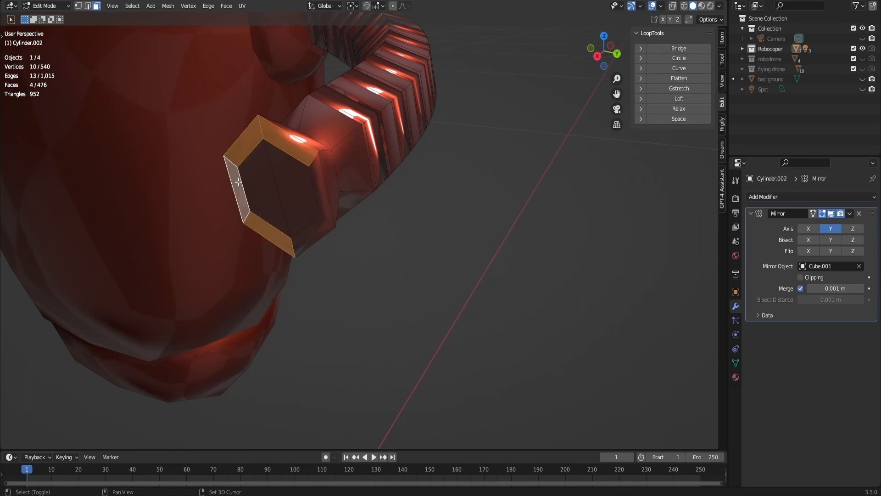
key(i)
key(i)
click(404, 218)
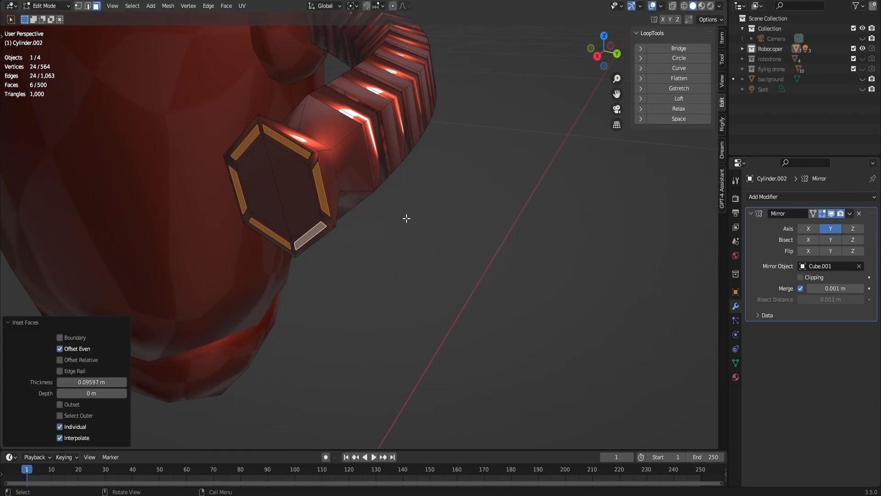
- Extrude the six rim faces about 0.0026 m into fingers, spread them outward by scaling, and exit Edit Mode with the arm deselected
key(e)
click(399, 228)
key(s)
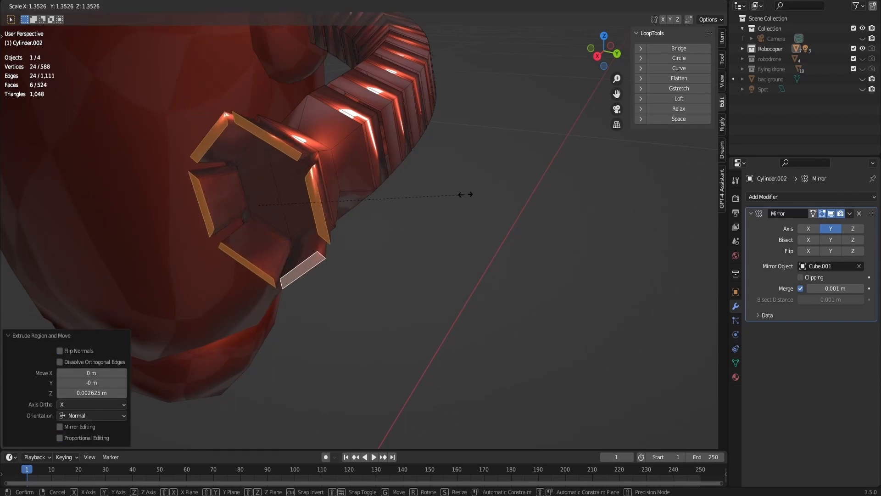
click(515, 175)
scroll(515, 176, down, 8)
key(Tab)
click(485, 113)
- In the head's mesh, select the antenna's tip face and snap the 3D cursor to it, returning to Object Mode
drag(609, 51, 576, 60)
scroll(590, 50, down, 4)
shift+middle_drag(486, 64, 522, 204)
click(323, 201)
key(Tab)
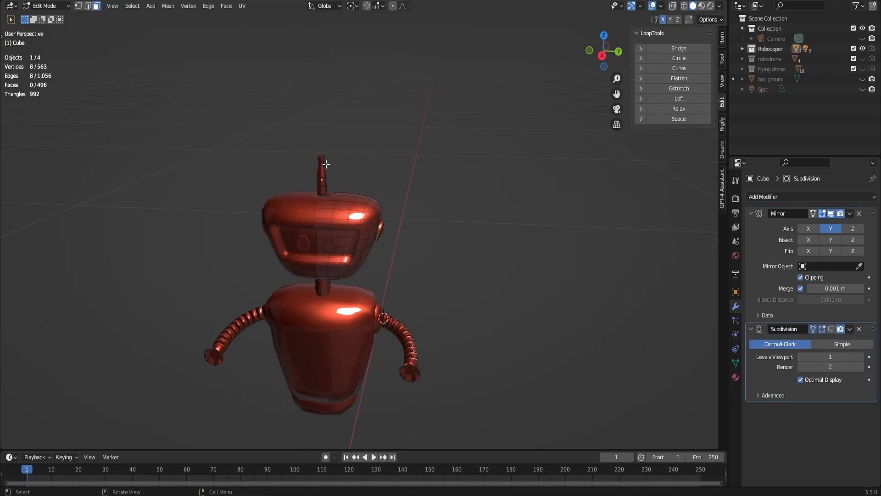
scroll(318, 138, up, 3)
shift+middle_drag(317, 113, 335, 183)
scroll(312, 171, up, 2)
key(shift+s)
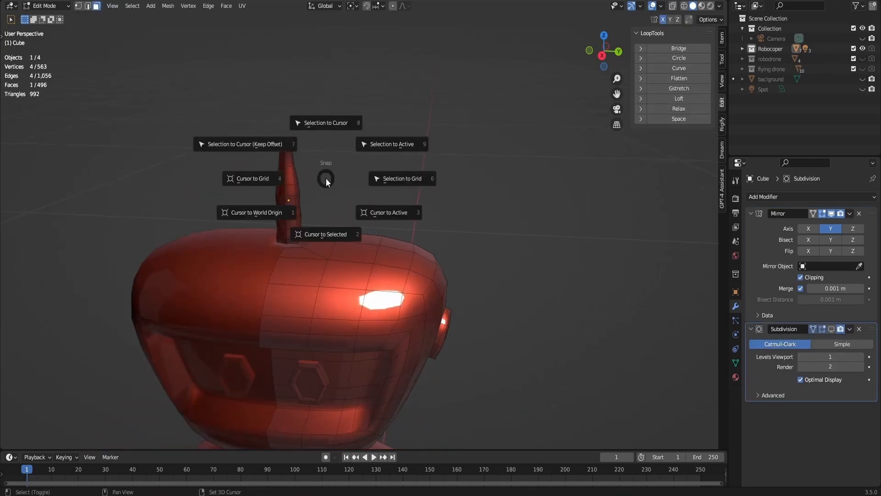
click(323, 220)
scroll(342, 122, up, 2)
key(Tab)
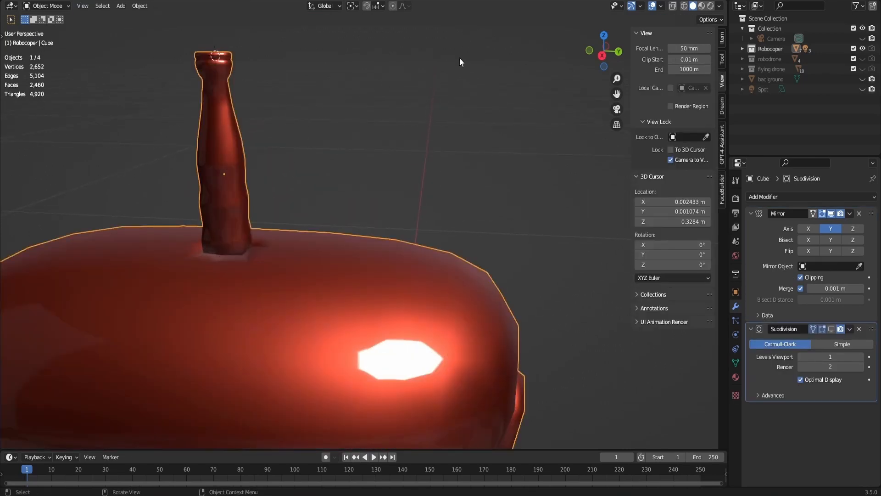
- Add a plane at the 3D cursor on the antenna tip and scale it down by 0.041, then by 0.098
middle_drag(461, 61, 306, 147)
key(shift+s)
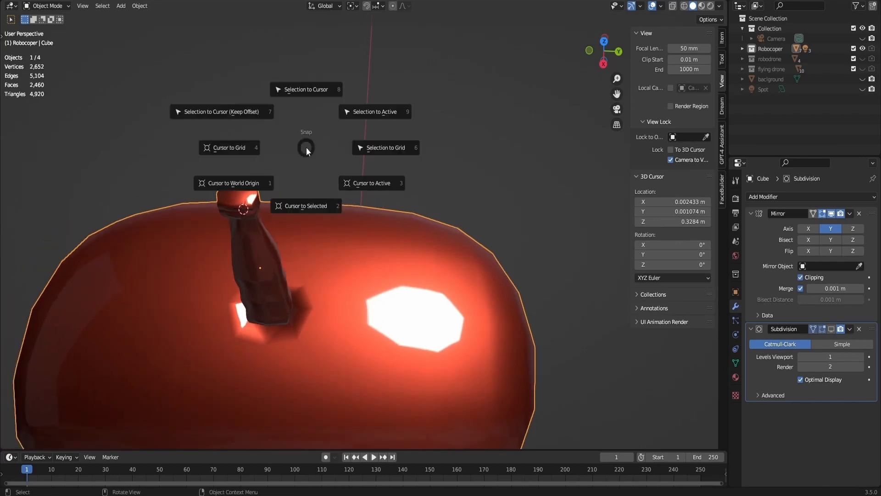
key(Escape)
key(shift+a)
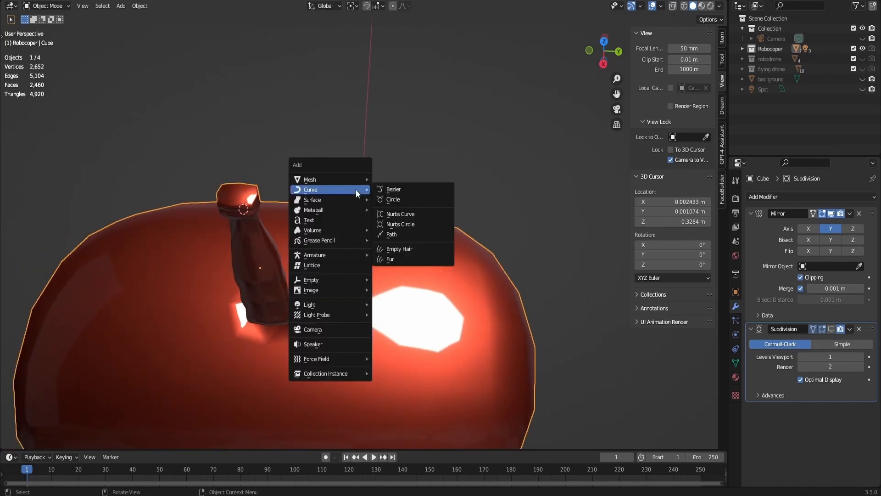
mouse_move(349, 179)
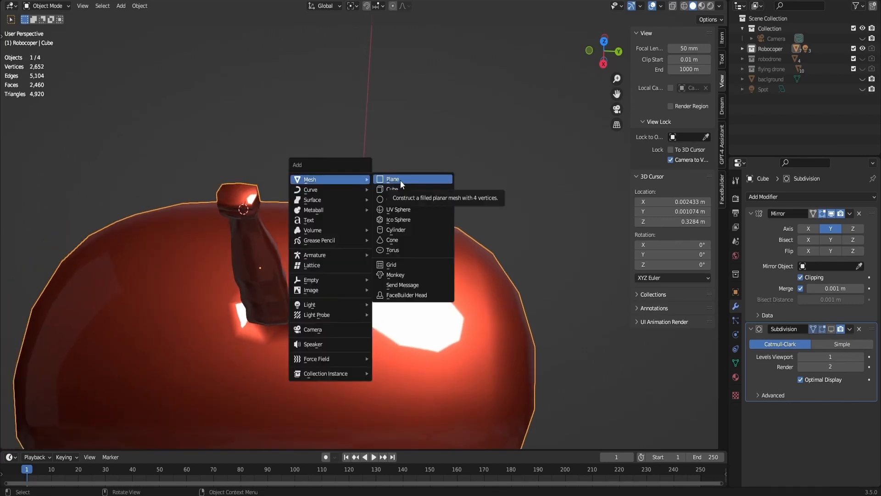
click(400, 179)
key(s)
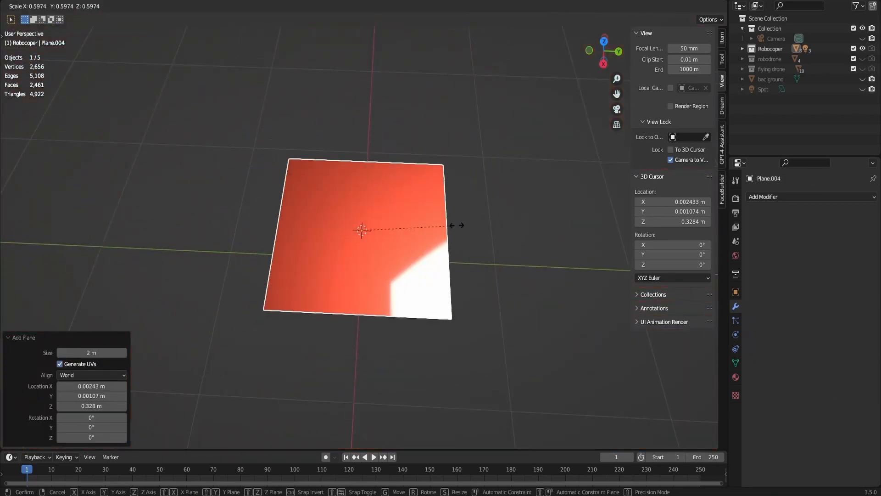
click(367, 235)
key(KP_Decimal)
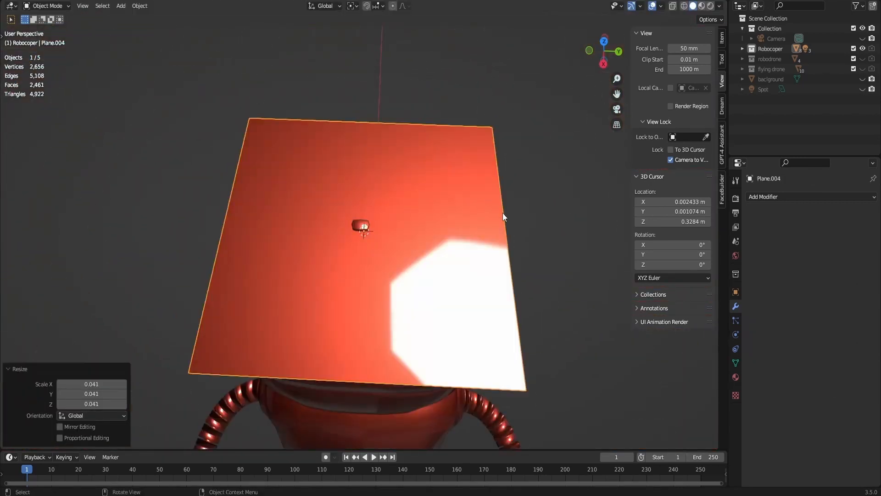
key(s)
click(379, 235)
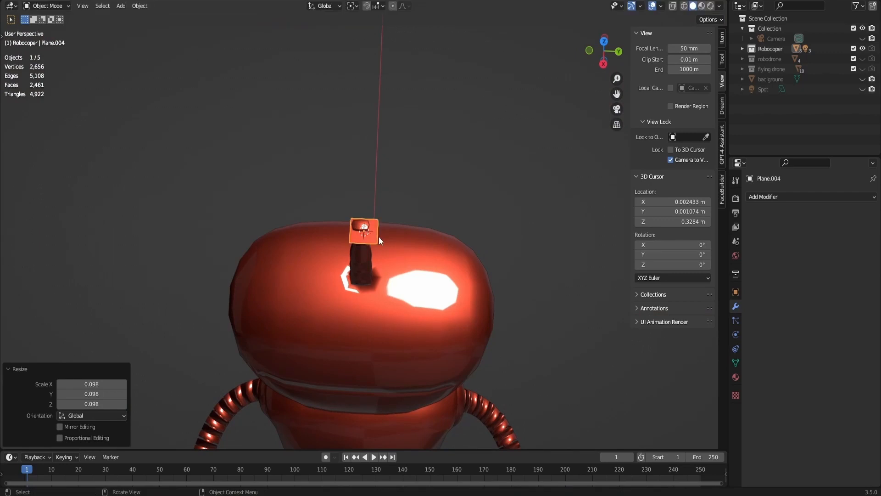
- In top view, move the plane -0.001553 m along X and about 0.0053 m along Y to sit beside the antenna cap
key(KP_Decimal)
click(604, 41)
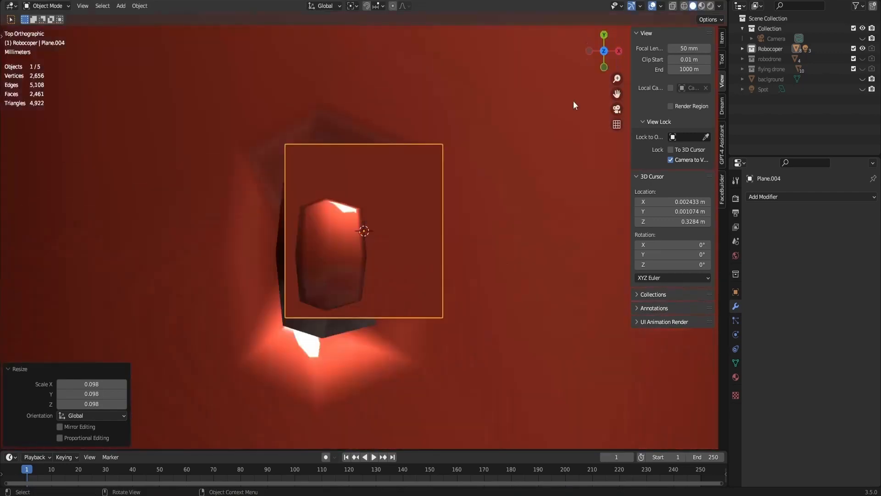
key(g)
key(y)
key(x)
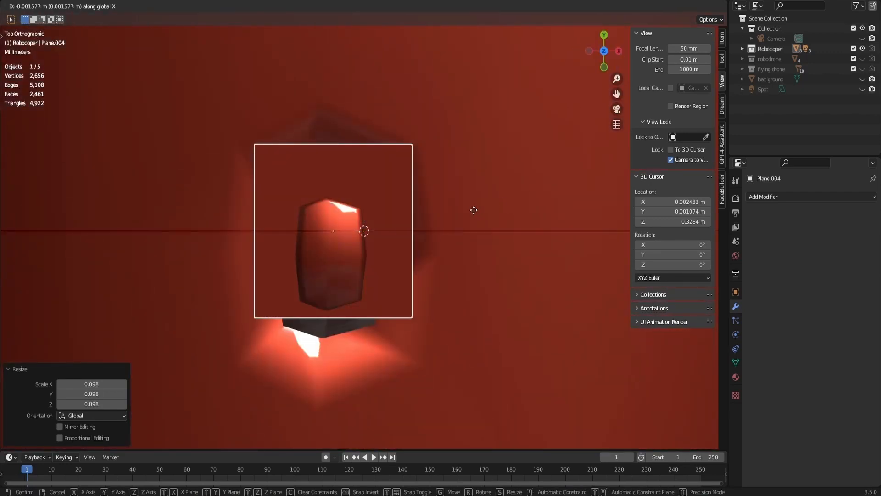
click(474, 215)
key(g)
key(y)
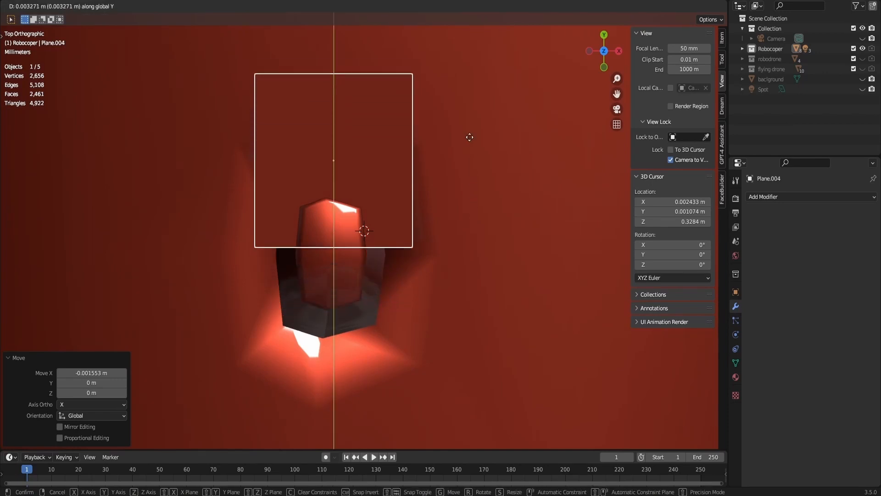
click(467, 97)
- Scale the plane to 0.44 along X and extrude its face about 0.00056 m downward to form a thin blade
key(s)
key(x)
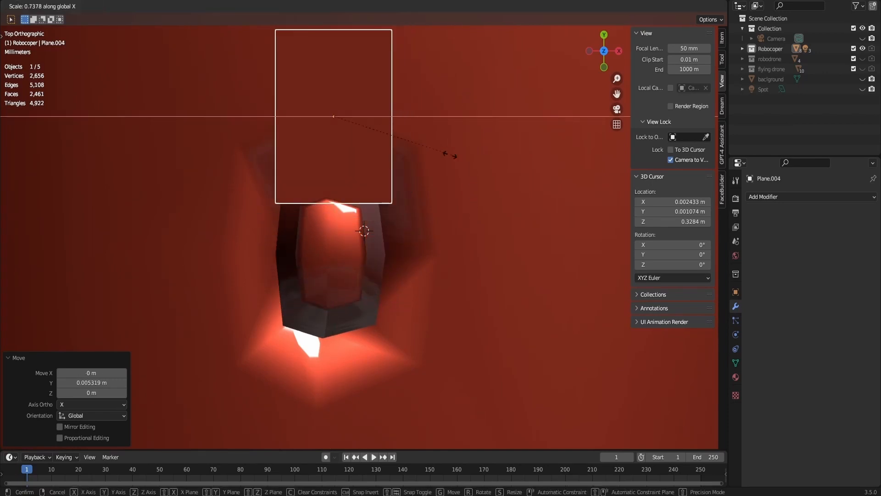
click(392, 169)
middle_drag(392, 168, 532, 181)
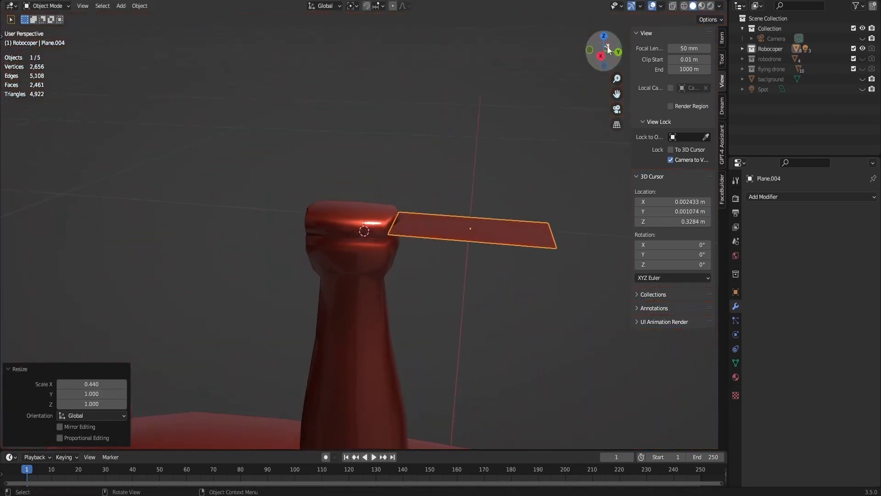
key(e)
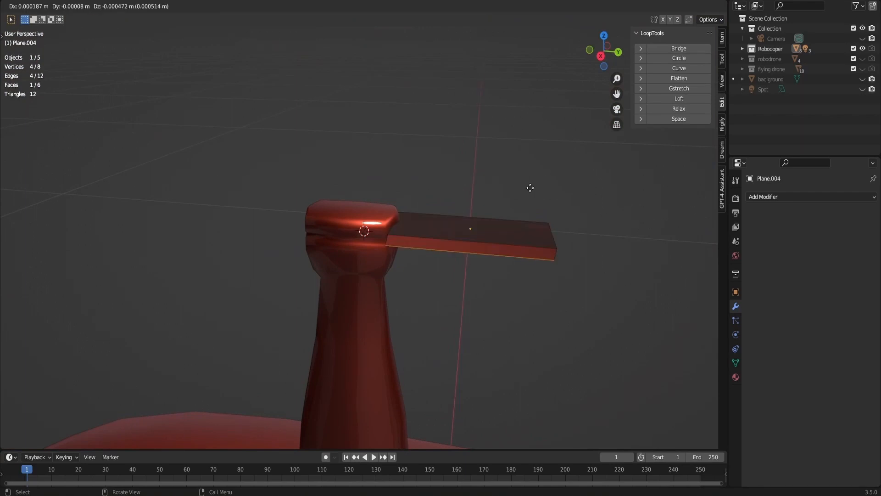
click(530, 187)
- Select the blade's outer end face, extrude it about 0.00165 m outward and scale it down to taper the tip
middle_drag(530, 188, 522, 266)
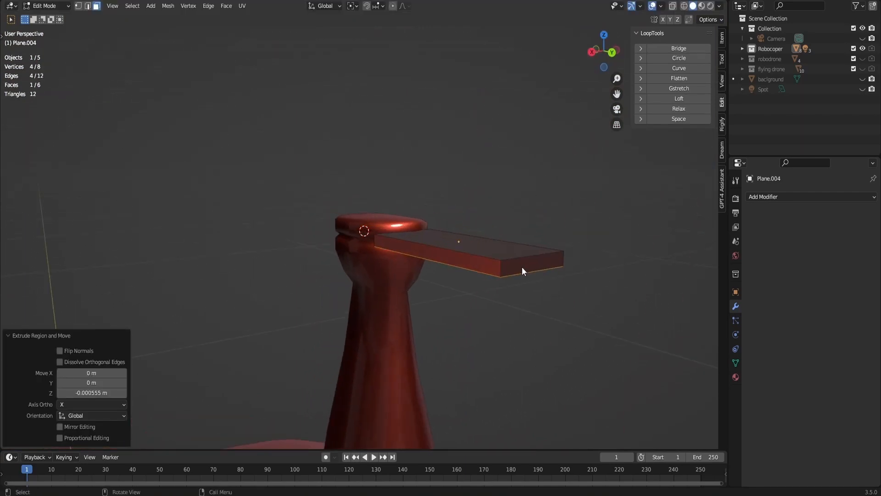
click(522, 267)
drag(602, 52, 596, 131)
scroll(522, 265, down, 3)
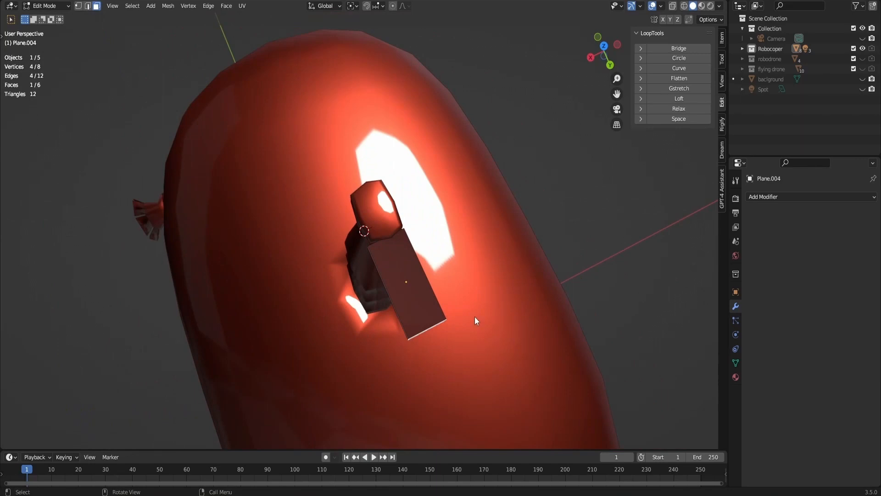
key(e)
click(484, 335)
key(s)
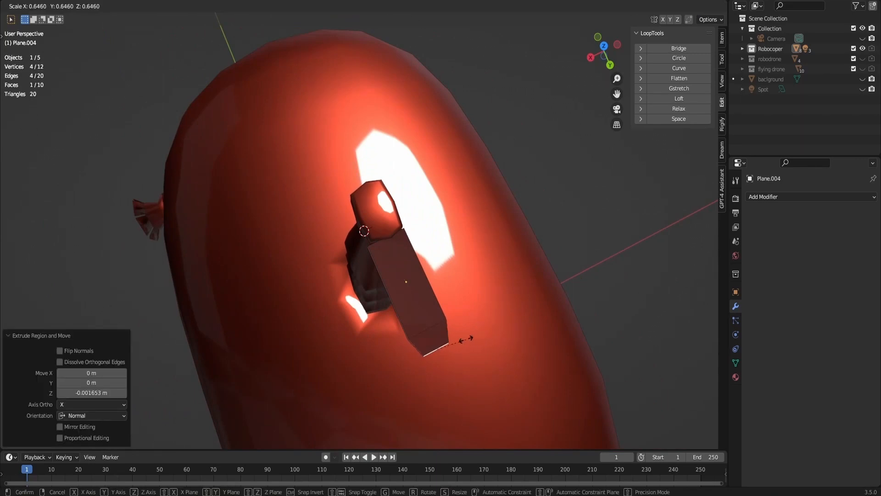
click(459, 340)
- Add one centred loop cut across the blade and scale it to about 1.253 to widen the middle
key(ctrl+r)
click(419, 288)
right_click(428, 288)
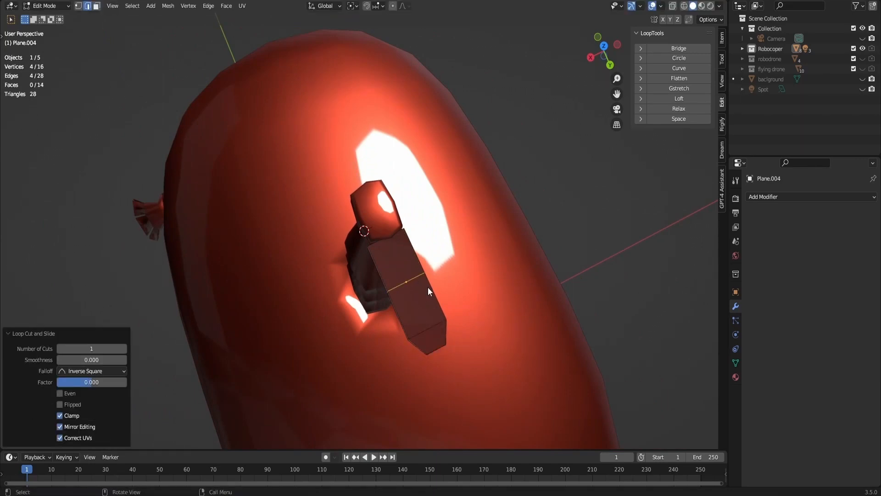
key(s)
click(434, 285)
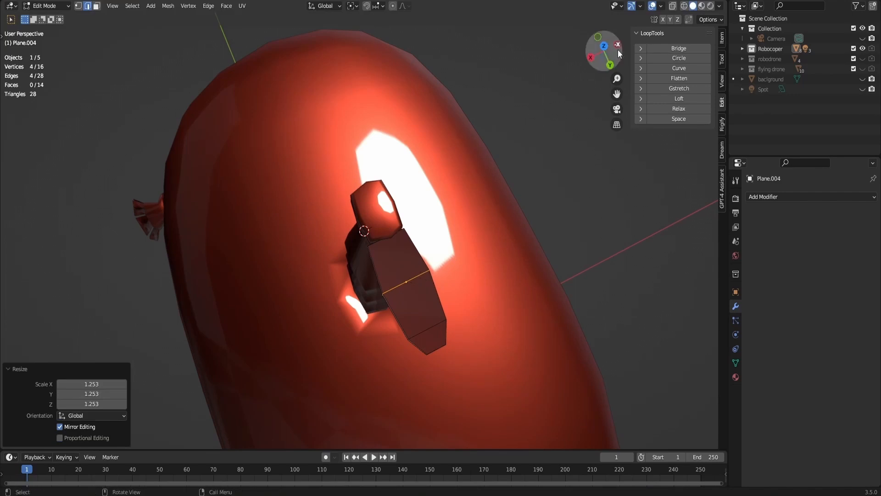
- In top view with X-ray on, scale the blade's inner end beside the antenna to about 0.73
click(605, 47)
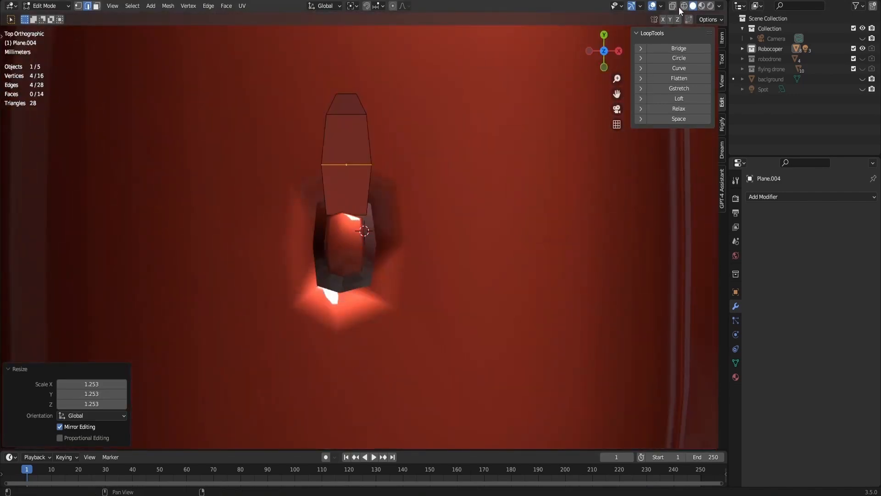
click(673, 6)
key(s)
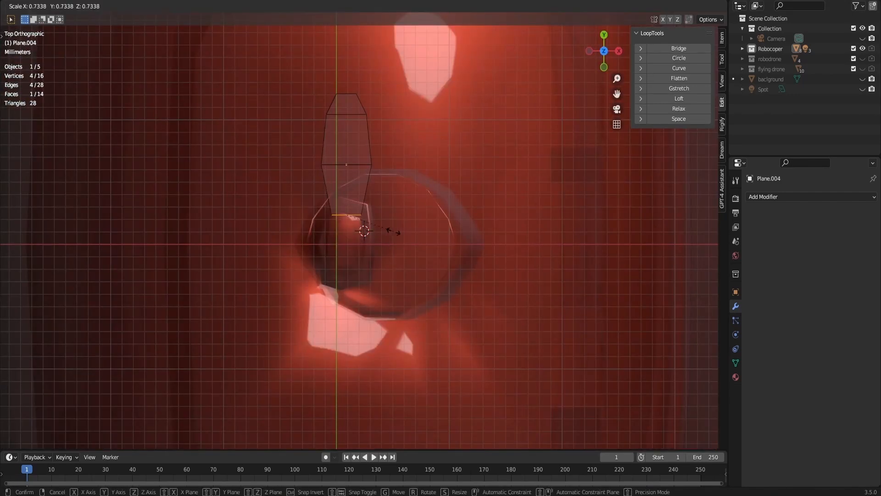
click(393, 232)
- Select the blade's tip face, extrude it about 0.0008 m, scale it to about 0.473 and turn X-ray off
drag(340, 85, 377, 97)
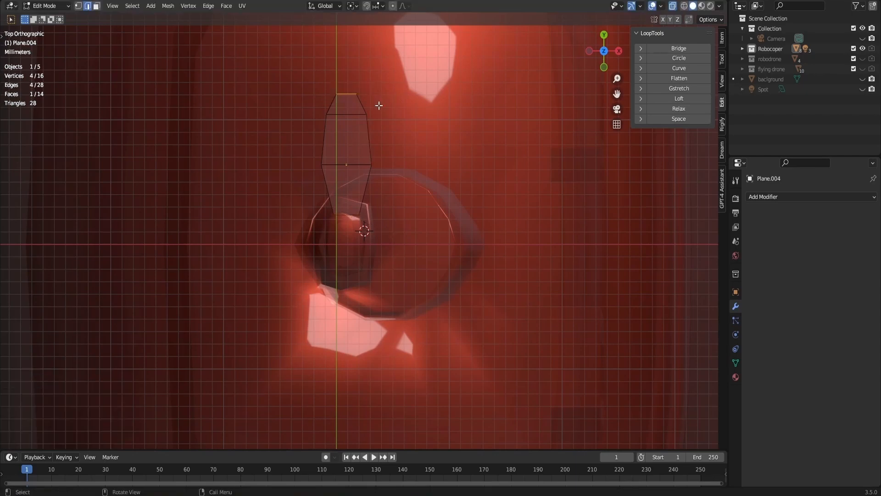
key(e)
click(397, 112)
key(s)
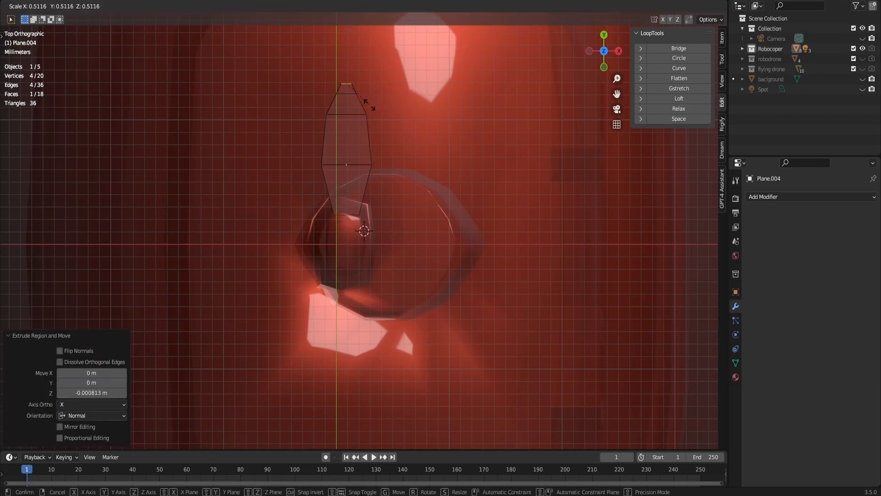
click(367, 103)
click(673, 7)
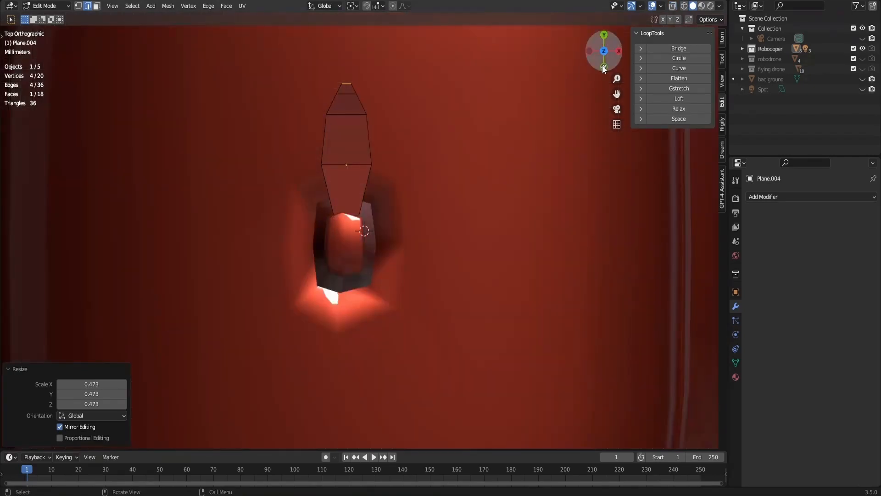
- Return to Object Mode and apply Shade Smooth to the blade
drag(604, 65, 503, 4)
click(446, 230)
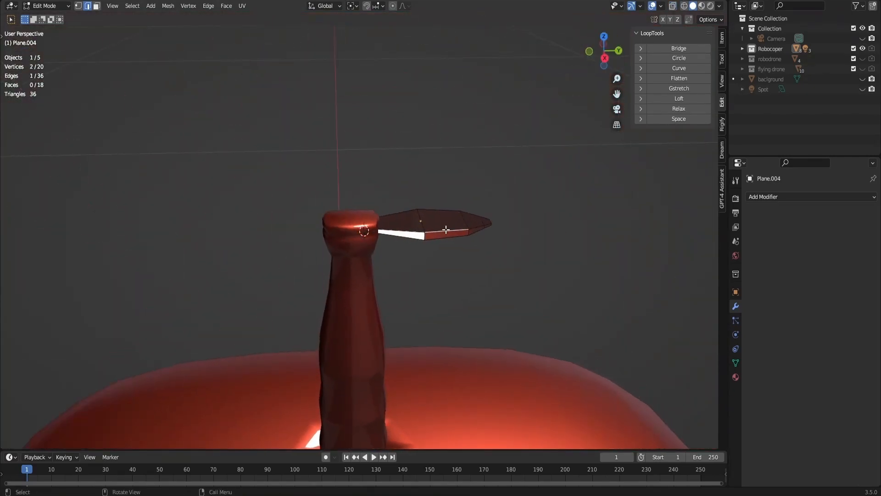
key(Tab)
right_click(439, 232)
click(438, 232)
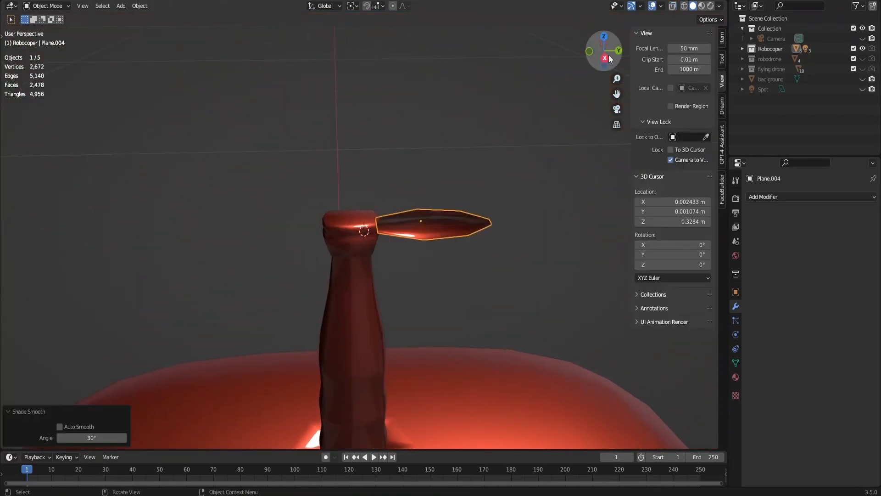
drag(604, 52, 596, 19)
mouse_move(602, 149)
mouse_down()
mouse_move(603, 48)
mouse_move(604, 142)
mouse_up()
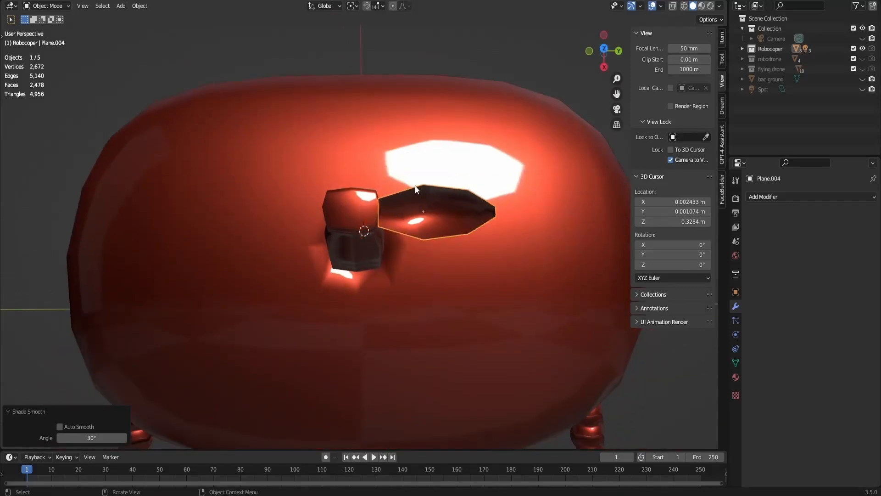
- In the head's mesh, select the centre vertex on top of the antenna cap and snap the 3D cursor to it
key(Tab)
key(Tab)
click(362, 202)
key(Tab)
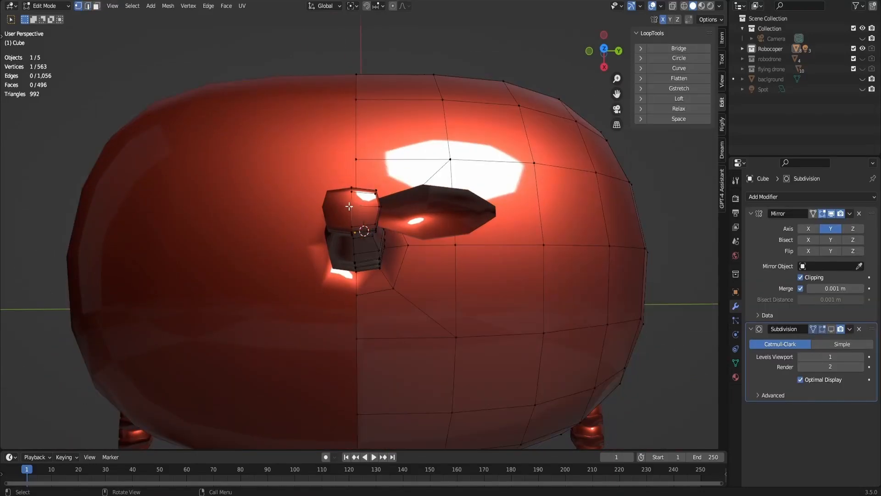
key(shift+s)
click(374, 224)
key(Tab)
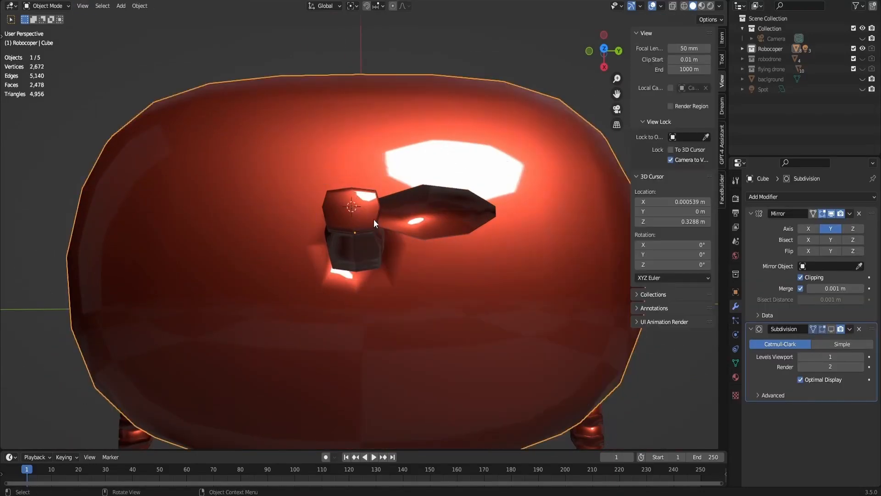
- Set the transform pivot point to the 3D cursor and select the blade
click(357, 6)
click(369, 28)
click(403, 222)
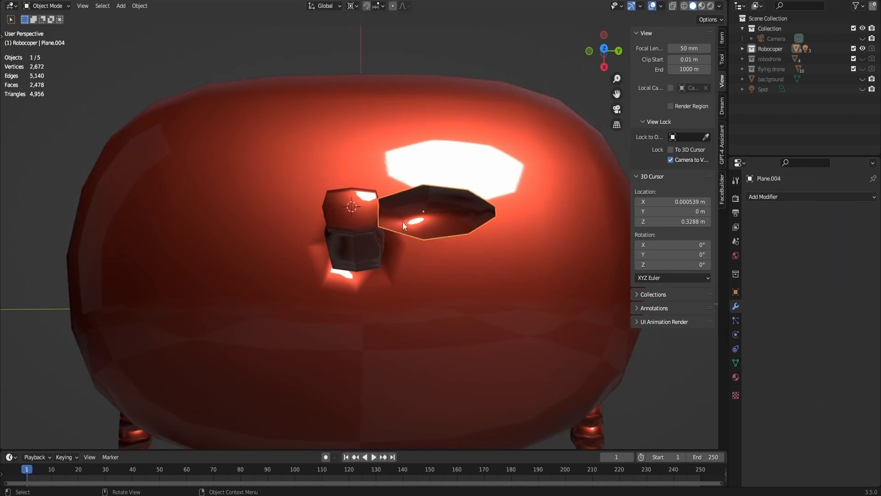
key(Tab)
key(r)
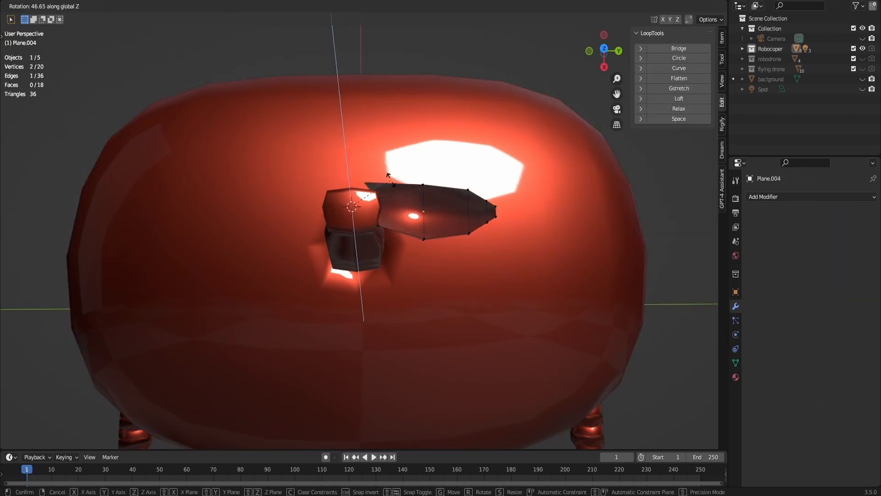
click(348, 148)
key(Tab)
click(417, 184)
- Duplicate the blade and rotate the copy 90° about the Z axis around the antenna cap
click(430, 228)
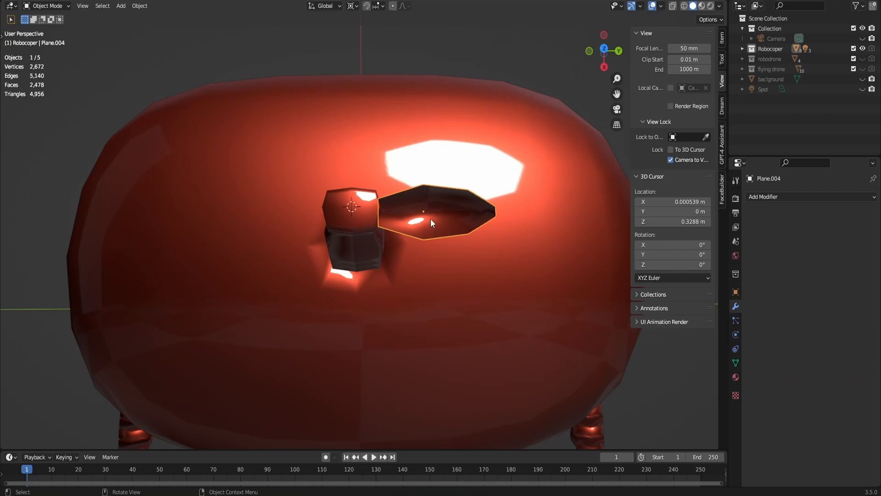
key(shift+d)
text(rz)
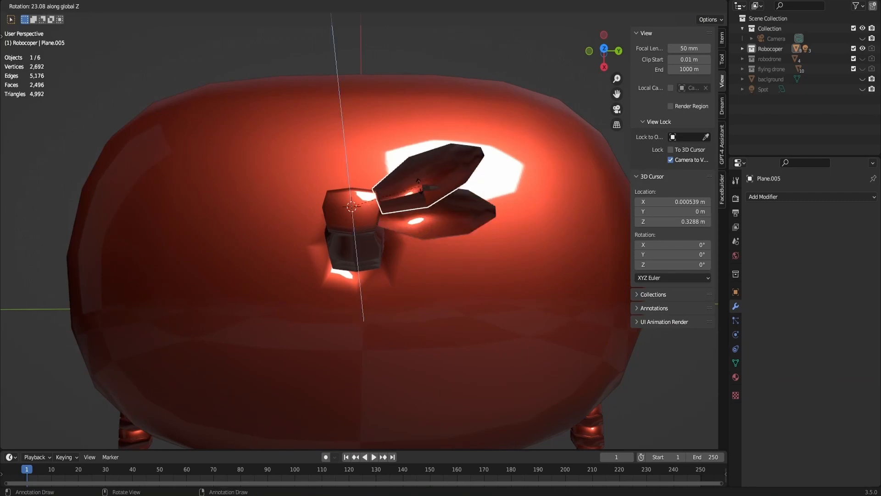
text(90)
key(Return)
- Move the second blade about 0.001 m along X so its inner end meets the antenna cap
key(g)
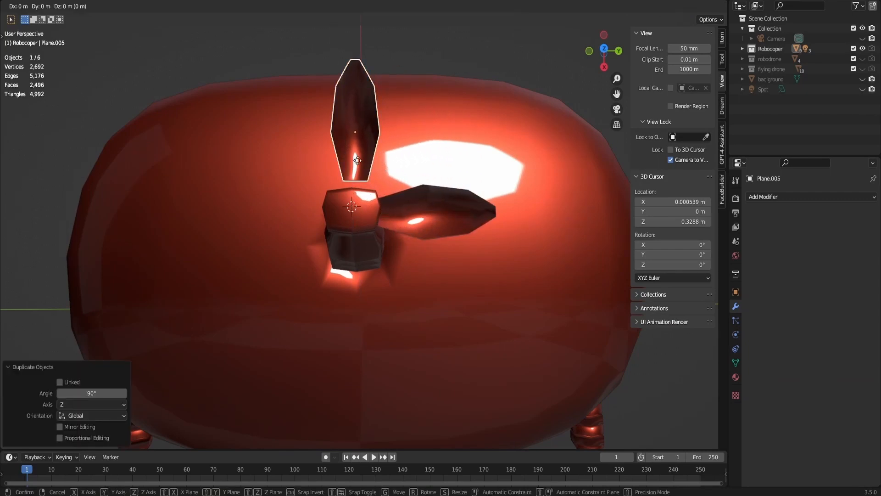
key(y)
key(x)
click(360, 171)
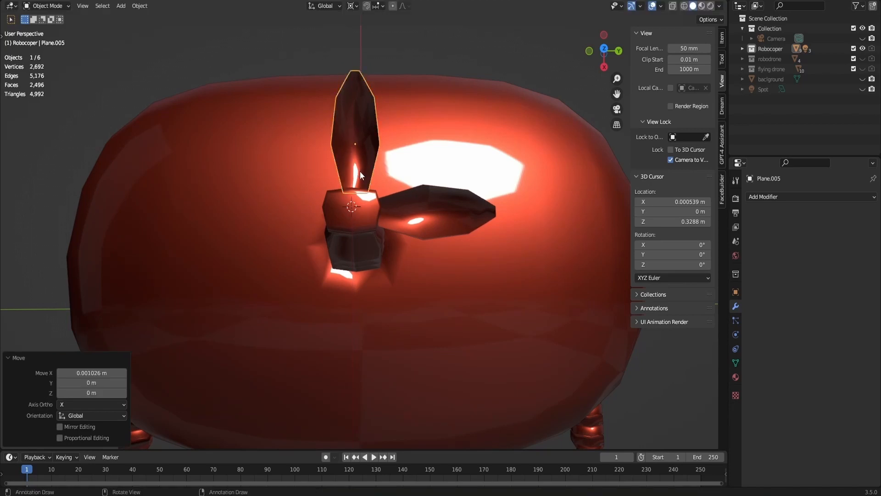
- Duplicate the second blade and rotate the copy about 89.5° around the Z axis to sit opposite the first blade
key(shift+d)
key(r)
key(z)
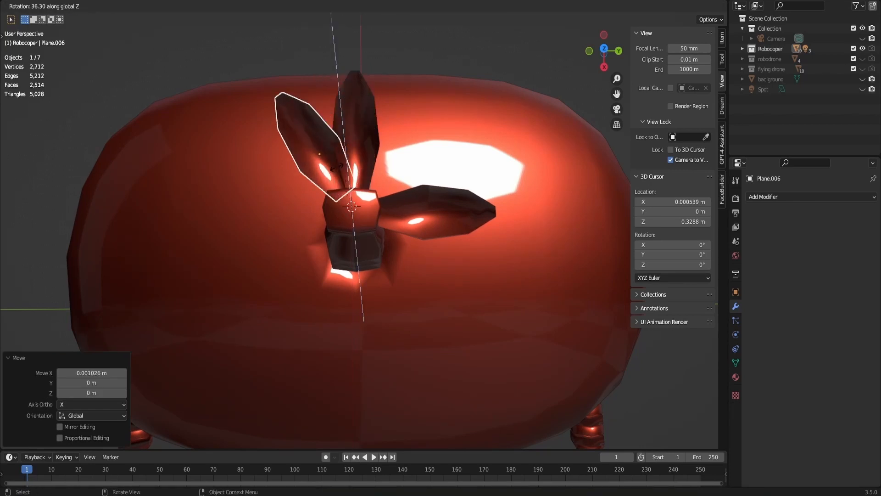
click(306, 193)
- Duplicate the third blade and rotate the copy about 93° around the Z axis to fill the propeller's remaining gap
key(shift+d)
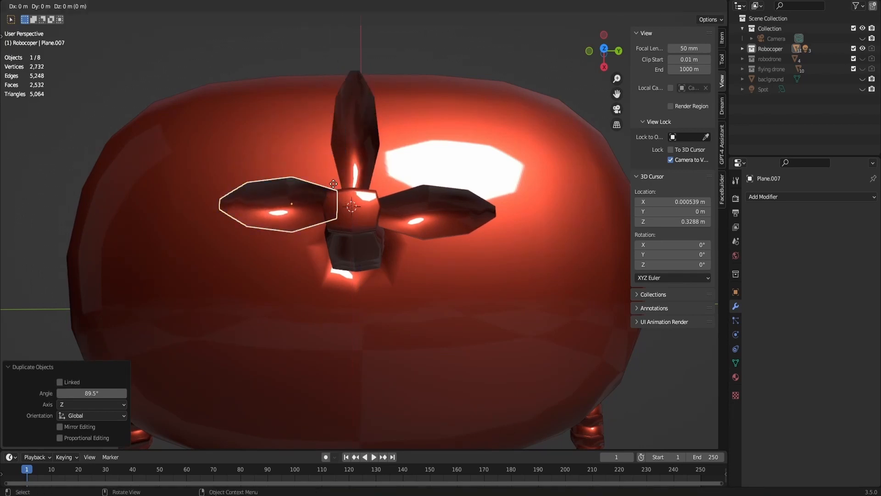
key(r)
key(z)
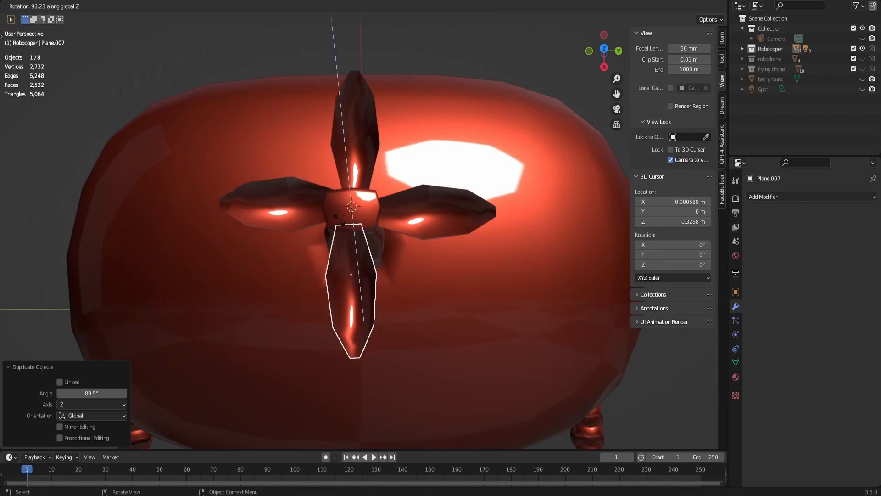
click(331, 226)
click(513, 75)
- Examine the whole robot with the propeller on its antenna from several angles, ending at the front
scroll(513, 75, down, 5)
drag(600, 50, 694, 3)
scroll(360, 240, down, 6)
middle_drag(368, 239, 266, 264)
scroll(331, 249, down, 5)
drag(604, 51, 680, 28)
scroll(520, 245, up, 3)
shift+middle_drag(519, 244, 522, 207)
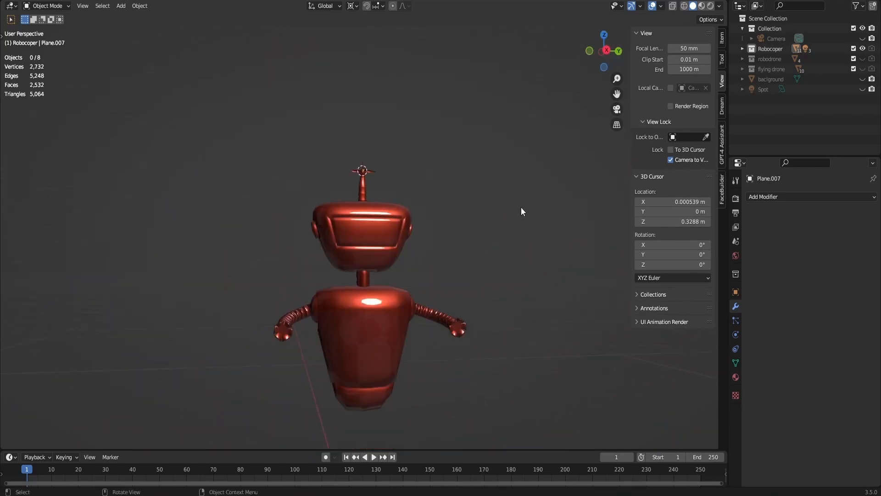
- Add a cube for a new robot variation, shrink it by factors of 0.287 and 0.687, and raise it along Z above the origin
click(431, 261)
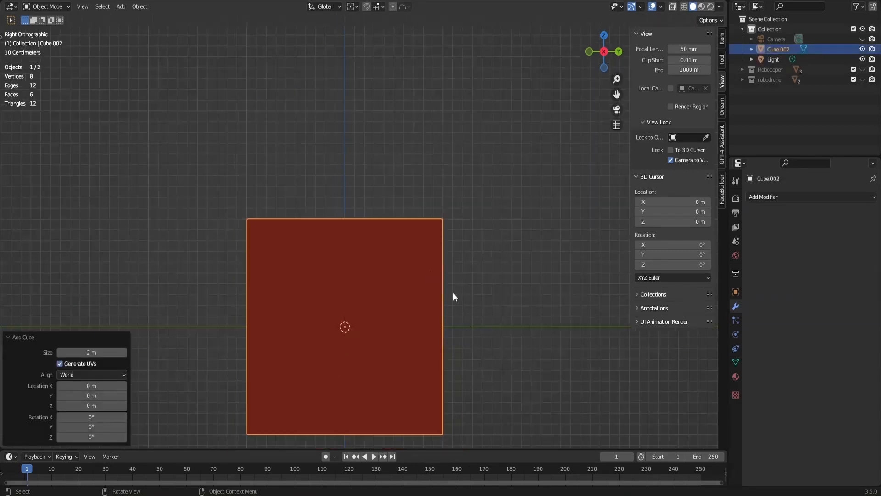
key(s)
click(392, 339)
key(g)
key(z)
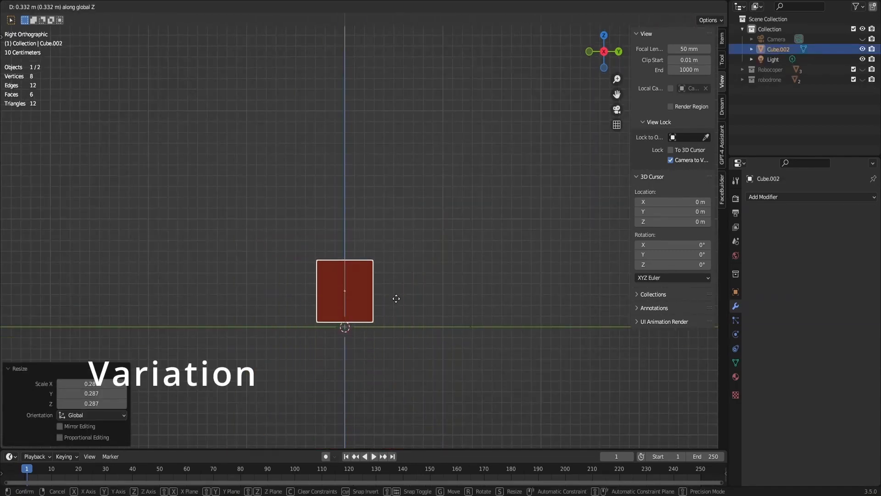
click(397, 306)
key(s)
click(387, 303)
shift+middle_drag(385, 305, 403, 238)
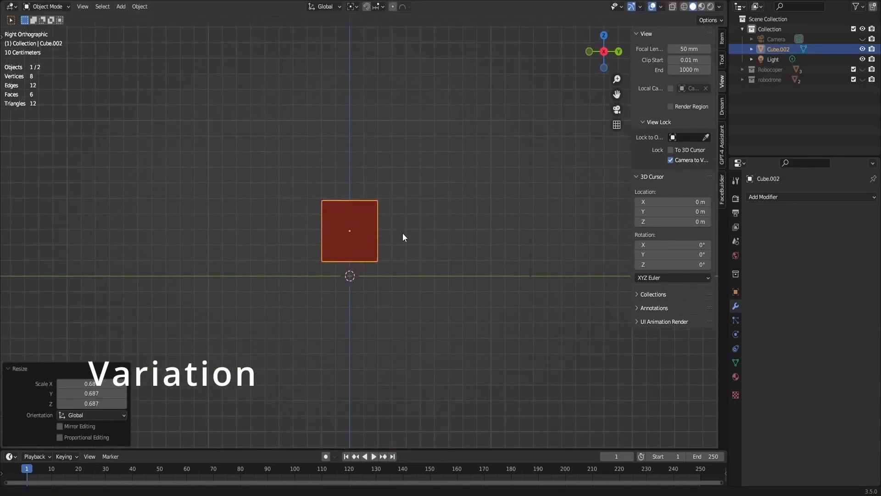
- Add a Subdivision modifier with viewport level 2 to the cube
scroll(404, 238, up, 5)
key(ctrl+2)
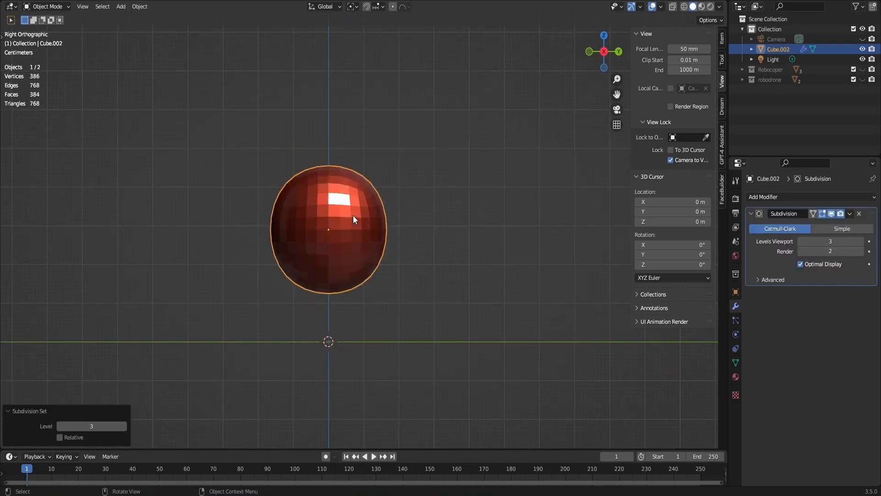
key(ctrl+z)
key(ctrl+2)
- Select the cube's top face in edit mode and lower it along the Z axis
middle_drag(412, 138, 349, 192)
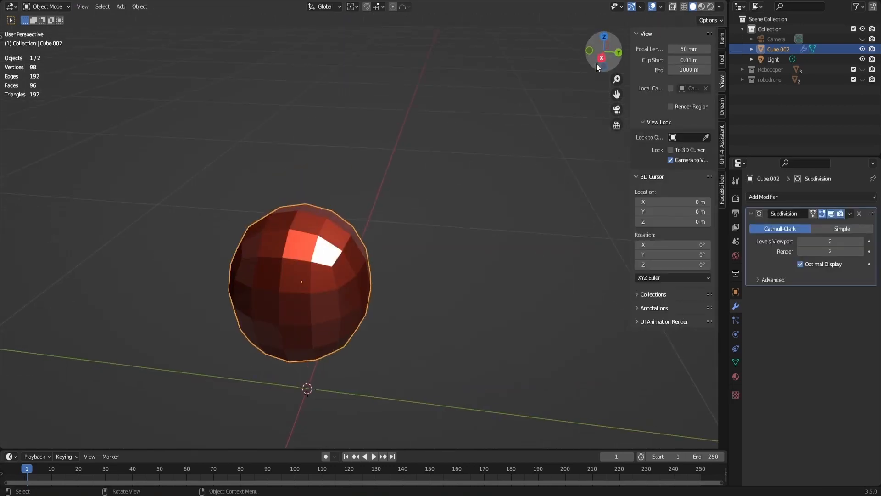
key(Tab)
click(335, 214)
click(601, 58)
key(g)
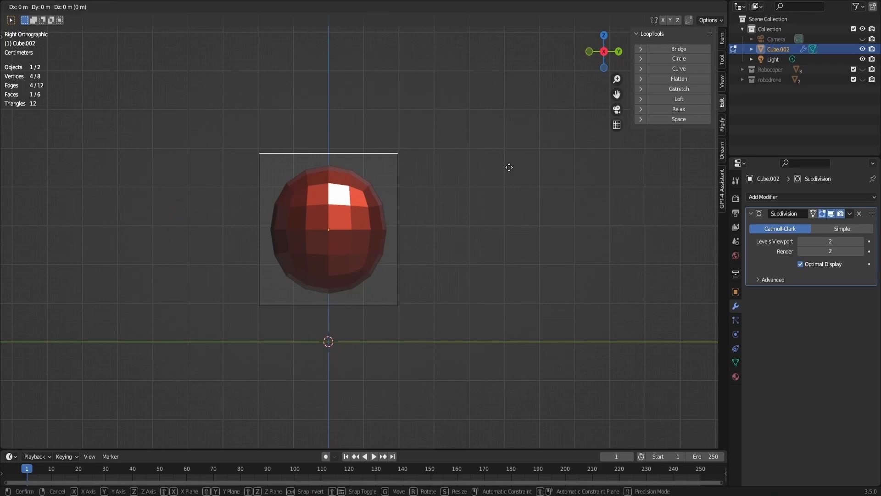
key(z)
click(493, 194)
- Extrude the top face about 0.057 m, shrink it, and extrude it another 0.128 m or so upward as a narrow neck
key(e)
click(493, 182)
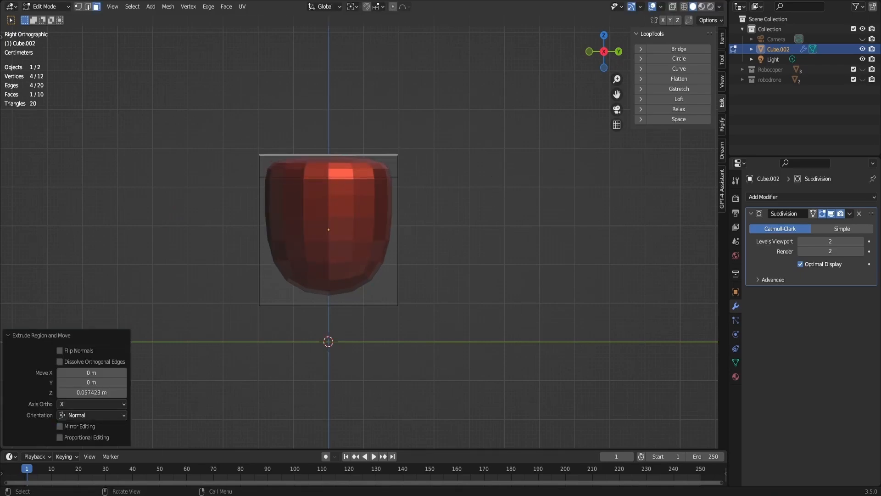
key(s)
click(390, 168)
key(e)
click(394, 118)
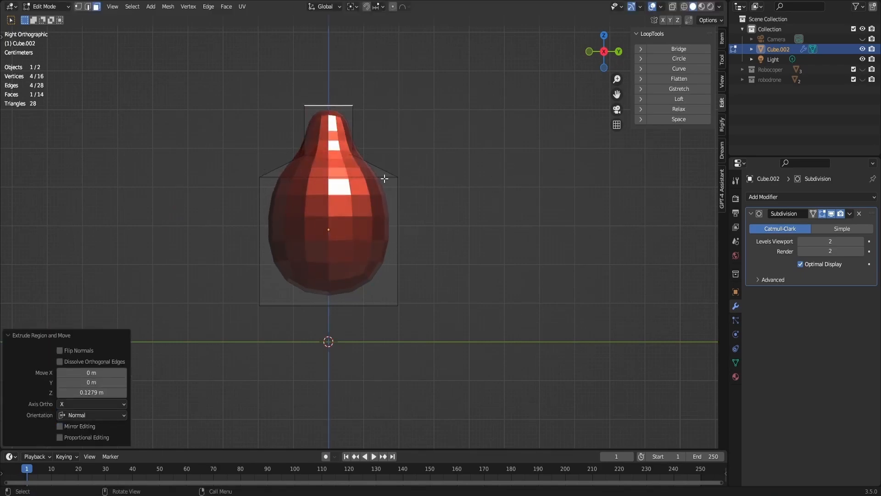
- Move the edge loop at the body's shoulder about 0.107 m down along Z
key(2)
alt+click(385, 177)
key(g)
click(404, 220)
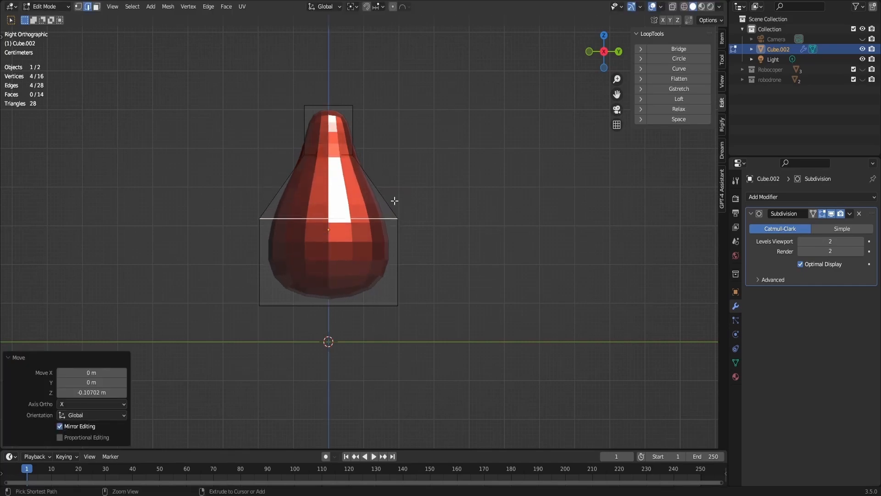
- Add an edge loop between the shoulder and the neck, scale it by 0.678, and move it slightly down
key(ctrl+r)
click(395, 198)
right_click(395, 199)
key(s)
click(425, 198)
key(g)
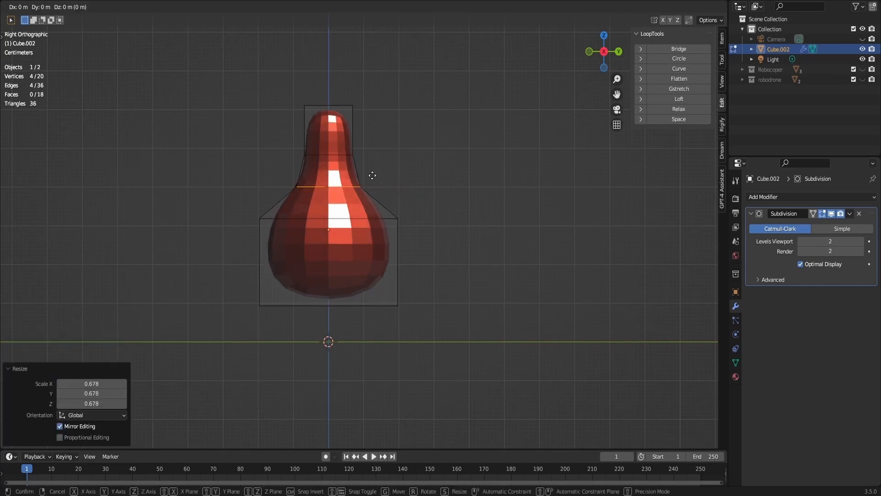
click(374, 187)
- Move the edge loop at the neck's base about 0.054 m down along Z
alt+click(344, 155)
key(g)
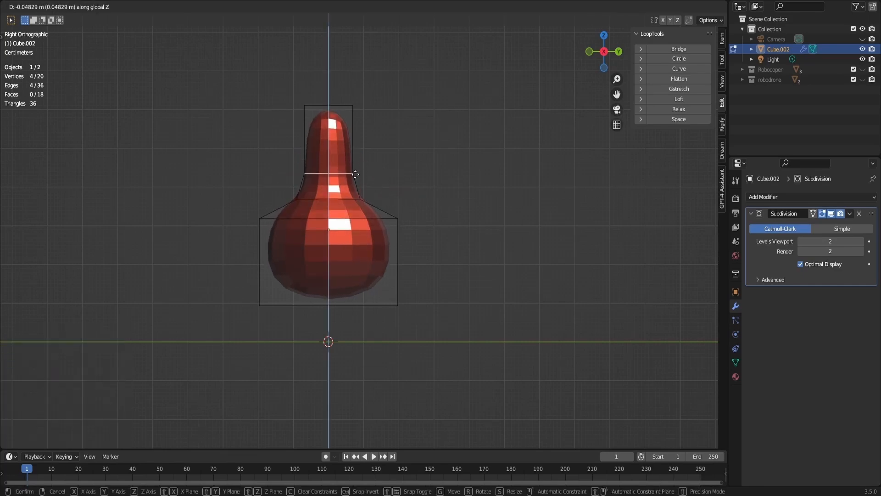
click(348, 157)
- Turn on X-ray, select the neck's top edges, and lower them about 0.102 m along Z to shorten the neck
drag(604, 52, 601, 58)
click(601, 58)
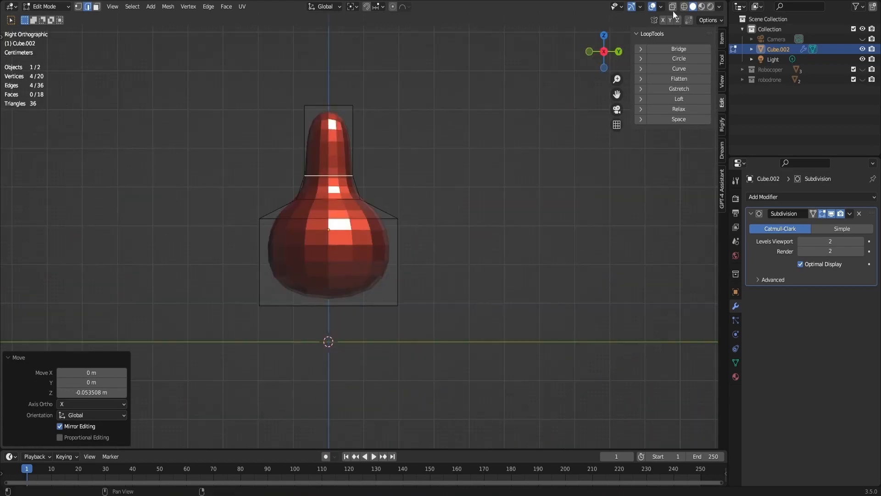
click(673, 7)
drag(262, 74, 397, 119)
key(g)
key(z)
click(373, 153)
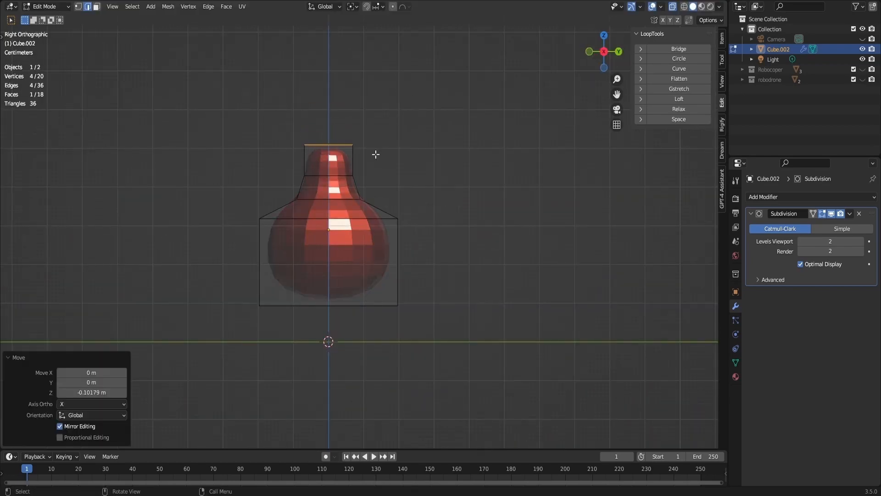
- Grow the selection from the neck's top and widen it slightly in X and Y only
key(ctrl+KP_Add)
key(s)
key(shift+z)
click(382, 157)
click(401, 196)
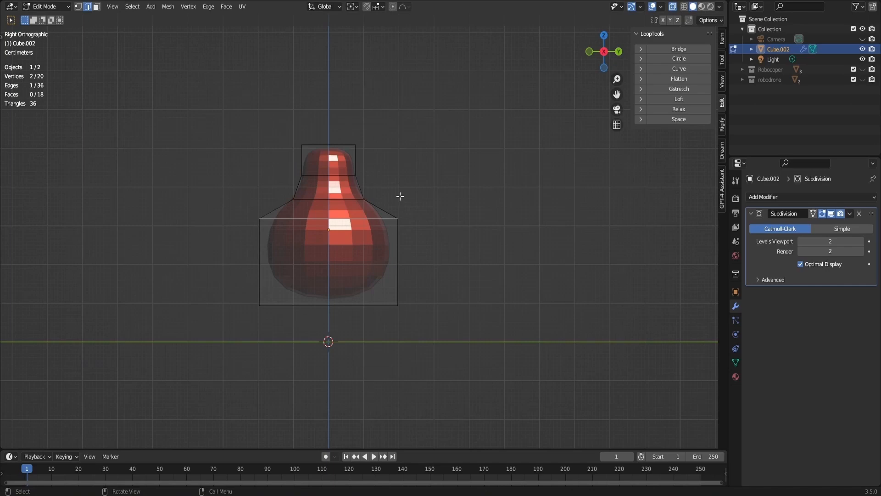
- Add an edge loop around the lower body, scale it by 1.208, and slide it slightly upward
key(ctrl+r)
click(395, 263)
click(400, 262)
key(s)
click(405, 262)
key(g)
key(g)
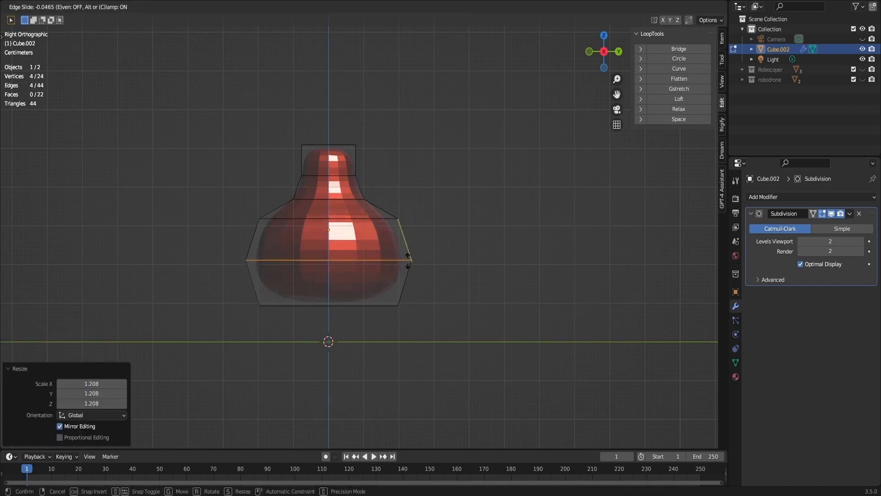
click(408, 257)
click(426, 255)
key(ctrl+b)
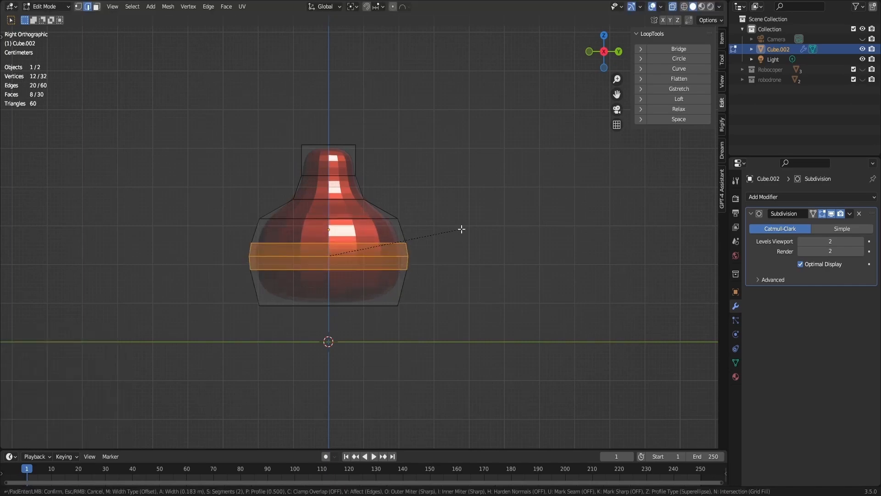
right_click(462, 227)
- Return to object mode, turn off X-ray, and shade the pear-shaped body smooth
key(Tab)
click(398, 316)
click(672, 6)
click(326, 217)
right_click(327, 218)
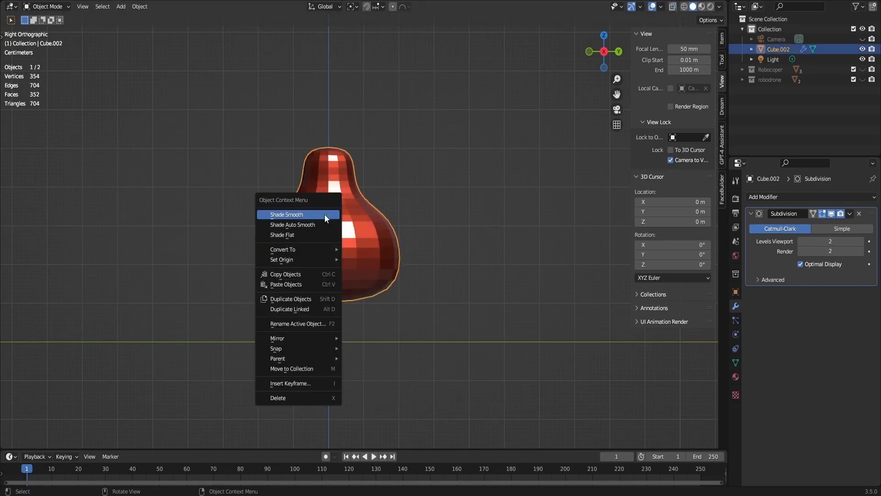
click(327, 216)
- Apply the Subdivision modifier to the body and return to edit mode
scroll(363, 231, up, 3)
key(Tab)
key(Tab)
key(ctrl+a)
key(Tab)
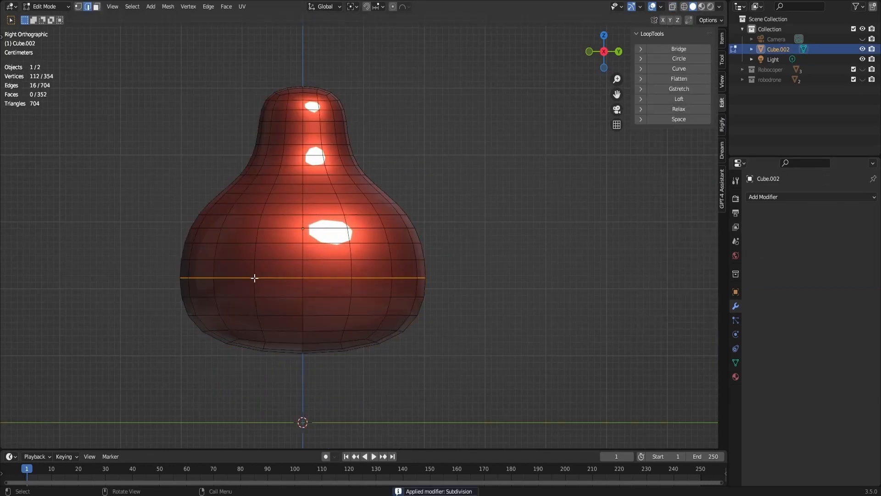
- Select a block of faces four wide and three tall across the front of the lower body
key(3)
scroll(264, 262, up, 1)
click(249, 237)
shift+click(230, 237)
shift+click(230, 256)
shift+click(232, 276)
shift+click(260, 277)
shift+click(268, 255)
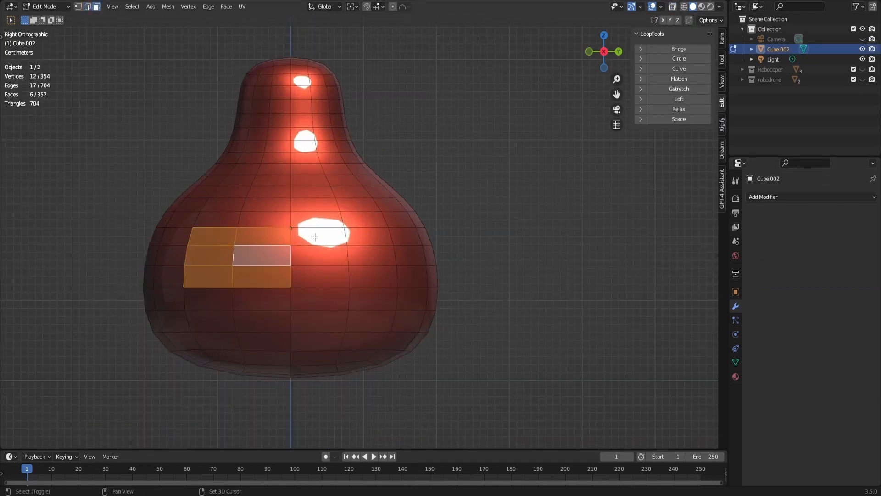
shift+click(322, 237)
shift+click(361, 237)
shift+click(369, 256)
shift+click(329, 275)
shift+click(329, 256)
shift+click(369, 275)
- Extrude the front block of faces in place and scale it to about 0.95 as an inset panel
drag(604, 65, 608, 68)
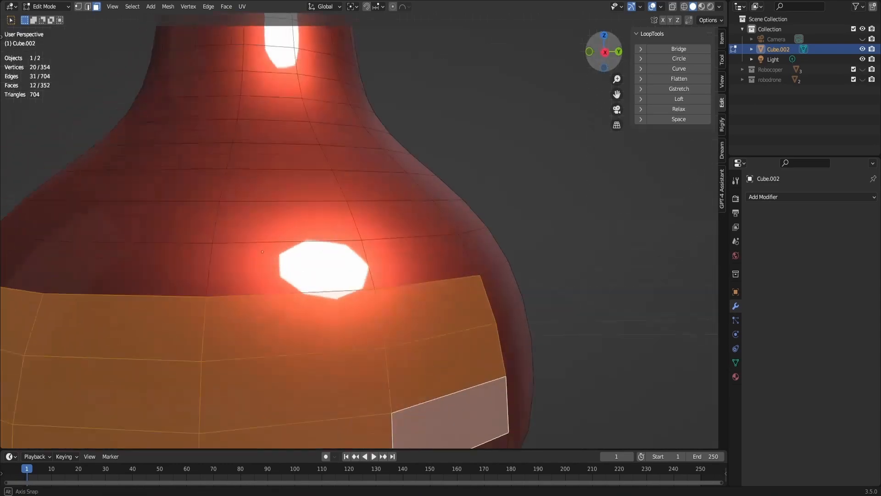
scroll(572, 112, down, 3)
key(e)
right_click(541, 241)
key(s)
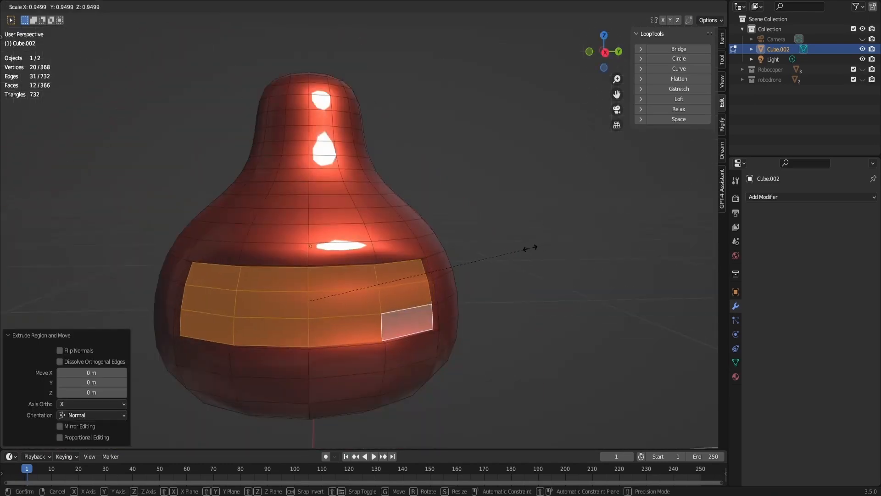
click(530, 248)
- Grow the selection around the front panel, apply Smooth Vertices, and deselect everything
key(ctrl+KP_Add)
click(188, 6)
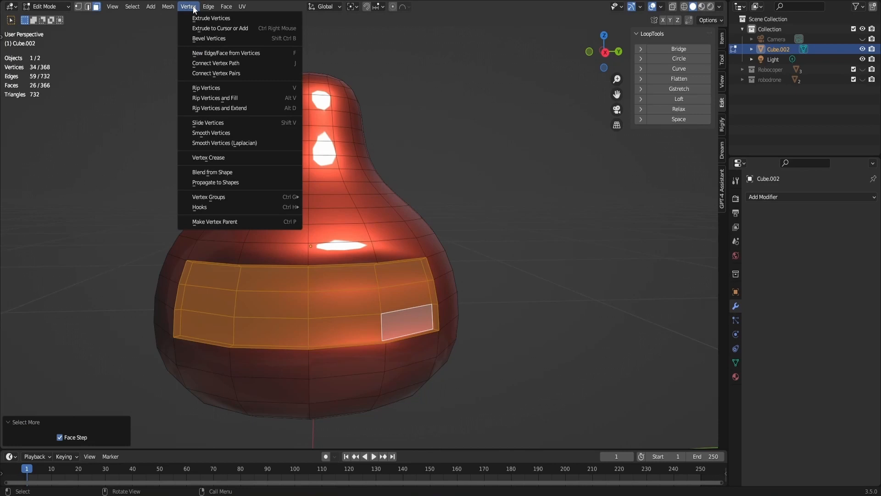
click(214, 137)
click(491, 169)
- Select the four central faces on the underside of the body
scroll(491, 168, down, 2)
drag(604, 55, 552, 15)
scroll(374, 206, up, 3)
shift+middle_drag(374, 207, 517, 134)
shift+click(328, 180)
shift+click(300, 201)
shift+click(333, 221)
shift+click(371, 196)
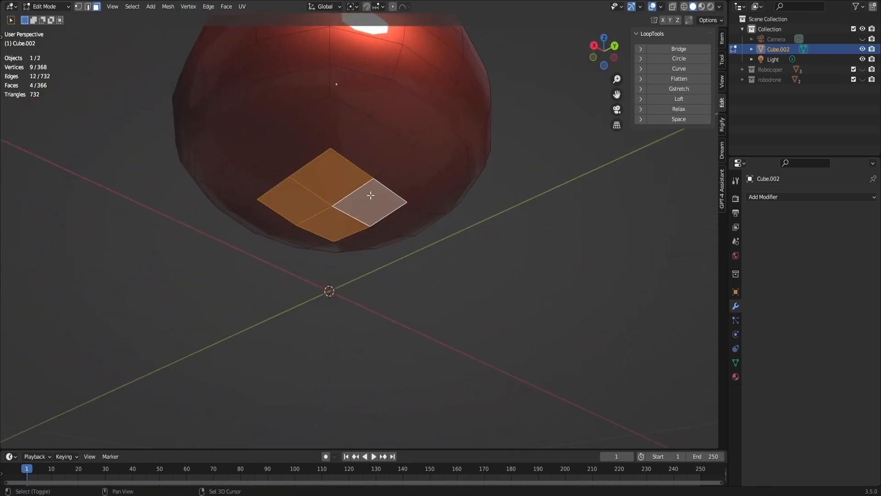
- Extrude the four underside faces in place, scale them by 0.885, and round them with LoopTools Circle
key(e)
right_click(403, 189)
key(s)
click(439, 221)
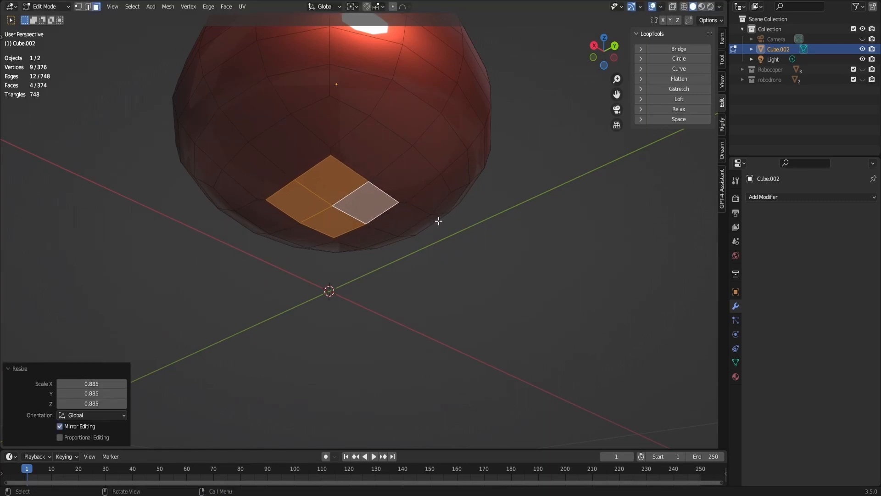
click(684, 63)
- Inset the round underside faces by a factor of 0.912 and extrude them inward into the body
key(e)
right_click(525, 195)
key(e)
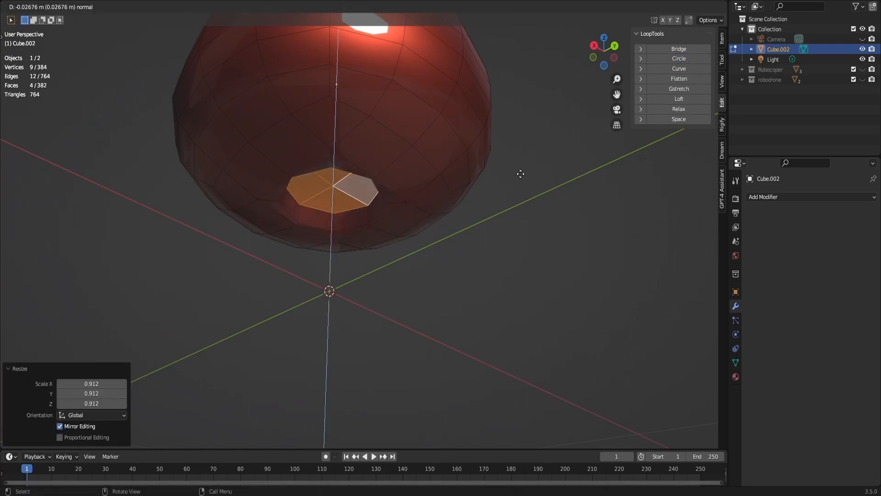
click(521, 206)
- Shrink the recessed faces, extrude them about 0.014 m outward, and scale down the end of the nozzle
key(s)
click(488, 211)
key(e)
click(489, 222)
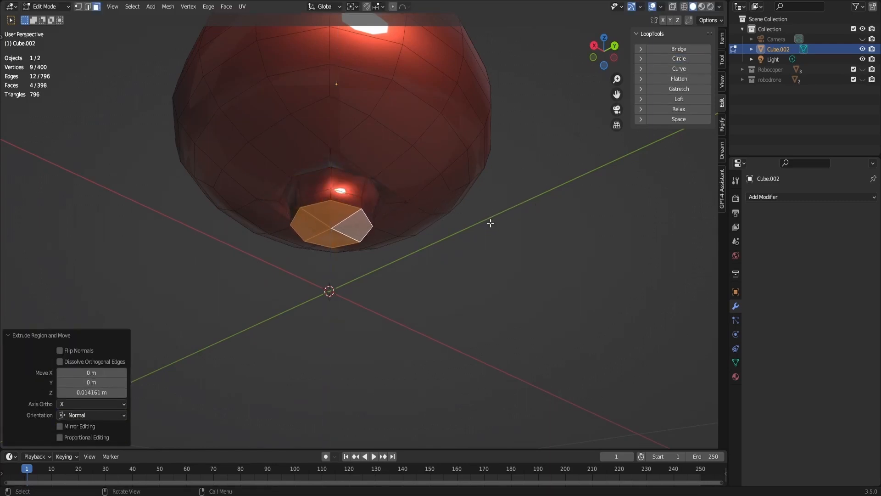
key(s)
click(468, 227)
- Extrude the nozzle's end faces once more and scale them by 0.617
key(e)
click(463, 223)
key(s)
click(410, 209)
- Select the edge loop where the neck meets the body and lower it about 0.006 m along Z
scroll(478, 142, down, 4)
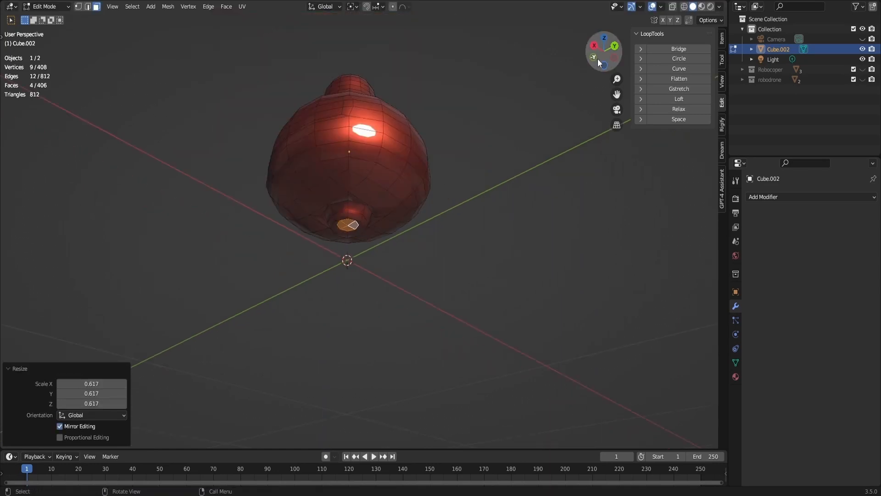
drag(598, 61, 585, 73)
scroll(585, 72, up, 2)
scroll(462, 222, up, 3)
alt+click(462, 223)
scroll(445, 217, down, 3)
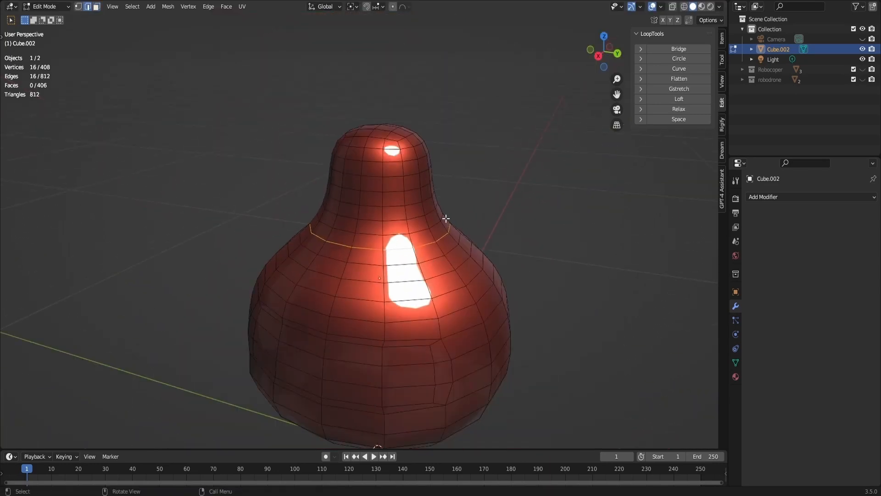
key(g)
key(z)
click(444, 224)
- Bevel the neck-base loop about 0.01 m wide with two segments, then extrude the band about 0.002 m and scale it into a collar
key(ctrl+b)
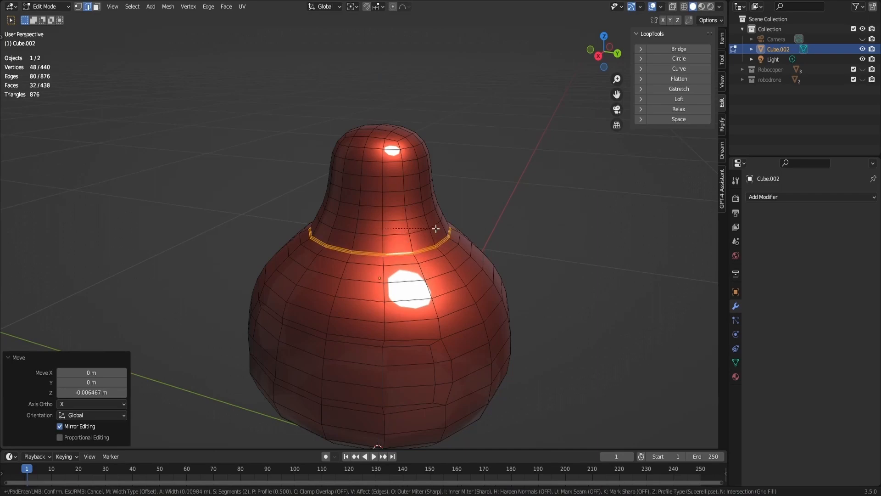
click(436, 228)
key(e)
click(444, 225)
key(g)
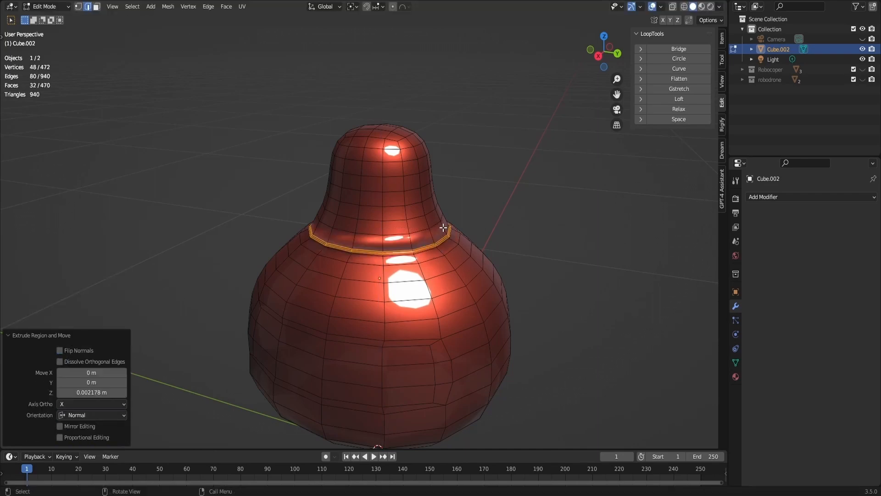
key(s)
click(452, 228)
key(g)
click(454, 229)
scroll(453, 230, up, 6)
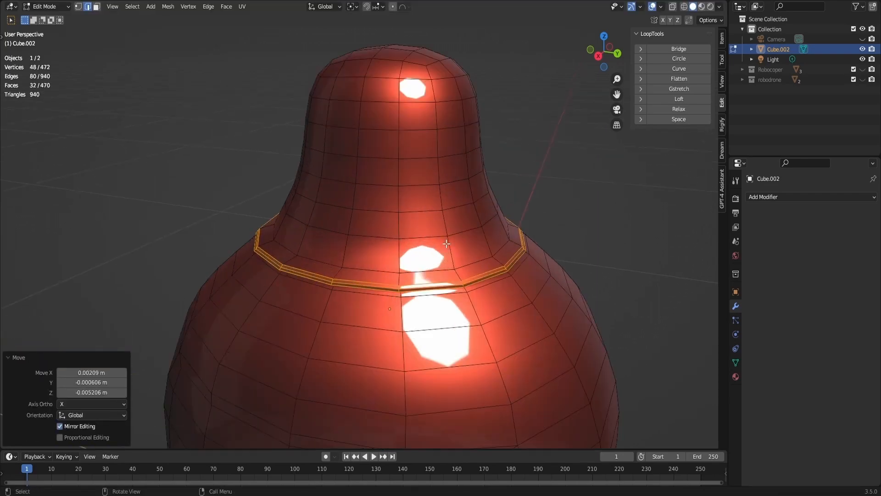
key(ctrl+z)
- Edge-slide the collar's inner loop, and reposition the collar's upper rim loop along the surface
alt+click(522, 346)
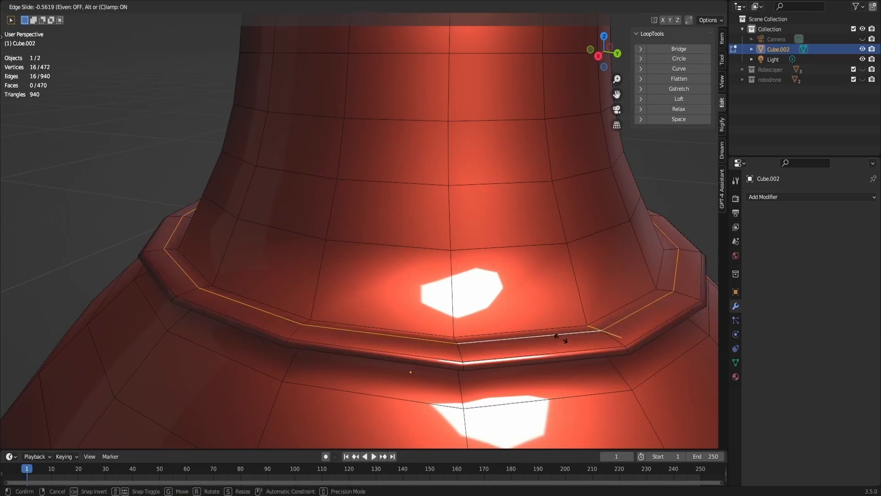
alt+click(579, 361)
key(g)
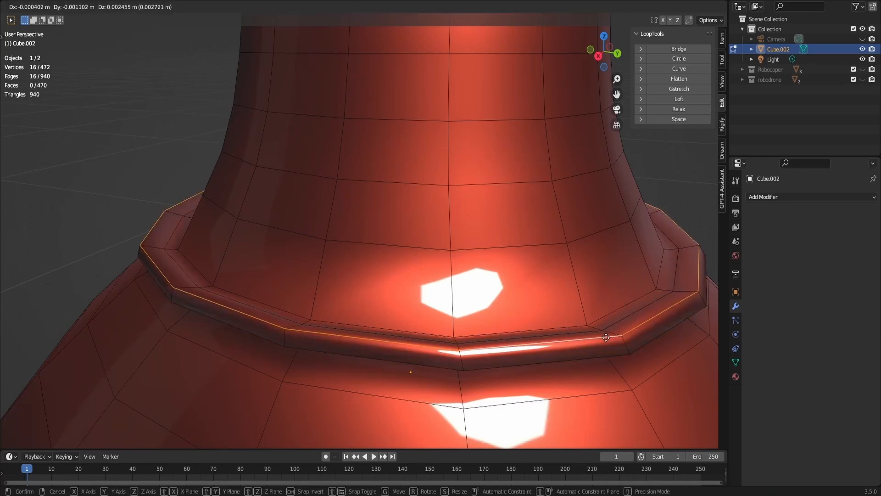
click(600, 329)
- Select the collar's lower rim loop and edge-slide it along the band from a side view
scroll(598, 322, down, 5)
click(596, 55)
alt+click(511, 124)
key(g)
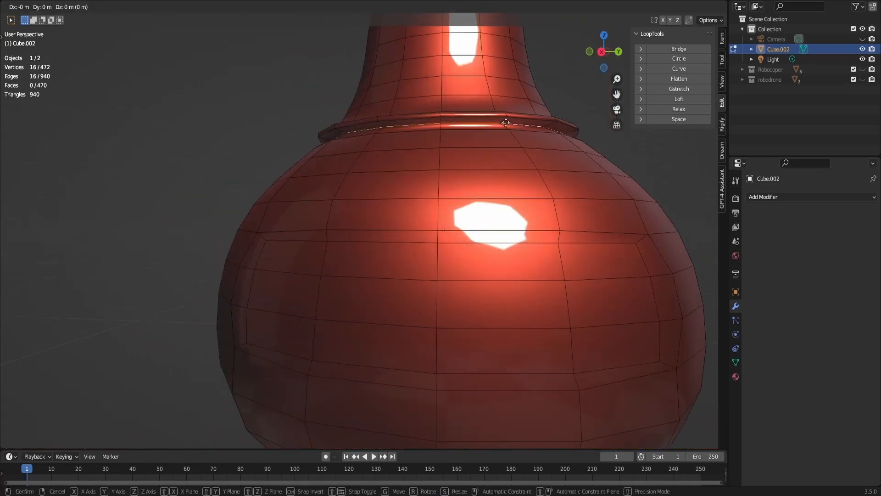
key(g)
click(512, 120)
key(g)
click(512, 120)
- Edge-slide the collar's outer rim loop by a factor of -0.265 and scale it outward to widen the collar
alt+click(516, 118)
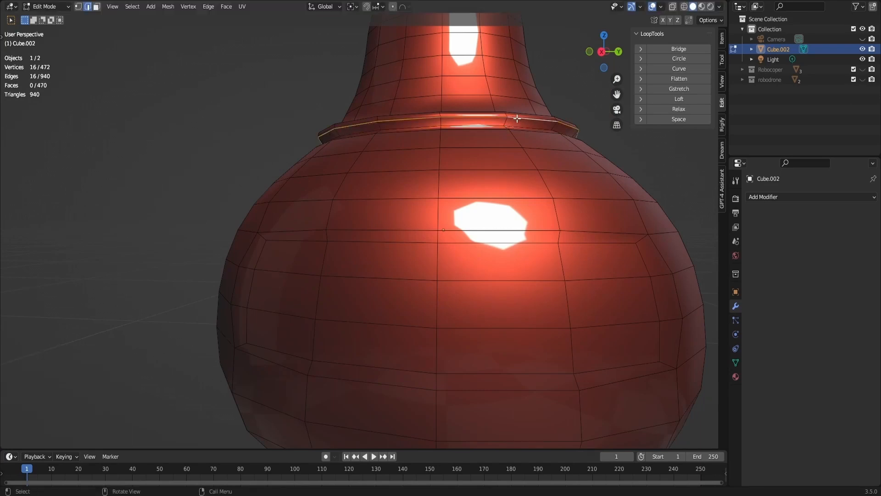
key(g)
key(g)
click(519, 116)
middle_drag(518, 117, 551, 164)
key(g)
key(s)
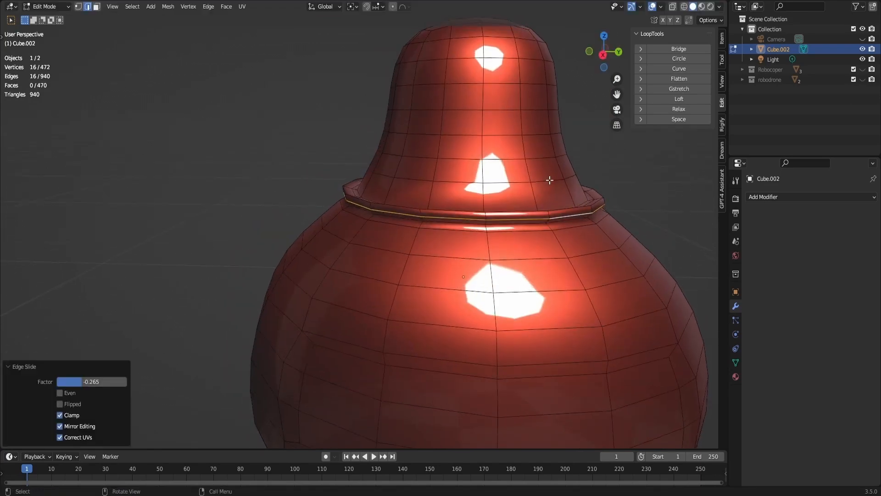
click(556, 179)
- Edge-slide the loop on the neck side of the collar by a factor of about -0.36
alt+click(390, 202)
key(g)
key(g)
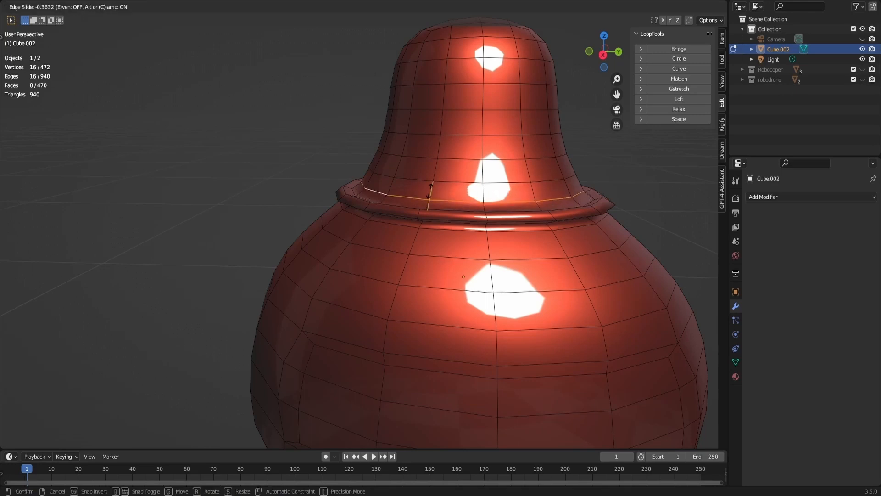
click(432, 189)
- Raise the edge loop in the crease between neck and collar slightly along Z, and leave mesh editing
middle_drag(586, 61, 580, 67)
alt+click(353, 197)
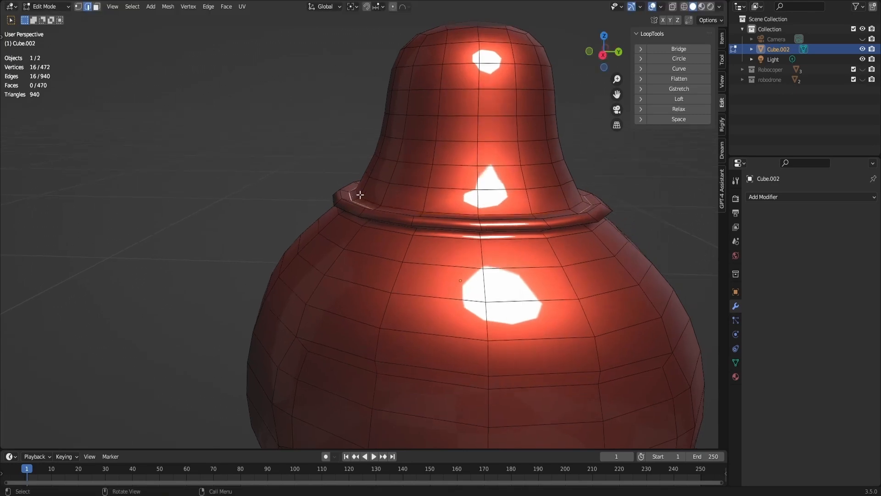
key(g)
key(z)
click(358, 189)
scroll(494, 132, down, 4)
key(Tab)
scroll(496, 131, down, 3)
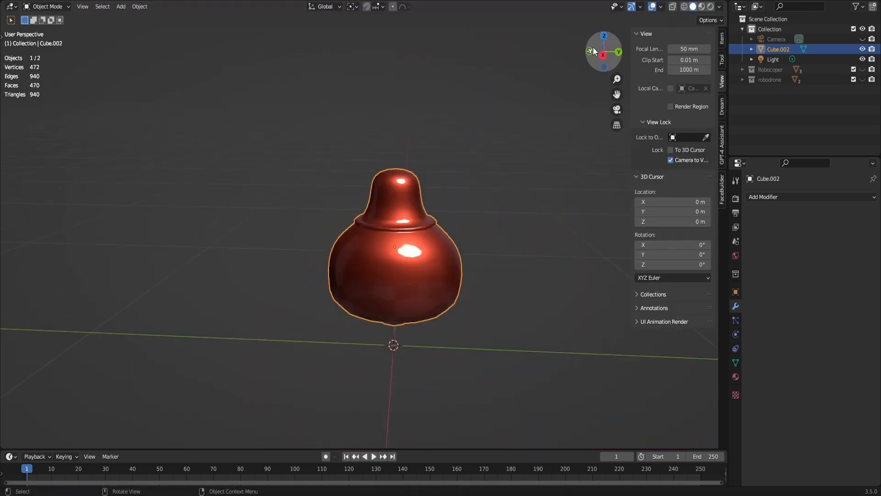
- Raise the lower body edge loop about 0.022 m along Z, using proportional editing with a size of 0.149 m
drag(593, 52, 482, 47)
key(Tab)
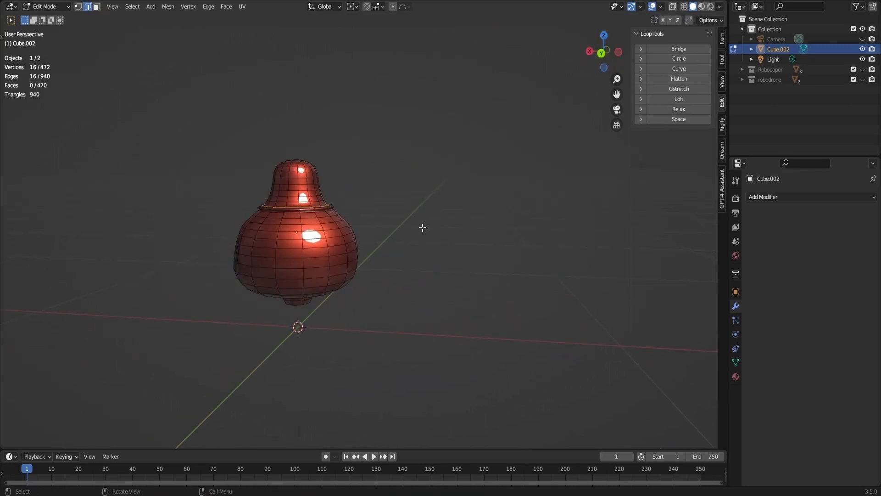
click(600, 55)
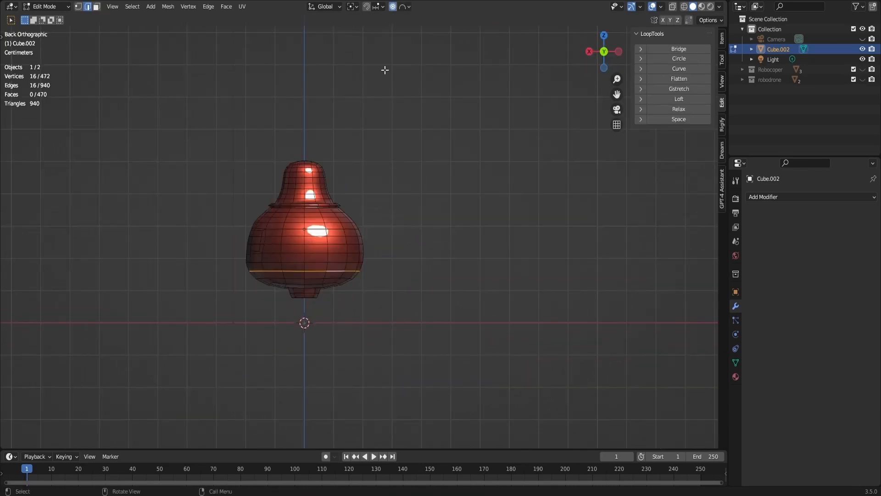
scroll(388, 265, up, 1)
key(g)
key(z)
scroll(388, 263, up, 15)
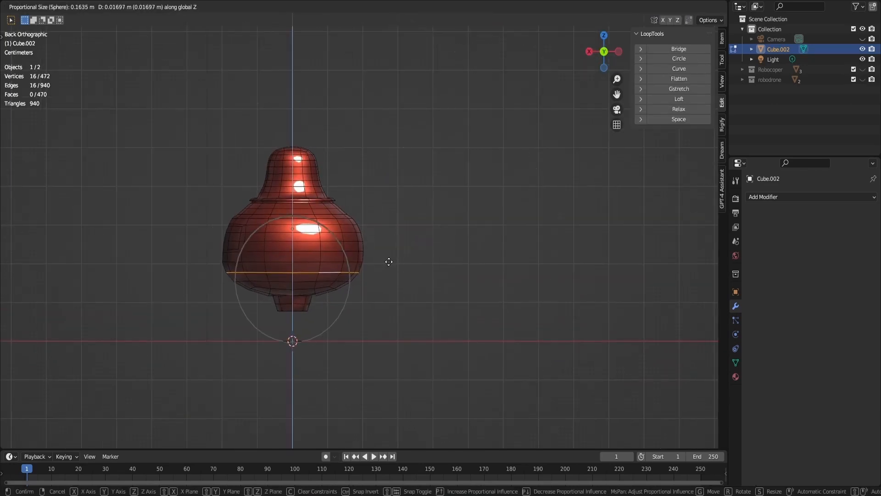
scroll(389, 260, up, 1)
click(390, 258)
- Raise the body loop just below the collar about 0.0045 m along Z with a proportional size of about 0.063 m
click(589, 52)
scroll(559, 190, up, 2)
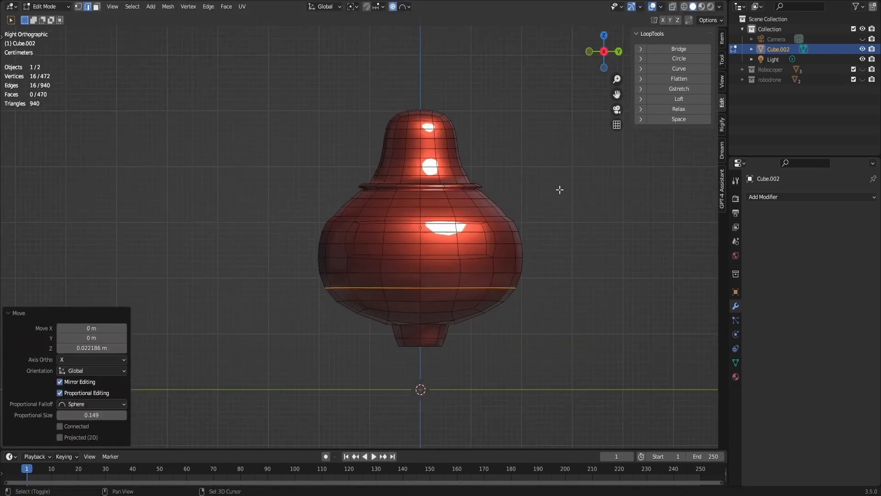
shift+middle_drag(560, 189, 501, 188)
alt+click(418, 204)
key(g)
key(z)
scroll(418, 203, up, 9)
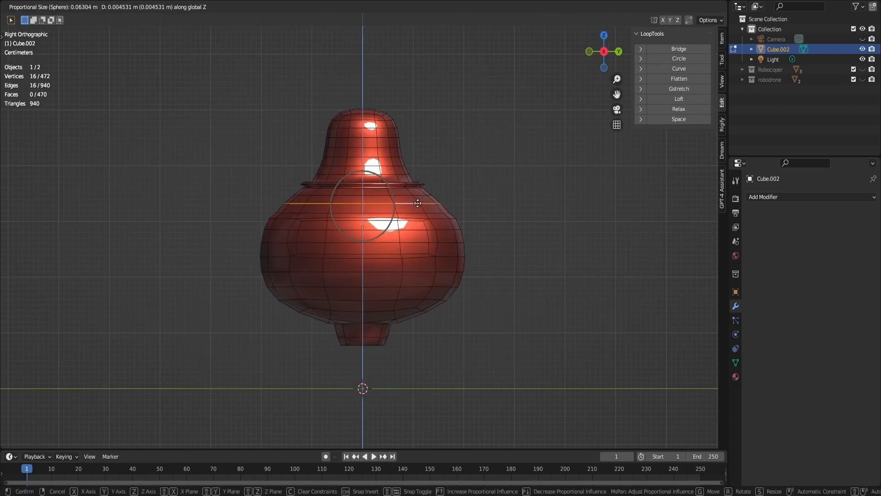
click(477, 152)
- Examine the separate front visor panel on the refined drone, briefly hiding it, and select the body
scroll(478, 151, up, 2)
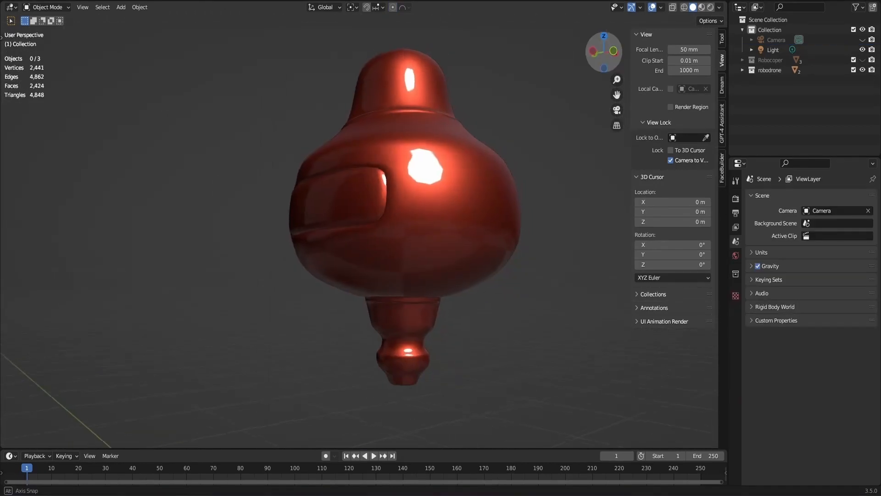
middle_drag(349, 220, 332, 230)
click(345, 217)
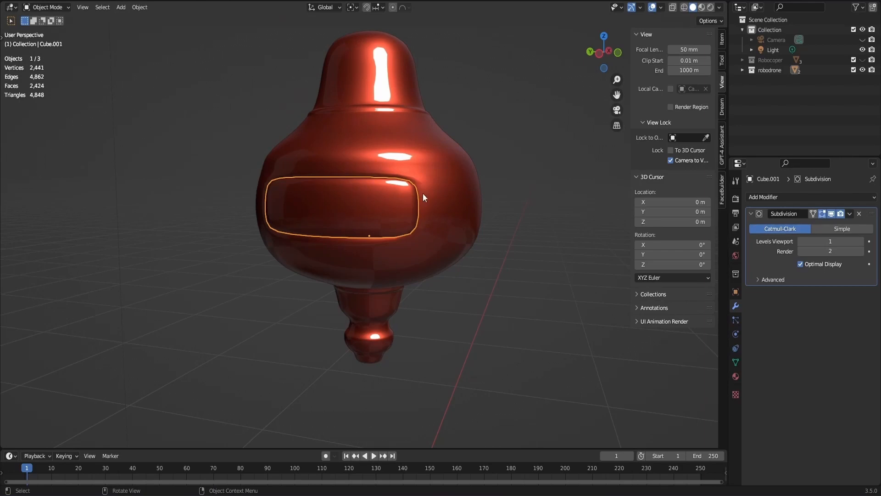
scroll(431, 234, down, 1)
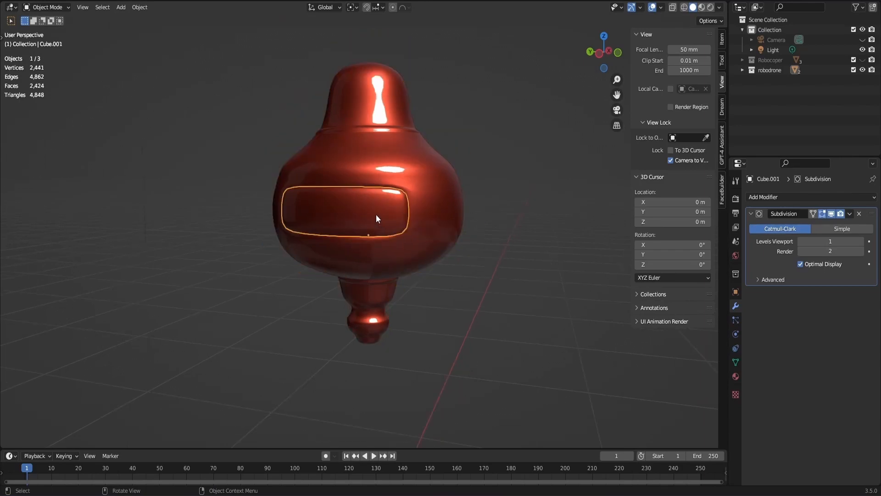
key(h)
key(ctrl+z)
click(457, 181)
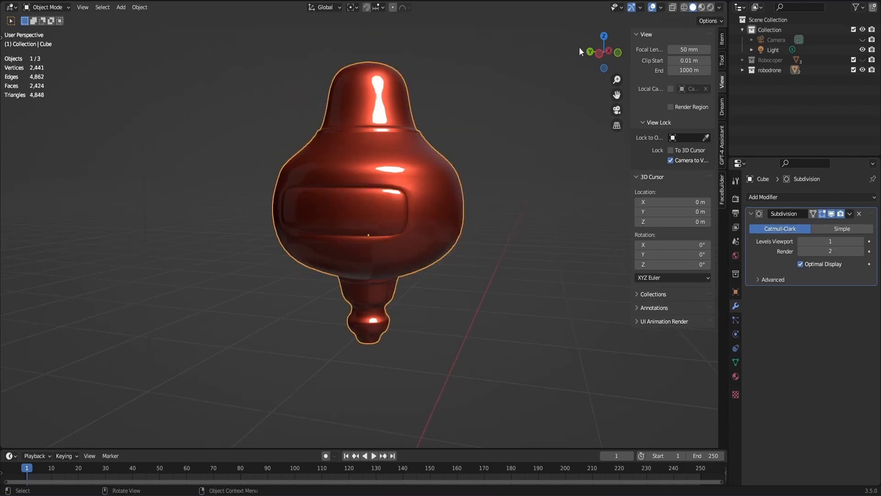
- Examine the drone's nozzle and body from several sides, comparing the body with Subdivision viewport display off and on
drag(595, 51, 579, 112)
scroll(442, 283, up, 4)
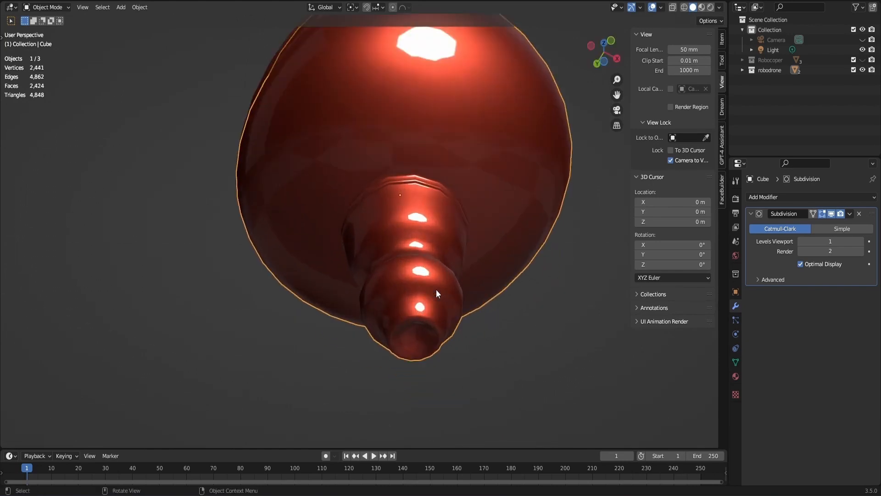
drag(616, 45, 611, 45)
click(607, 49)
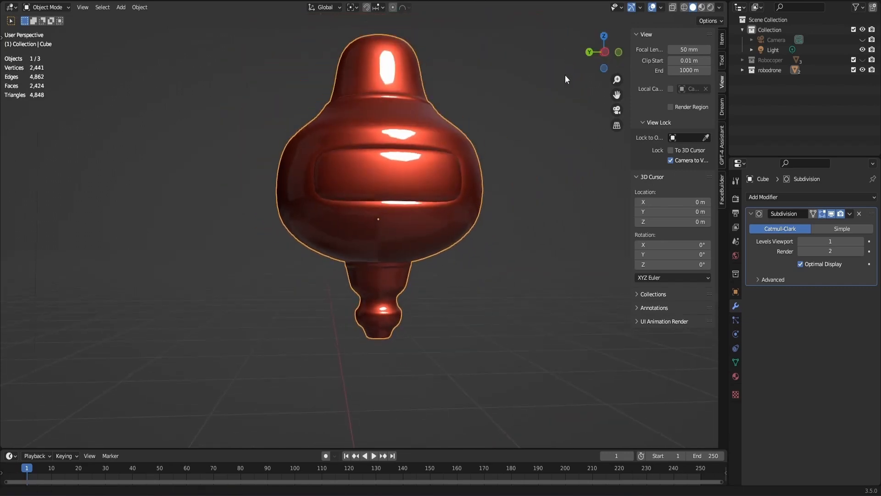
click(831, 214)
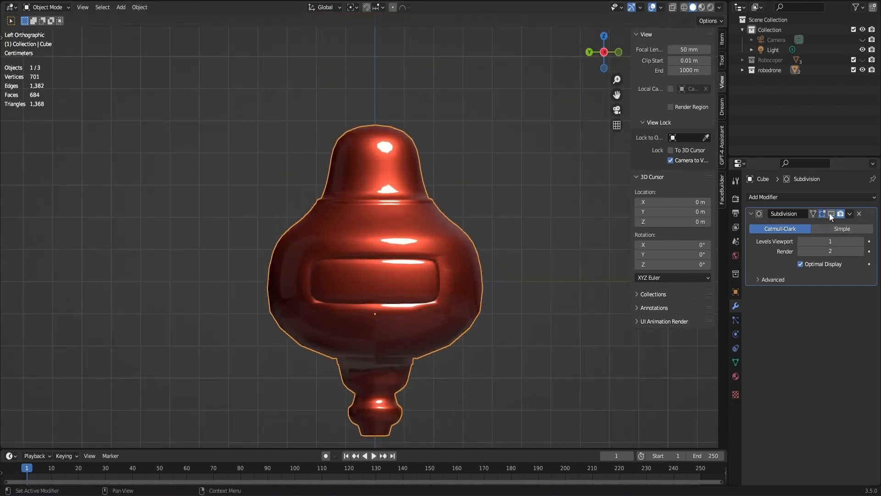
click(830, 213)
drag(598, 69, 532, 68)
scroll(358, 290, up, 3)
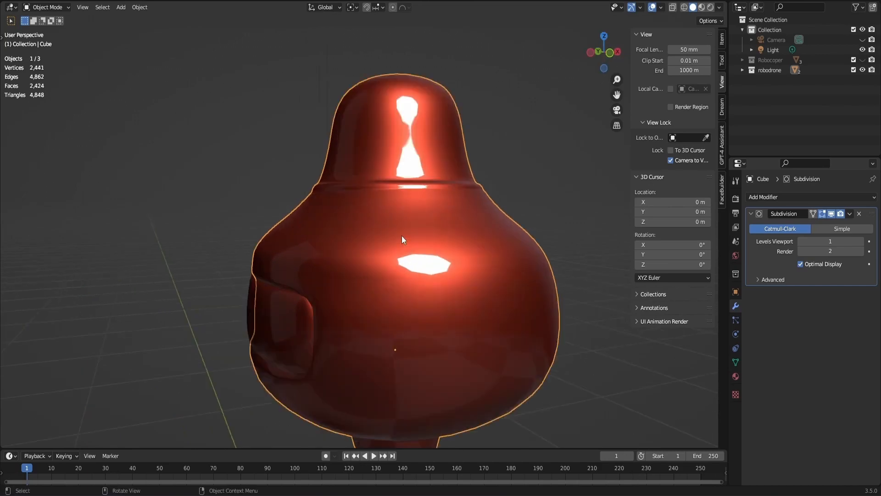
- Try to scale the body's shoulder edge loop in mesh editing, first with proportional editing and again without it
key(Tab)
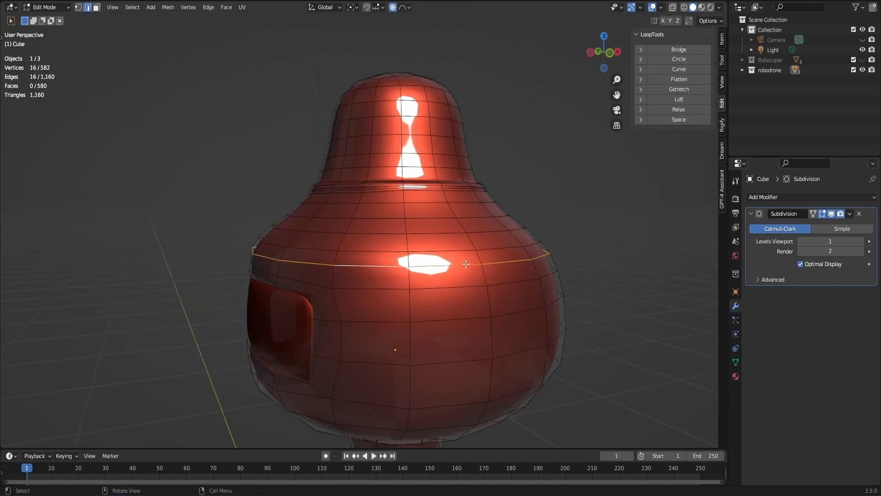
key(s)
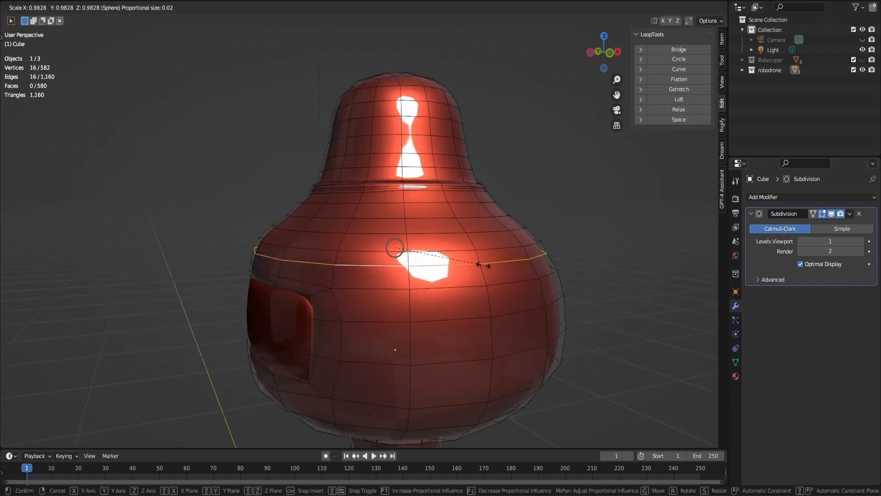
right_click(503, 270)
key(s)
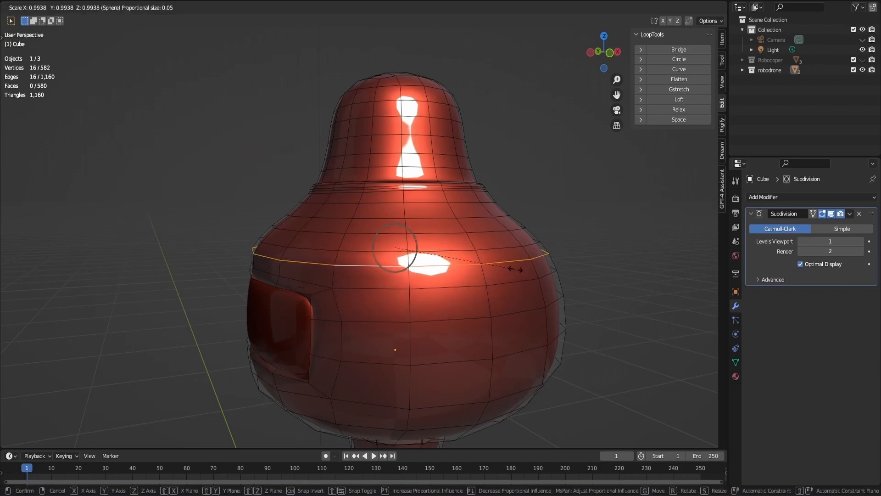
right_click(516, 270)
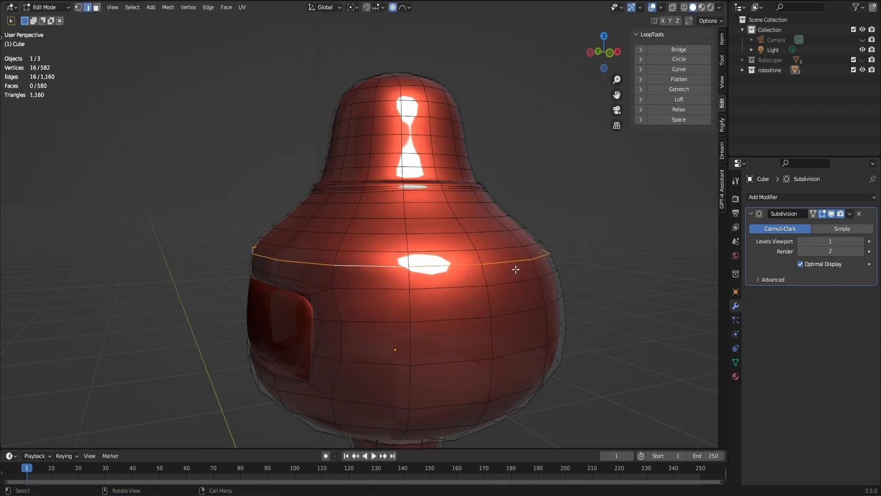
key(s)
click(521, 215)
- Edge-slide the body's shoulder loop toward the neck by a factor of -0.338, keeping its scale at 1.000
key(g)
key(g)
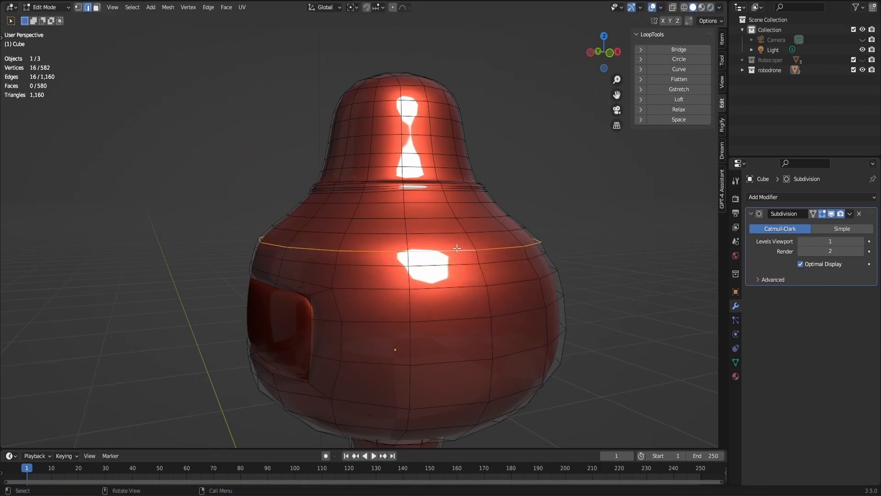
click(455, 243)
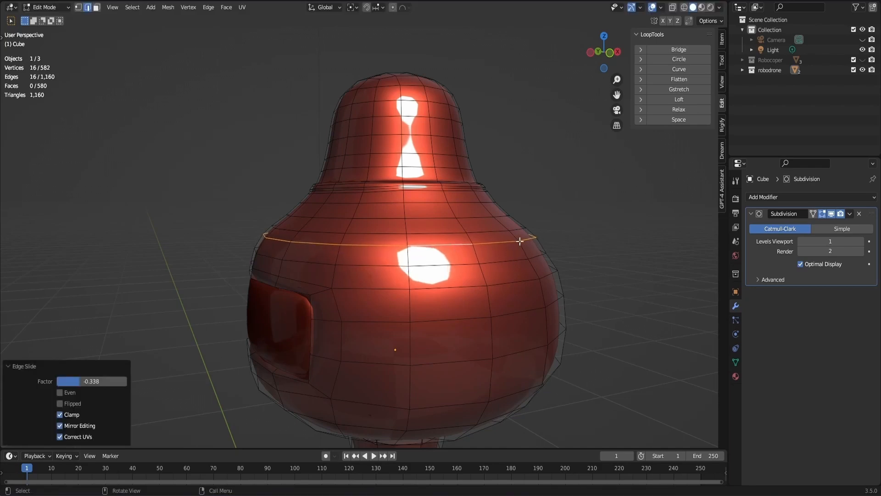
key(s)
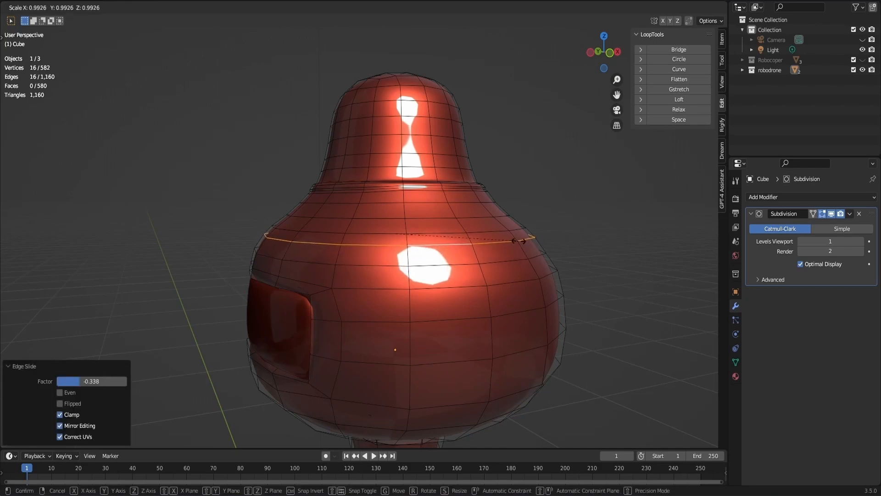
click(520, 241)
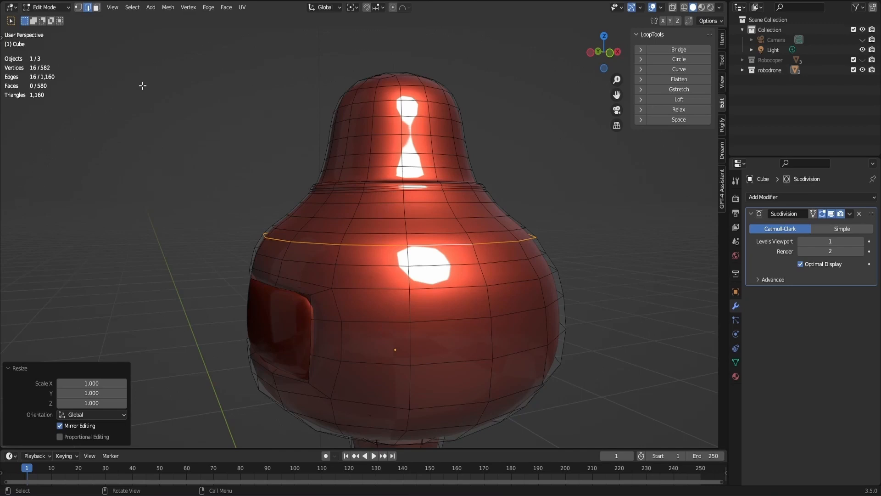
- Leave mesh editing with the body's Subdivision viewport display turned off, and save ROBOCOP.blend
key(Tab)
scroll(142, 85, down, 5)
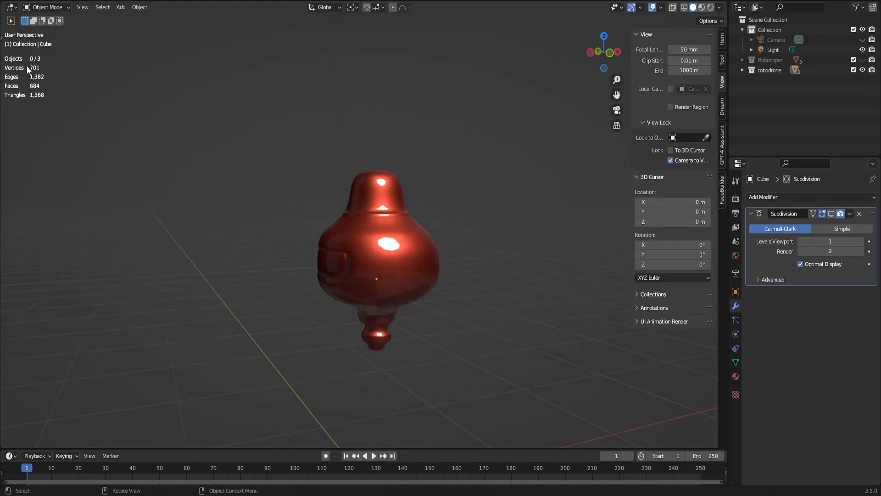
click(590, 52)
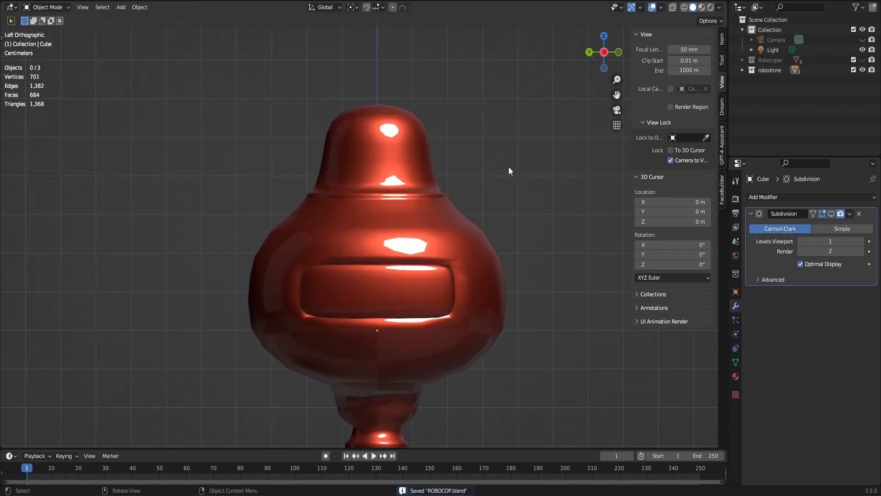
scroll(530, 232, down, 2)
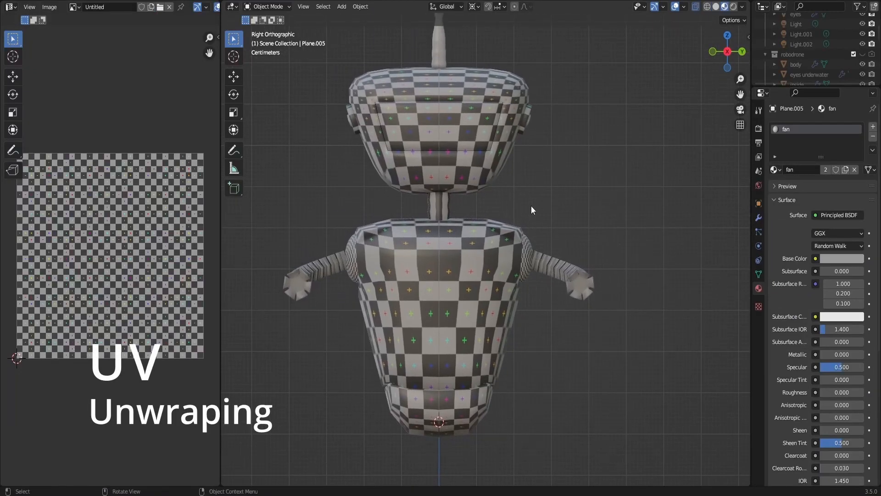
- Mark a seam along the edge path running down the middle of the head's back to the neck
drag(734, 49, 661, 57)
shift+middle_drag(705, 123, 685, 123)
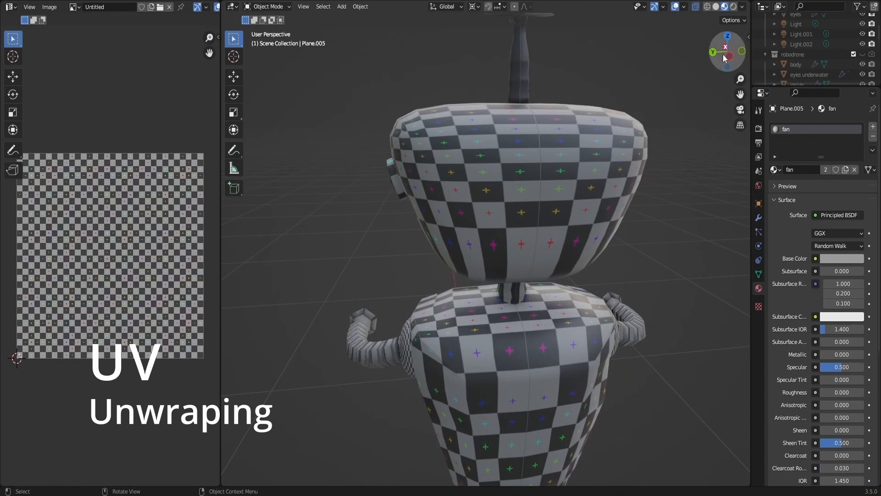
drag(724, 58, 563, 194)
click(513, 208)
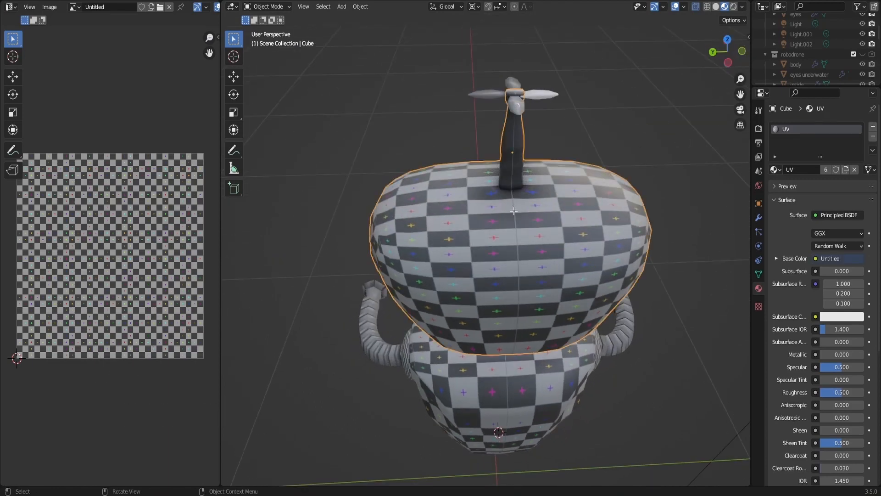
key(Tab)
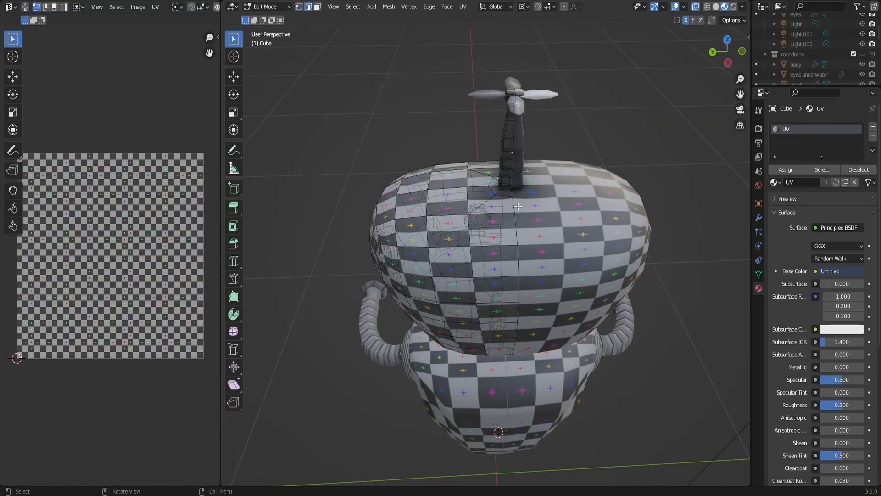
drag(720, 59, 721, 43)
scroll(610, 115, up, 4)
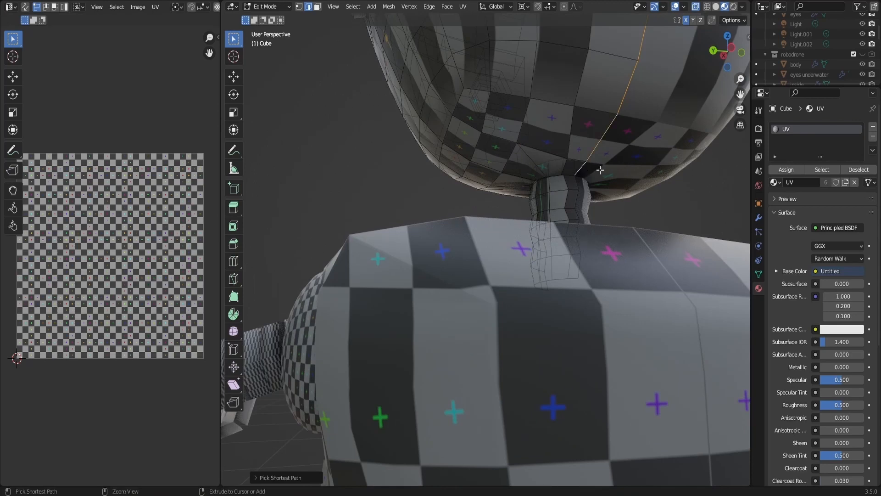
key(ctrl+e)
click(570, 334)
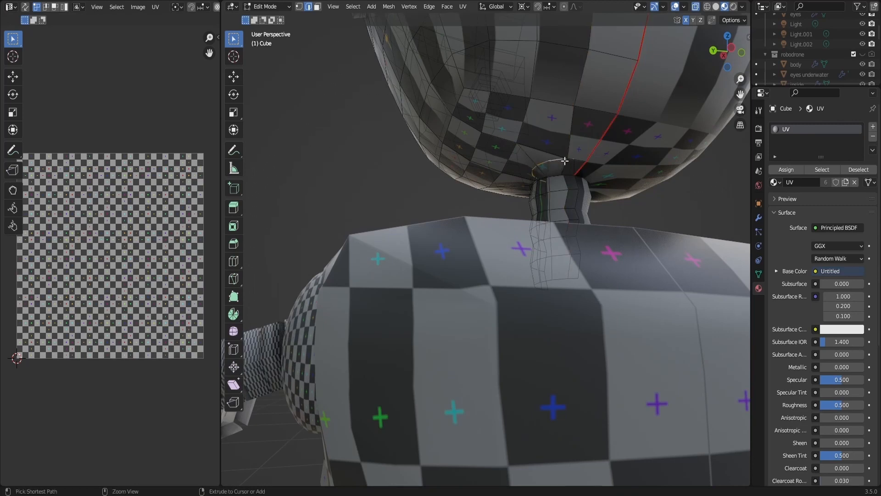
- Mark seams on the edges where the neck meets the underside of the head
key(ctrl+e)
click(551, 173)
drag(725, 51, 716, 65)
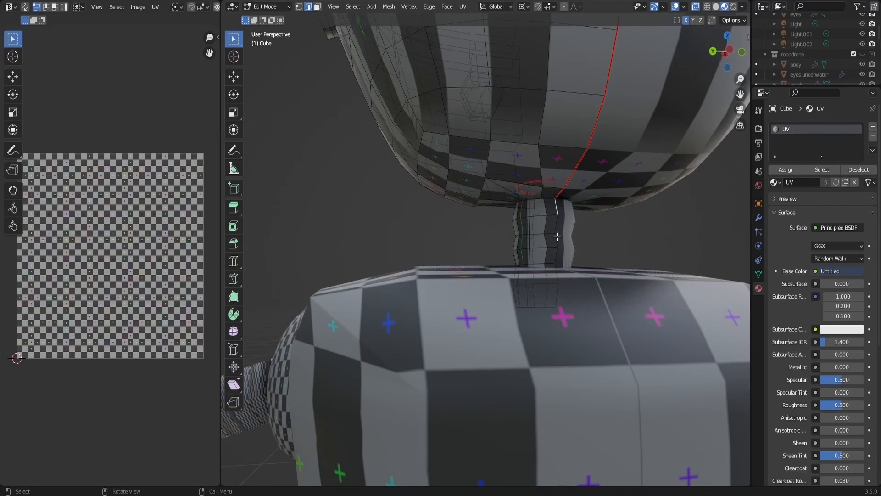
key(ctrl+e)
click(563, 209)
- Mark a seam along the neck's back center edges, extending down into the body, and leave mesh editing of the head
middle_drag(486, 220, 638, 238)
scroll(509, 222, down, 2)
scroll(558, 232, down, 3)
drag(719, 49, 564, 46)
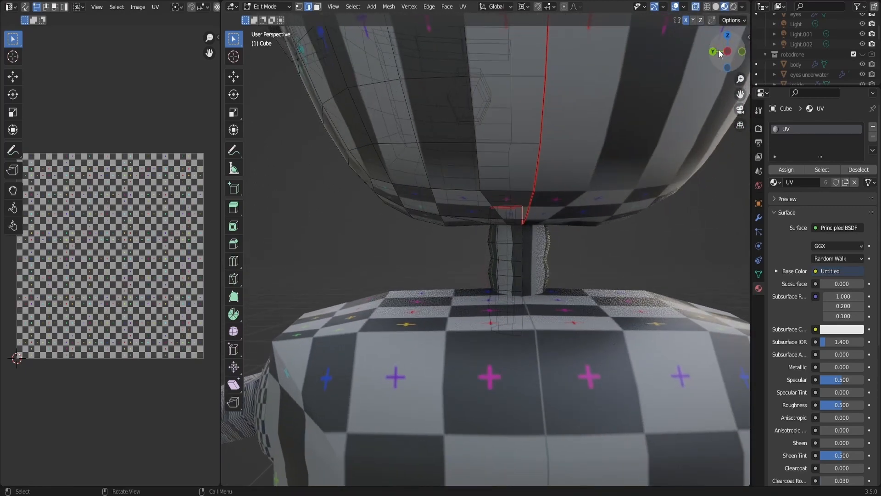
key(ctrl+e)
click(521, 326)
scroll(532, 317, down, 8)
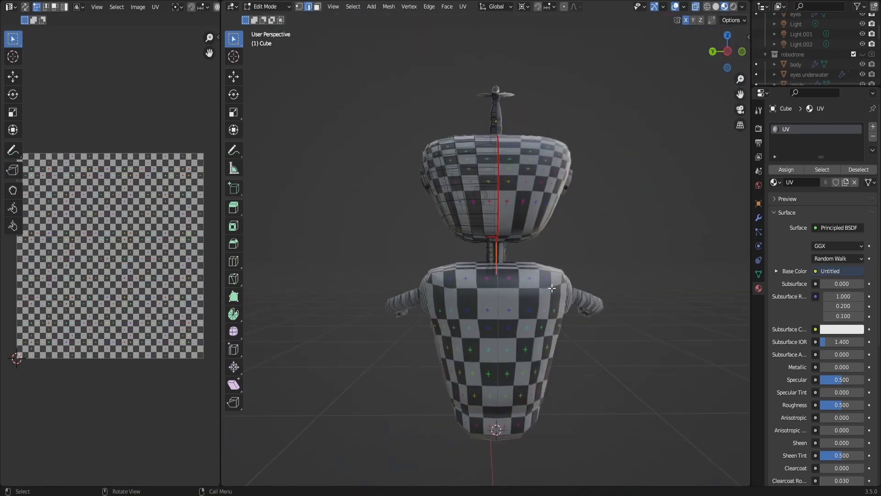
key(Tab)
- Mark a seam down the center of the body's back, from the upper shoulder edge to the base
click(531, 310)
key(Tab)
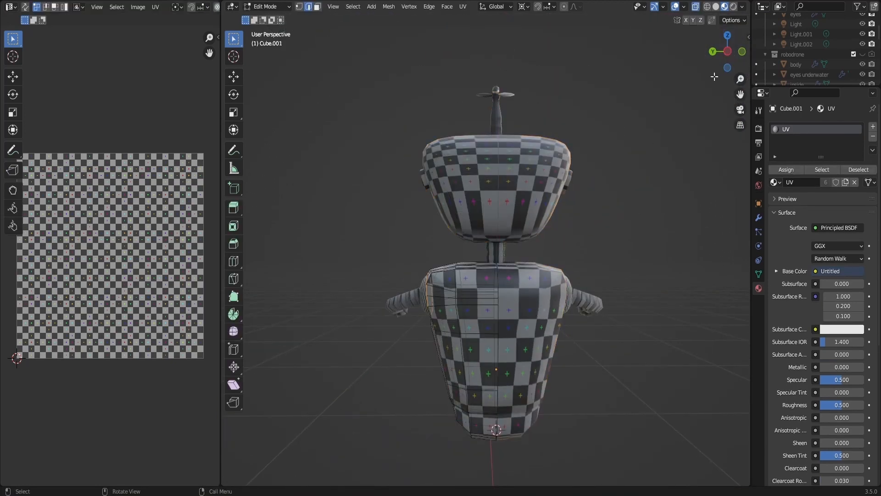
drag(721, 58, 736, 73)
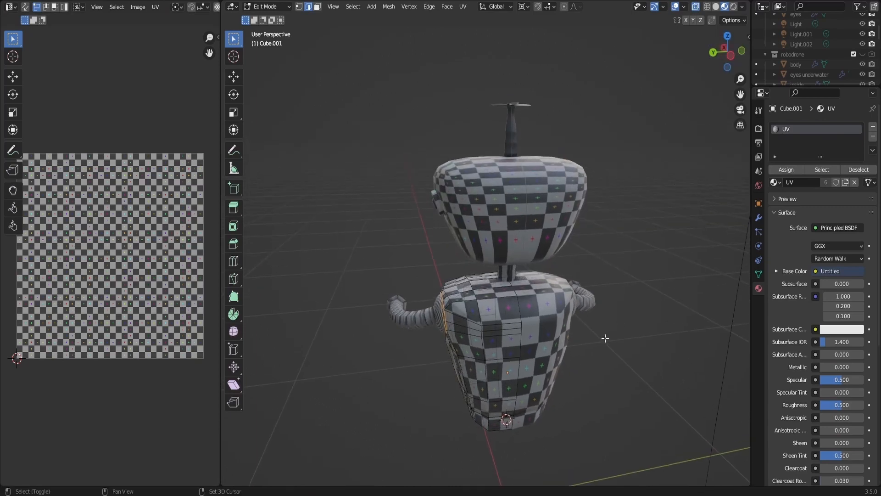
middle_drag(604, 339, 565, 302)
scroll(565, 302, up, 1)
scroll(565, 302, up, 4)
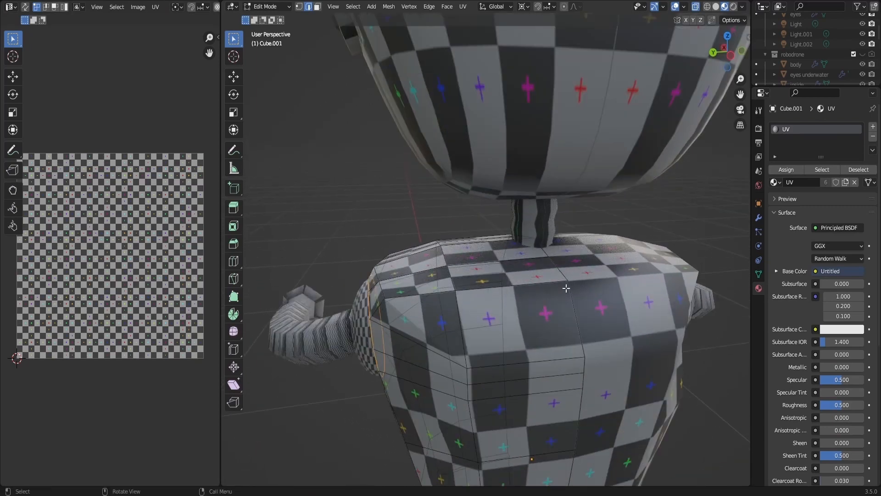
alt+click(563, 280)
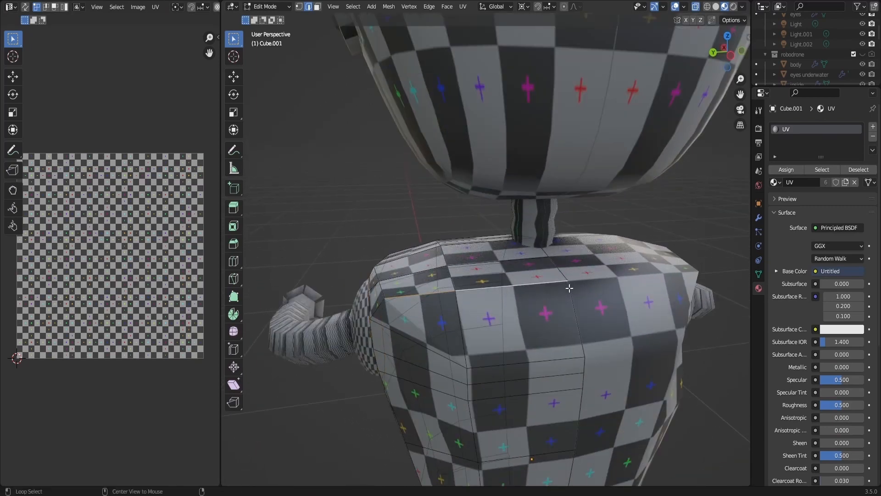
alt+click(570, 301)
click(570, 301)
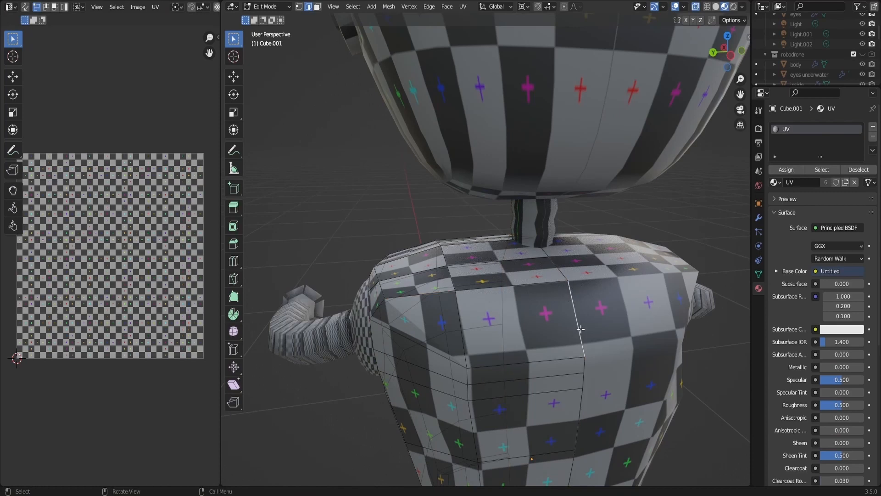
shift+middle_drag(585, 324, 566, 158)
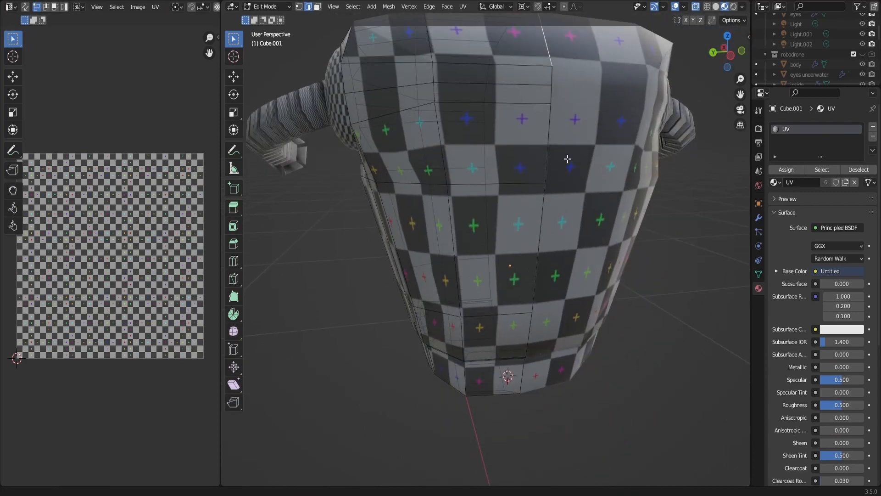
ctrl+click(525, 348)
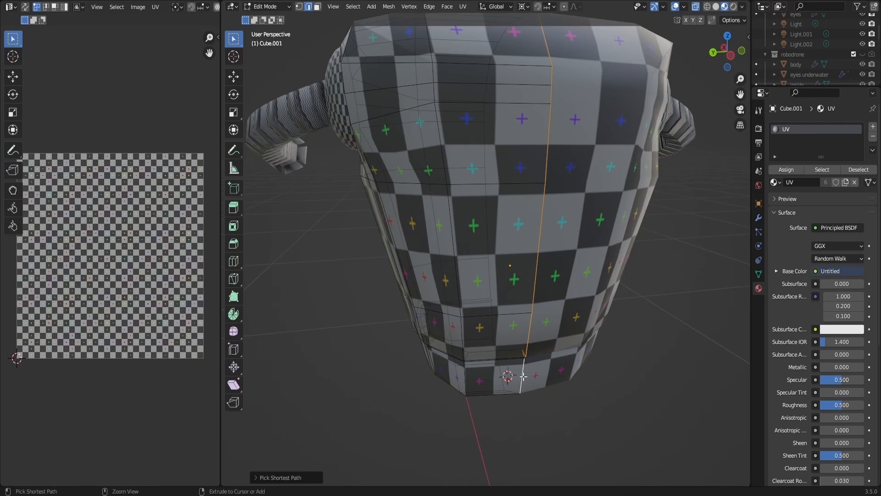
right_click(523, 376)
click(526, 375)
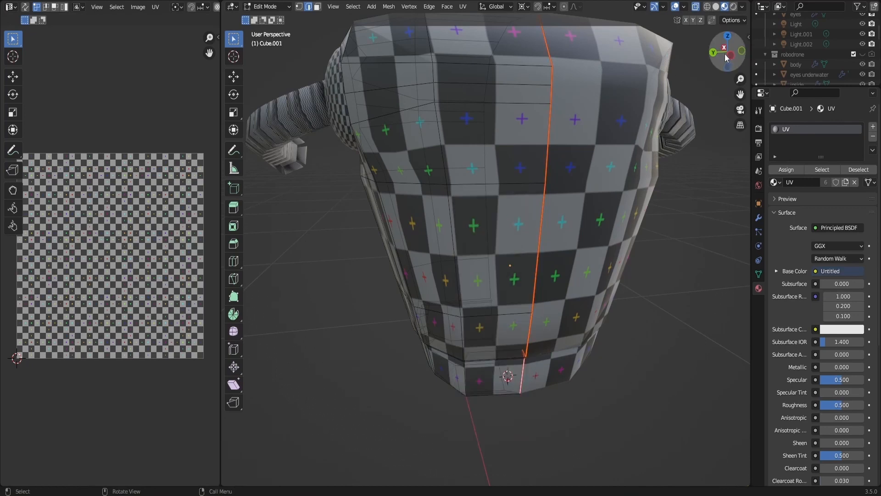
- Mark a seam along the grooved edge loop around the body's lower section and leave mesh editing
drag(727, 58, 874, 58)
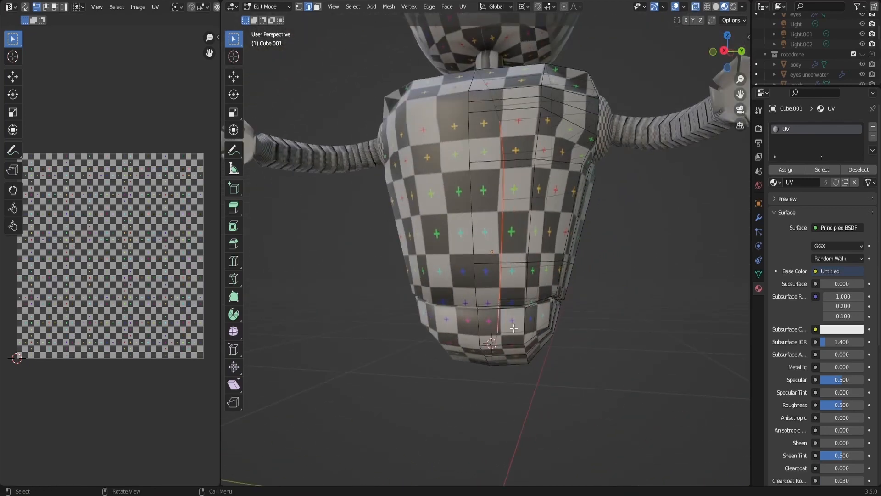
alt+click(503, 305)
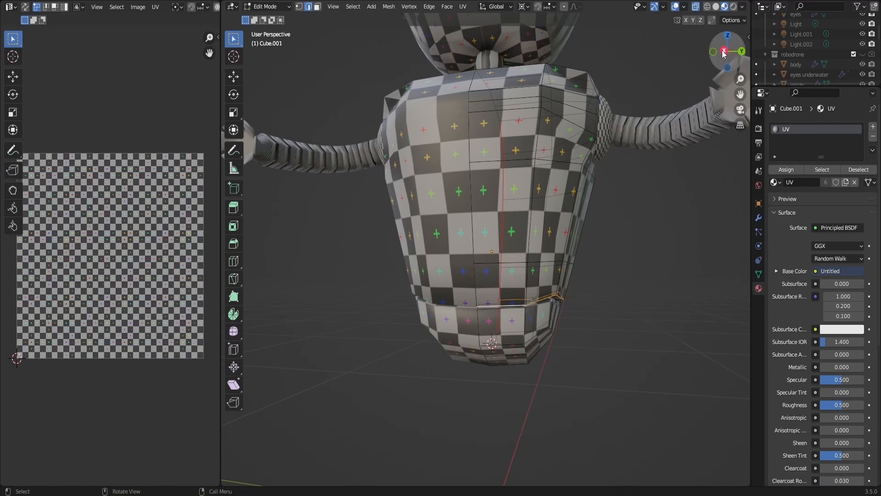
drag(723, 54, 706, 38)
scroll(491, 337, up, 2)
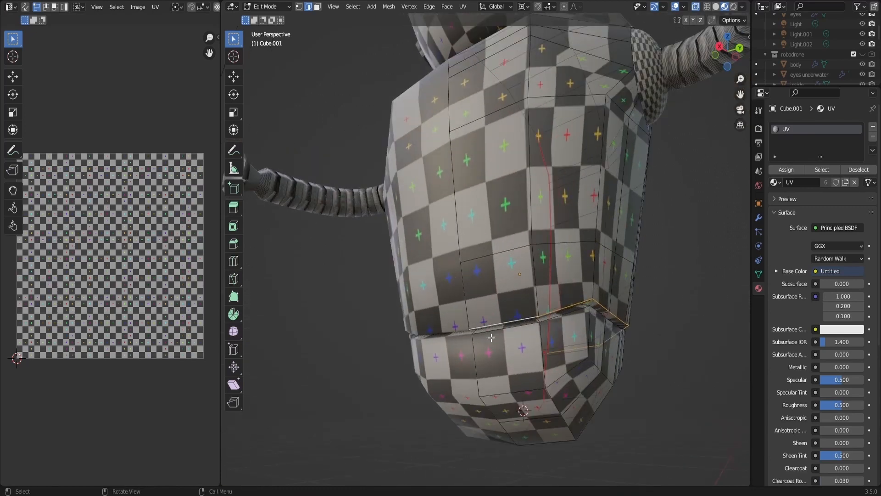
key(ctrl+e)
click(511, 320)
middle_drag(541, 293, 629, 219)
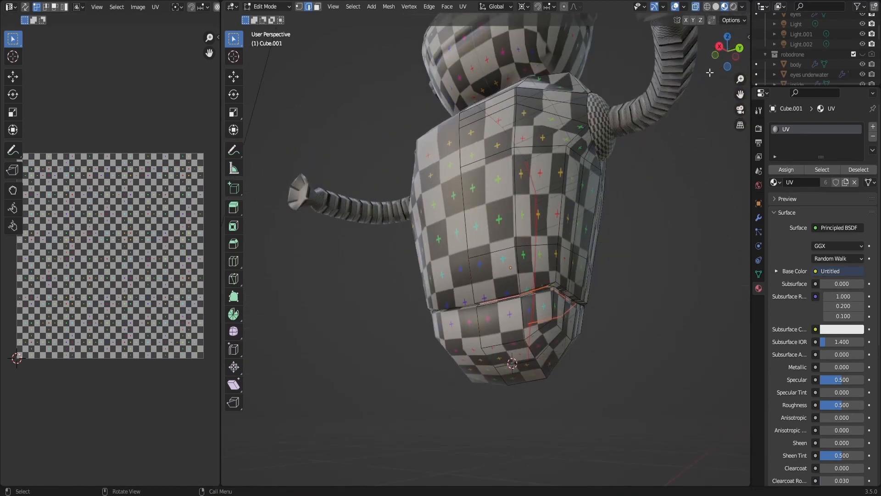
drag(726, 47, 706, 83)
scroll(673, 95, down, 3)
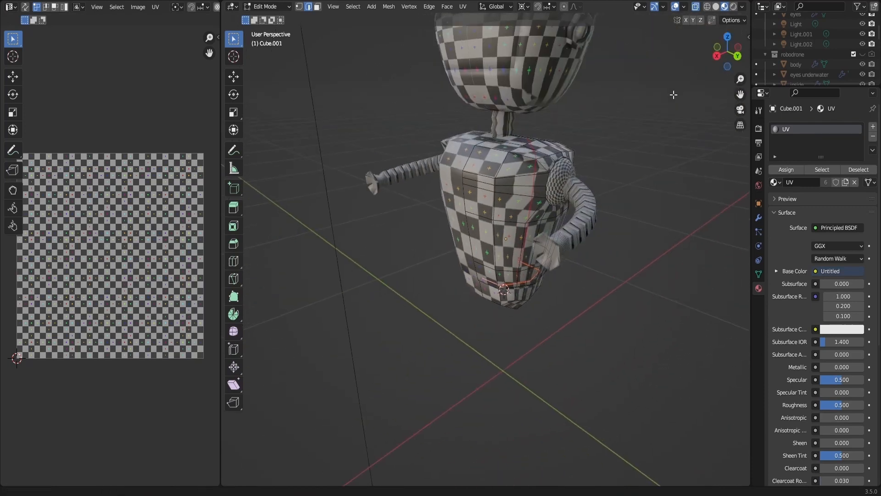
scroll(673, 95, down, 3)
key(Tab)
scroll(556, 225, up, 3)
click(538, 223)
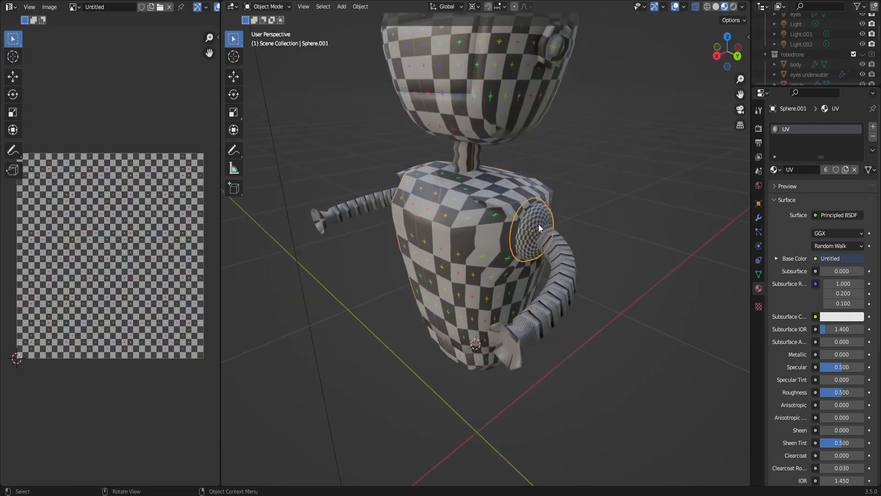
key(Tab)
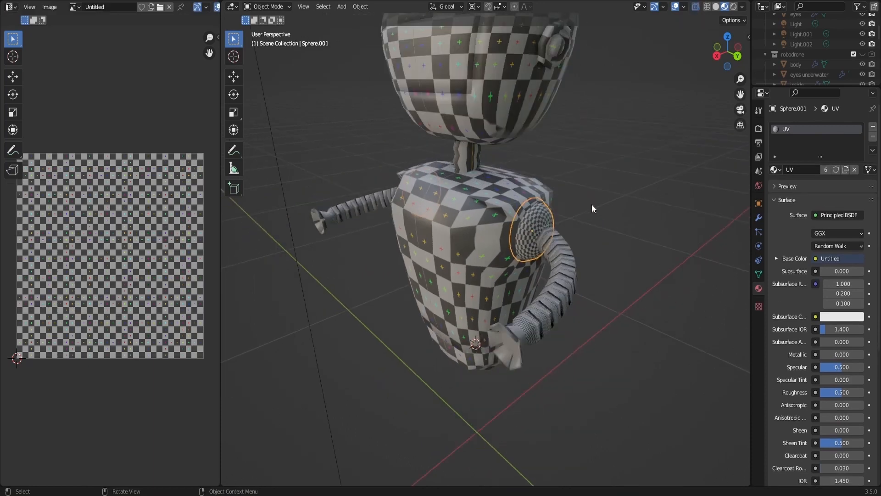
click(600, 193)
middle_drag(715, 71, 452, 244)
- Mark a seam on the arm's mesh around the wrist loop where the claw joins the segmented tube
click(417, 291)
key(Tab)
scroll(417, 291, up, 3)
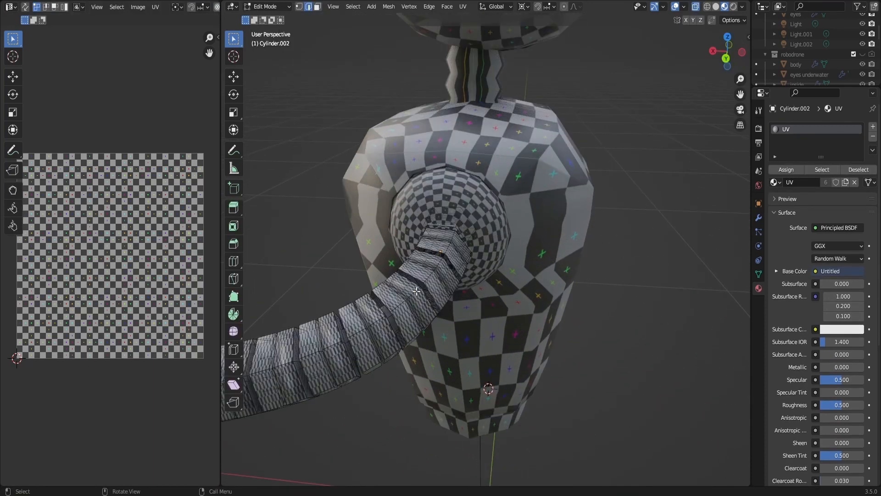
scroll(416, 291, down, 3)
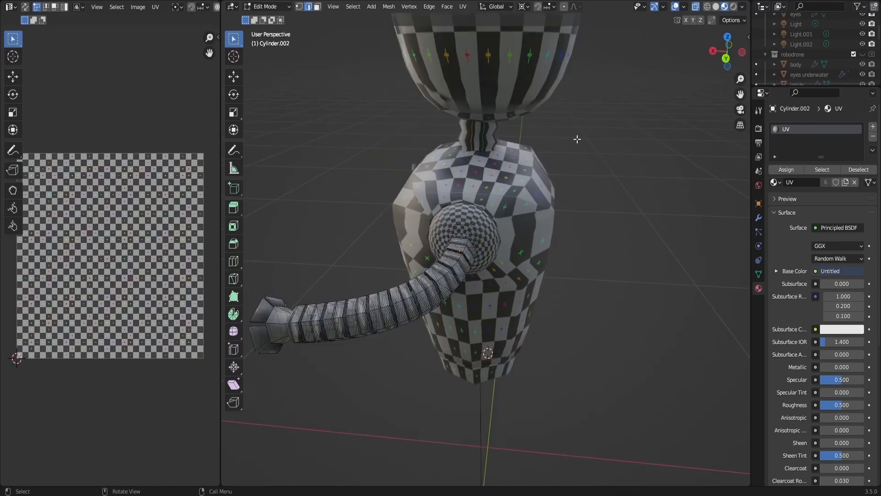
drag(729, 60, 741, 55)
shift+middle_drag(399, 332, 489, 279)
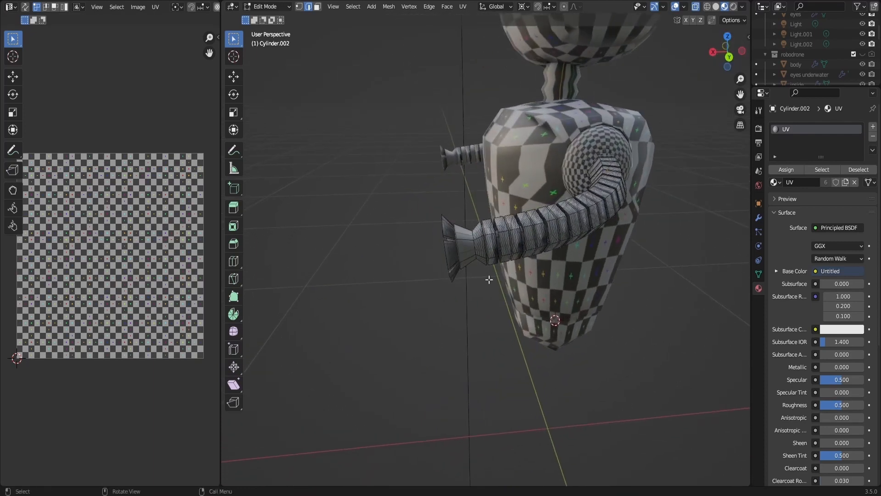
scroll(490, 280, up, 3)
key(ctrl+e)
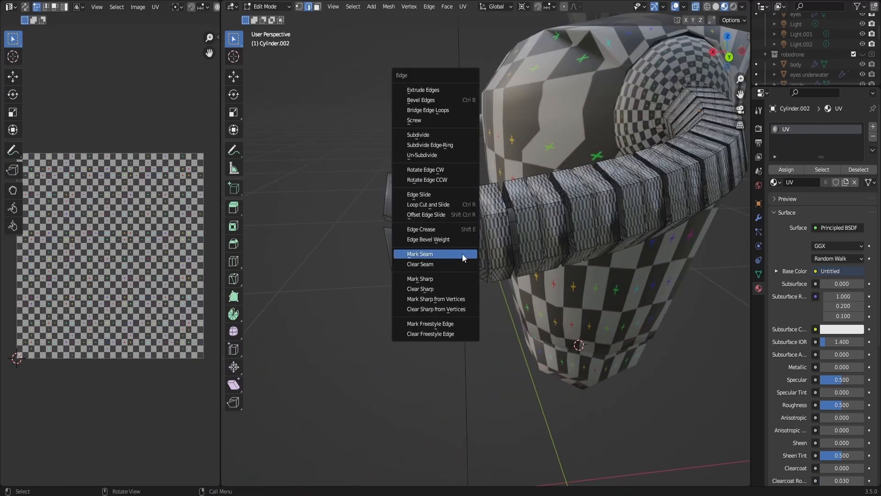
click(462, 254)
- Mark seams around the edges at the base of the claw's fingers
drag(718, 65, 669, 62)
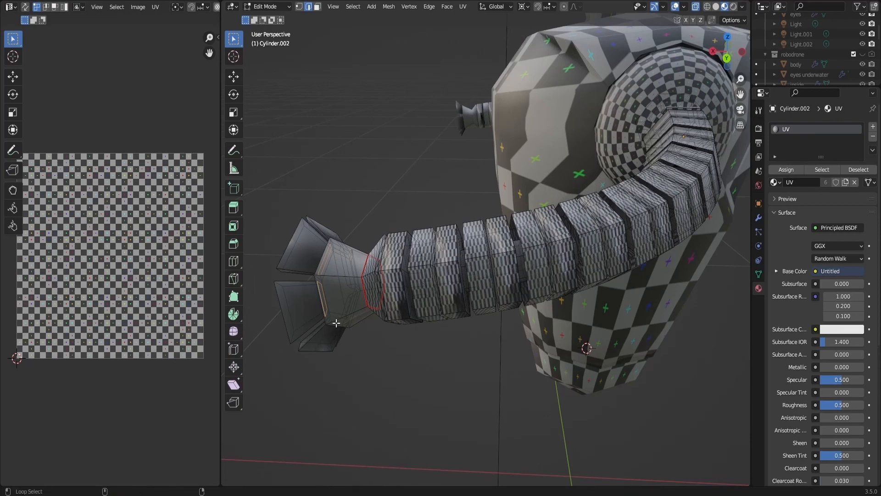
click(466, 191)
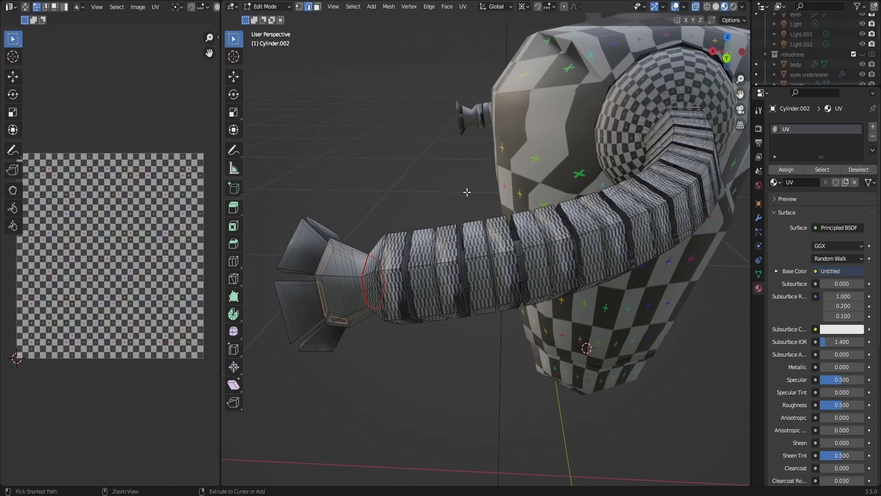
drag(725, 63, 796, 69)
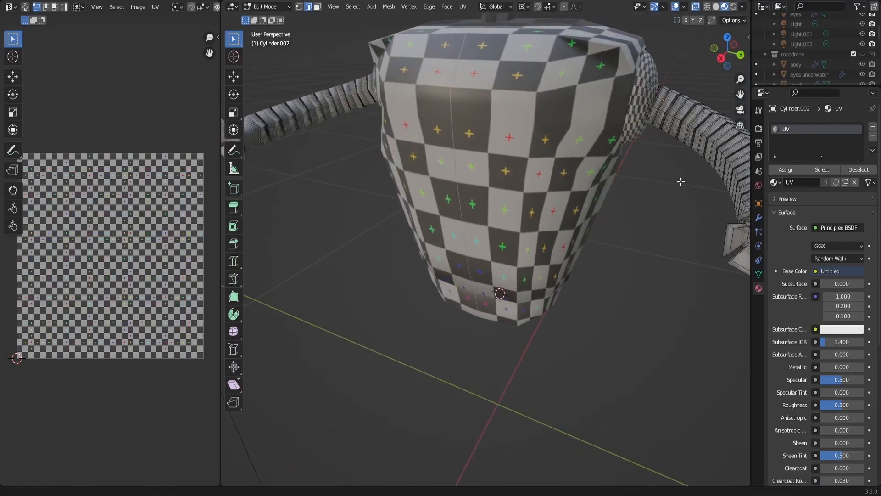
shift+middle_drag(680, 181, 418, 192)
scroll(385, 267, up, 1)
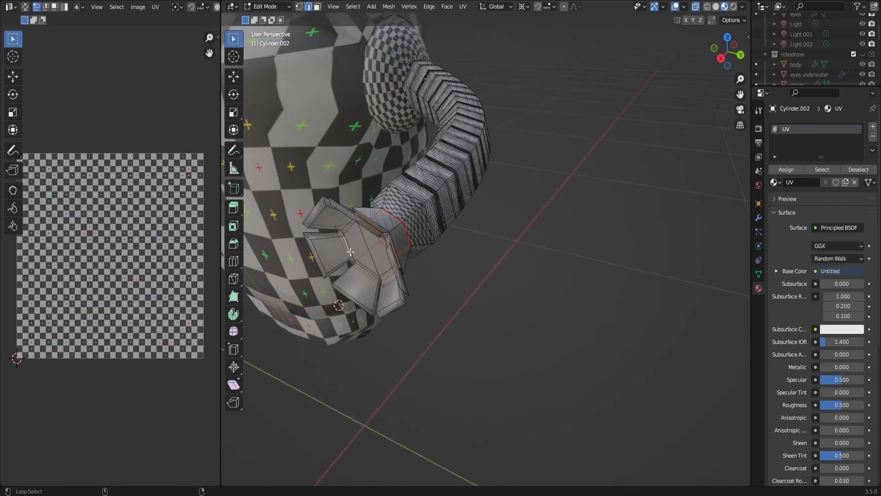
alt+click(368, 272)
key(ctrl+e)
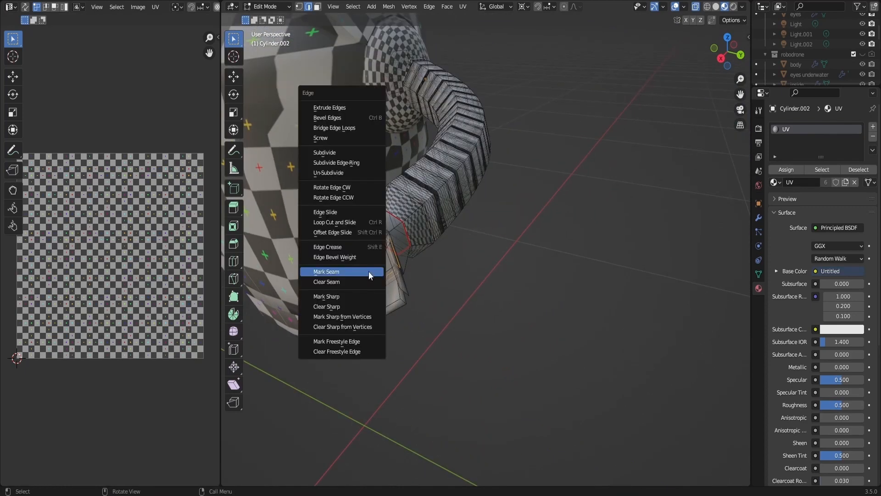
click(368, 271)
scroll(663, 67, down, 5)
scroll(646, 107, down, 2)
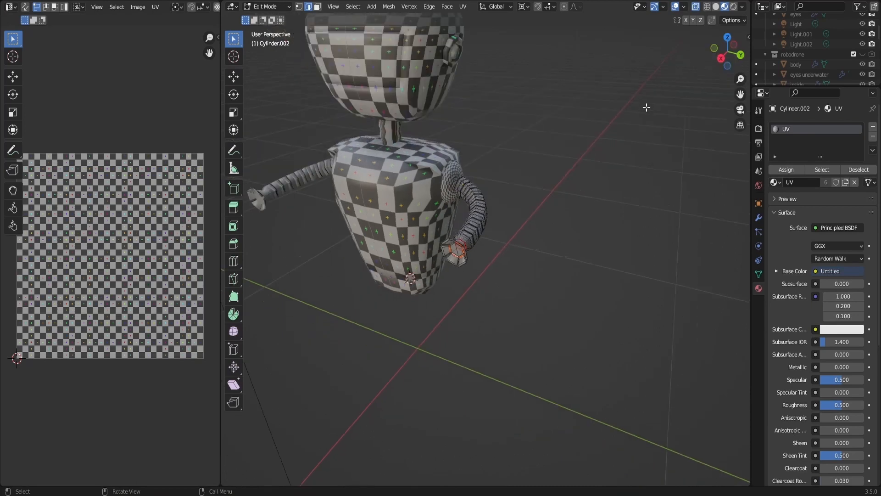
- Leave the arm's mesh editing and unwrap the UVs of the robot's visible head, neck and propeller stem mesh
key(Tab)
scroll(537, 127, down, 4)
click(721, 58)
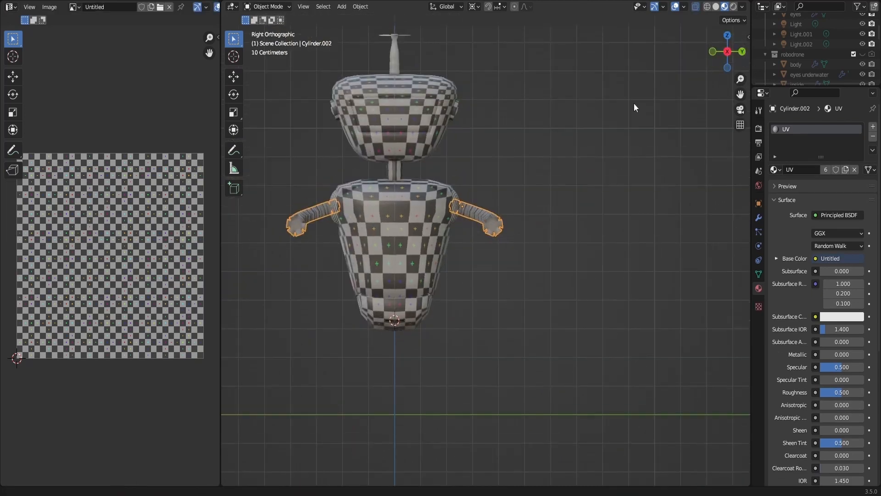
click(393, 194)
key(Tab)
key(a)
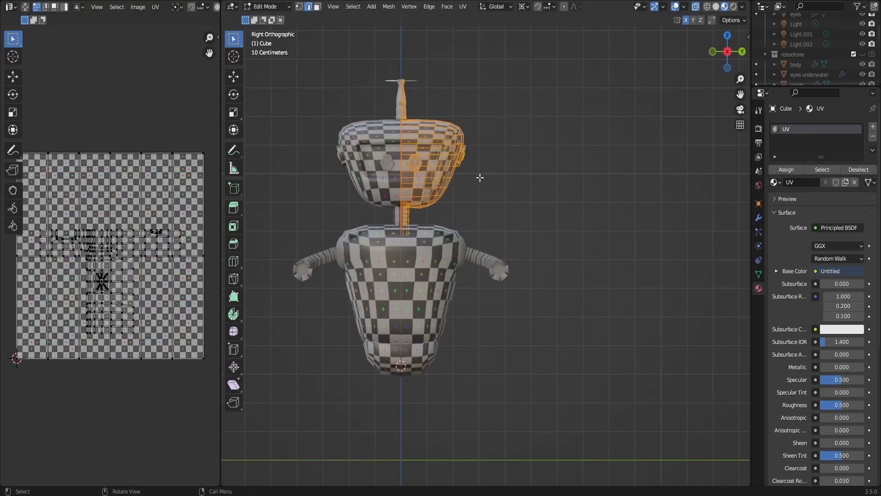
key(u)
click(480, 177)
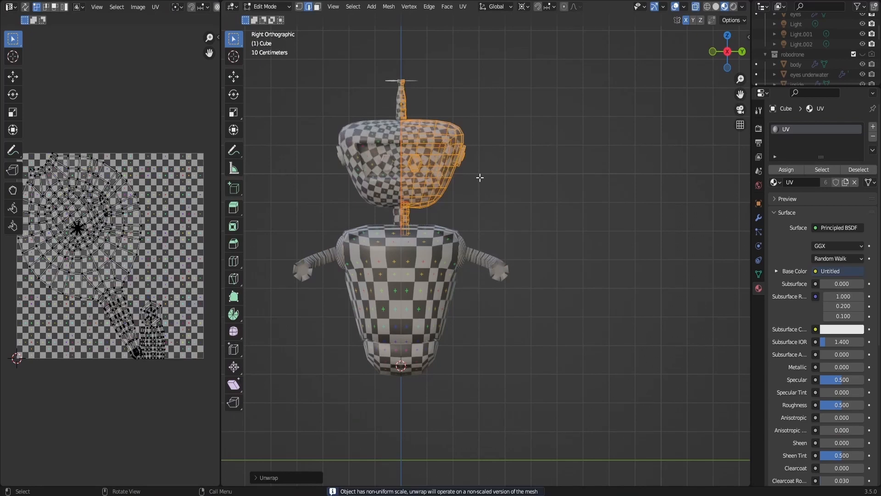
click(530, 149)
mouse_move(736, 53)
mouse_down()
mouse_move(708, 85)
mouse_move(730, 66)
mouse_up()
key(Tab)
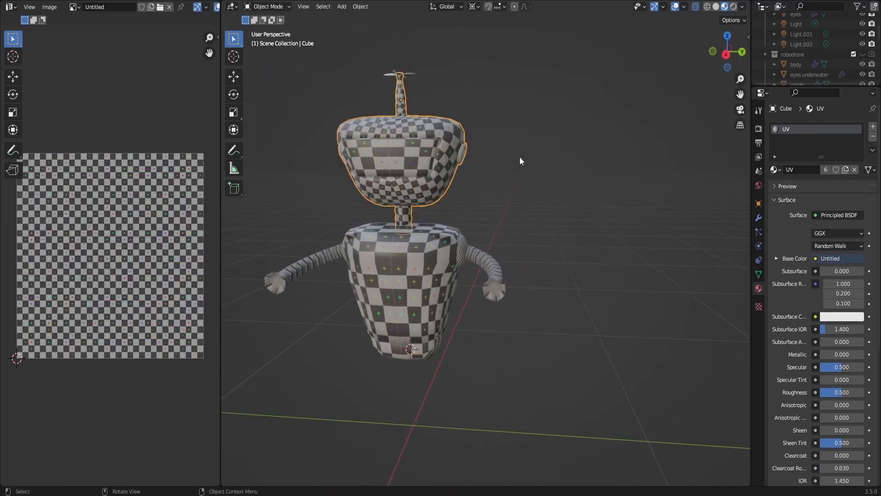
- Reveal the hidden visor faces on the front of the head, unwrap them and leave mesh editing
key(Tab)
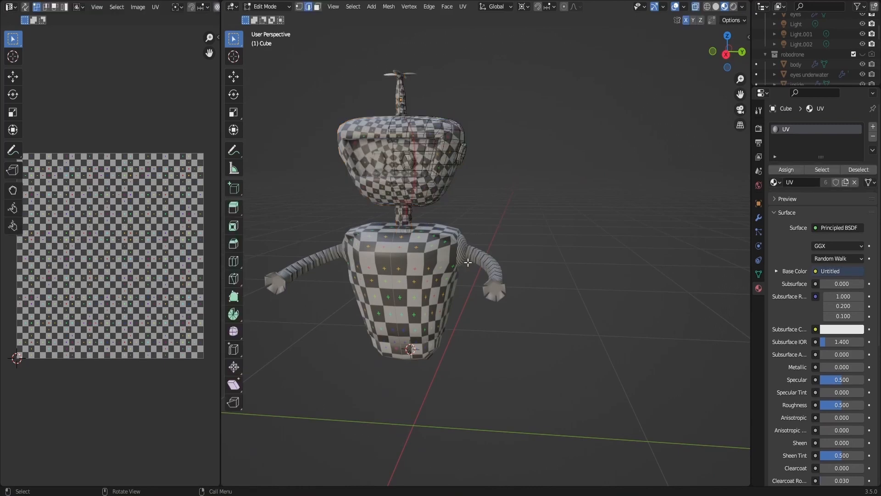
key(Tab)
key(Tab)
key(alt+h)
key(u)
click(516, 156)
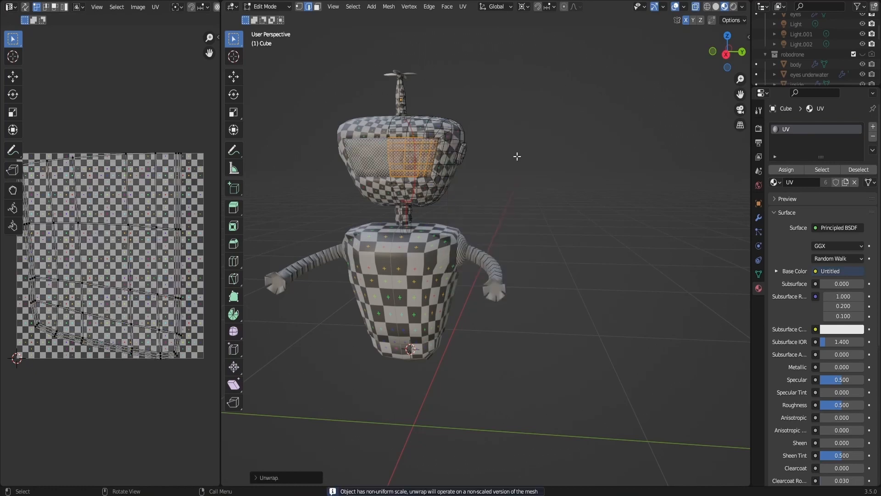
key(Tab)
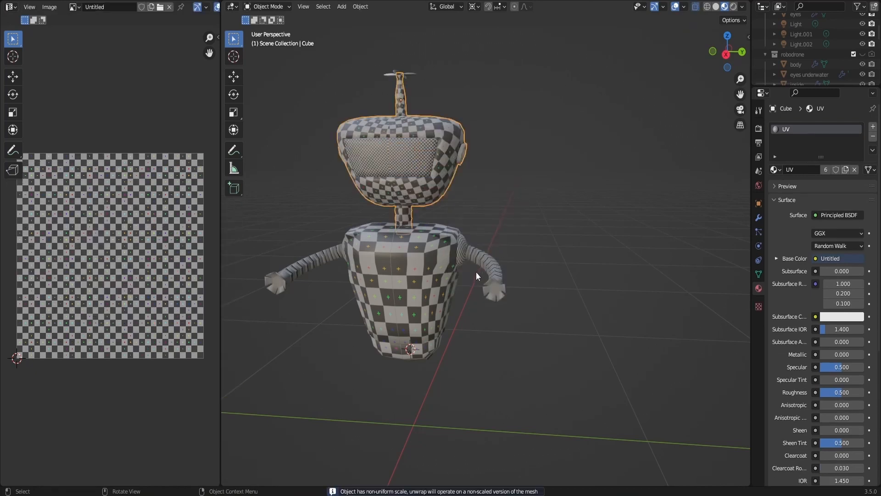
- Unwrap the UVs of the robot's entire body mesh and clear the selection
click(475, 272)
key(Tab)
key(a)
key(u)
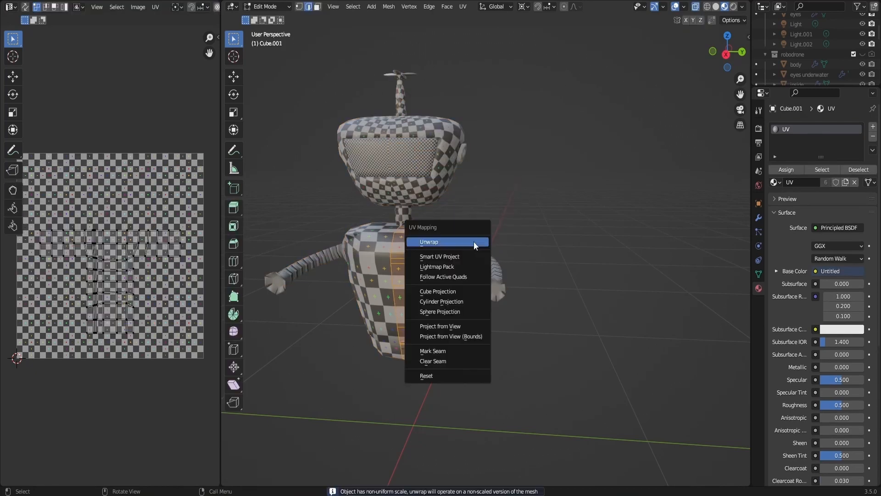
click(473, 241)
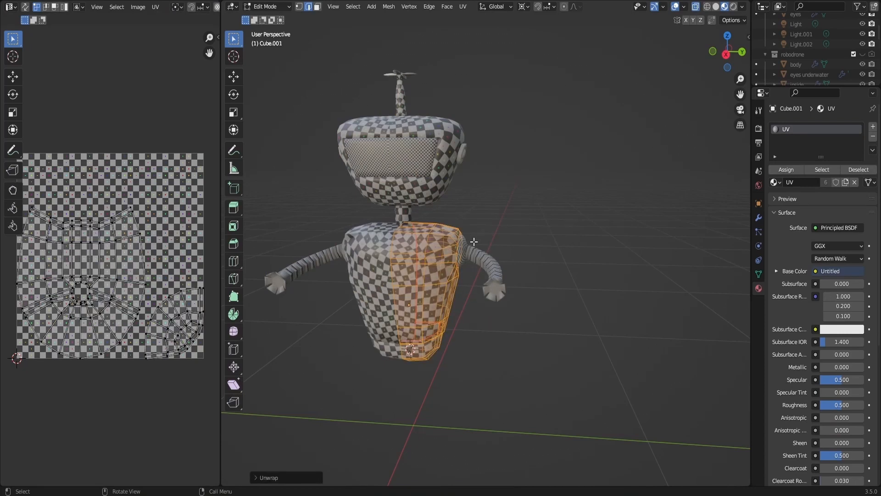
click(533, 214)
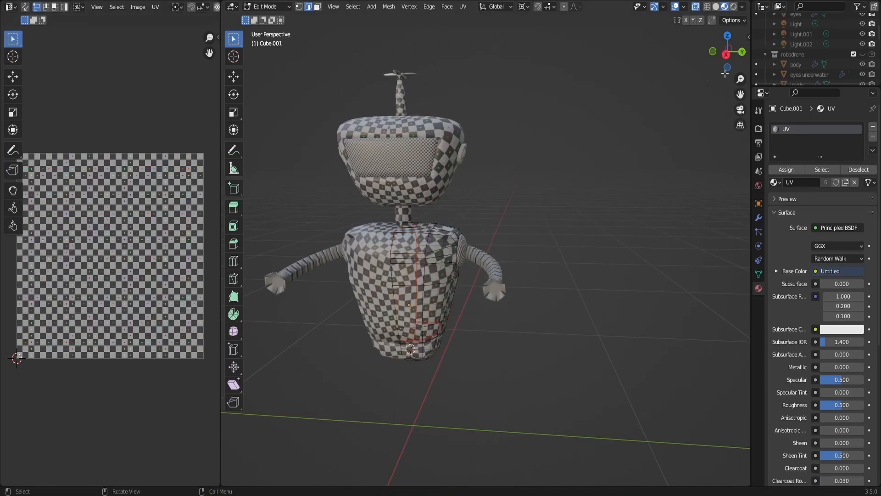
mouse_move(725, 73)
mouse_down()
mouse_move(736, 56)
mouse_move(693, 56)
mouse_move(720, 73)
mouse_up()
scroll(531, 279, up, 1)
shift+middle_drag(531, 279, 561, 341)
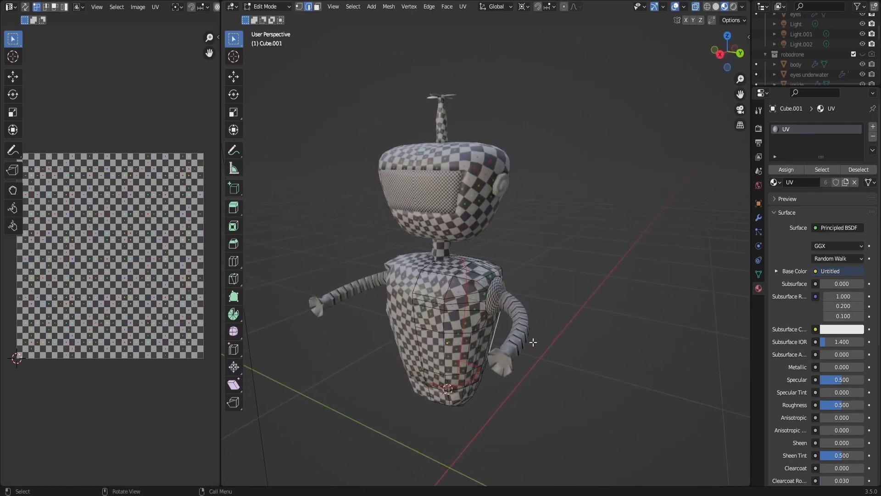
- Unwrap the UVs of the whole arm mesh, including the claw, and return to object editing
key(Tab)
key(Tab)
key(Tab)
click(524, 321)
key(Tab)
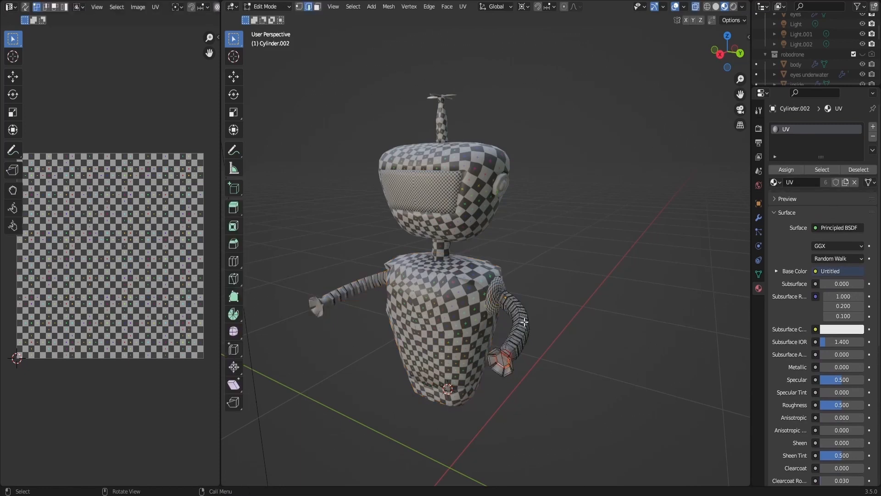
key(s)
right_click(557, 321)
key(a)
key(u)
click(559, 320)
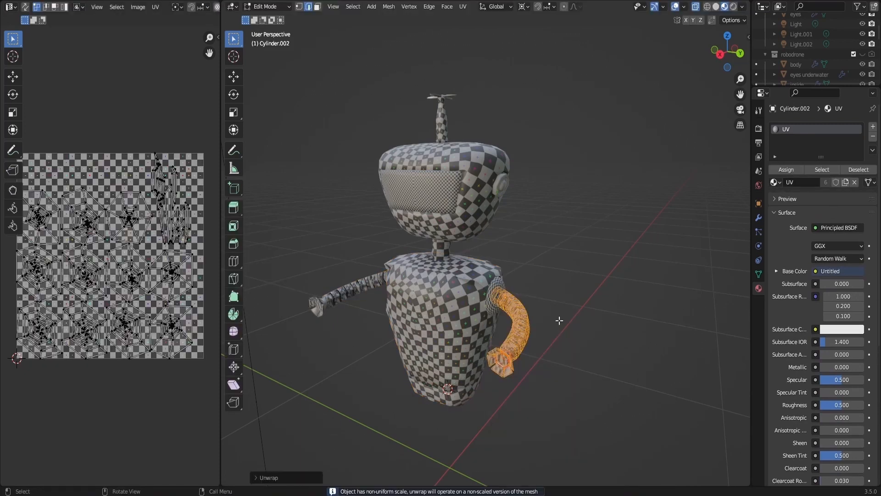
key(Tab)
click(584, 281)
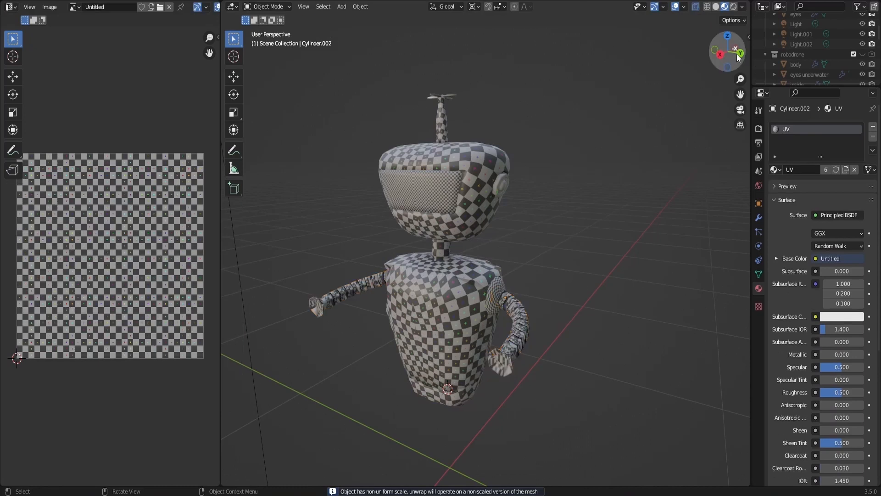
- Mark a seam on the side of the head's mesh near the round ear piece
key(Tab)
key(alt+a)
key(Tab)
click(507, 174)
key(Tab)
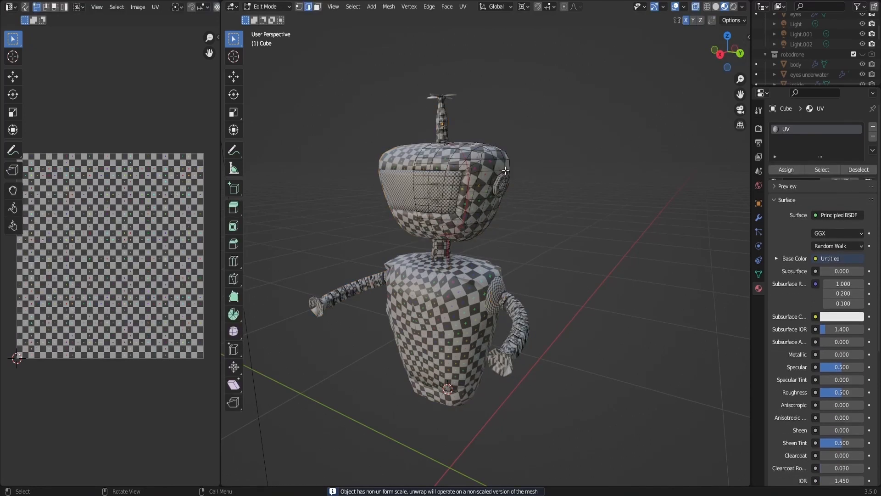
scroll(545, 169, up, 2)
scroll(590, 210, up, 3)
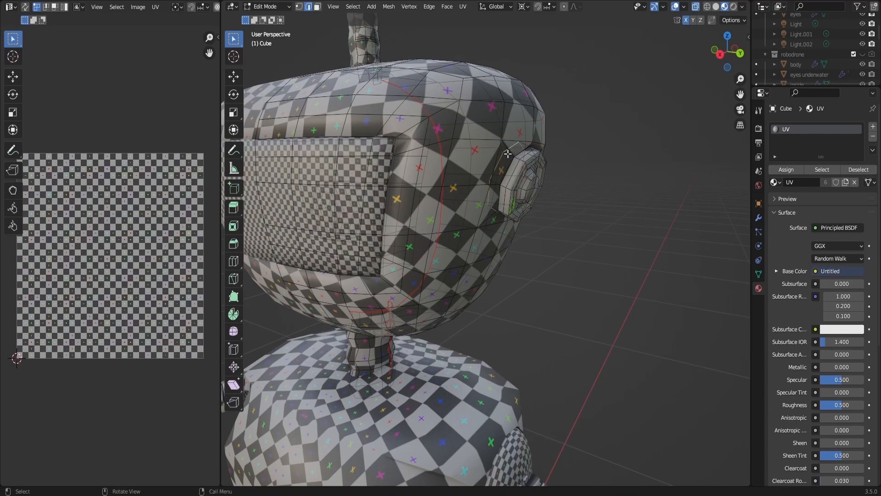
key(ctrl+e)
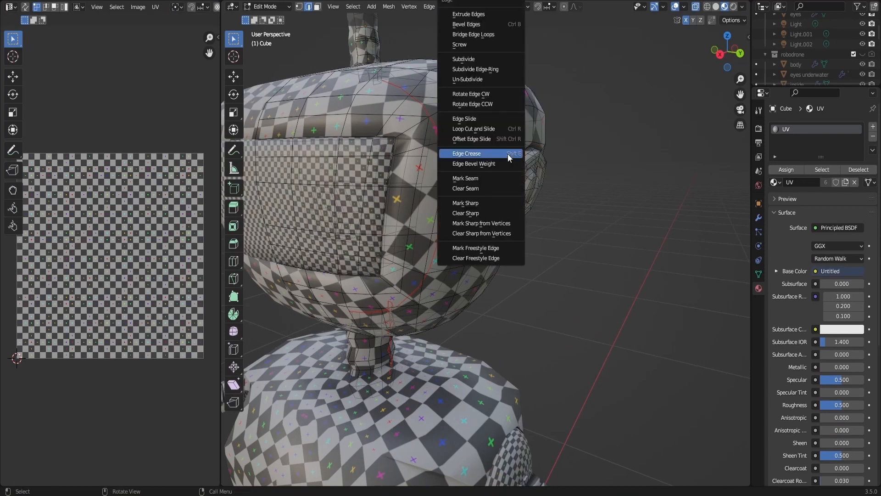
click(500, 180)
- Unwrap the whole head mesh together with the visor and leave mesh editing
key(a)
key(u)
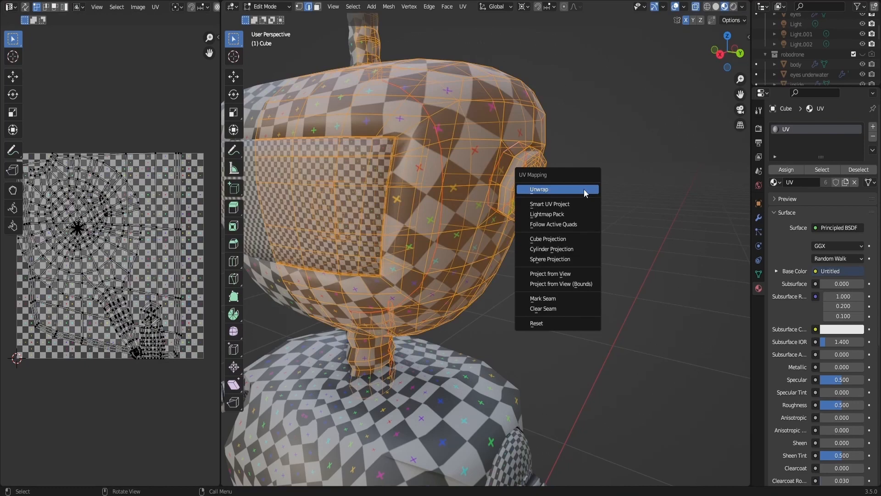
click(584, 190)
key(alt+a)
key(Tab)
scroll(584, 189, down, 6)
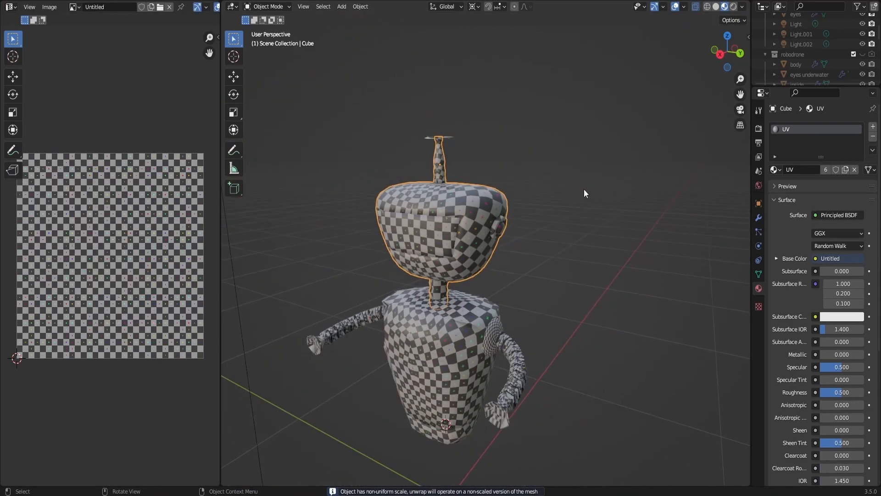
key(alt+a)
drag(726, 57, 703, 60)
scroll(569, 161, down, 3)
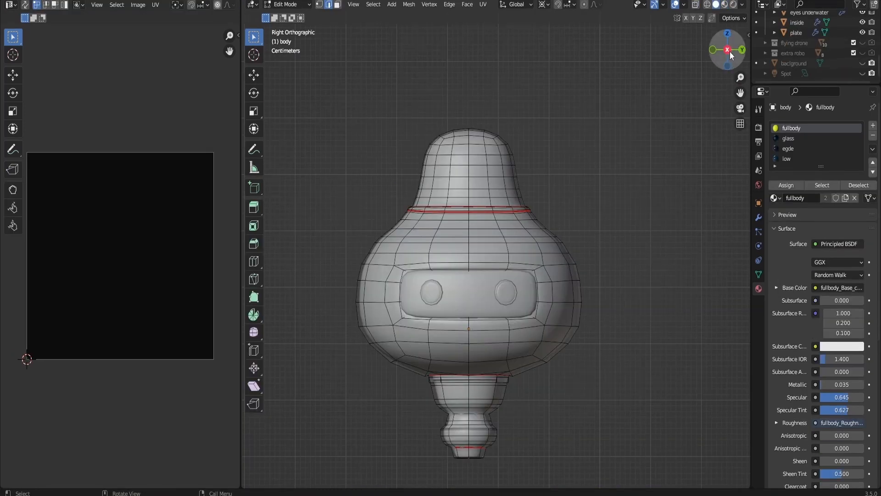
drag(727, 50, 716, 52)
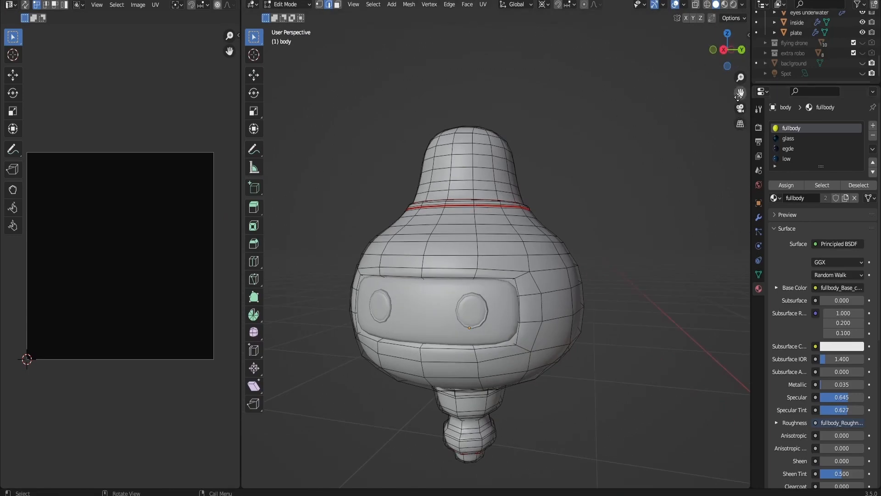
- Examine the seams and shape of the pear-shaped robot's body, leaving mesh editing and viewing it straight from the front
drag(741, 93, 740, 3)
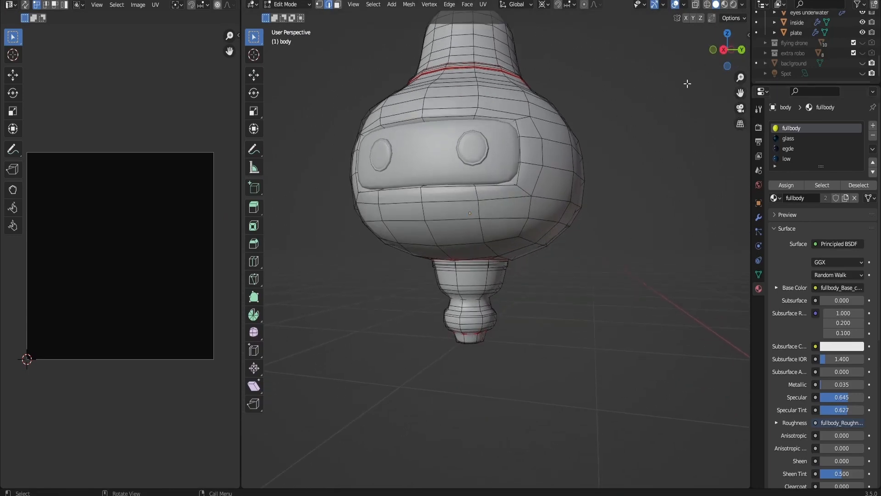
mouse_move(727, 50)
mouse_down()
mouse_move(727, 60)
mouse_move(717, 51)
mouse_up()
scroll(650, 125, down, 3)
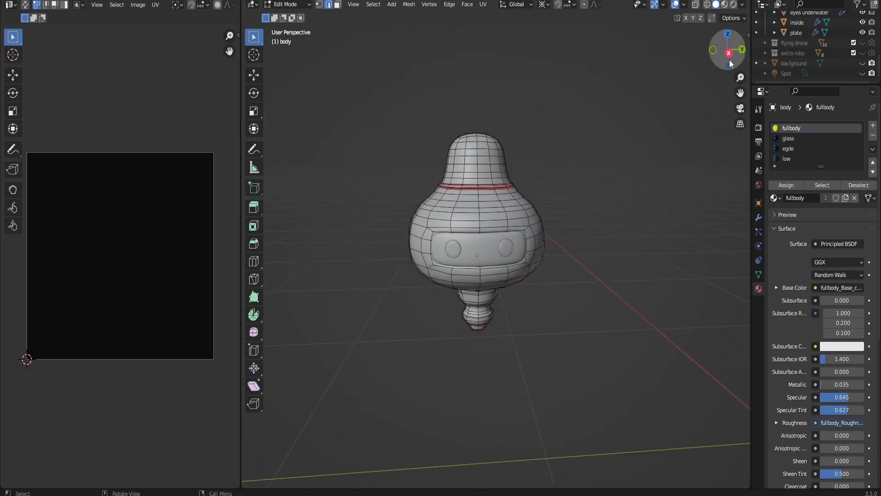
click(728, 54)
key(Tab)
scroll(594, 194, up, 2)
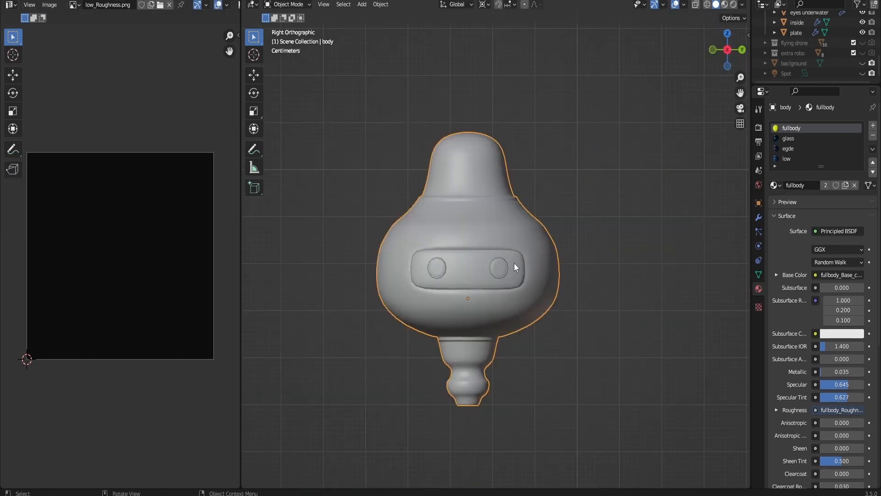
click(514, 267)
mouse_move(727, 53)
mouse_down()
mouse_move(709, 55)
mouse_move(746, 54)
mouse_move(727, 53)
mouse_up()
click(651, 188)
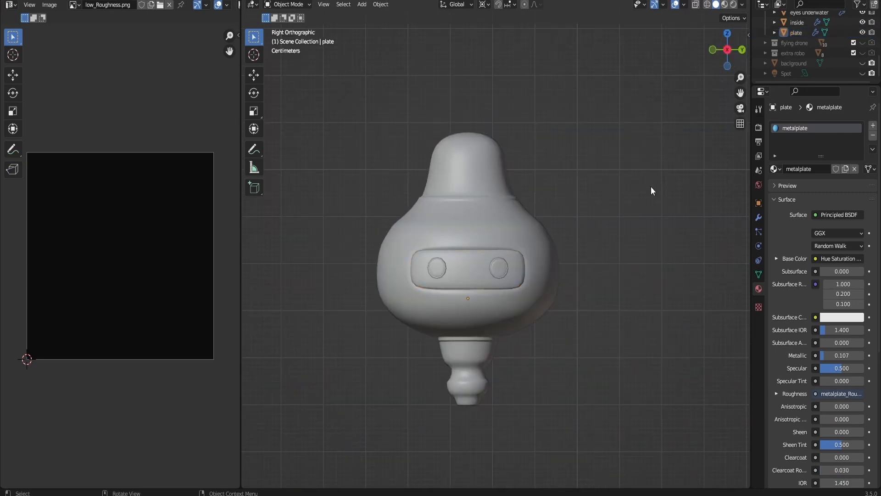
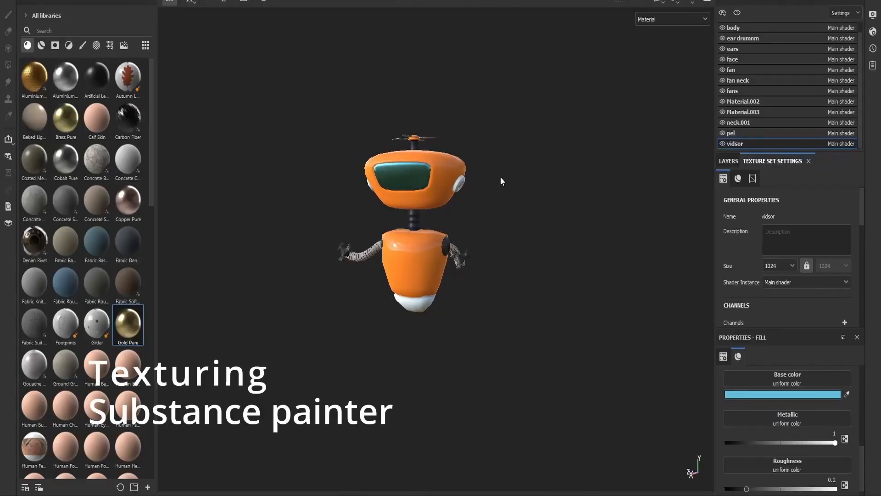
- In Substance 3D Painter, check the layers and fill settings of the propeller robot's vidsor and body texture sets
click(731, 162)
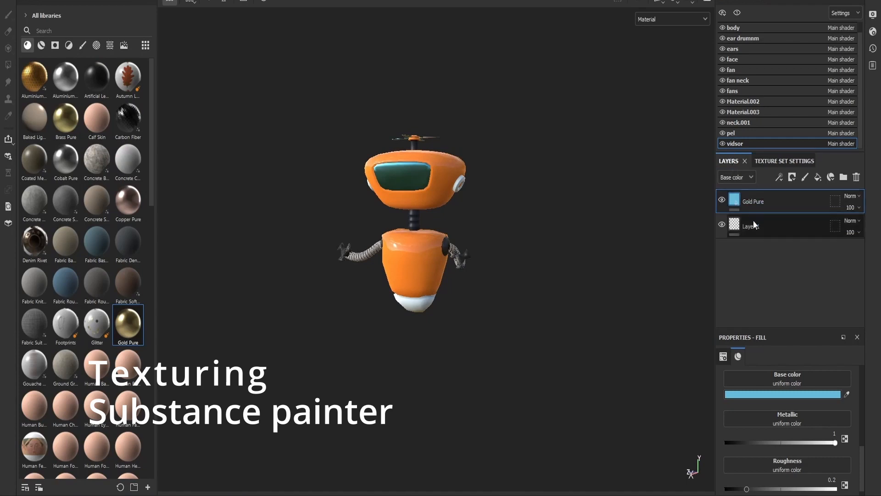
click(759, 161)
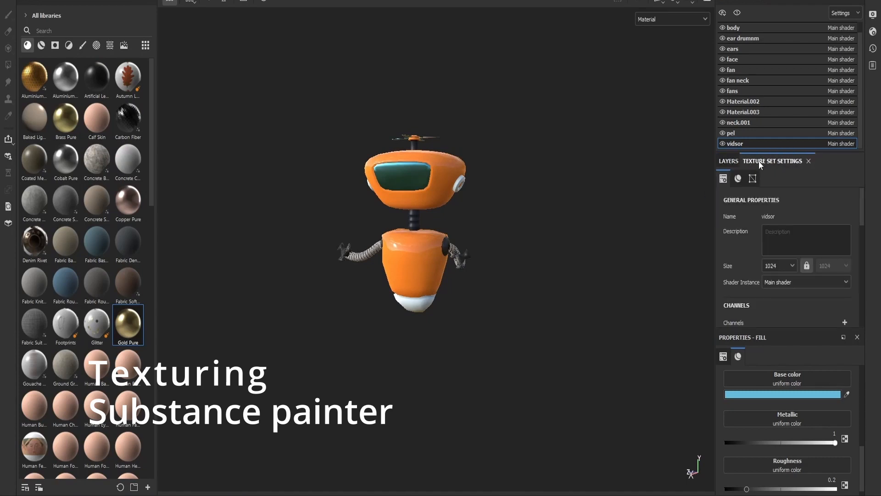
click(745, 28)
click(728, 161)
scroll(775, 398, up, 5)
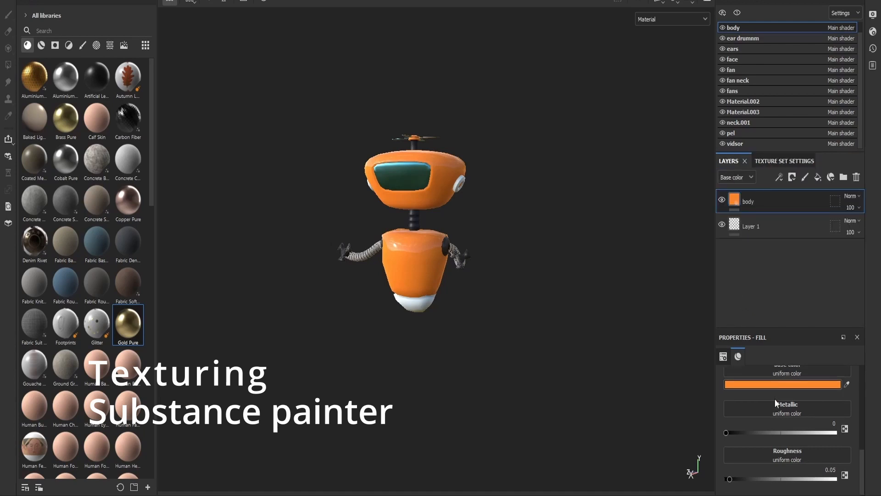
- Display only the Base color channel on the propeller robot and examine its flat colours
click(661, 18)
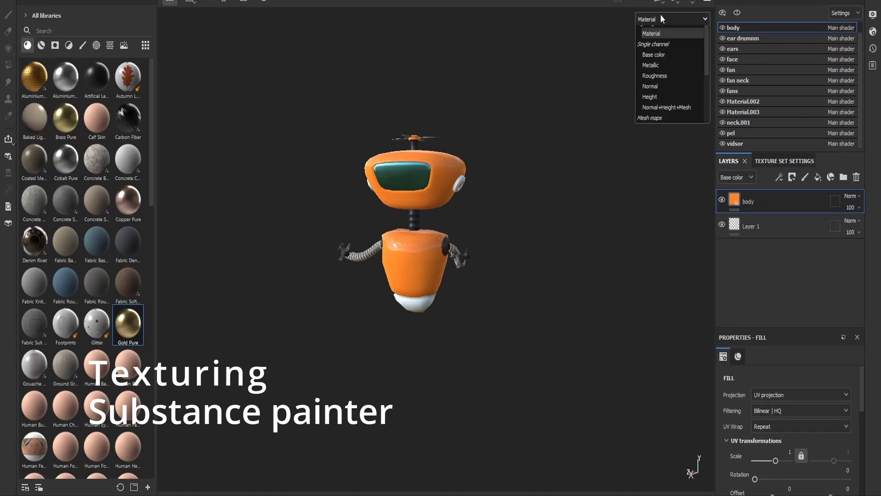
click(654, 66)
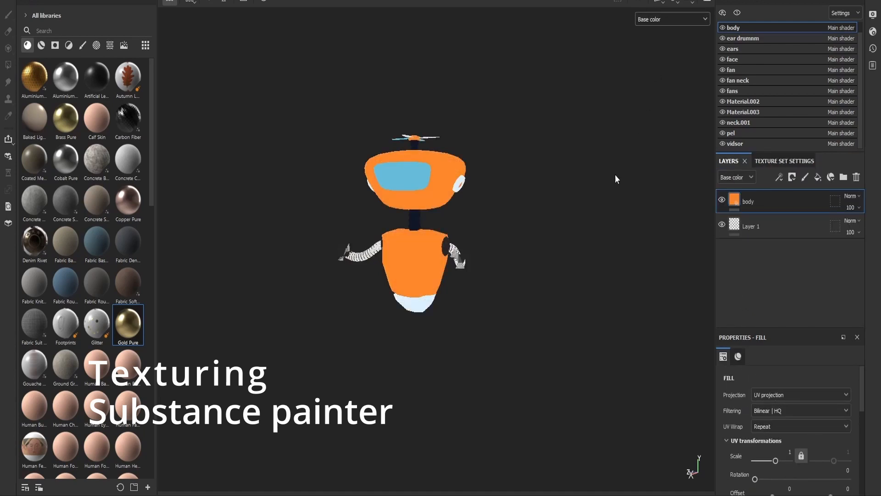
mouse_move(616, 177)
alt+mouse_down()
mouse_move(539, 192)
mouse_move(614, 165)
alt+mouse_up()
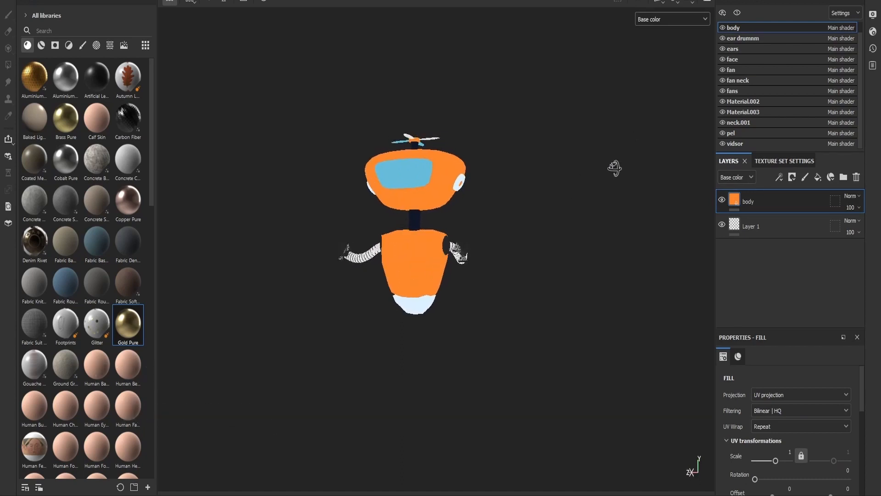
mouse_move(305, 240)
alt+mouse_down()
mouse_move(476, 248)
mouse_move(474, 273)
mouse_move(458, 281)
mouse_move(403, 261)
mouse_move(298, 250)
alt+mouse_up()
- Examine the propeller robot in the Roughness channel and then in the Metallic channel
click(666, 20)
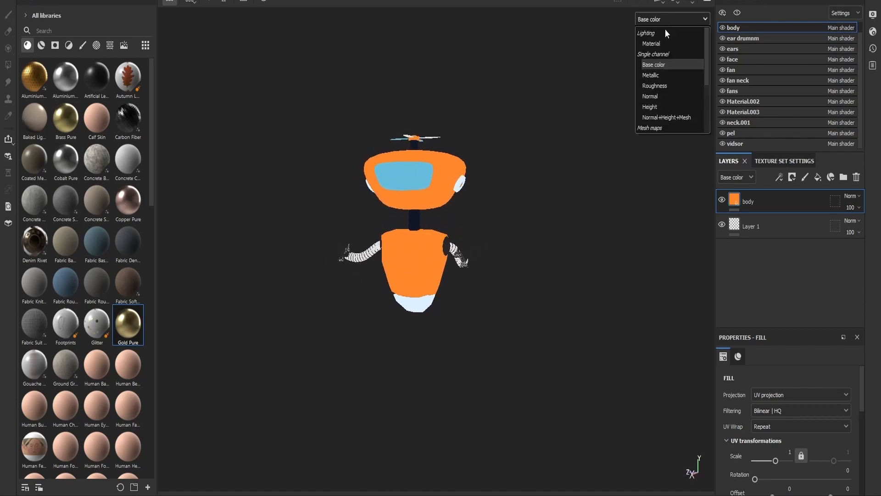
click(659, 87)
alt+drag(615, 172, 279, 248)
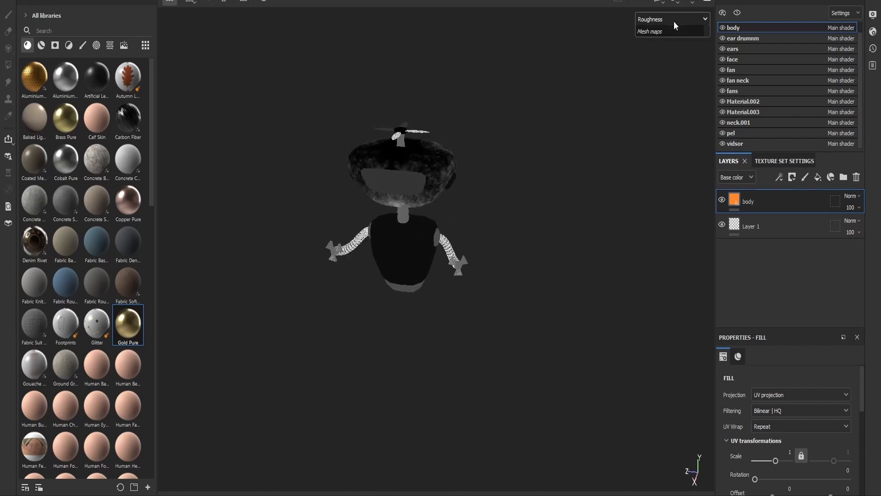
click(674, 21)
click(665, 75)
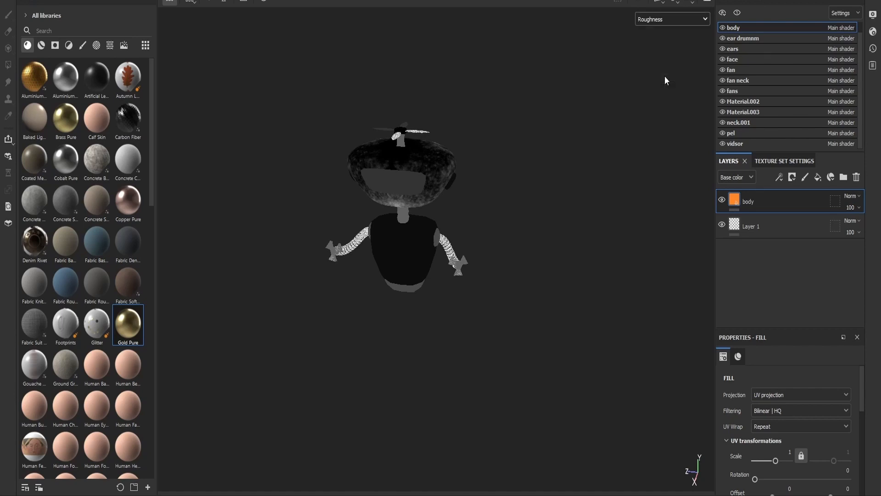
- Display the Normal channel on the propeller robot and examine its body and shoulder joint from several sides
click(684, 22)
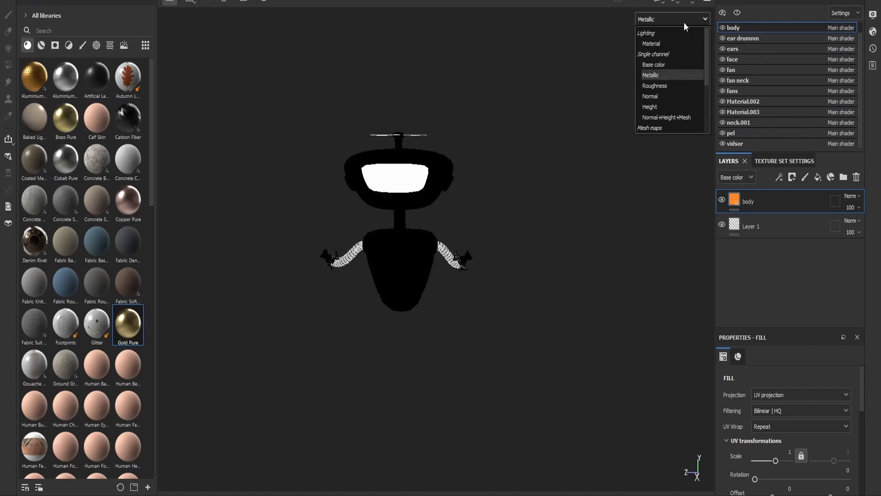
click(669, 92)
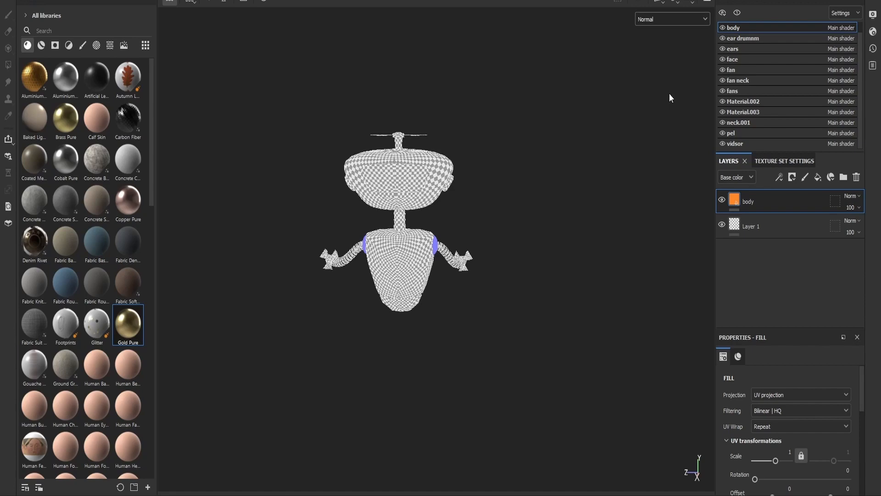
alt+drag(669, 93, 557, 96)
scroll(428, 210, up, 3)
scroll(430, 214, up, 1)
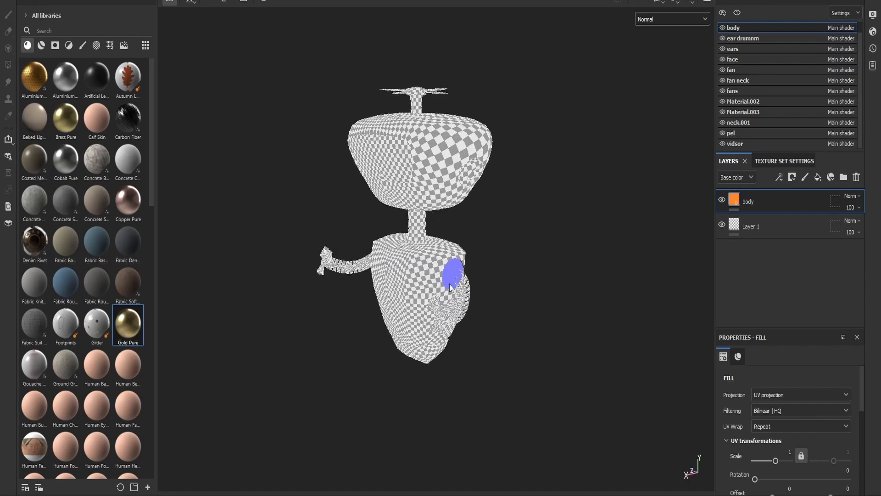
alt+drag(566, 301, 561, 146)
- Display the Height channel on the propeller robot and view it from the front
click(671, 19)
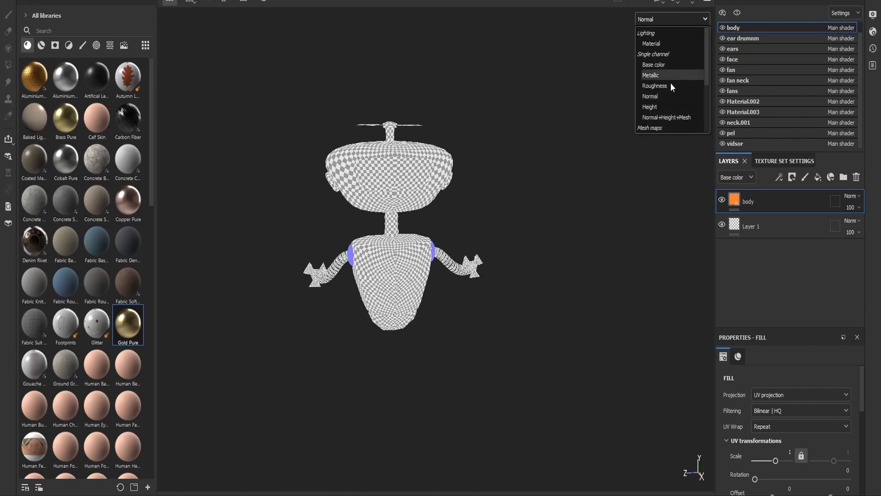
click(670, 109)
alt+drag(643, 126, 572, 124)
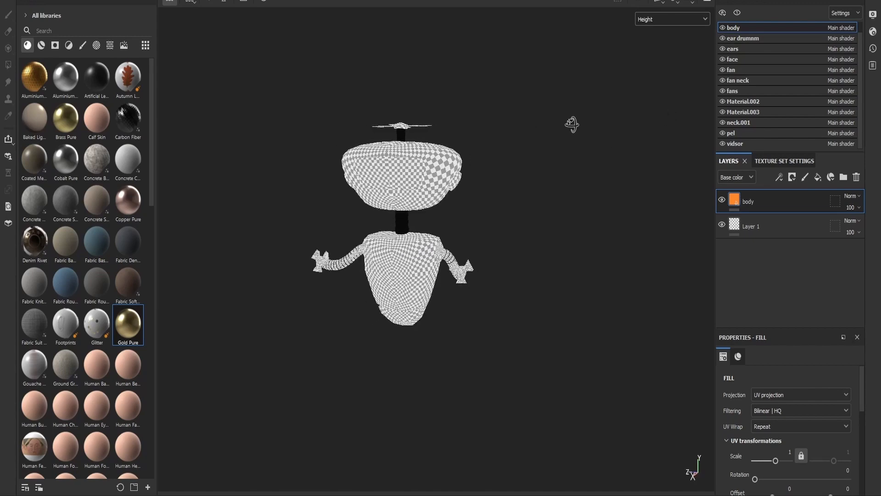
- Restore the full Material display and inspect the propeller robot's head, neck, shoulder and arms up close
click(667, 19)
click(657, 37)
alt+drag(508, 112, 450, 190)
scroll(450, 190, up, 8)
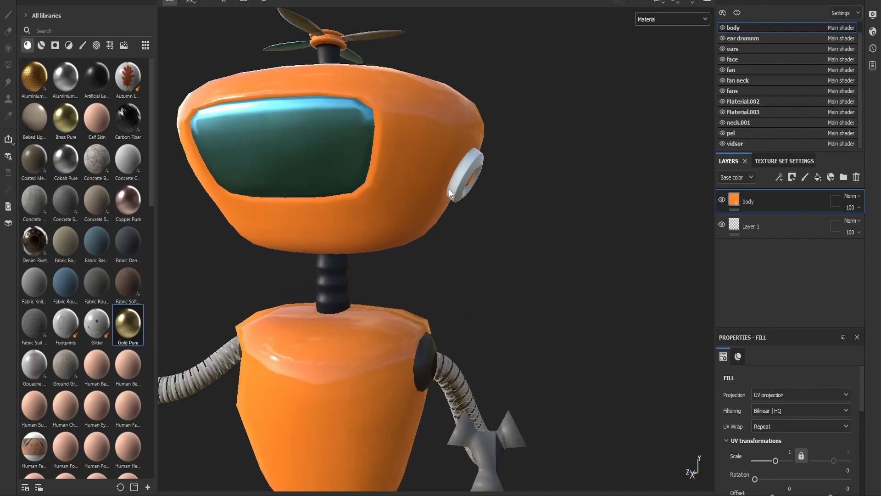
shift+right_drag(497, 245, 467, 354)
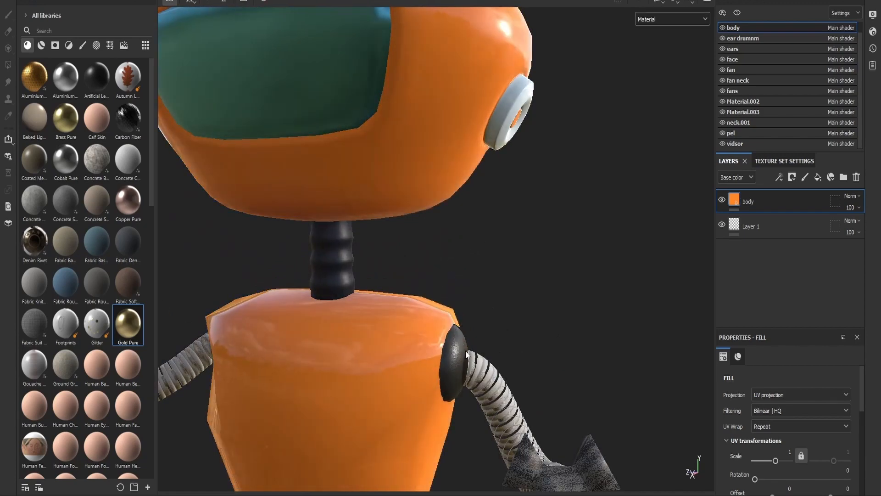
scroll(477, 303, down, 5)
alt+middle_drag(508, 179, 494, 231)
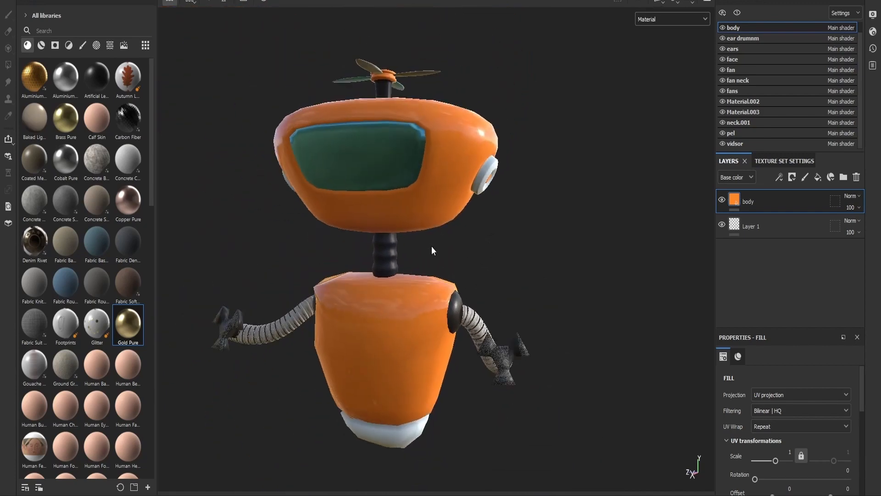
alt+drag(432, 247, 503, 242)
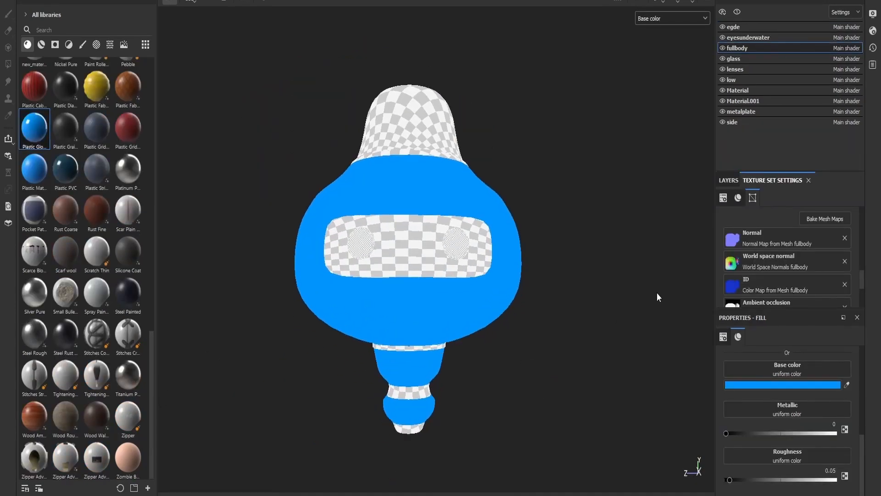
- Set the base color of the pear-shaped robot's fullbody fill to yellow, E8F811
click(803, 384)
drag(789, 269, 787, 304)
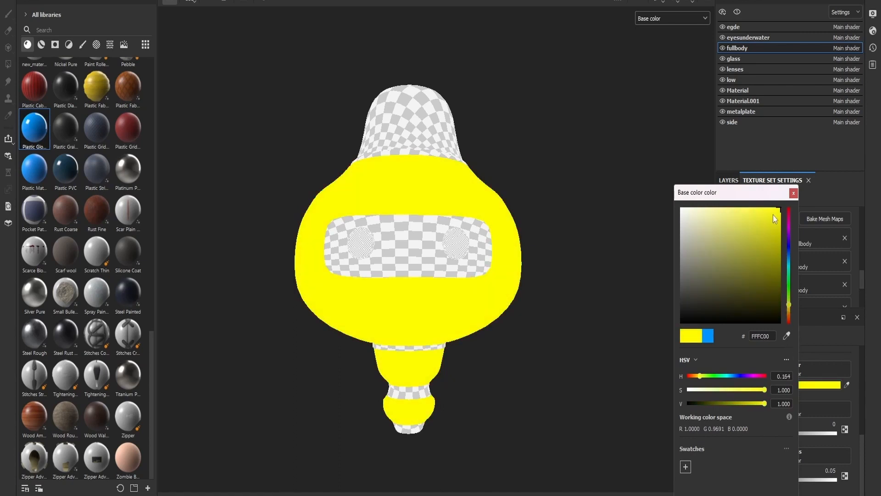
mouse_move(772, 215)
mouse_down()
mouse_move(763, 221)
mouse_move(768, 213)
mouse_up()
drag(790, 304, 791, 301)
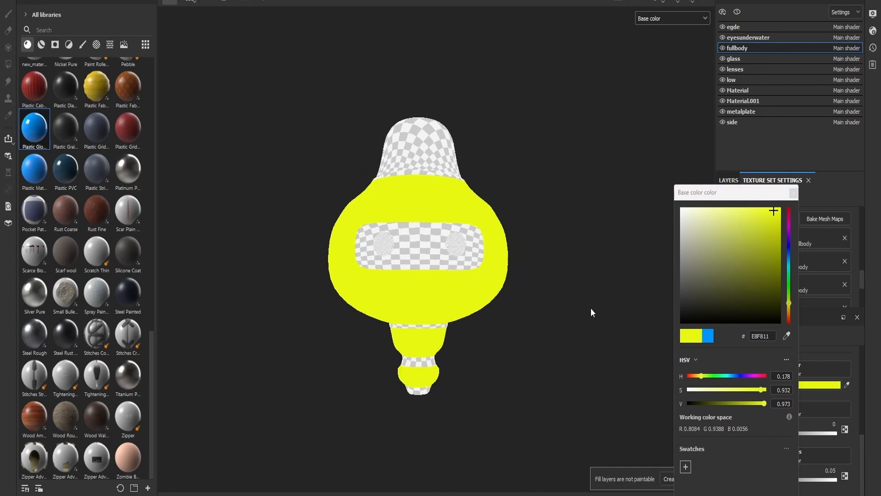
- Apply Plastic Glossy Pure to the low tail bands and set their base color to dark navy, 031F33
drag(35, 127, 412, 389)
click(754, 385)
drag(726, 294, 718, 279)
scroll(446, 410, down, 1)
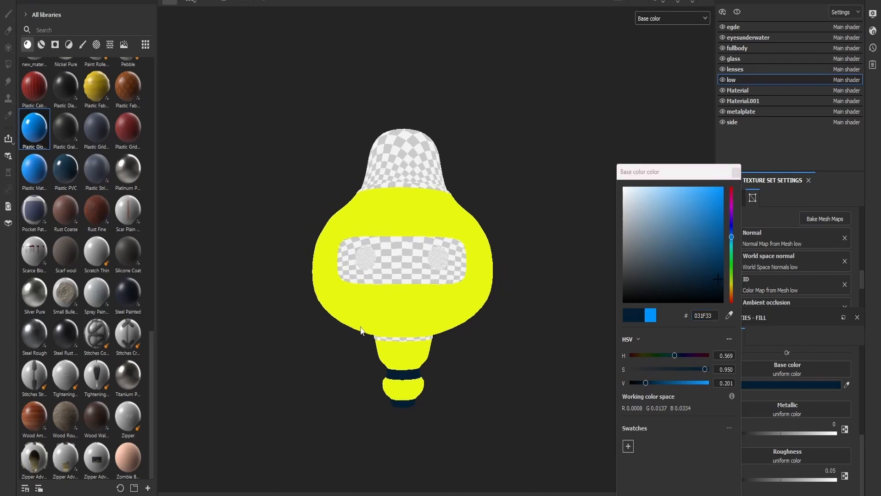
alt+middle_drag(466, 402, 466, 356)
scroll(269, 157, up, 1)
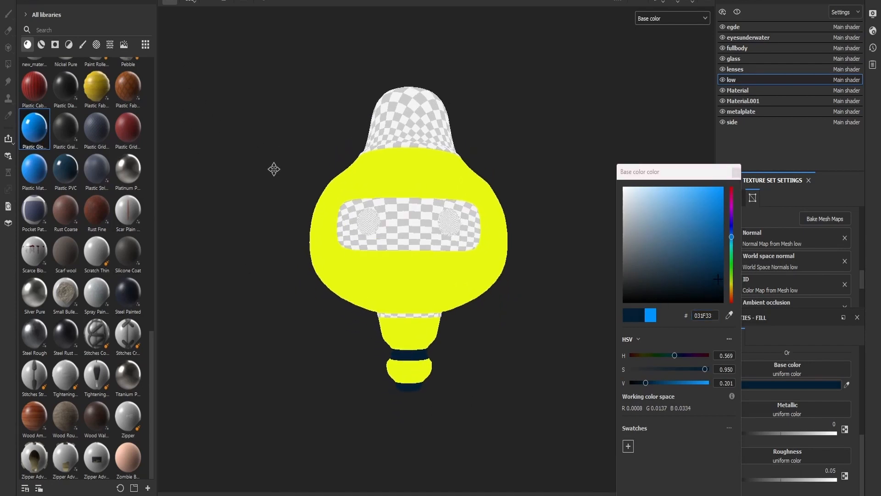
- Apply the Steel Painted material to the thin egde rings around the yellow body
mouse_move(135, 307)
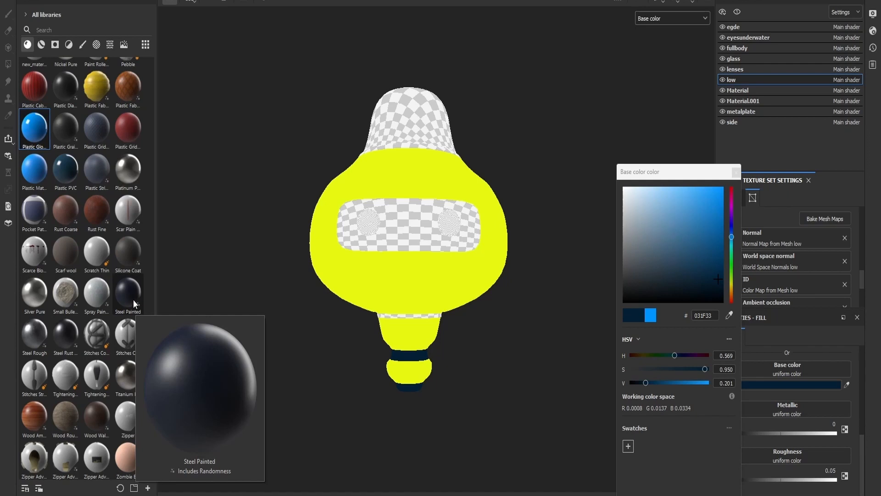
mouse_move(36, 130)
mouse_down()
mouse_move(427, 319)
mouse_move(169, 205)
mouse_move(16, 123)
mouse_up()
mouse_move(129, 294)
mouse_down()
mouse_move(408, 322)
mouse_move(425, 317)
mouse_up()
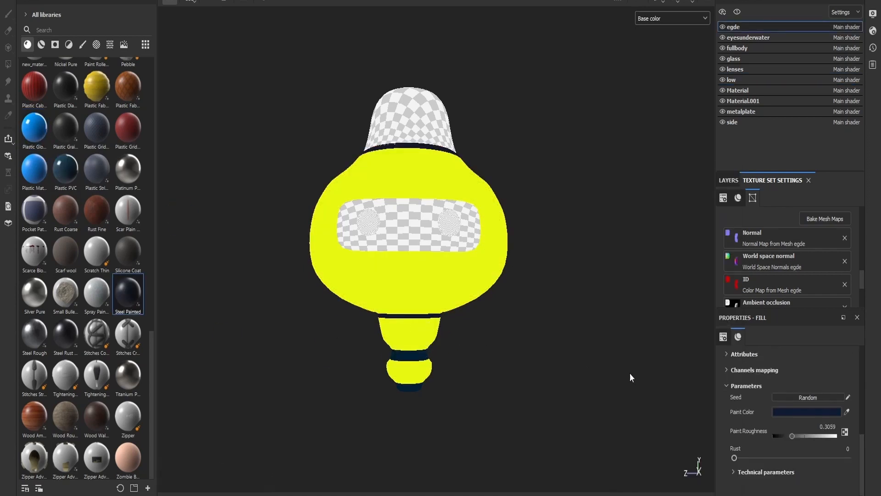
alt+drag(681, 334, 511, 189)
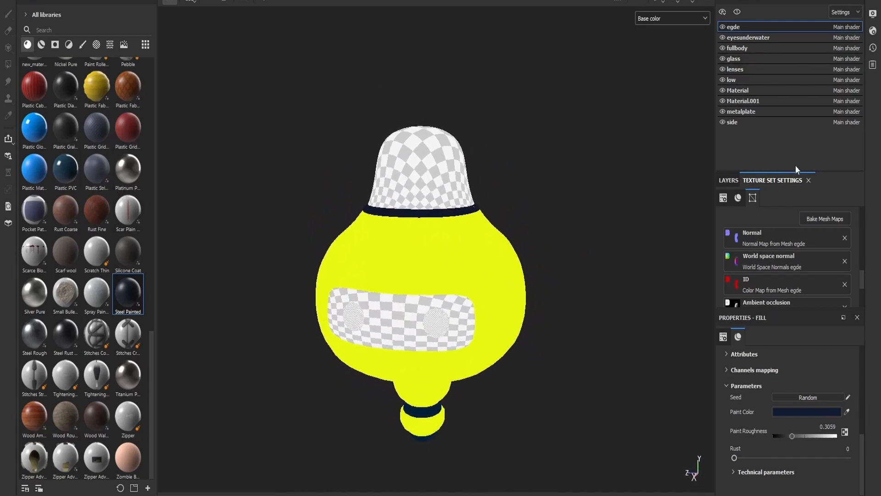
- Apply Plastic Glossy Pure to the glass dome on the head and set its base color to muted teal, 5CB69E
mouse_move(23, 140)
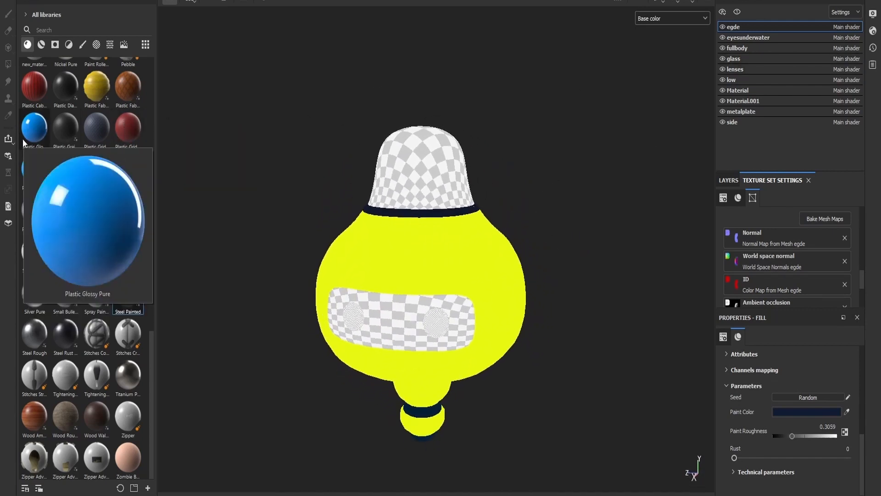
drag(23, 139, 426, 169)
click(780, 384)
drag(707, 202, 696, 215)
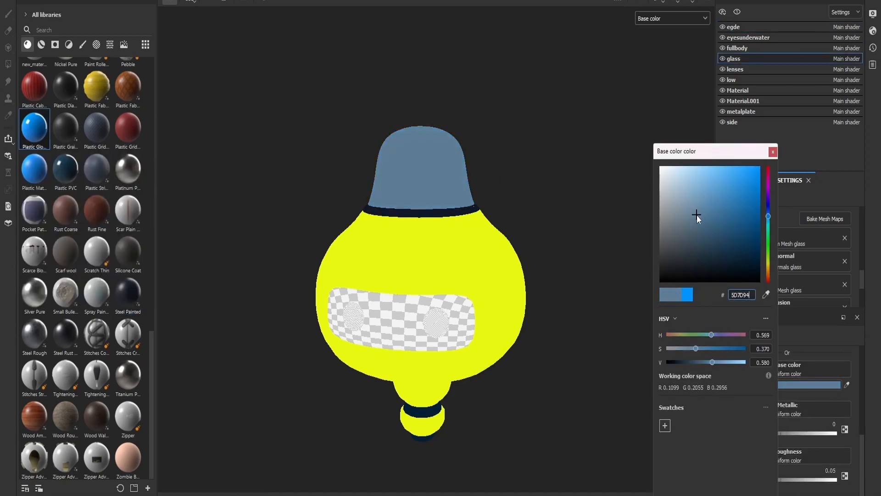
drag(769, 220, 769, 229)
alt+drag(559, 212, 574, 185)
drag(692, 198, 709, 199)
scroll(551, 235, down, 3)
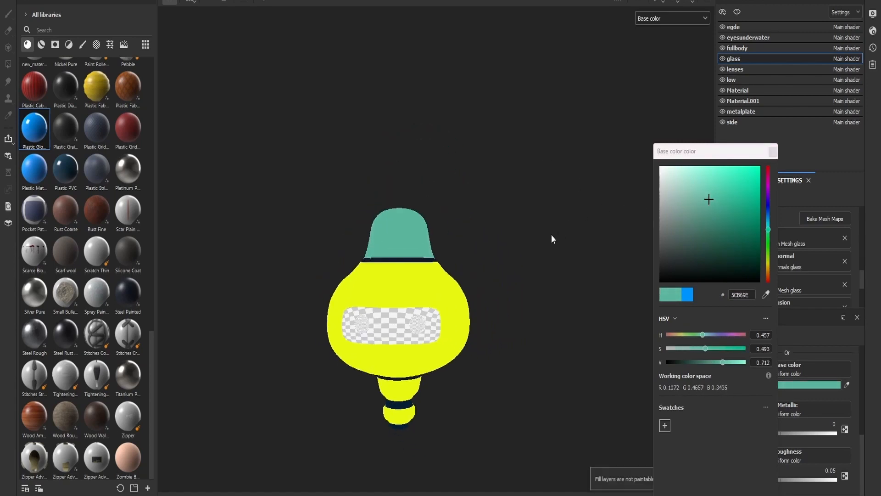
scroll(552, 235, up, 3)
mouse_move(559, 273)
alt+mouse_down()
mouse_move(561, 330)
mouse_move(485, 355)
alt+mouse_up()
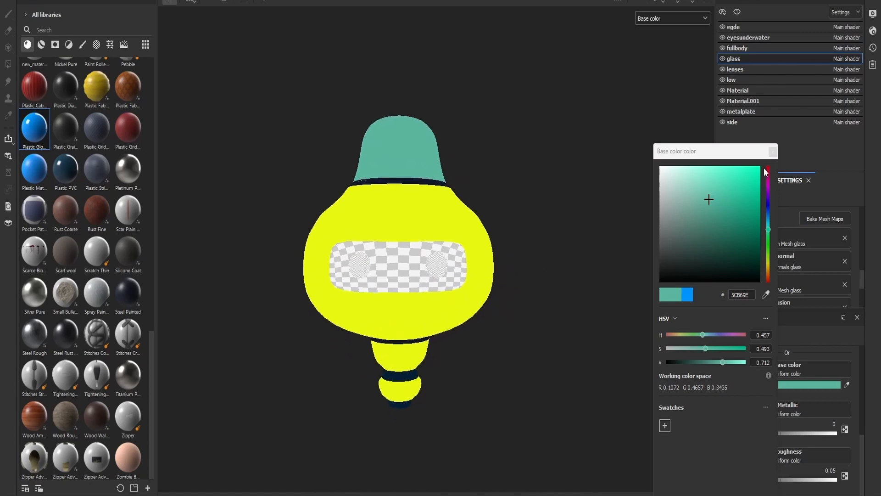
click(773, 152)
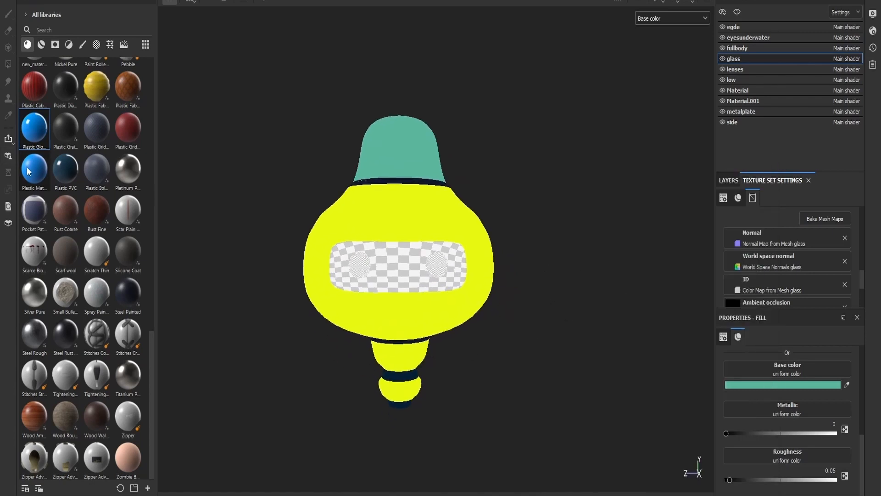
- Apply Plastic Glossy Pure to the pear-shaped robot's face plate and set its base color to aqua, 75FDDD
mouse_move(28, 137)
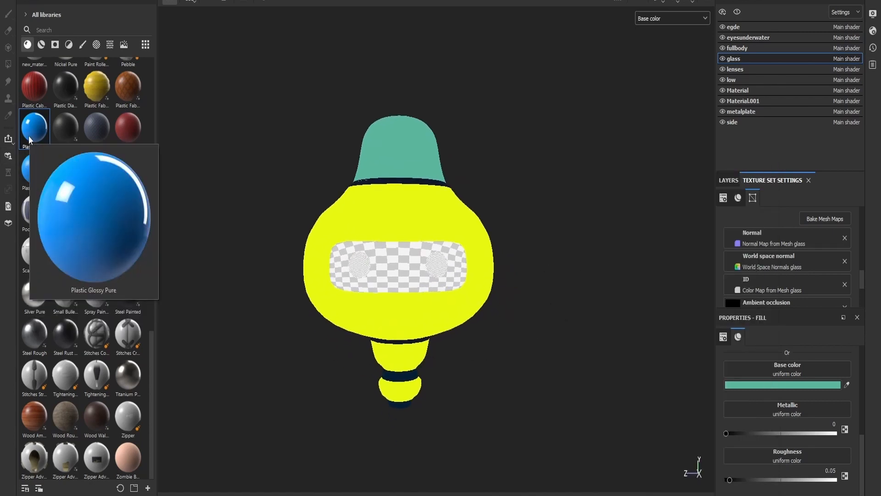
drag(29, 136, 383, 271)
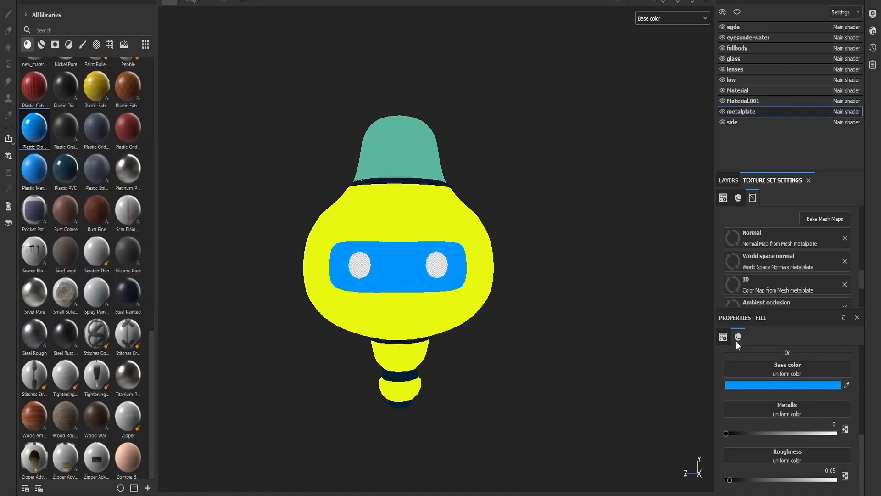
click(770, 385)
drag(777, 172, 736, 170)
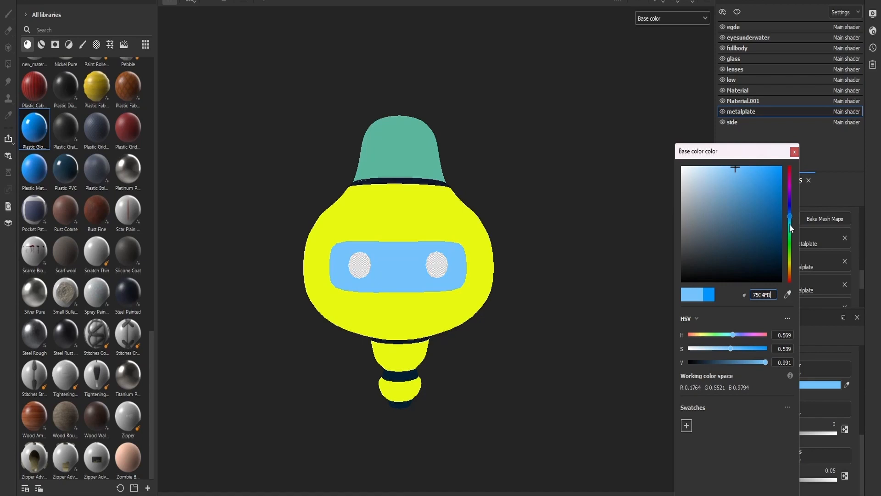
drag(790, 228, 790, 224)
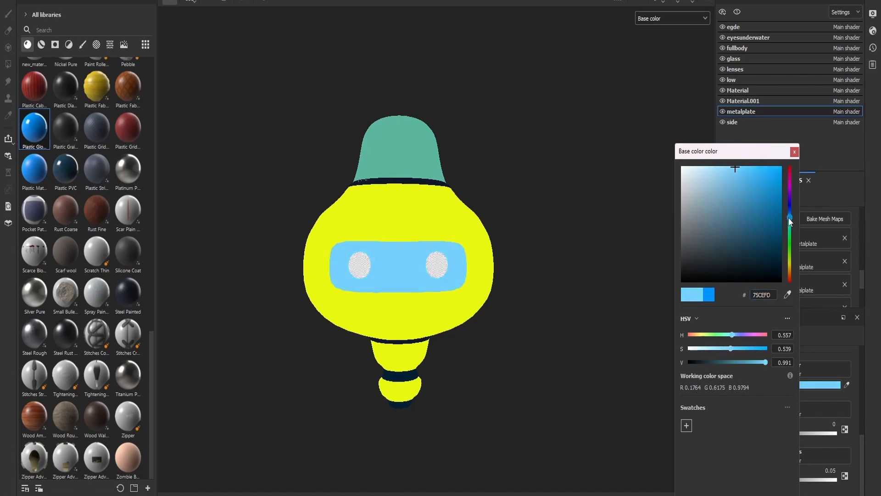
click(789, 230)
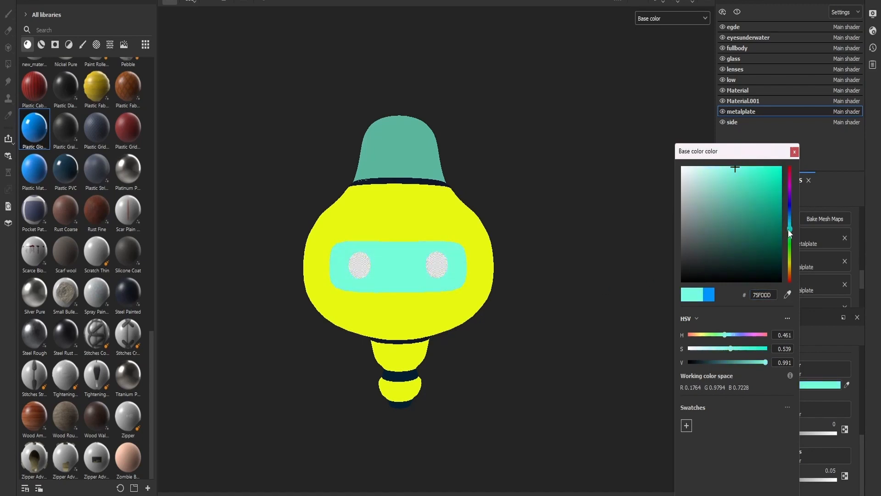
- Try an orange base color, F58C3B, on the face plate
drag(789, 230, 792, 272)
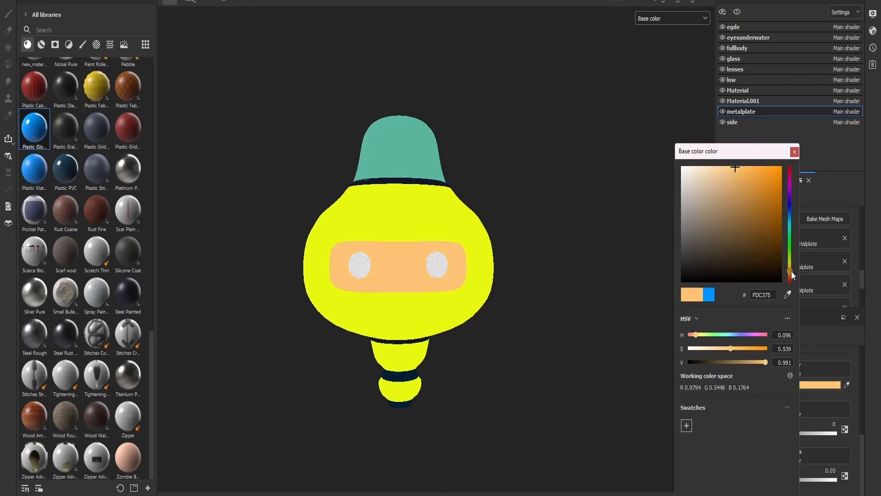
drag(737, 170, 757, 171)
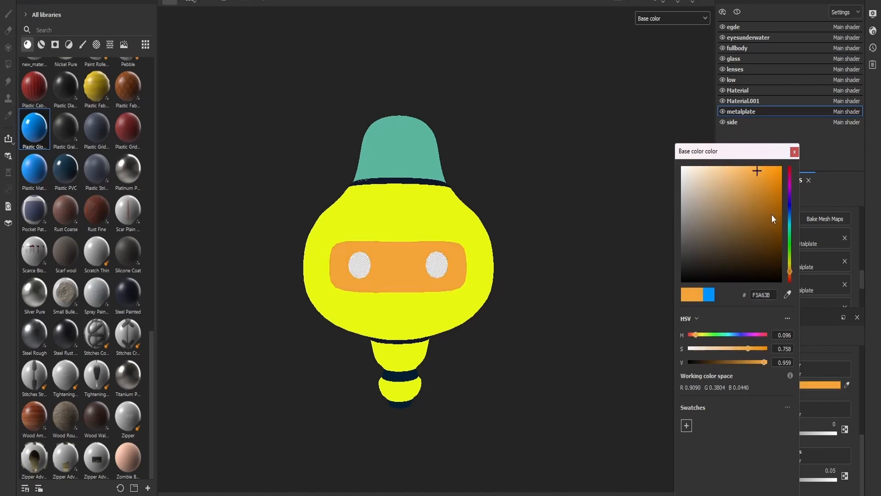
drag(790, 274, 791, 278)
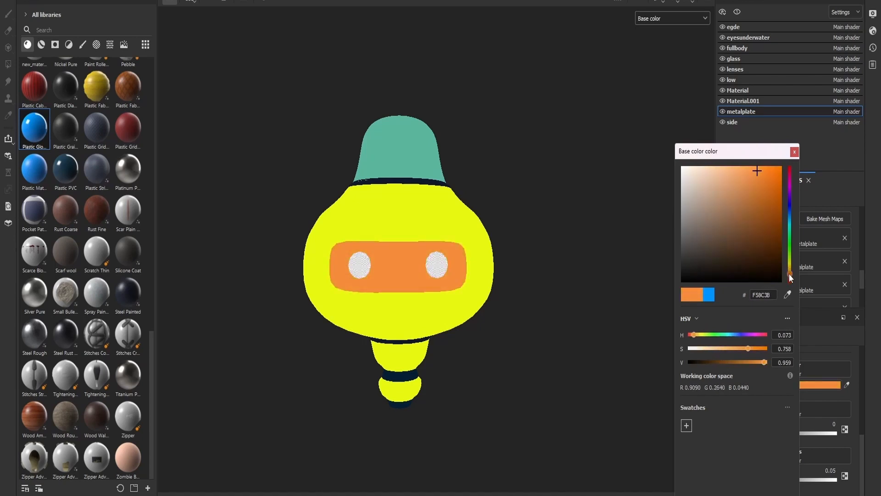
scroll(570, 212, down, 2)
mouse_move(570, 224)
alt+mouse_down()
mouse_move(458, 204)
mouse_move(570, 211)
alt+mouse_up()
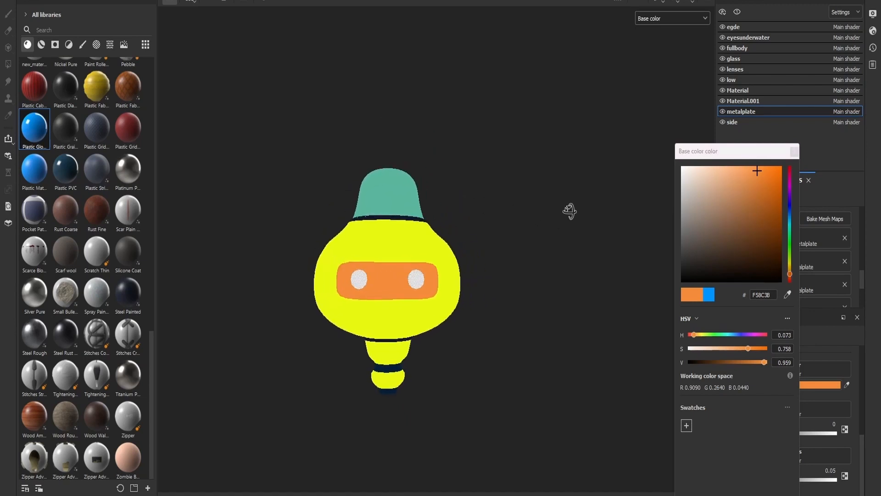
scroll(569, 211, up, 3)
- Change the face plate's base color to a muted blue, 6D9BC1
mouse_move(751, 170)
mouse_down()
mouse_move(737, 171)
mouse_move(747, 170)
mouse_up()
drag(789, 274, 792, 216)
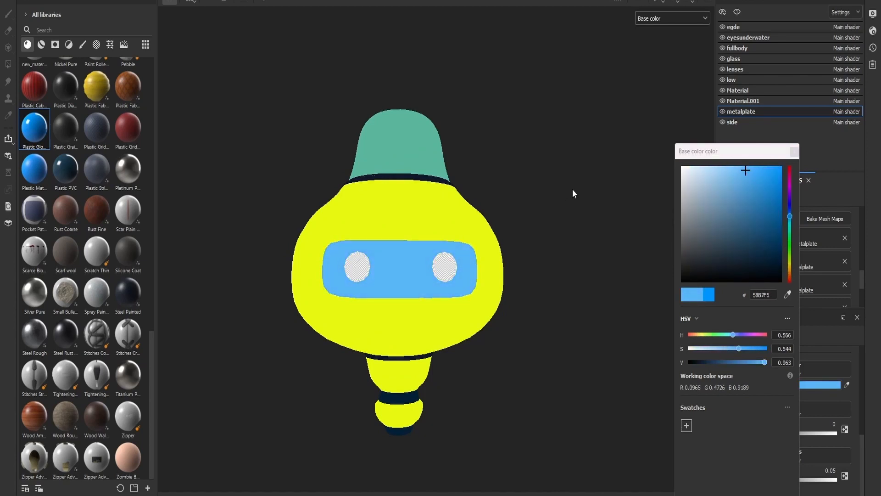
alt+drag(572, 189, 483, 211)
drag(745, 354, 734, 335)
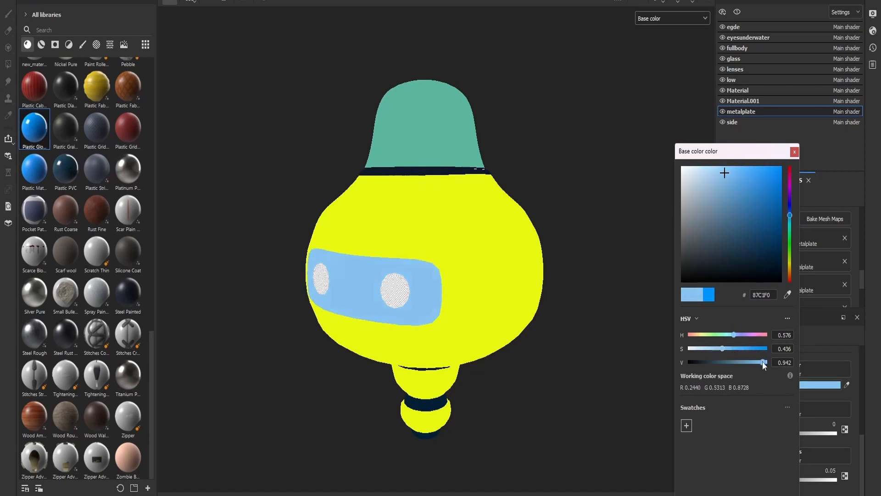
drag(763, 363, 748, 362)
alt+drag(633, 257, 628, 219)
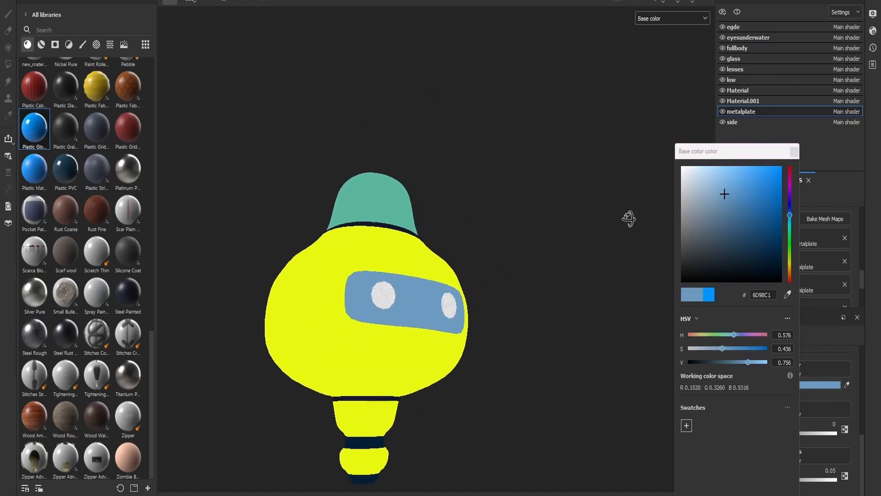
- Display the robot in Material view and set the face plate's base color to brighter blue, 64A5EF
click(673, 18)
click(651, 27)
mouse_move(509, 193)
alt+mouse_down()
mouse_move(469, 156)
mouse_move(578, 151)
mouse_move(595, 92)
mouse_move(588, 209)
mouse_move(441, 197)
mouse_move(476, 210)
alt+mouse_up()
drag(719, 201, 740, 172)
click(789, 214)
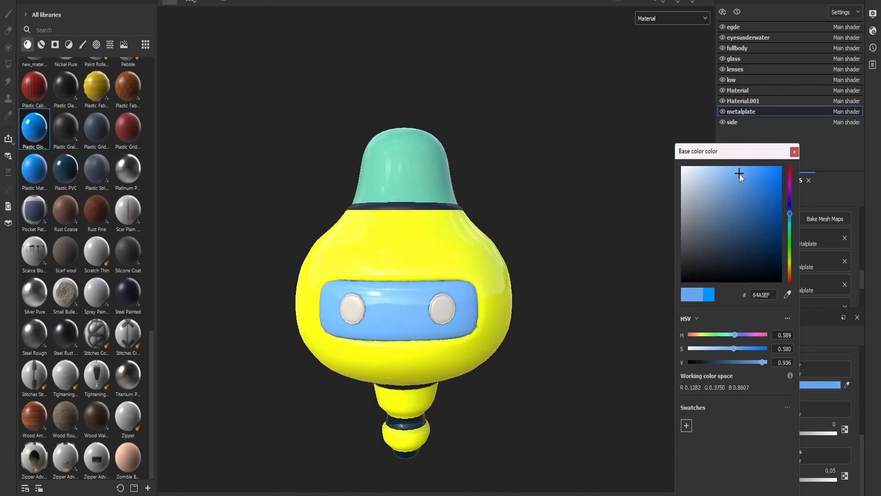
scroll(527, 236, down, 2)
alt+drag(528, 236, 514, 253)
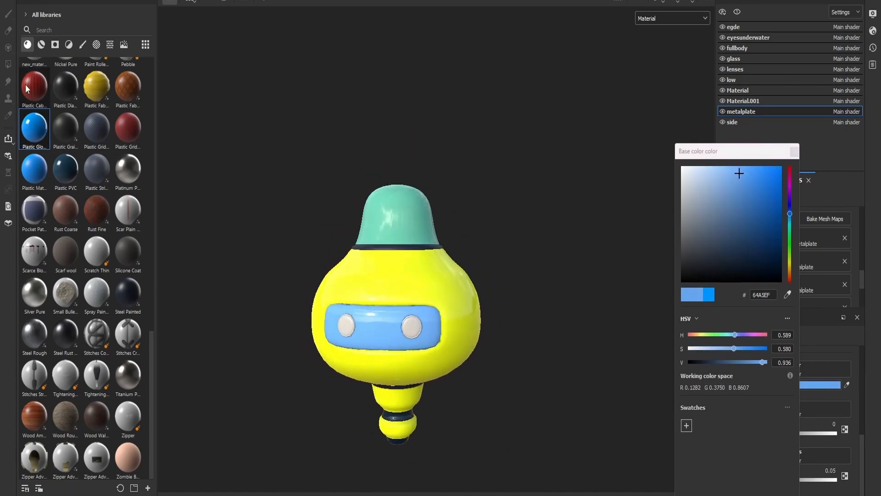
- Return the viewport to Base color, apply Plastic Glossy Pure to the eye lenses and set their base color to amber, FFC400
click(683, 18)
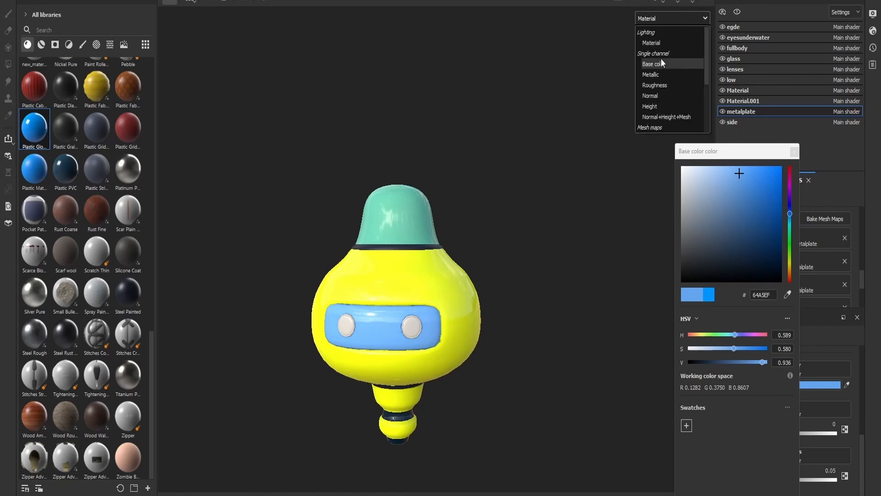
click(657, 64)
drag(39, 139, 413, 329)
click(753, 385)
drag(734, 211, 734, 250)
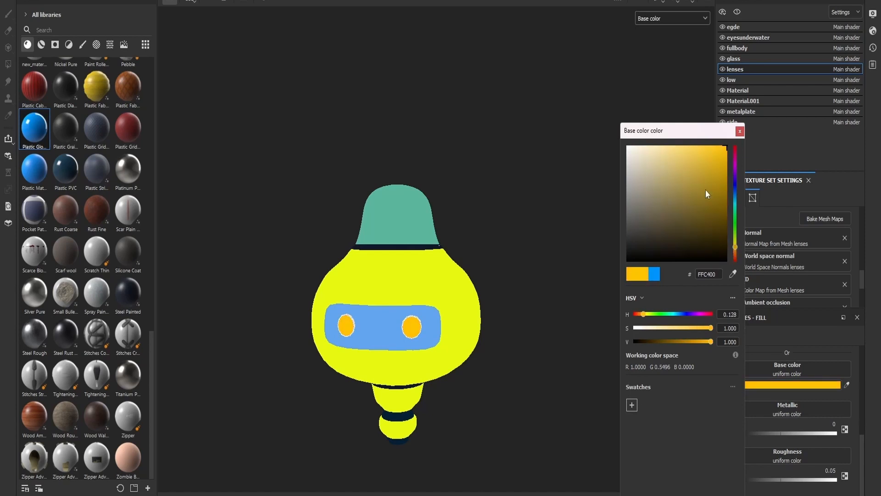
- Apply Plastic Glossy Pure to the eyesunderwater rings around the lenses and adjust their base color
drag(34, 129, 419, 321)
scroll(477, 321, up, 8)
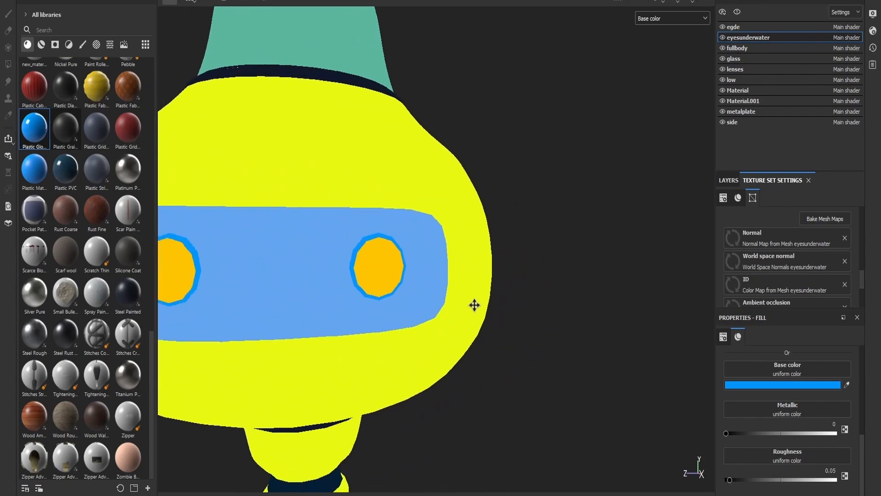
click(767, 386)
drag(746, 173, 747, 235)
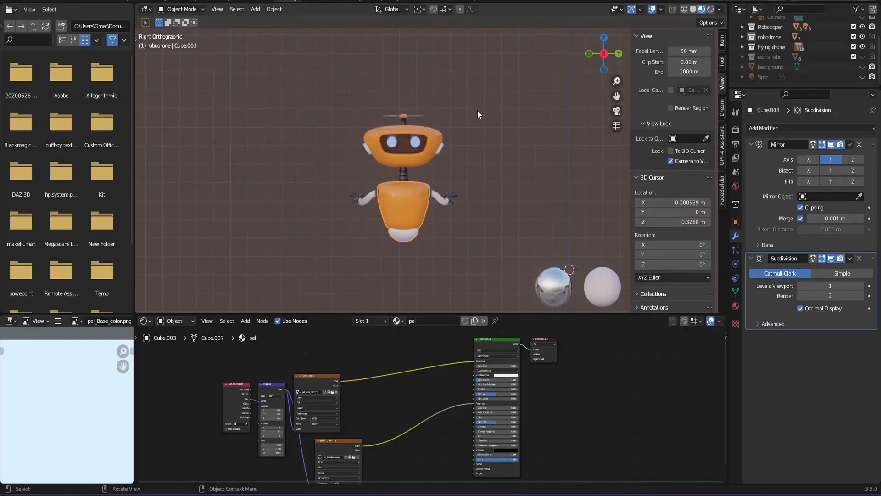
- In Blender, insert a ColorRamp node between the pel_Roughness.png texture and the Roughness input of the propeller robot's body material
scroll(446, 165, up, 4)
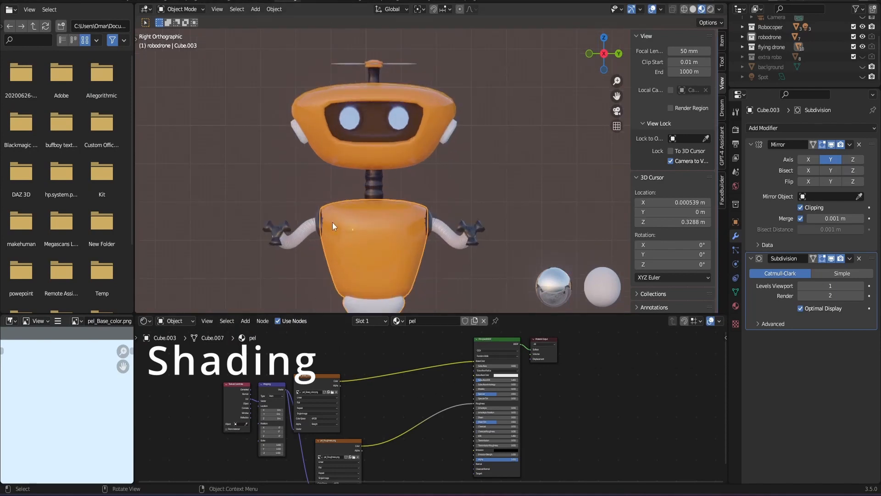
scroll(414, 245, down, 1)
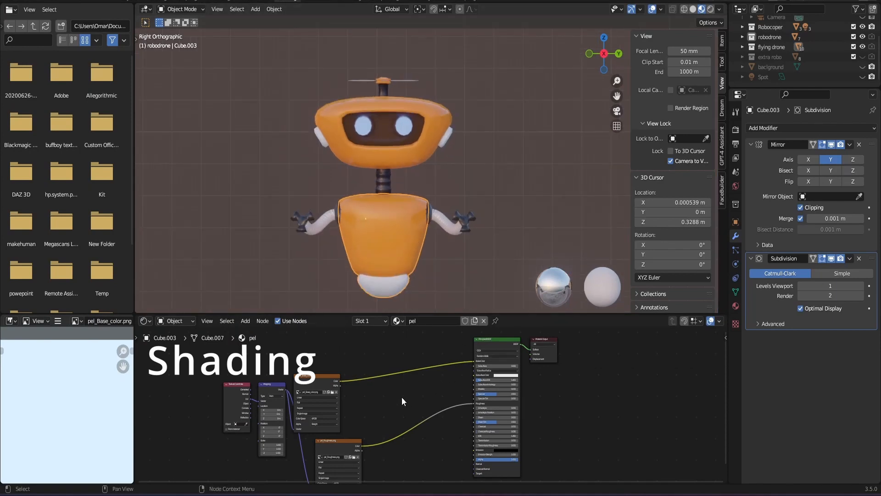
key(shift+a)
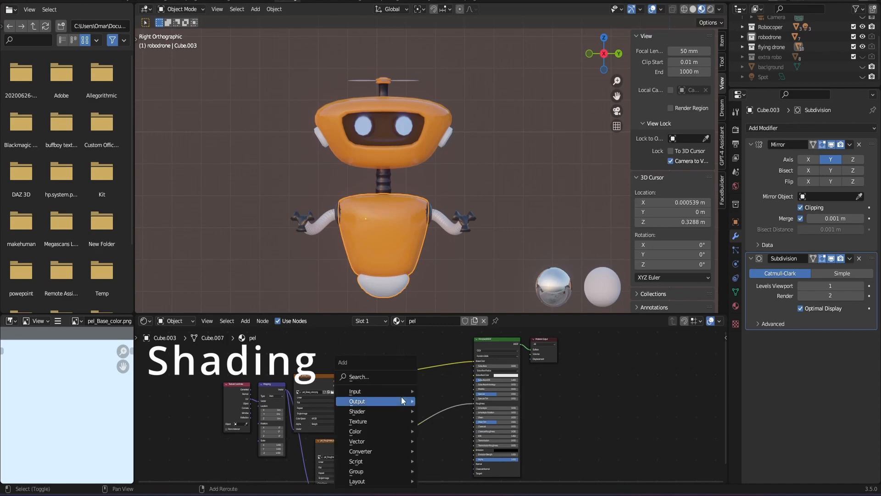
click(393, 377)
text(cp)
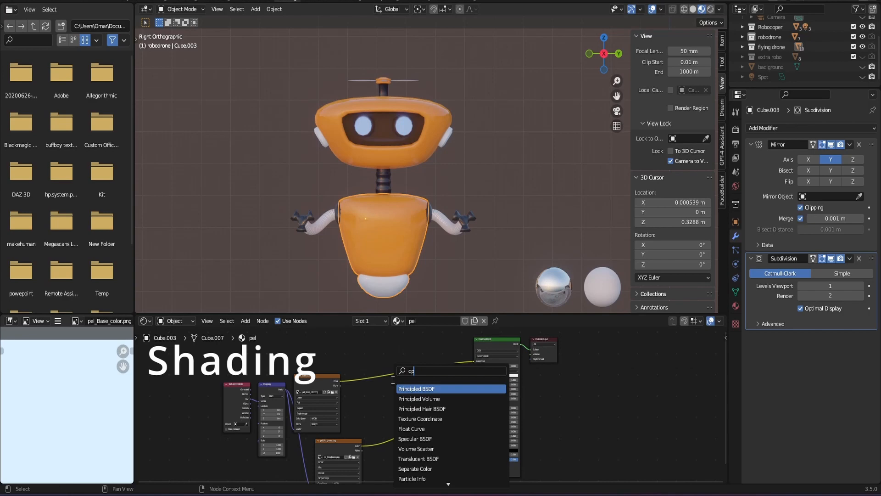
key(BackSpace)
text(olo)
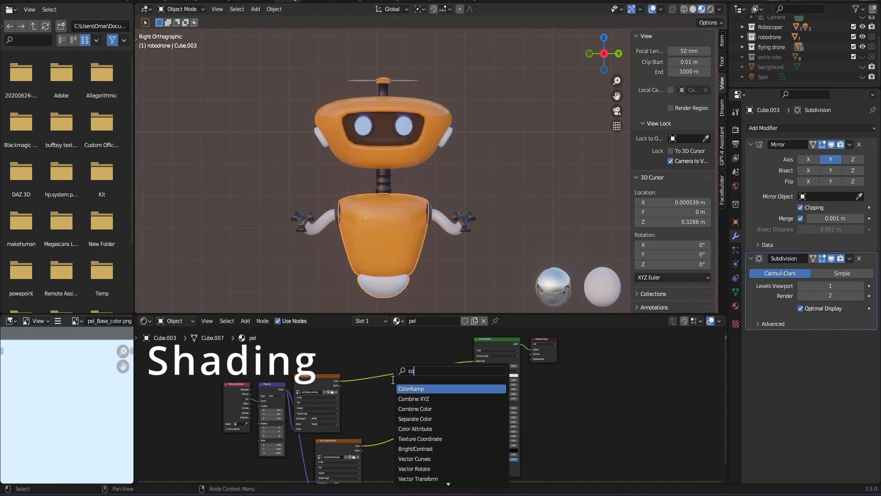
click(411, 389)
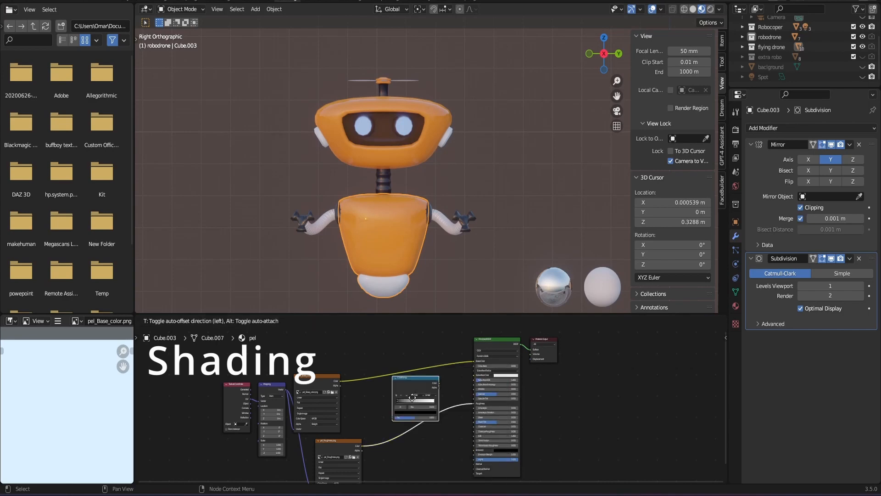
scroll(426, 432, up, 3)
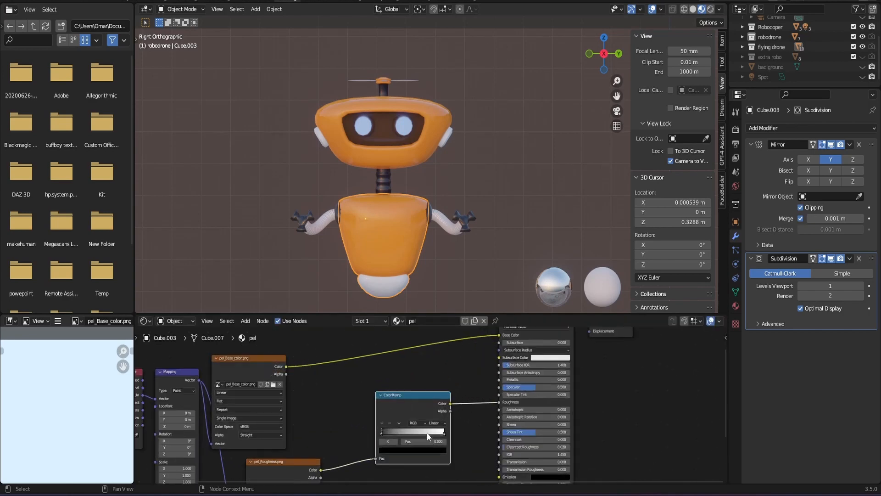
- Move the ColorRamp's white stop inward and its black stop to 0.086, checking the roughness on the body from different angles
drag(445, 435, 388, 439)
click(377, 435)
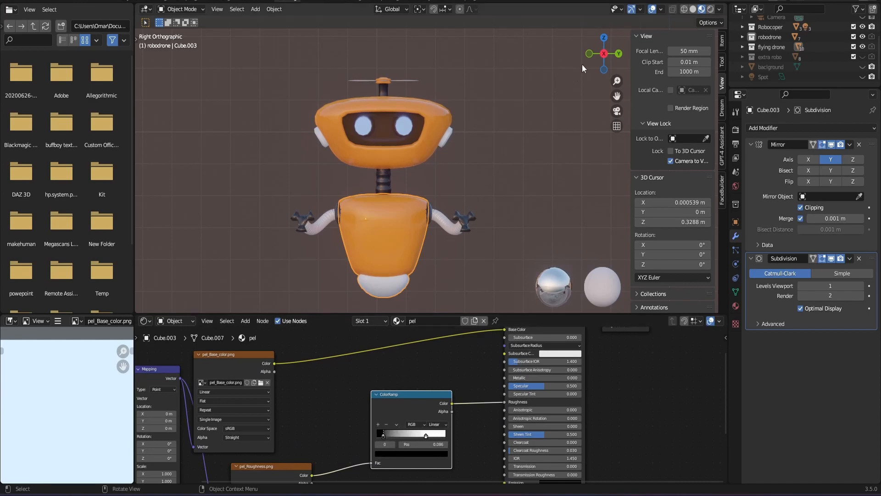
drag(596, 58, 459, 66)
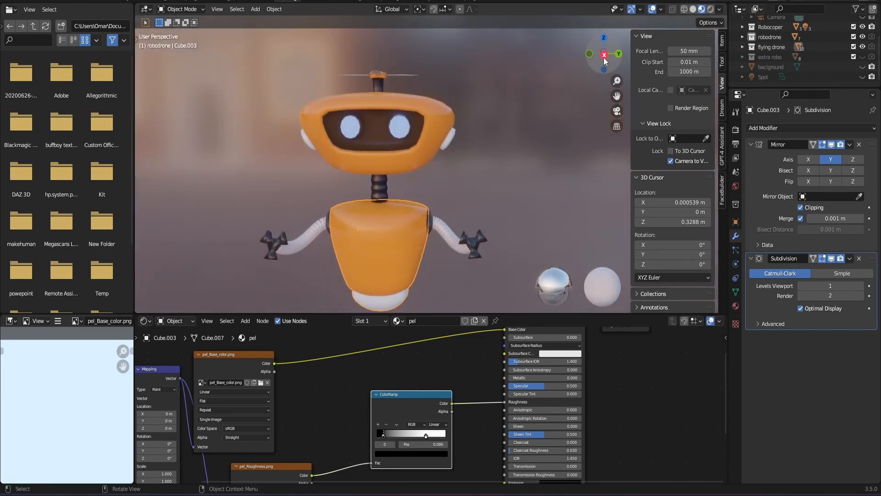
click(604, 55)
scroll(368, 398, down, 1)
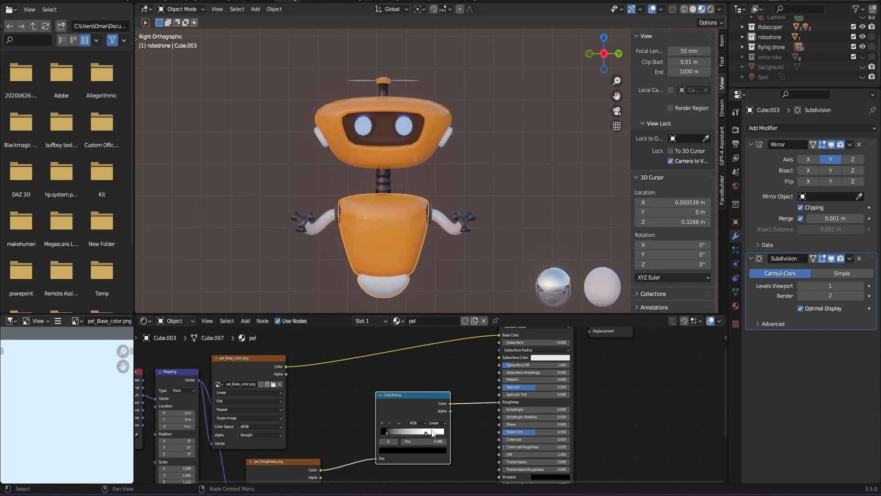
- Delete the ColorRamp node and connect the Color output of pel_Roughness.png directly to the shader's Roughness input
key(x)
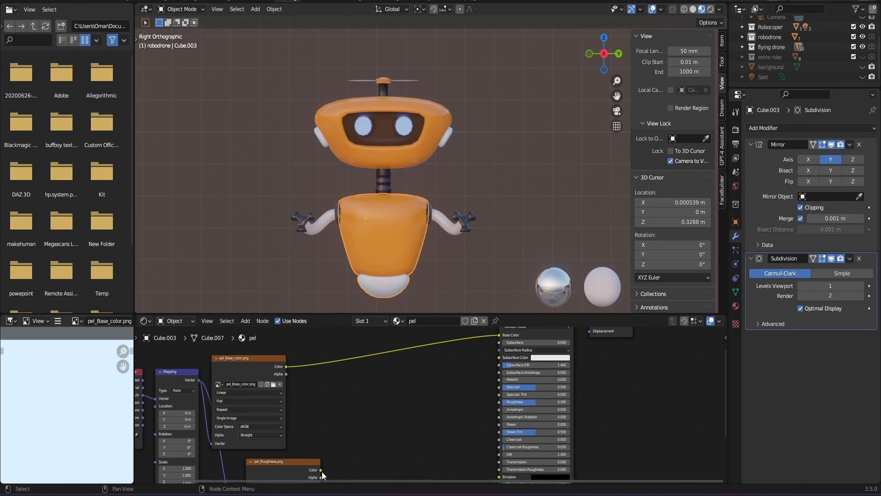
drag(321, 470, 502, 402)
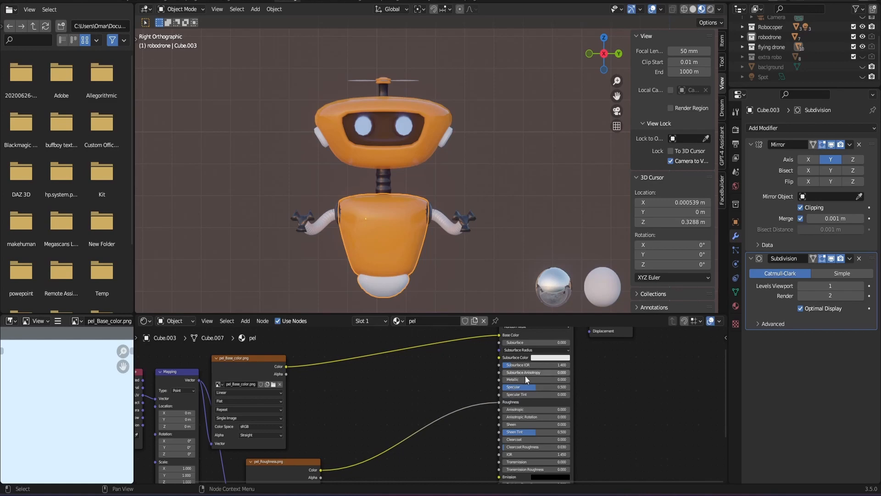
- Compare the node setups of the robot's head and body materials and examine their shading from different angles
click(422, 98)
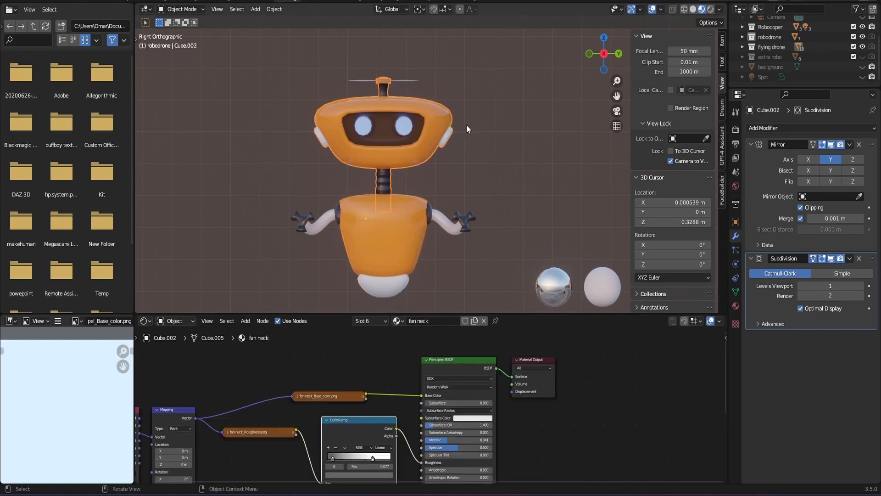
click(479, 176)
click(404, 214)
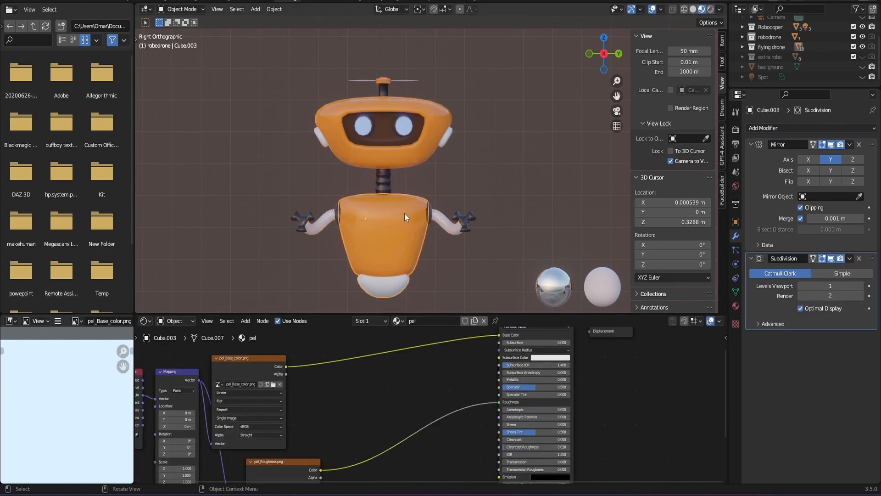
click(454, 159)
drag(592, 52, 357, 54)
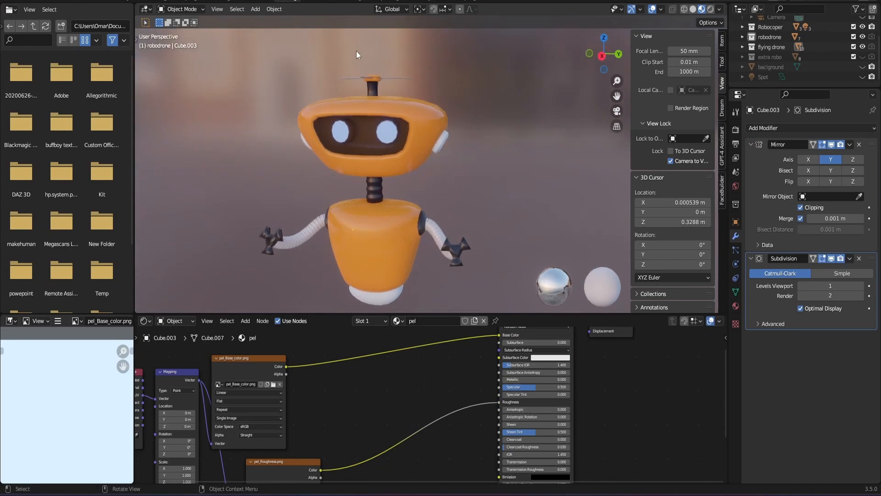
click(602, 56)
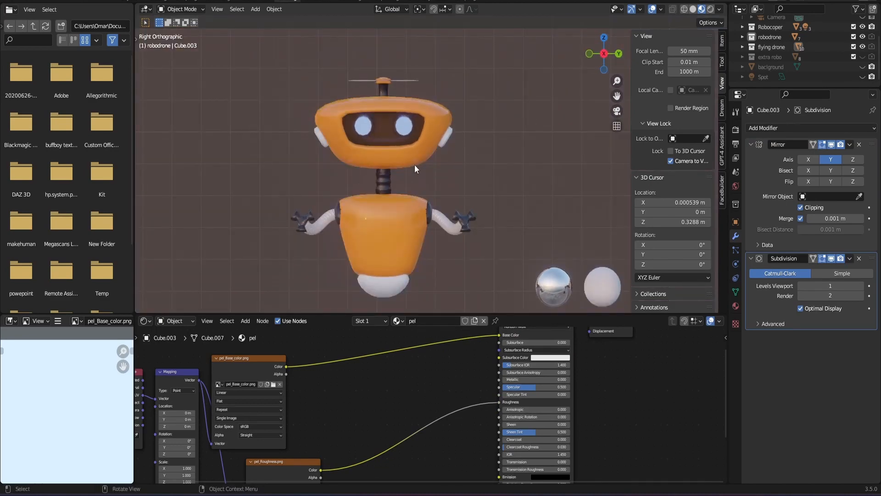
scroll(437, 132, up, 2)
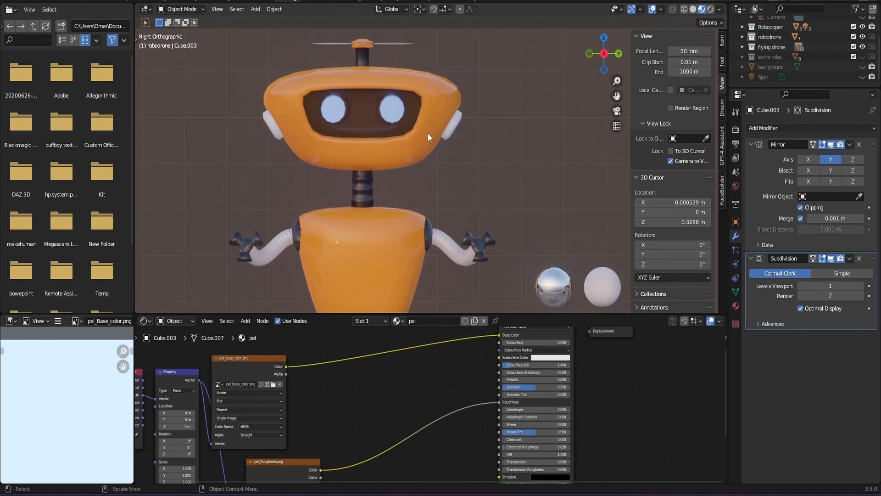
scroll(428, 133, down, 2)
click(399, 129)
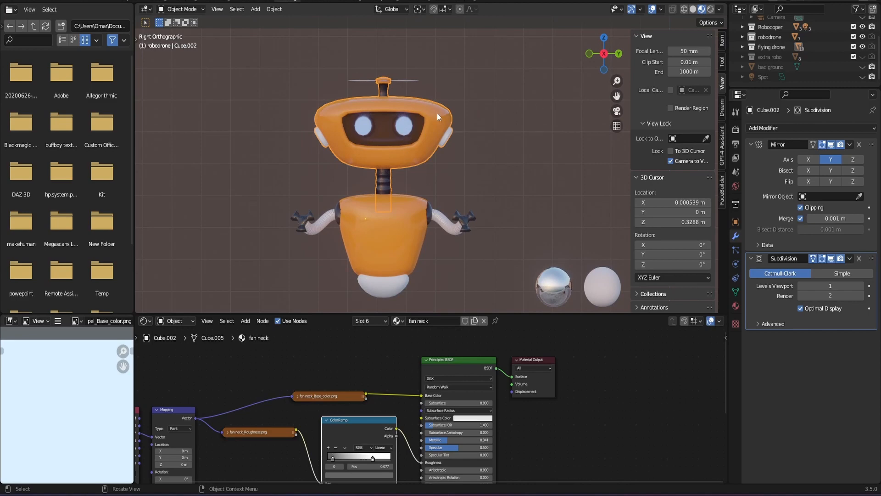
- Look through the objects in the robodrone collection one by one and select the eyes underwater.001 object
key(Tab)
key(Tab)
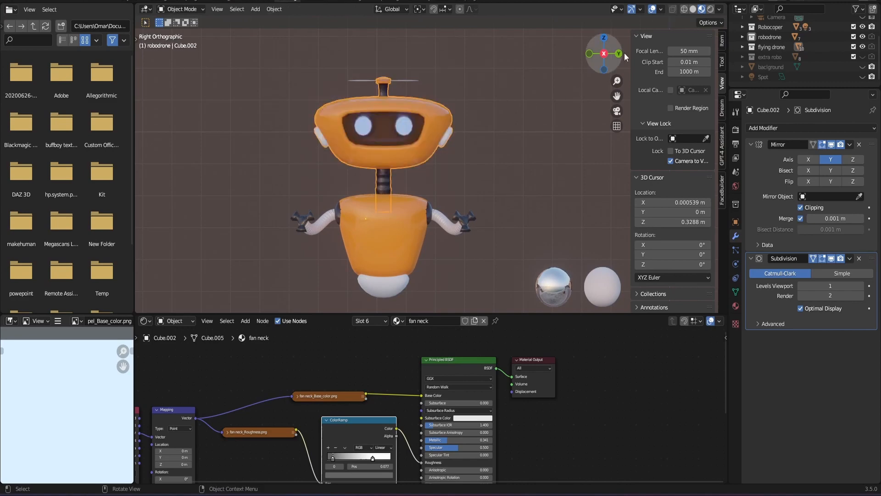
scroll(772, 60, up, 2)
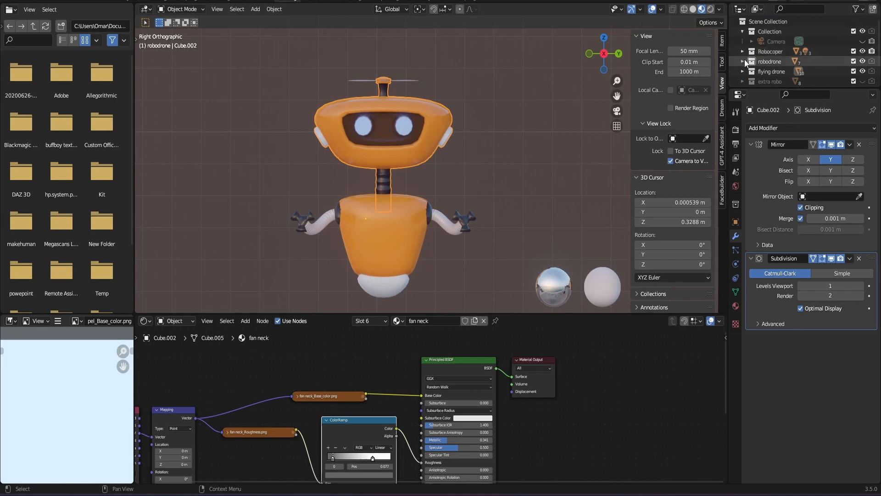
scroll(745, 59, down, 2)
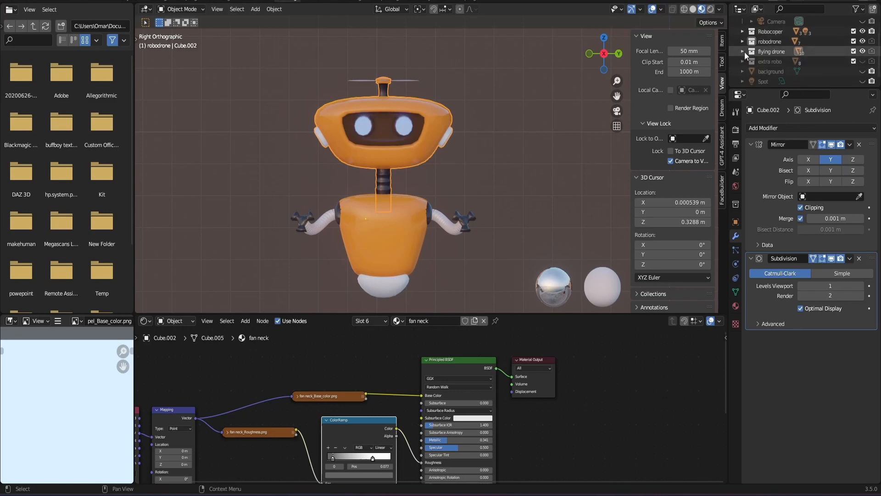
click(745, 51)
scroll(772, 56, down, 2)
click(775, 41)
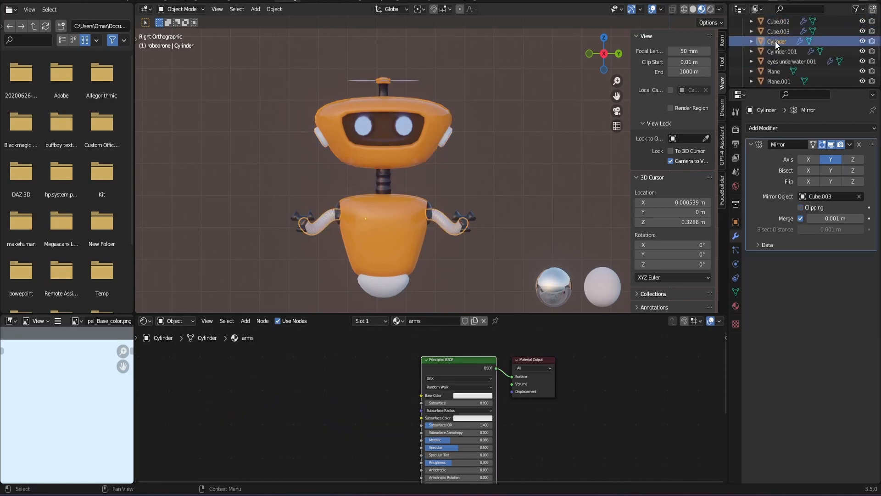
click(778, 51)
click(780, 61)
click(777, 70)
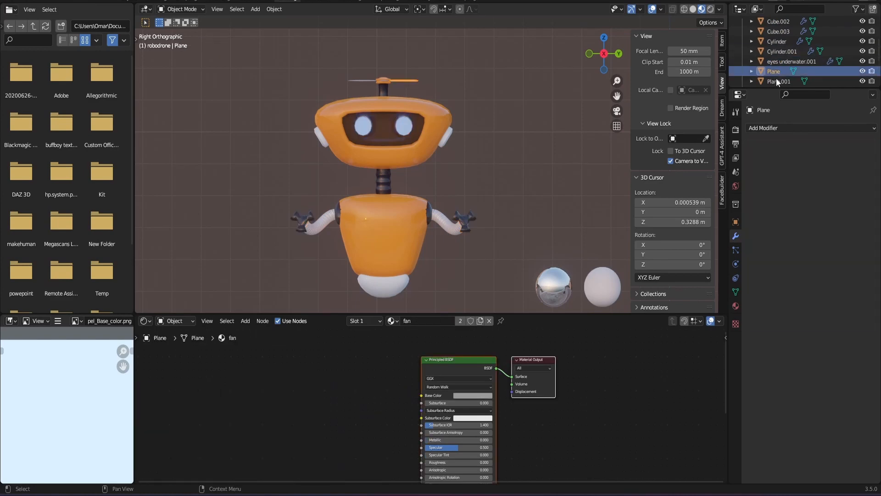
click(777, 60)
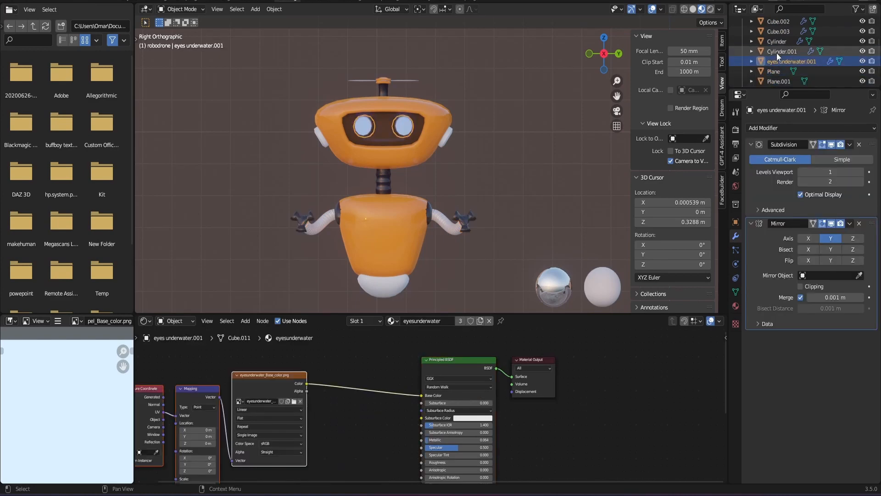
- Select the lenses material of the robot's eyes and set its Emission Strength to 15
scroll(316, 398, down, 4)
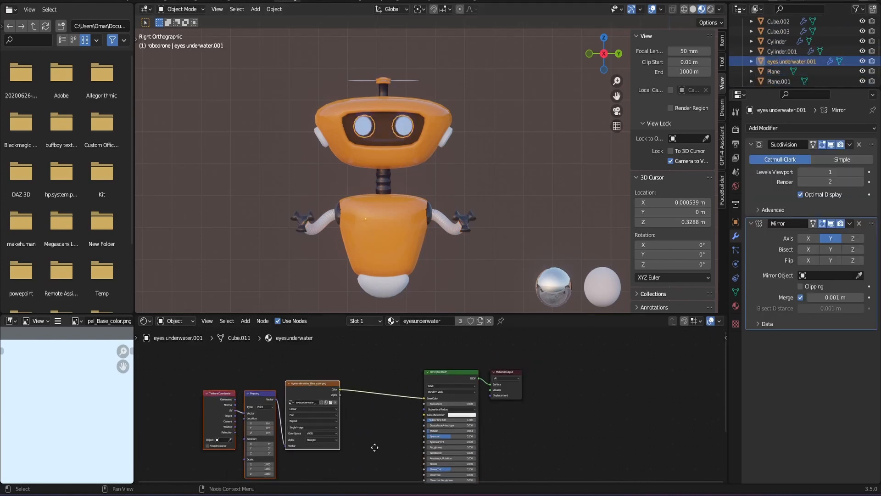
middle_drag(373, 445, 408, 448)
scroll(383, 427, up, 5)
scroll(383, 426, up, 2)
scroll(396, 402, down, 2)
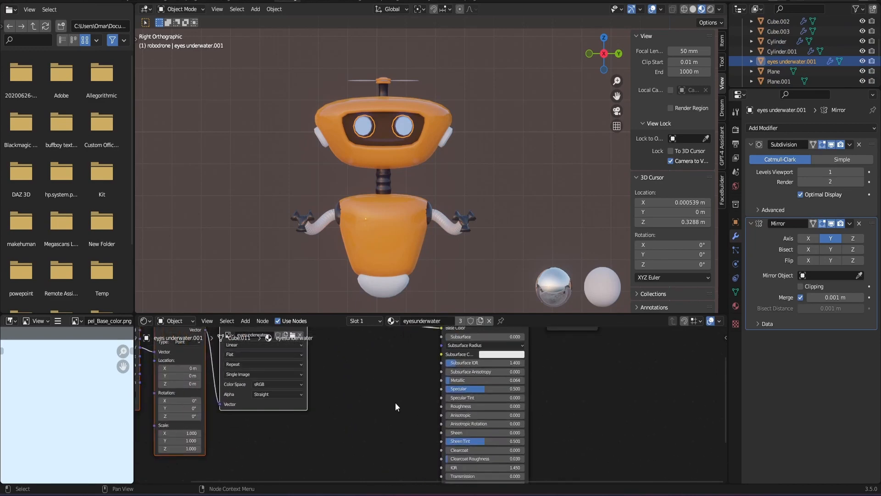
click(735, 306)
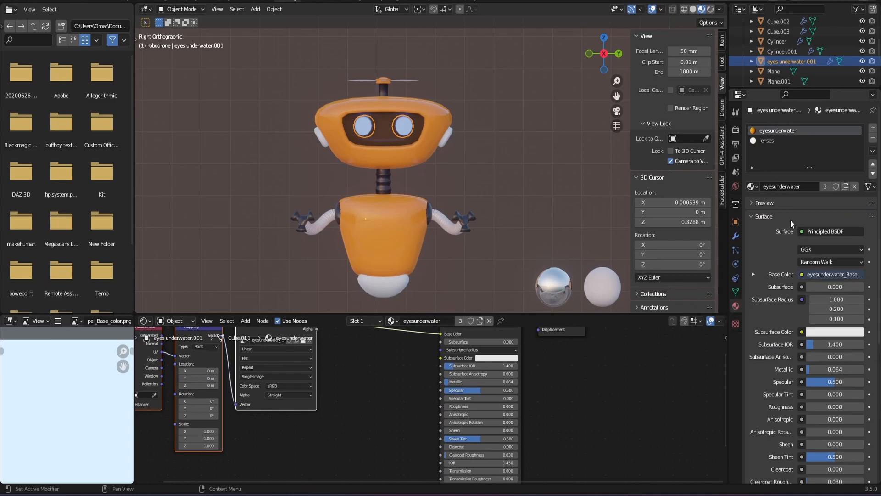
click(783, 142)
scroll(450, 432, down, 3)
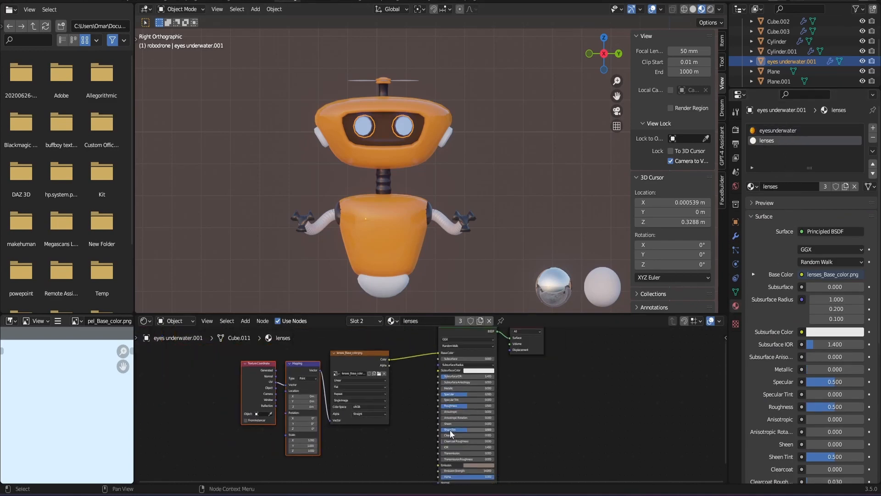
scroll(406, 413, up, 5)
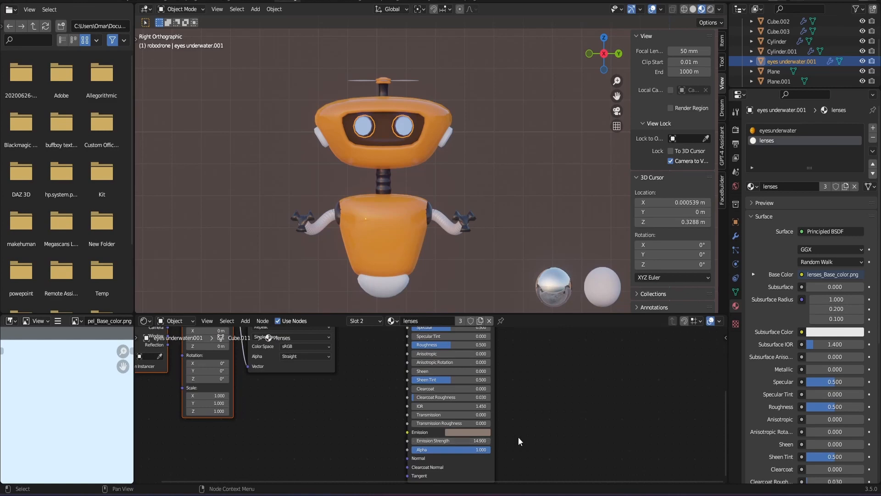
click(488, 441)
- Switch the render engine to Eevee to check its Bloom setting, and return it to Cycles
click(736, 129)
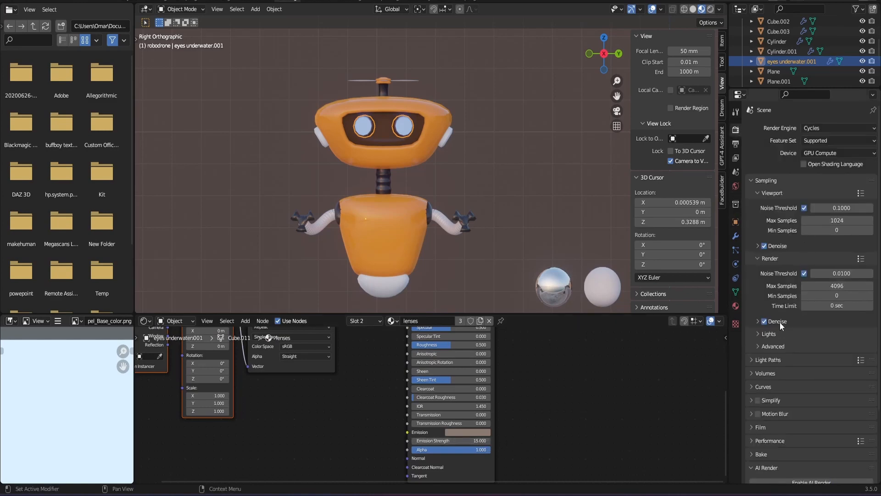
click(814, 129)
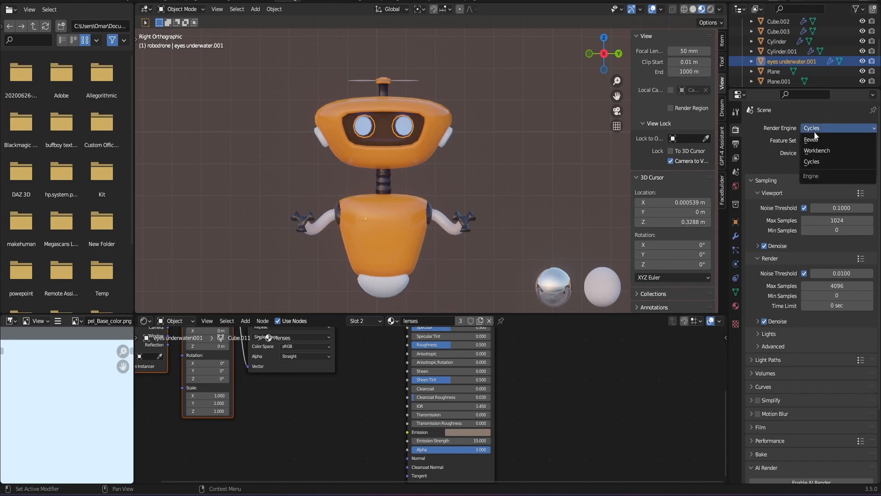
click(813, 140)
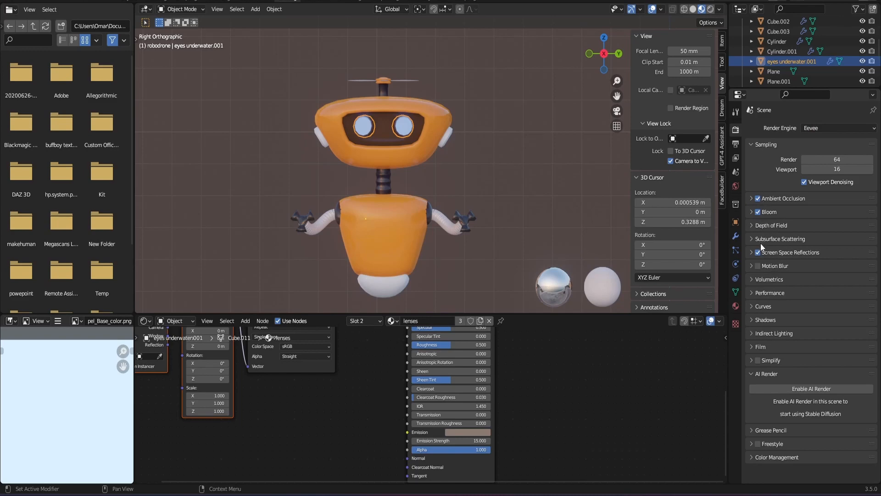
click(829, 128)
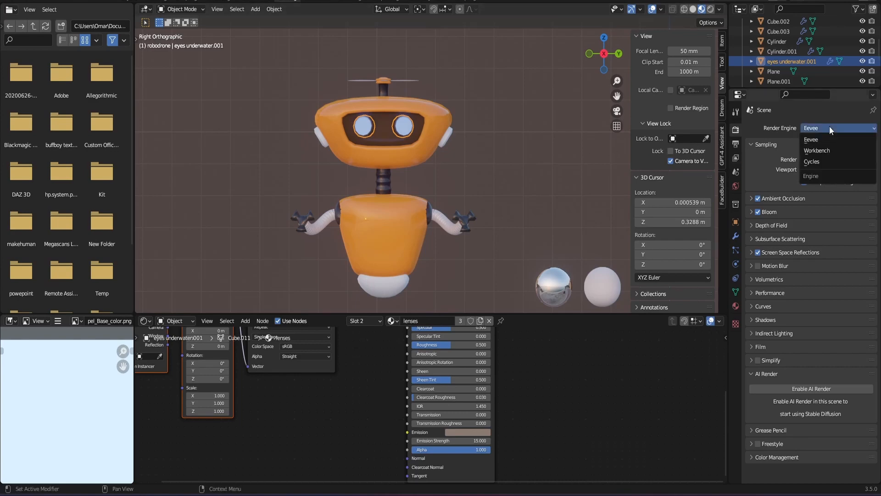
click(827, 161)
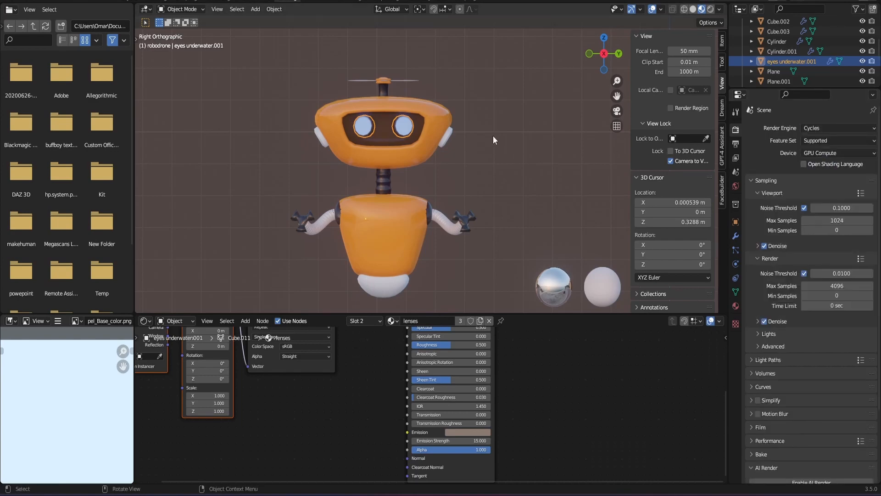
- Review the eye lenses' nodes and glow, select the robot's head and open its vidsor material's nodes
scroll(492, 135, down, 2)
scroll(357, 373, down, 2)
middle_drag(363, 369, 359, 442)
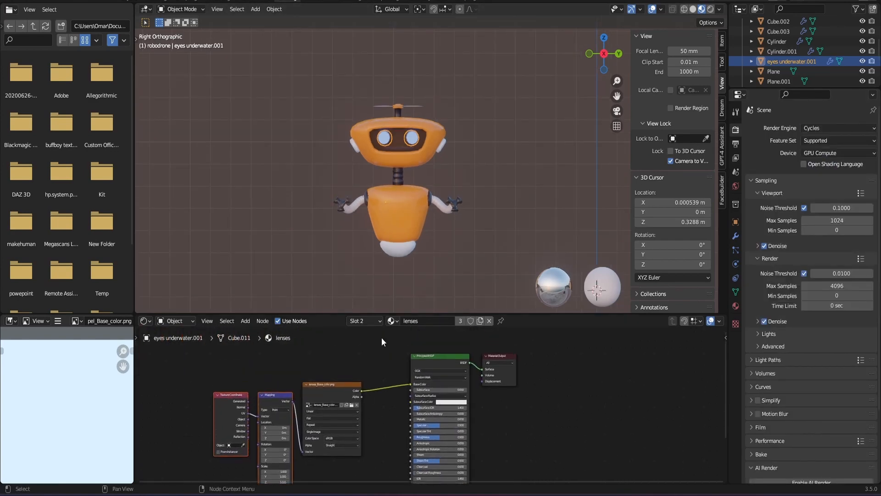
scroll(443, 185, up, 2)
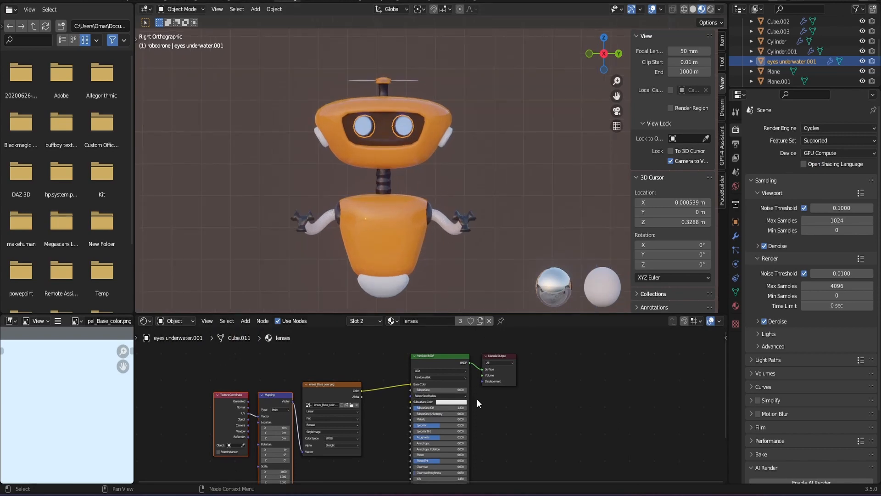
drag(605, 63, 533, 114)
click(475, 142)
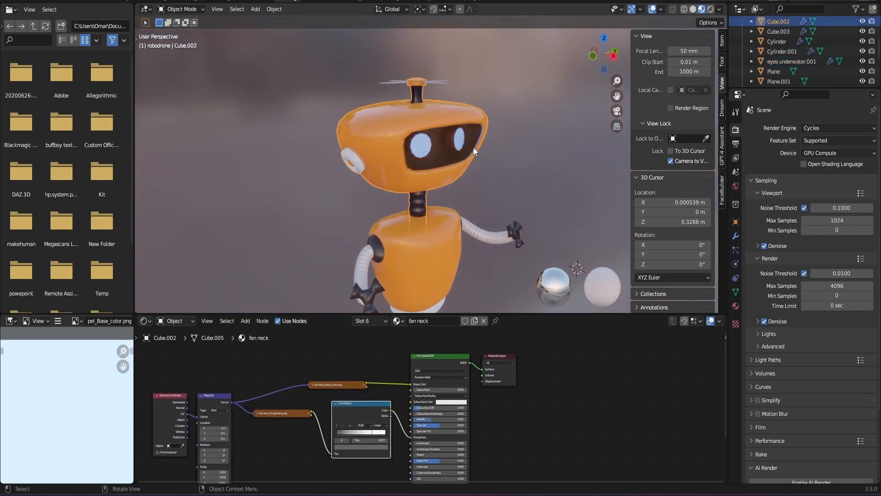
click(613, 56)
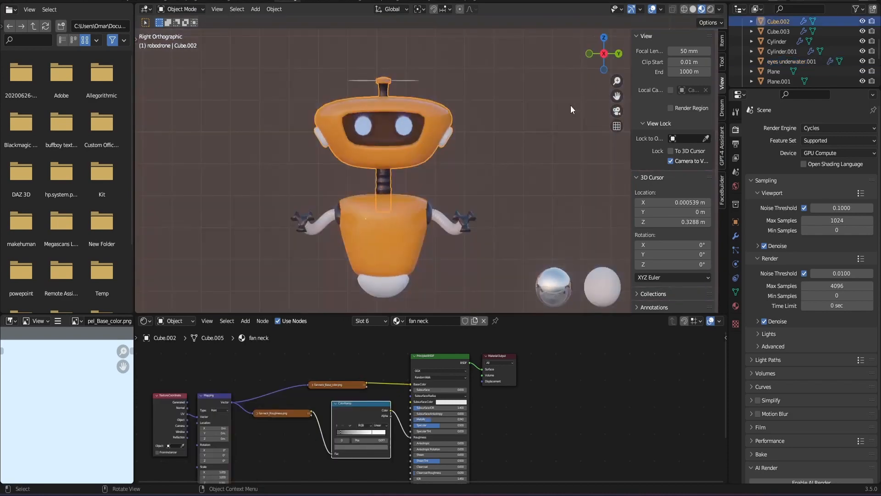
click(736, 305)
scroll(795, 161, up, 1)
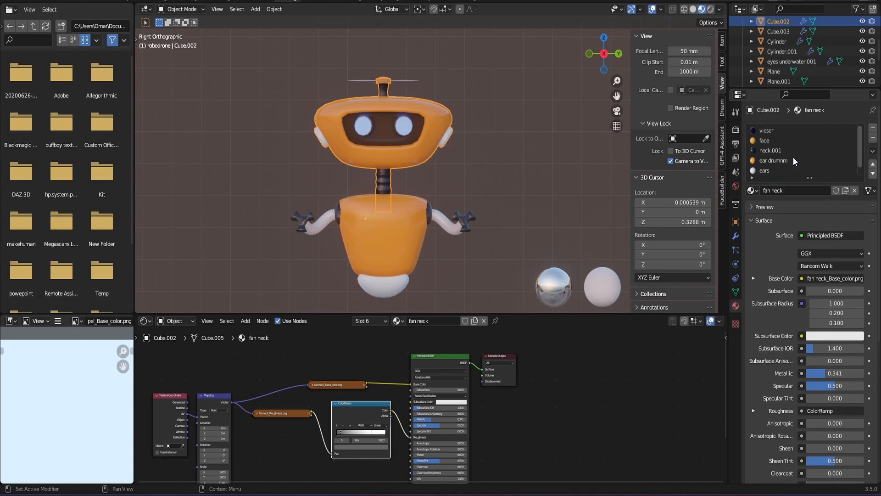
click(778, 132)
scroll(420, 289, down, 2)
middle_drag(378, 369, 366, 328)
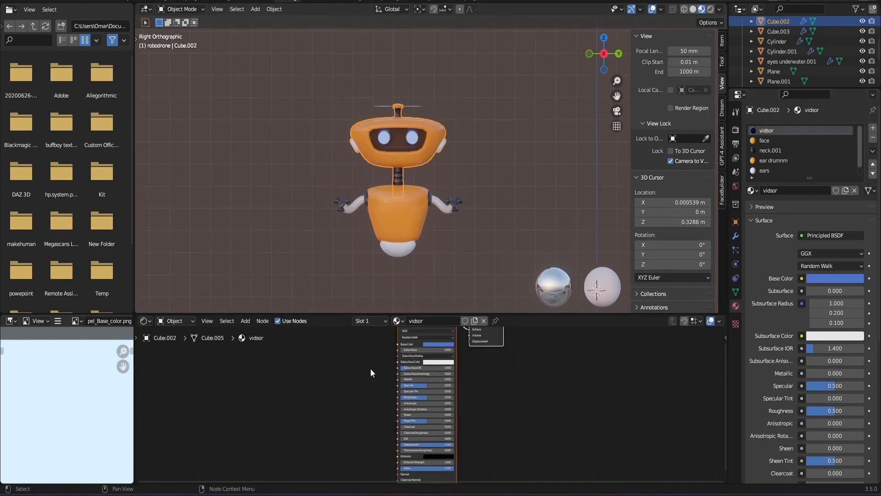
- Examine the vidsor material's Principled BSDF settings, from the base colour down to transmission, emission and alpha
scroll(371, 363, up, 3)
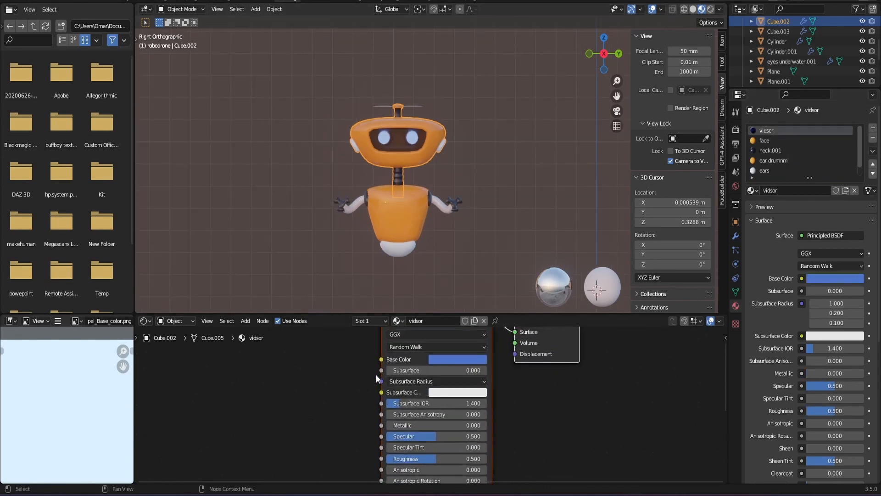
middle_drag(355, 362, 367, 390)
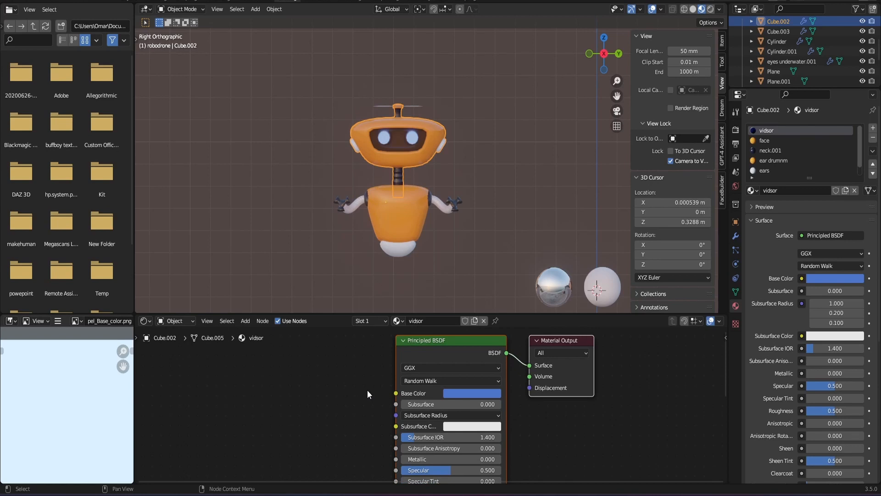
scroll(360, 382, down, 2)
scroll(361, 382, up, 1)
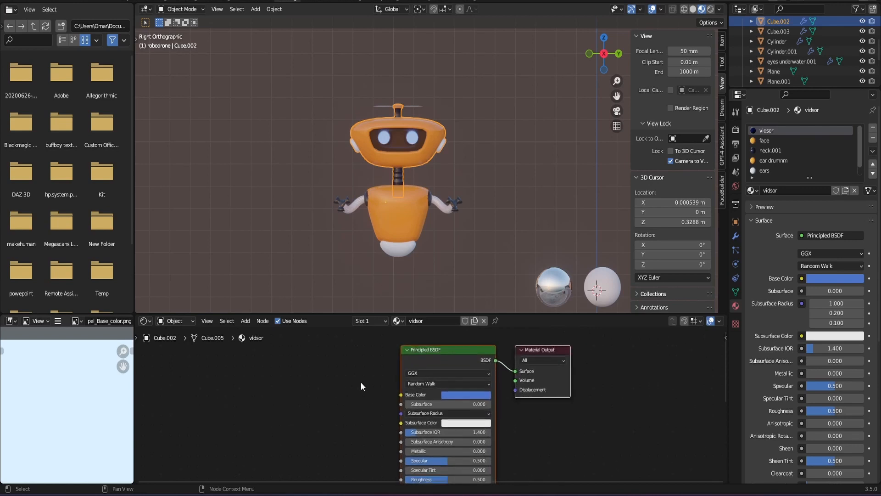
scroll(361, 386, up, 1)
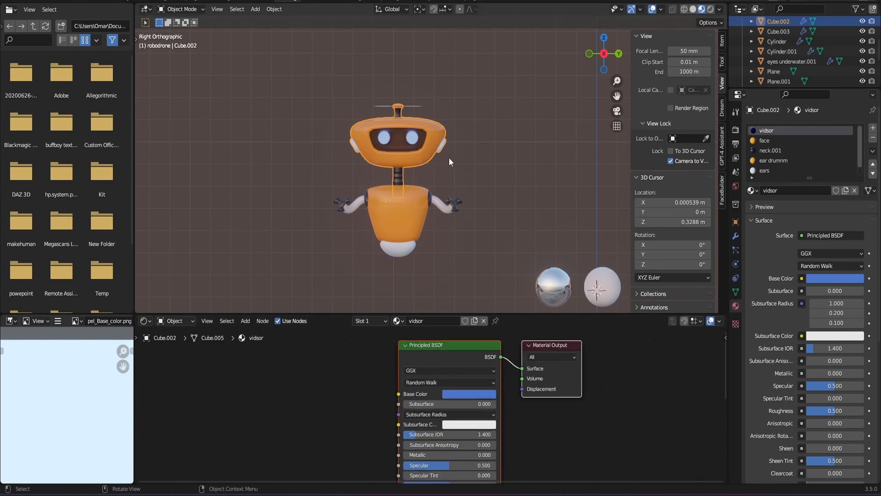
middle_drag(532, 404, 508, 367)
scroll(506, 371, down, 5)
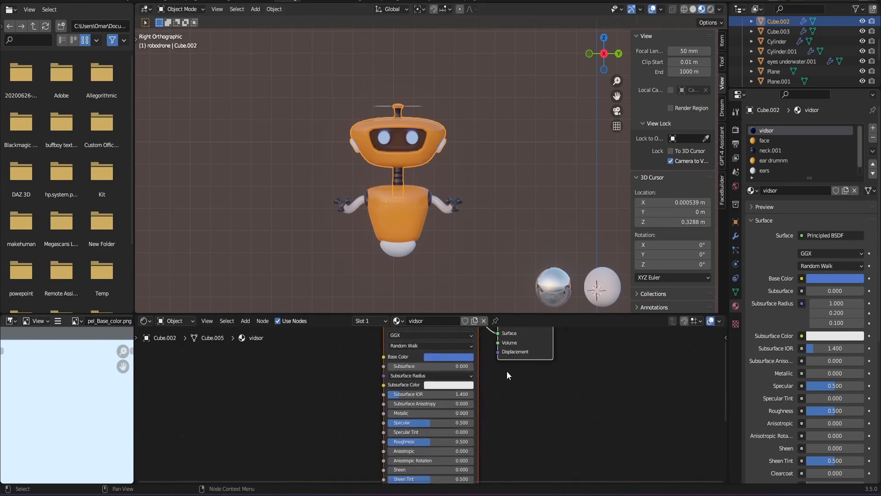
middle_drag(503, 412, 515, 389)
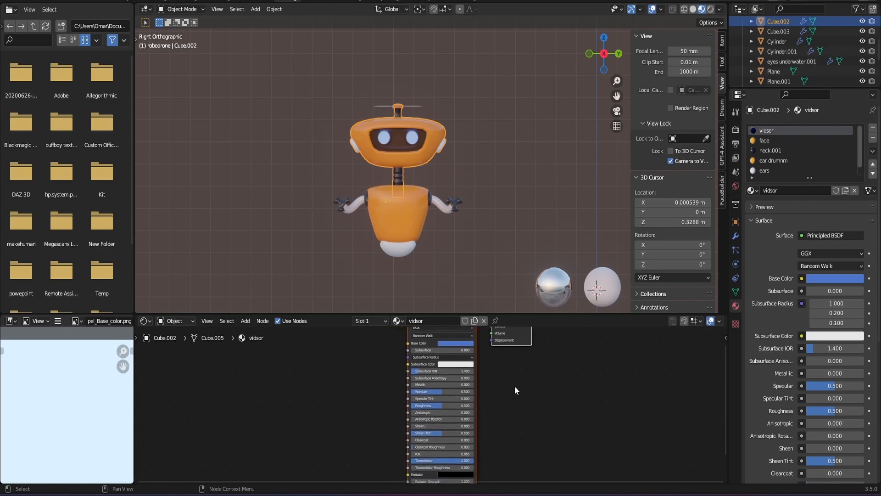
middle_drag(514, 425, 508, 395)
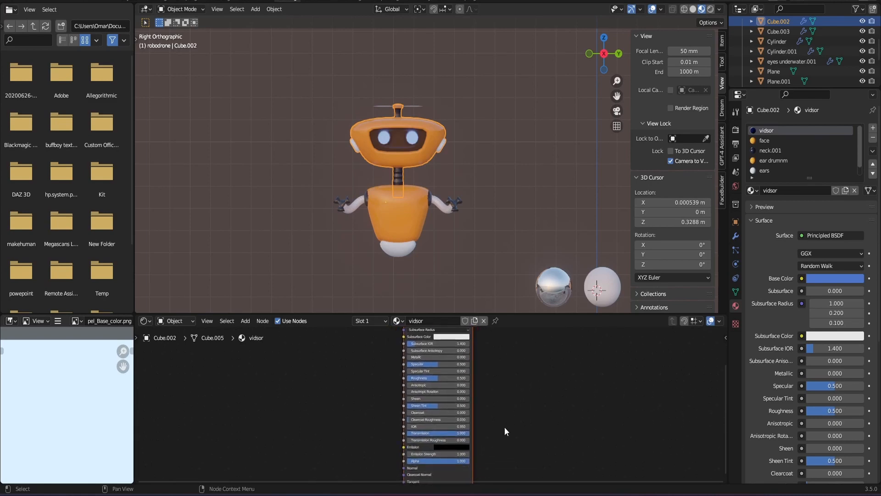
scroll(502, 443, up, 2)
middle_drag(501, 444, 492, 425)
scroll(500, 426, up, 3)
middle_drag(511, 360, 506, 415)
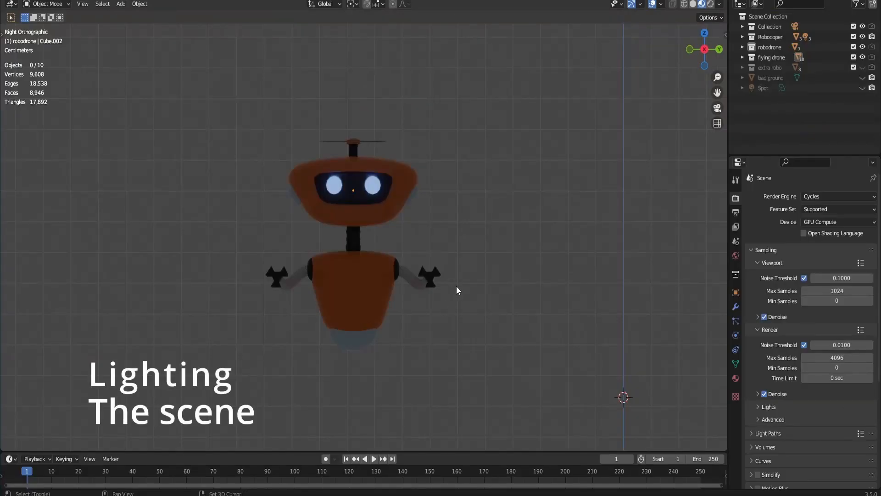
- Add a point light and move it about -0.56 m in Y and 0.94 m in Z, above the propeller robot
key(shift+a)
mouse_move(456, 287)
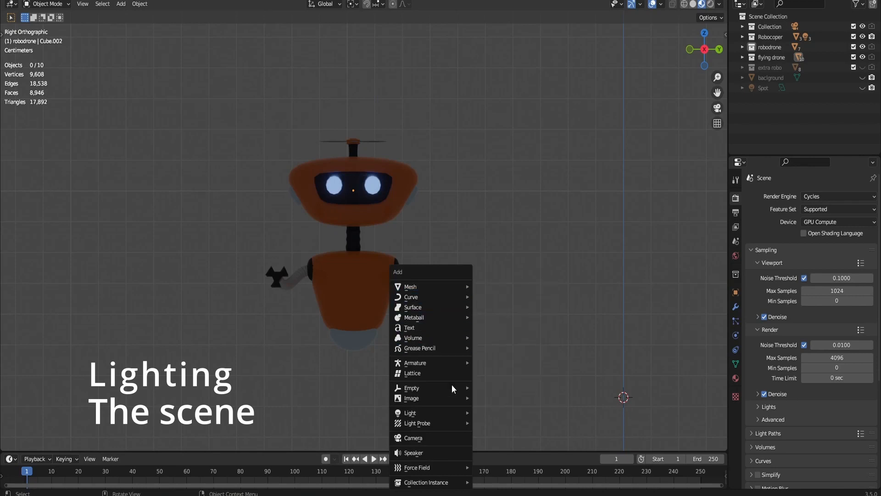
mouse_move(442, 416)
click(492, 412)
scroll(492, 337, down, 4)
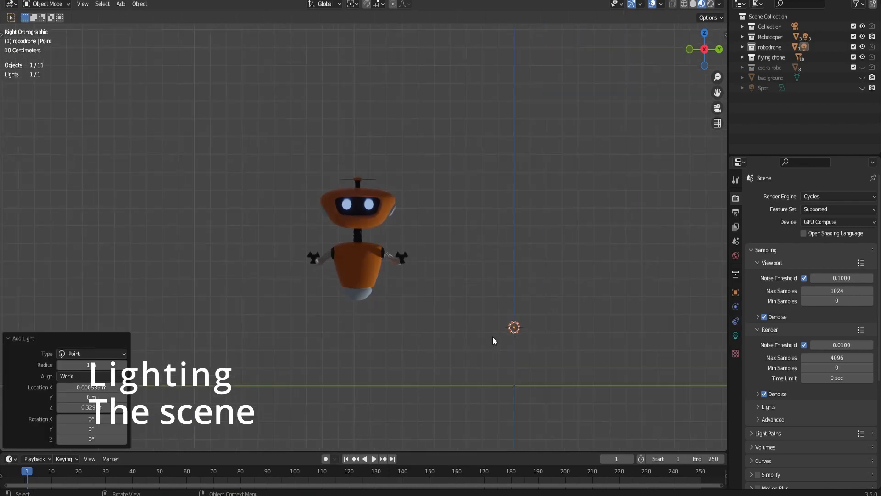
key(g)
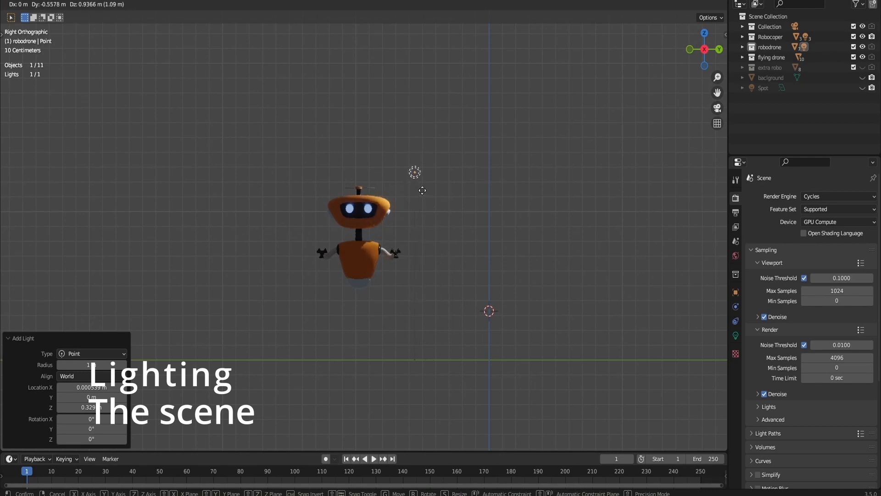
click(423, 195)
- Move the point light about 0.48 m along X, out in front of the propeller robot
drag(709, 39, 679, 59)
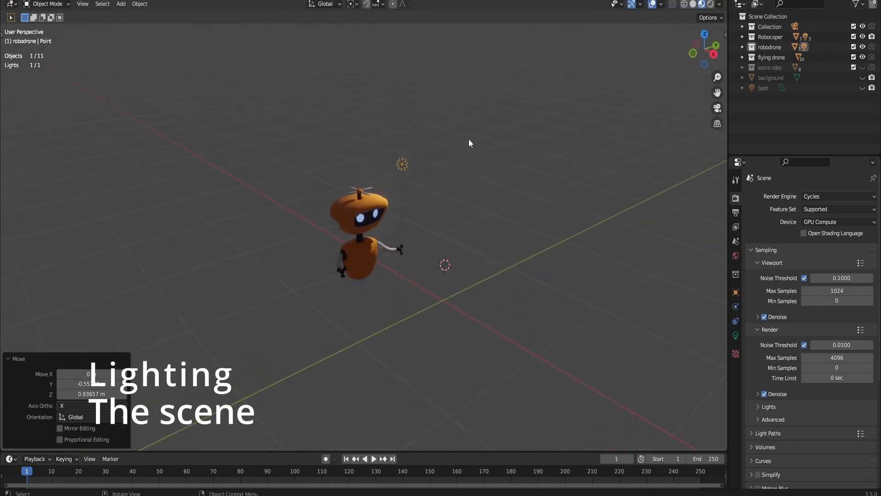
key(g)
key(y)
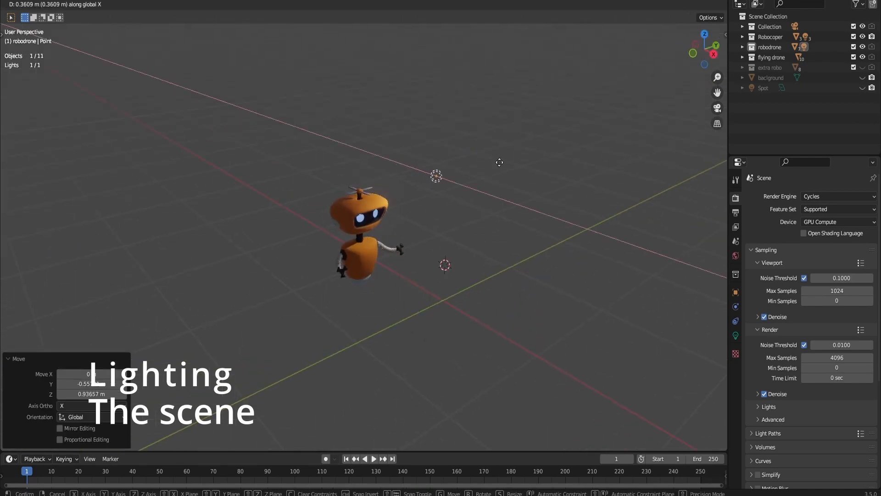
click(499, 161)
- Set the point light's power to 150 W and its radius to 0.84 m
key(KP_3)
scroll(478, 137, up, 3)
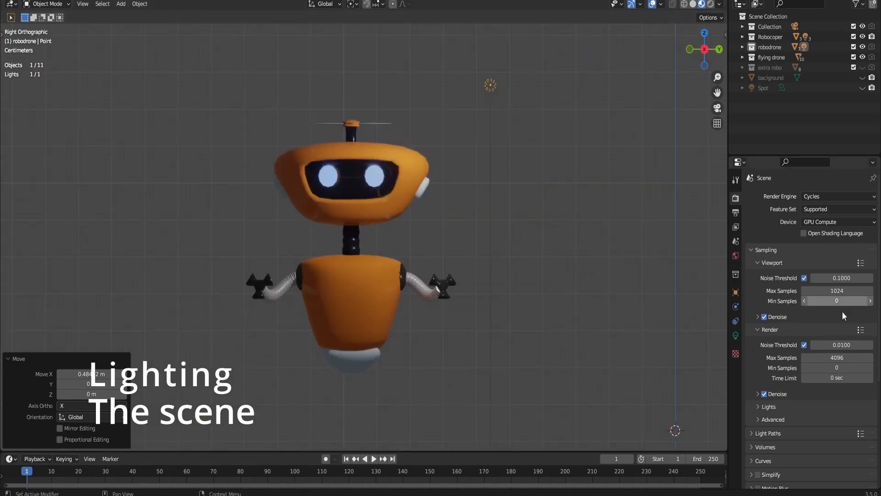
click(736, 335)
click(820, 266)
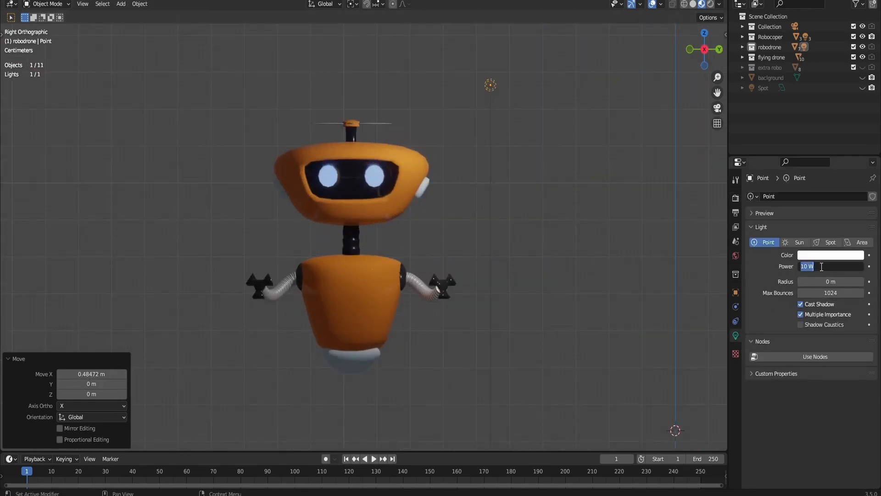
text(150)
key(Return)
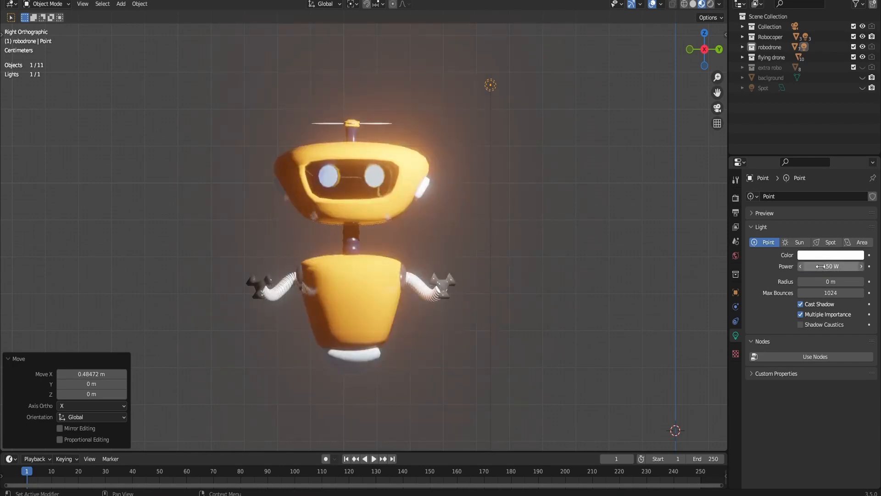
drag(826, 282, 860, 281)
- Duplicate the light as a fill light about -1.08 m in Y and -0.66 m in Z away, and lower its power
scroll(470, 114, down, 2)
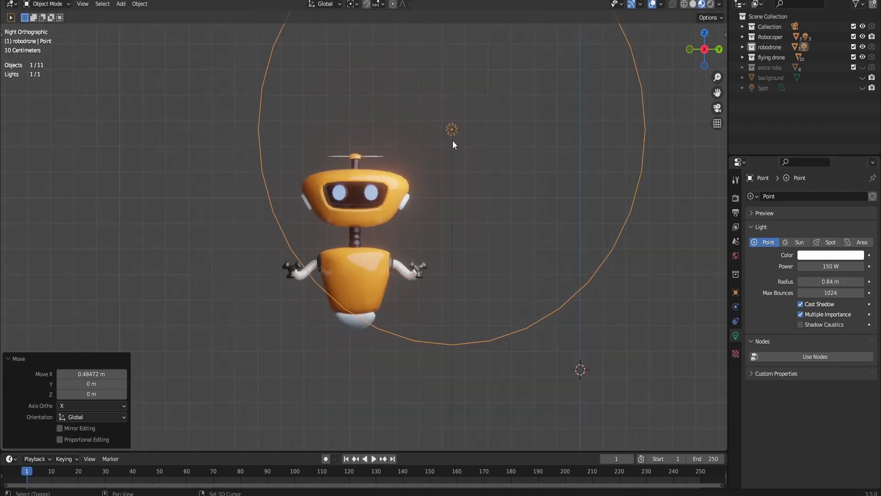
key(shift+d)
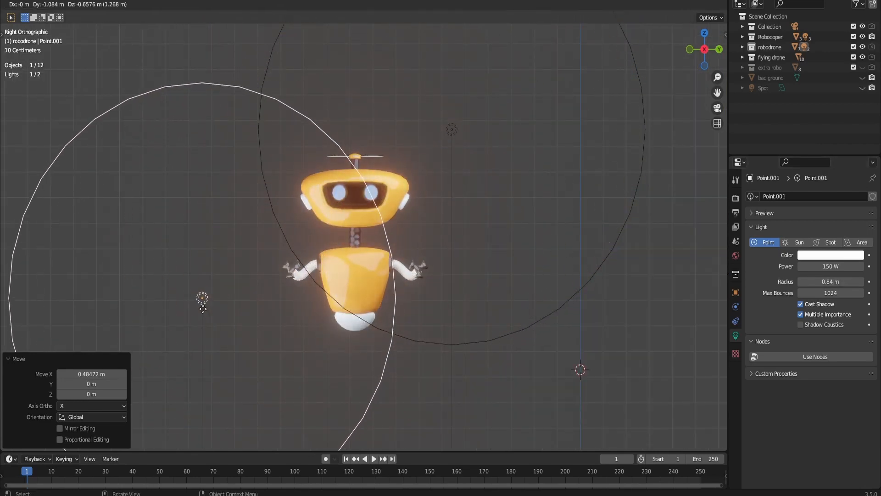
click(203, 308)
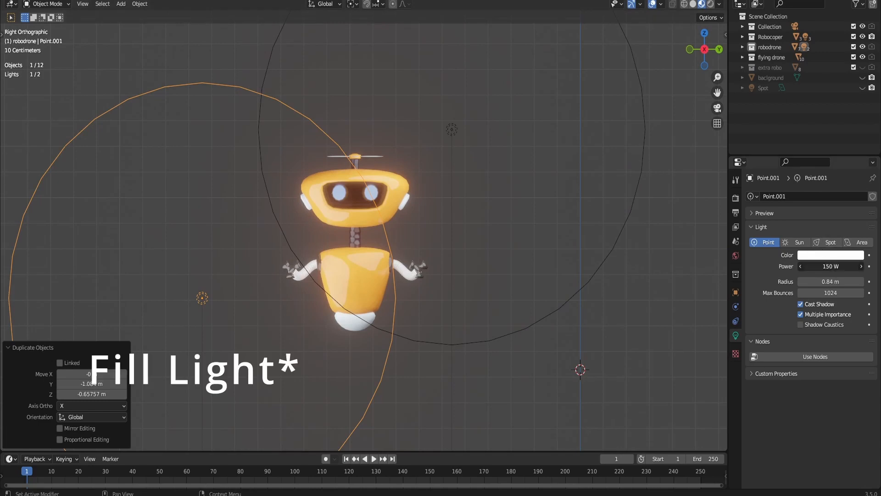
key(Return)
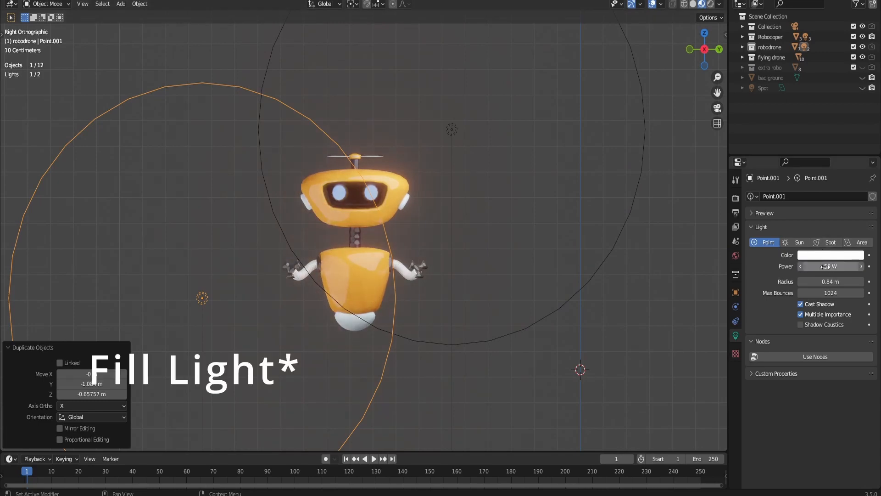
mouse_move(836, 267)
mouse_down()
mouse_move(824, 267)
mouse_move(830, 281)
mouse_up()
- Select the original point light and set its radius to 0.72 m
click(456, 134)
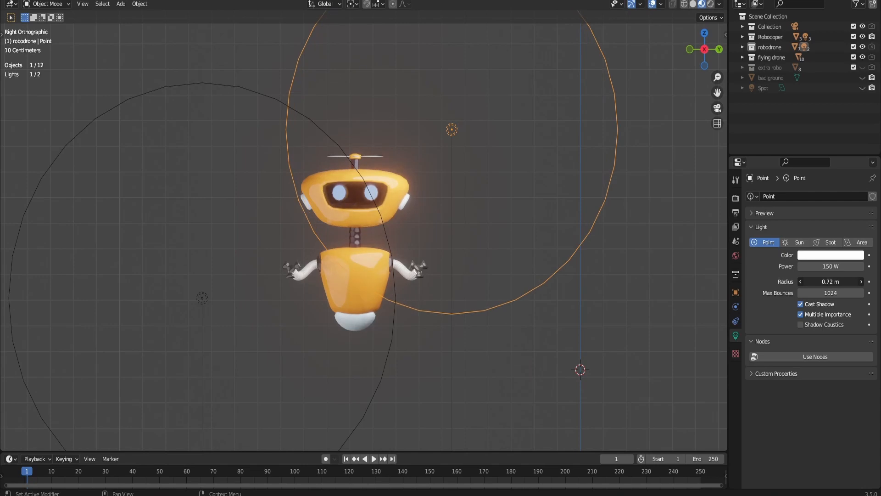
scroll(434, 61, down, 2)
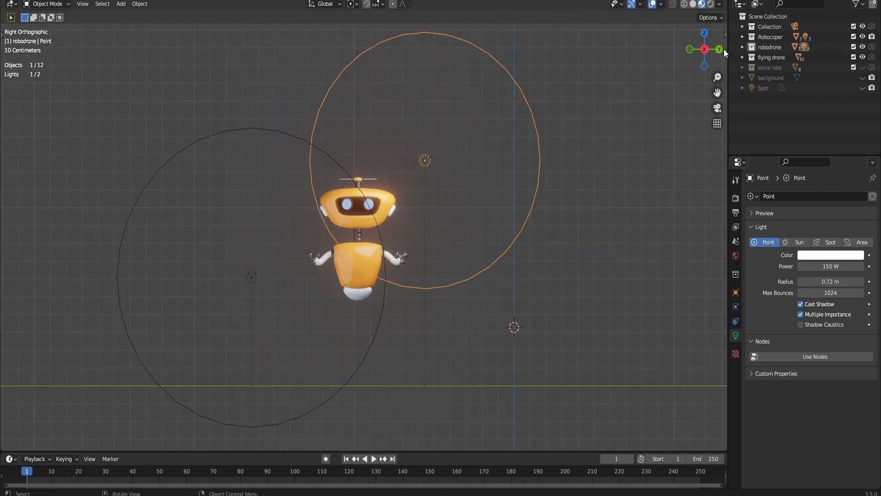
- Duplicate the original light horizontally, about -1.32 m in X and -0.65 m in Y, to behind the robot
drag(712, 50, 701, 59)
click(706, 50)
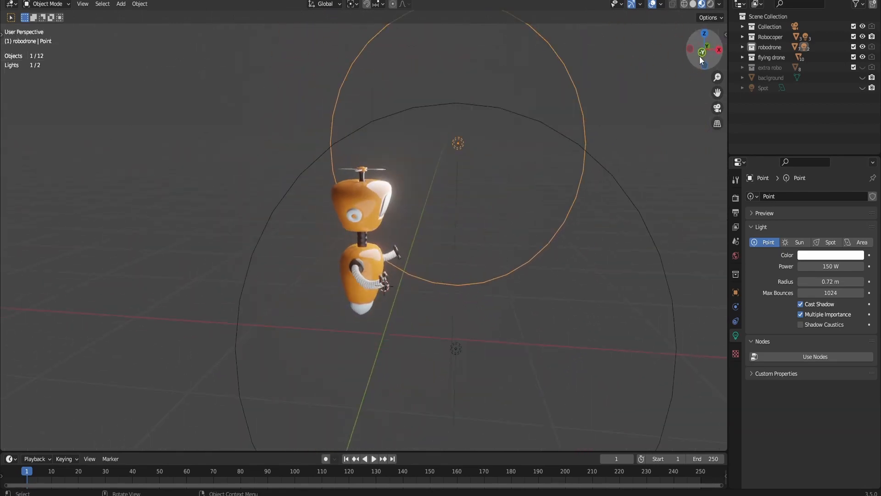
scroll(581, 267, down, 1)
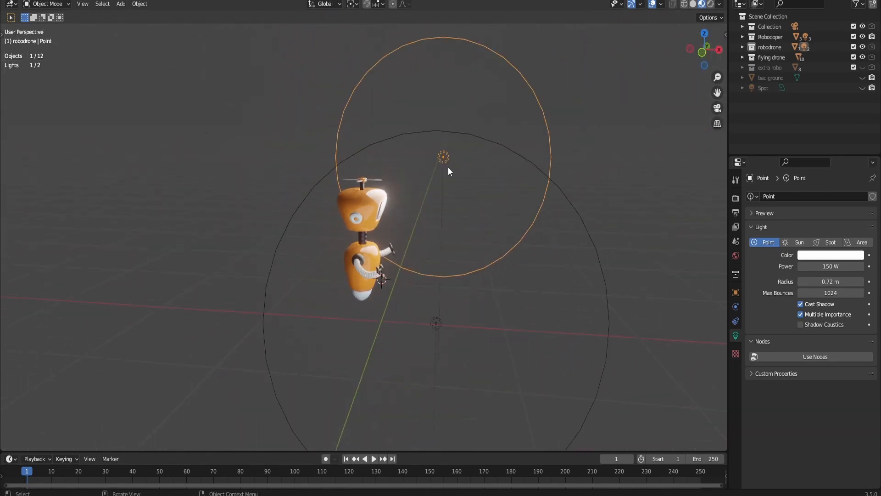
key(shift+d)
key(shift+z)
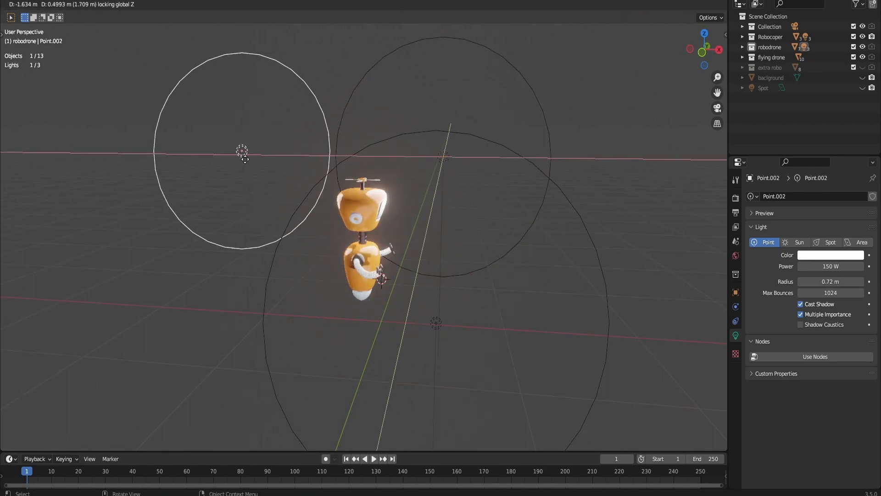
click(219, 172)
- Move the back light about 0.18 m in Y and -0.05 m in Z, above the robot's head
click(719, 50)
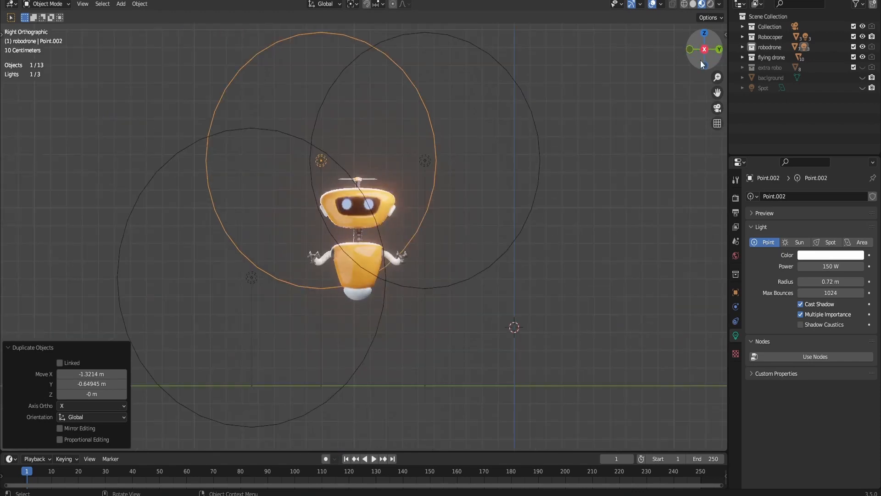
key(g)
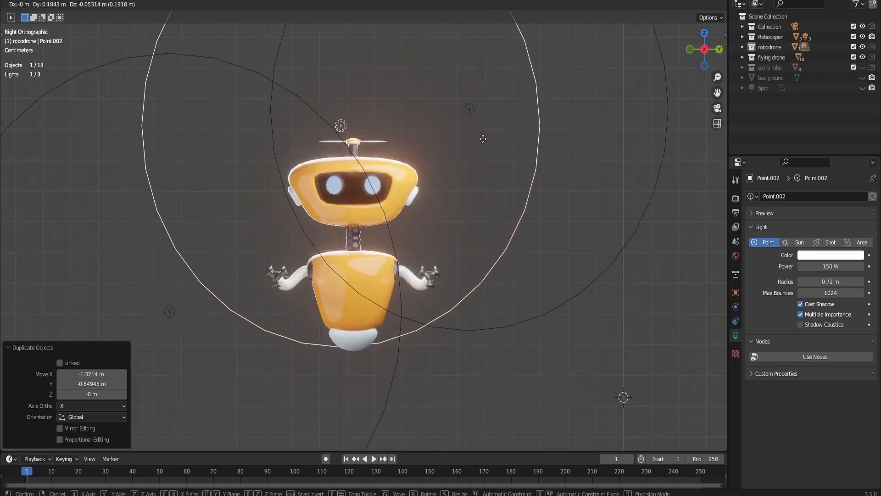
click(533, 160)
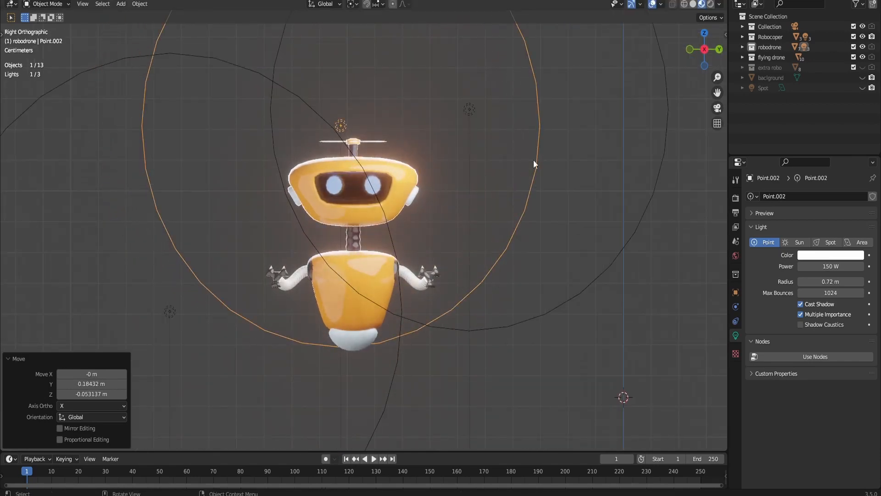
- Set the back light's power to 183.1 W, its colour to a pale orange and its radius to 0.63 m
drag(813, 267, 835, 230)
click(827, 257)
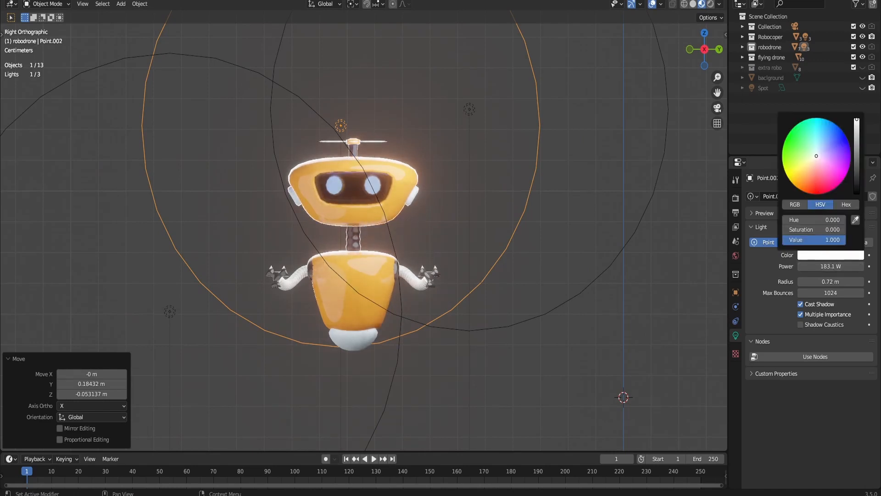
drag(816, 156, 812, 168)
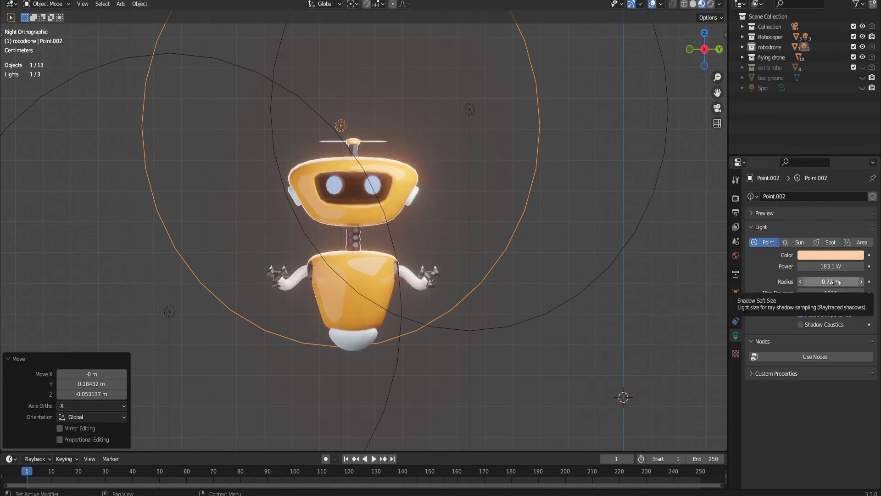
mouse_move(831, 281)
mouse_down()
mouse_move(816, 281)
mouse_move(833, 281)
mouse_up()
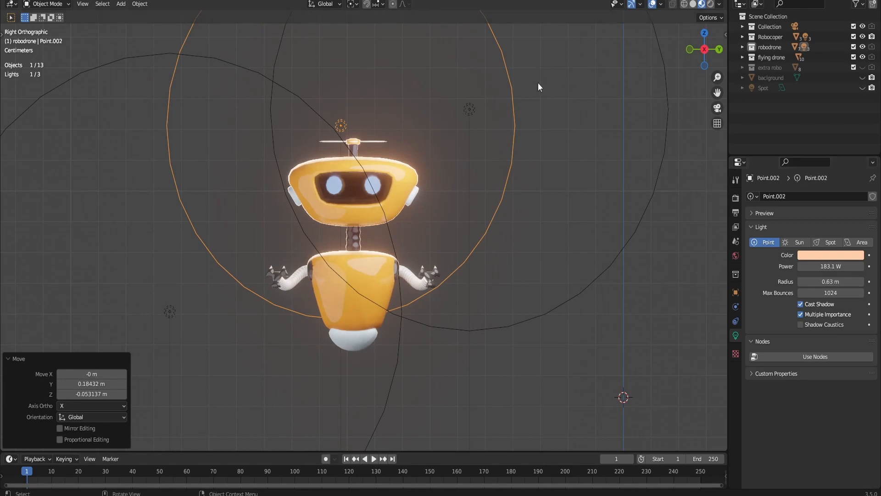
- Lower the back light about 0.15 m in Z and change its type to Spot
key(g)
key(z)
click(517, 76)
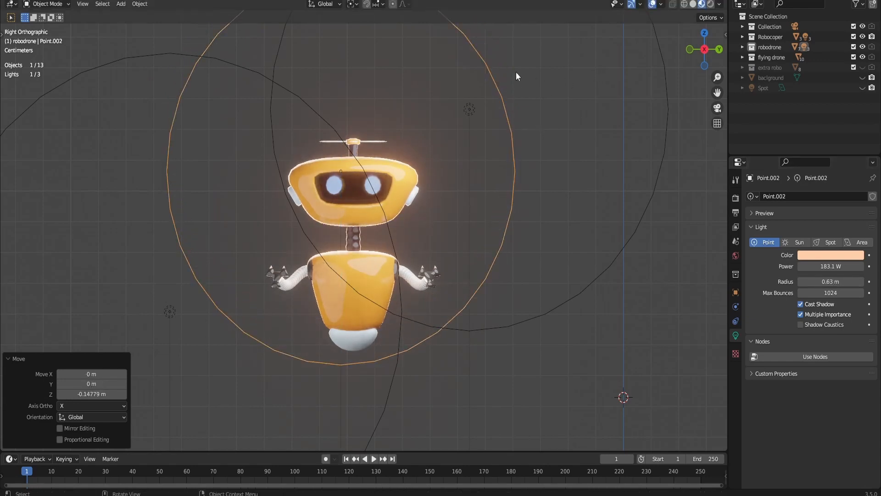
click(829, 243)
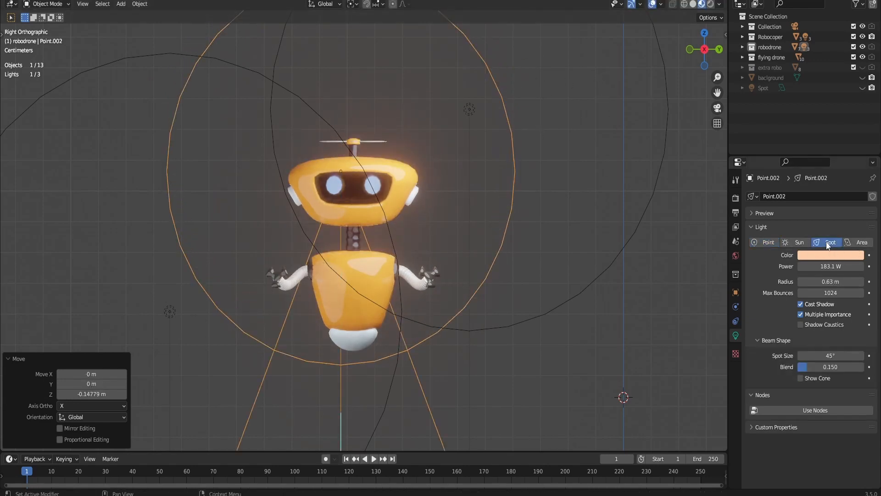
scroll(597, 101, down, 5)
drag(702, 53, 705, 55)
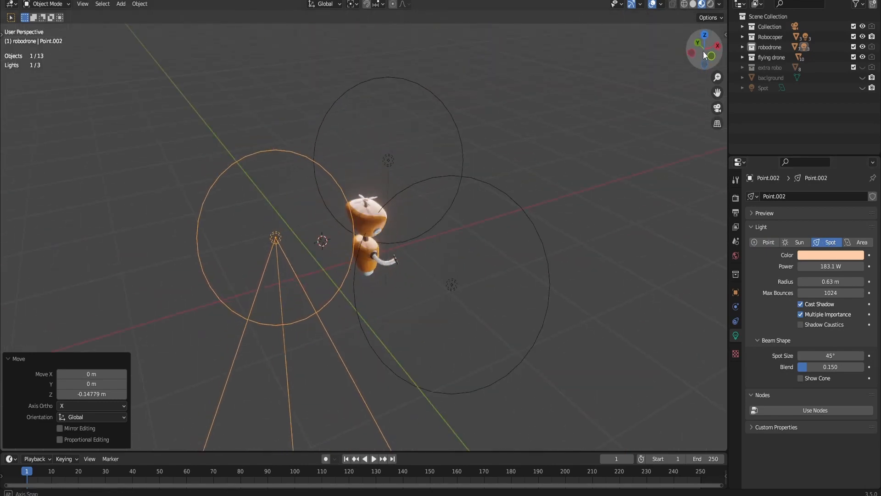
key(r)
key(y)
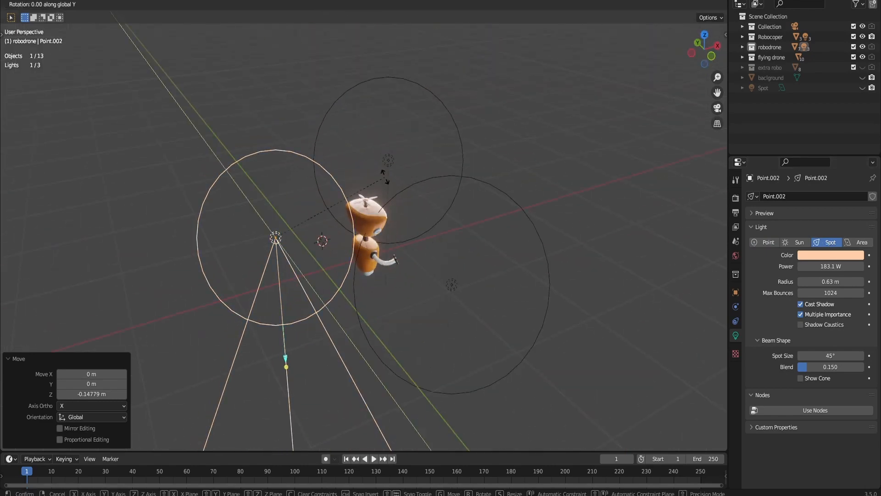
key(9)
key(0)
key(Escape)
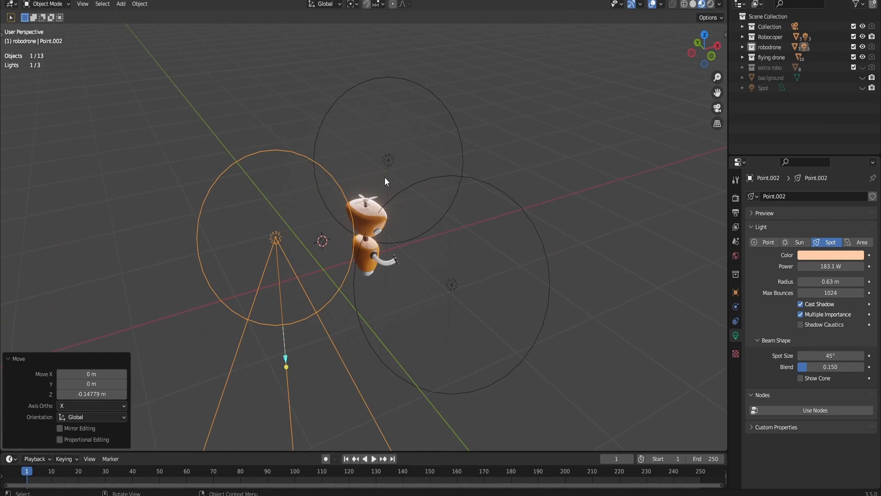
key(r)
key(y)
key(9)
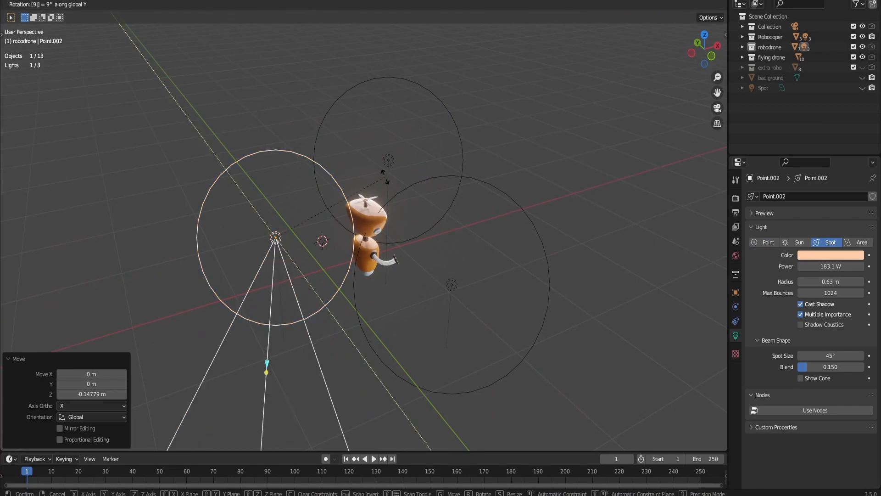
key(0)
key(Escape)
key(r)
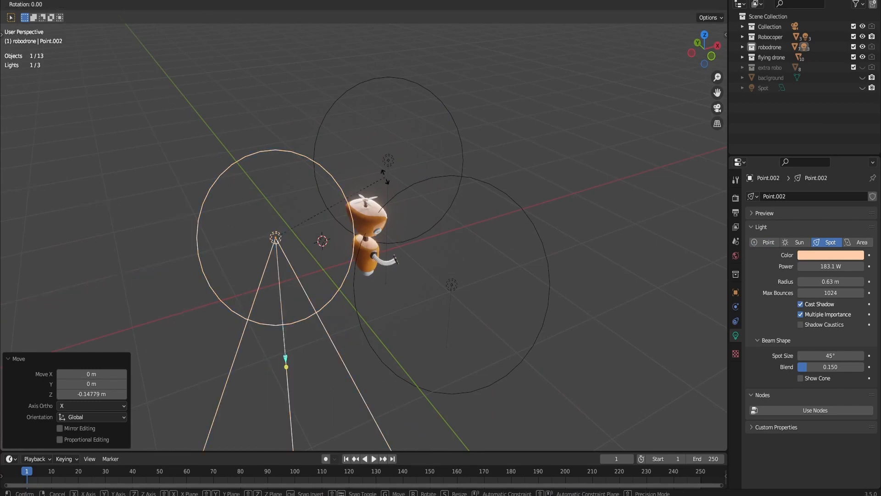
key(z)
key(minus)
key(9)
key(0)
key(Escape)
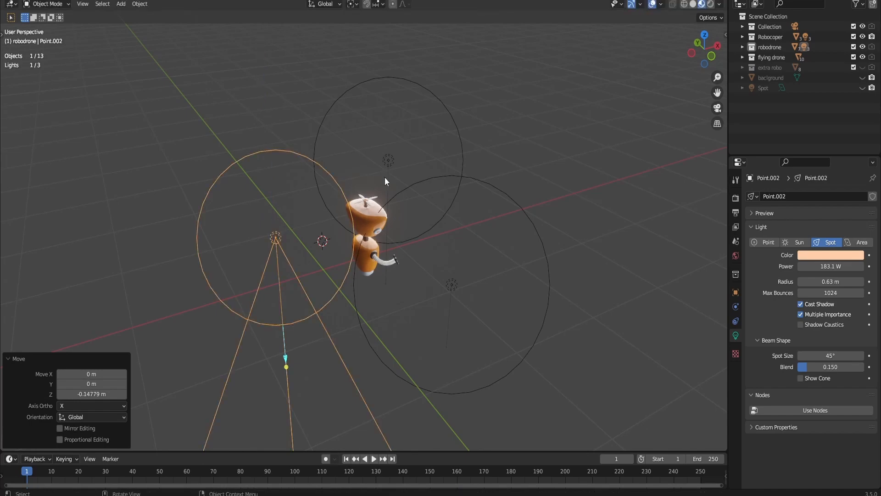
- Rotate the spot light -90° about the global Y axis so it points at the robot
key(r)
key(y)
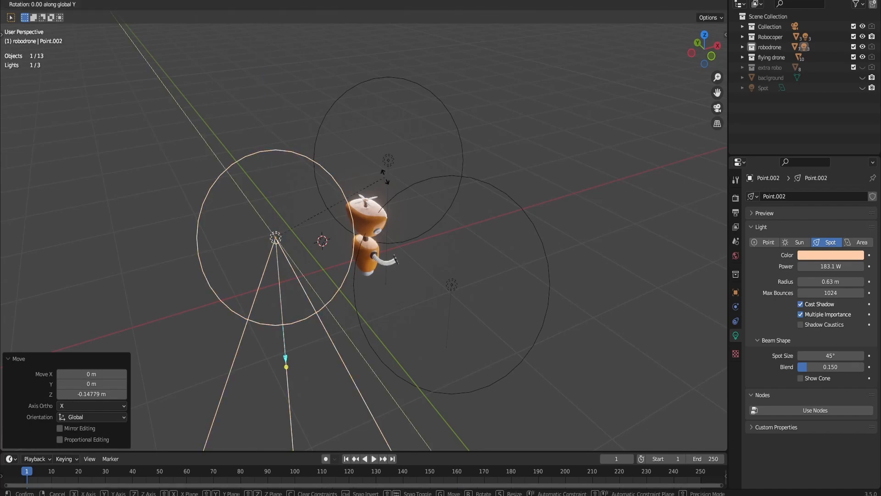
key(minus)
key(9)
key(0)
key(Return)
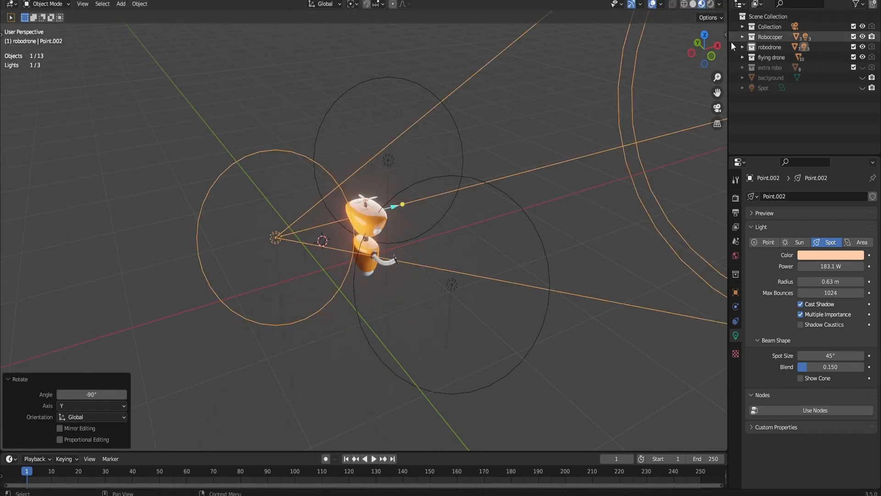
- Move the spot light about -0.84 m along X, farther behind the robot, and view the lighting from the front
drag(702, 50, 563, 17)
scroll(700, 49, up, 4)
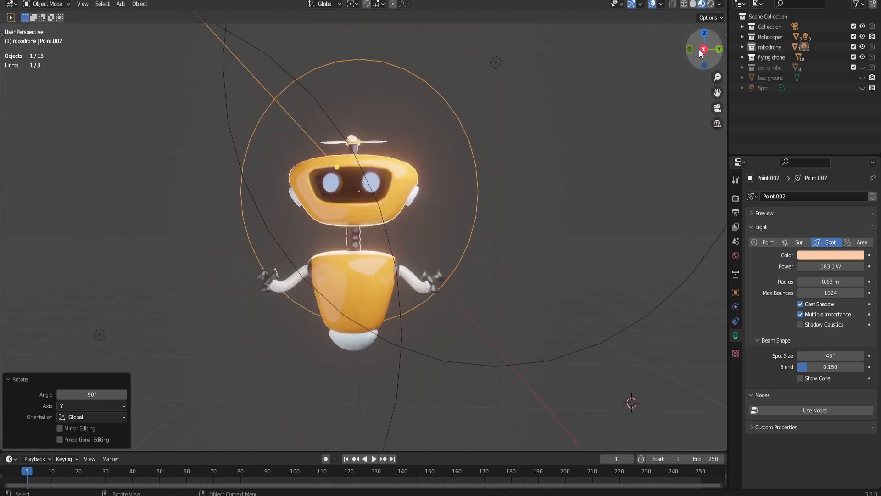
drag(700, 54, 446, 202)
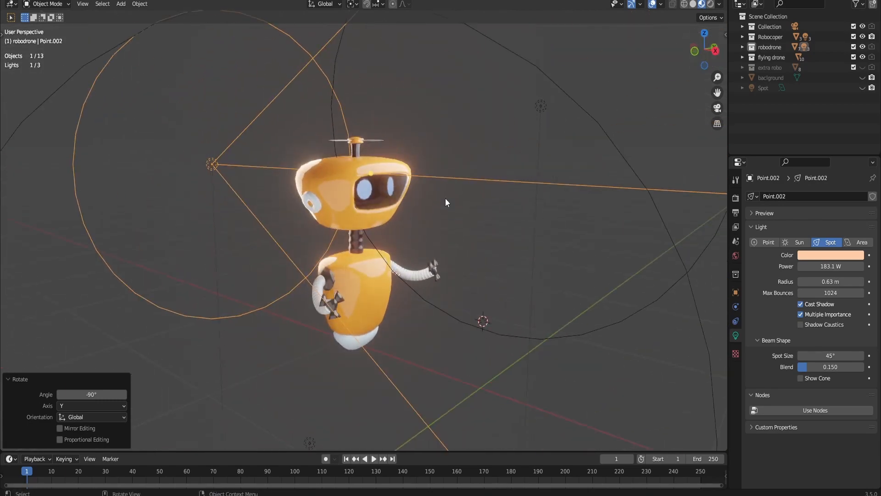
key(g)
key(y)
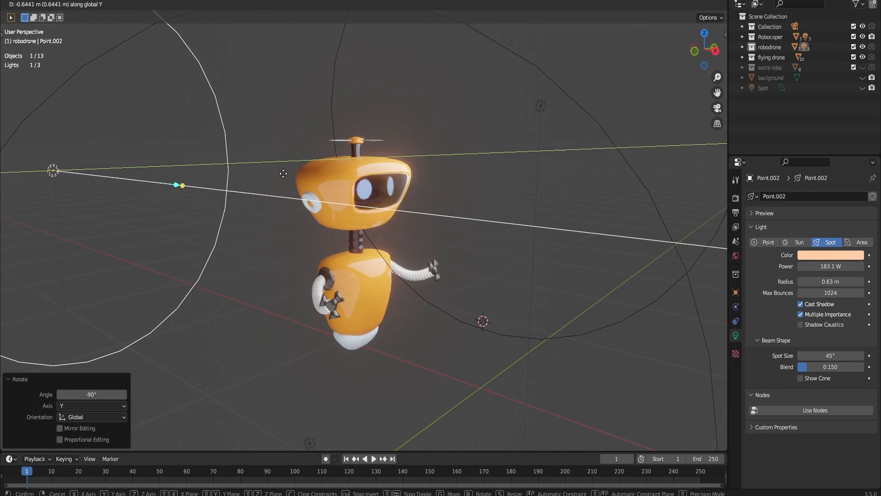
key(x)
click(362, 178)
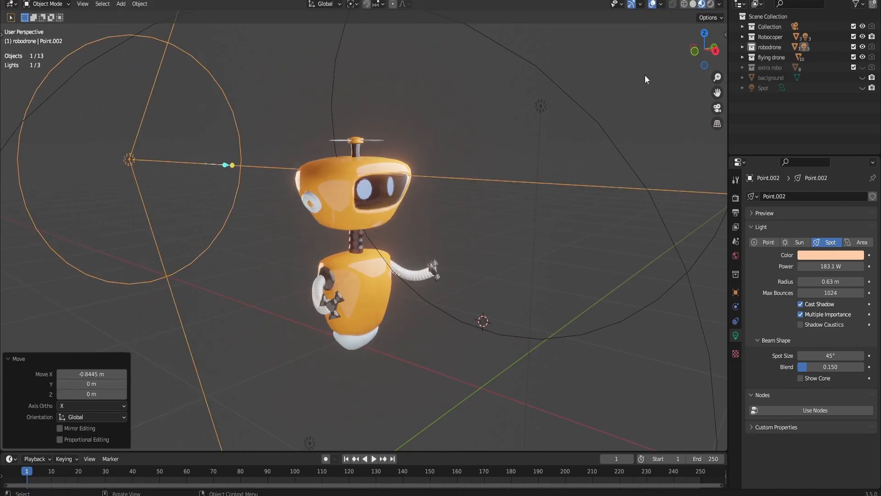
click(715, 51)
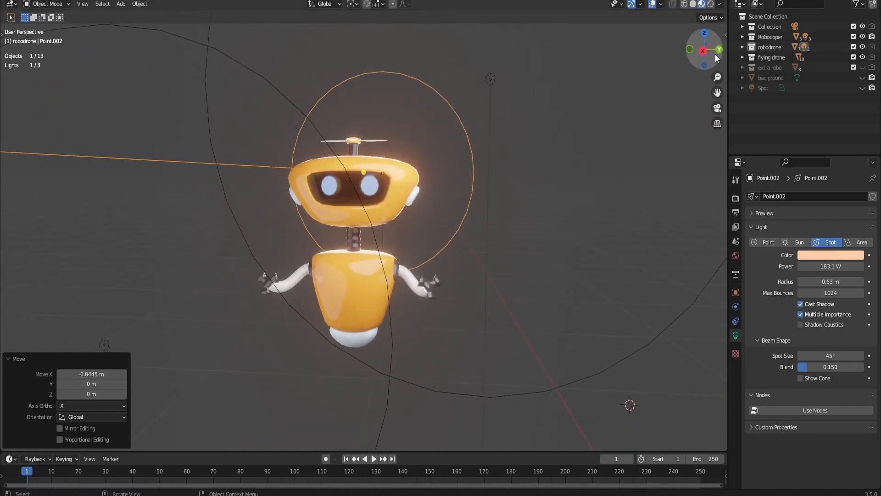
- Set the spot light's radius to 0.88 m and its power to 176.8 W while viewing the robot from the front
click(703, 51)
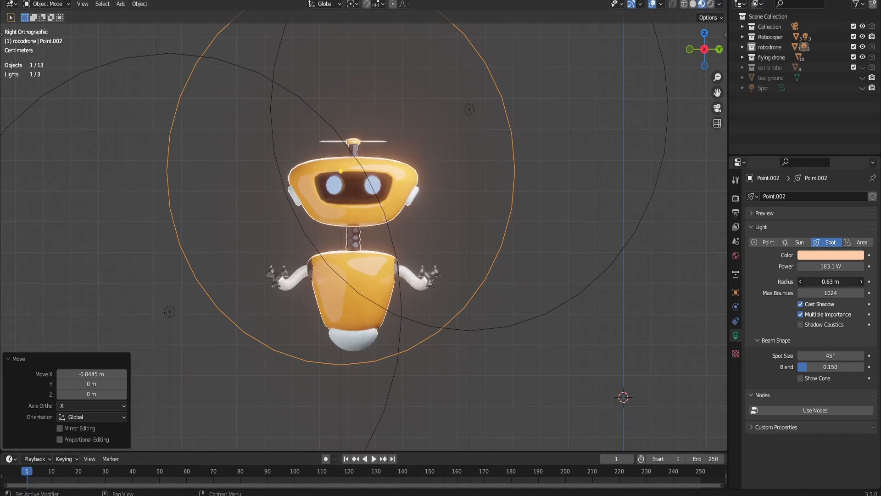
drag(813, 281, 829, 265)
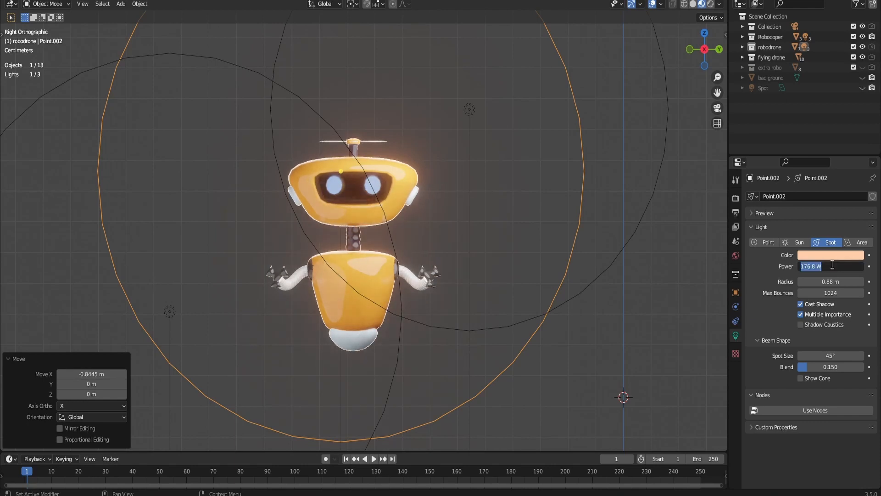
key(Return)
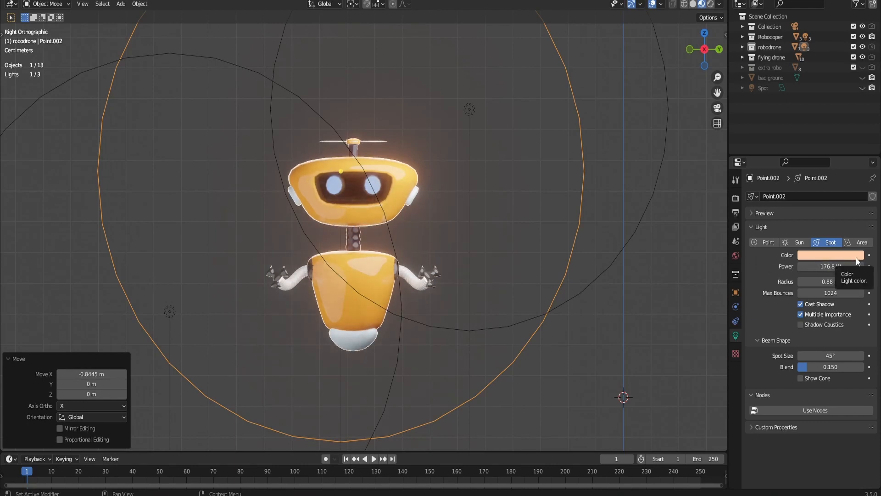
- Set the spot light's beam size to 180° and blend to 0.327, previewing its cone briefly and hiding it again
mouse_move(820, 356)
mouse_down()
mouse_move(860, 356)
mouse_move(828, 369)
mouse_up()
click(803, 380)
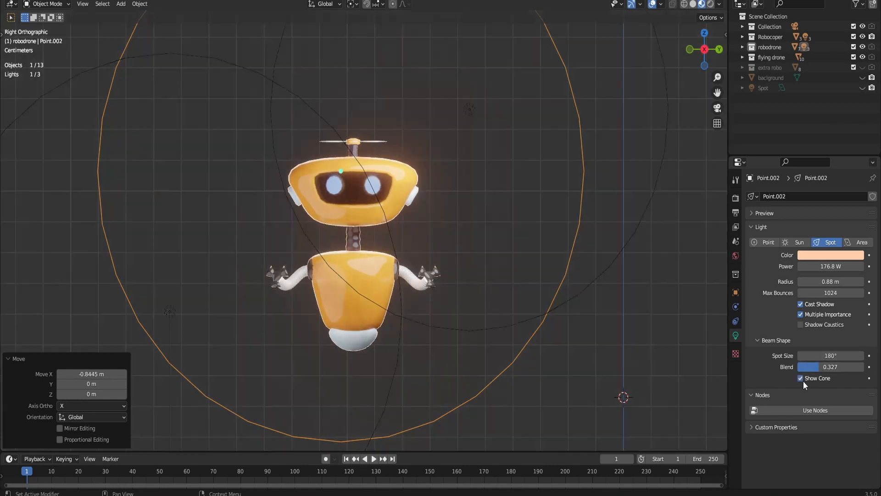
click(801, 378)
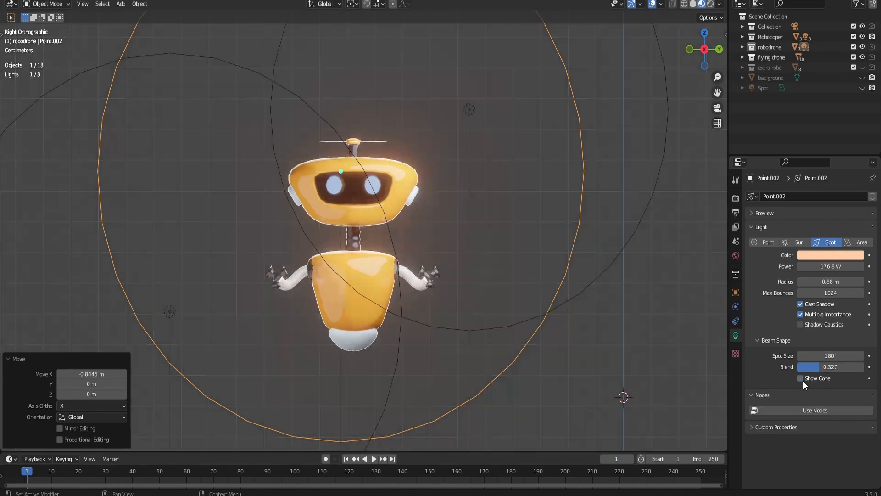
- Deselect the spot light and add a 2 m plane mesh at the 3D cursor
scroll(442, 217, down, 4)
scroll(439, 172, up, 1)
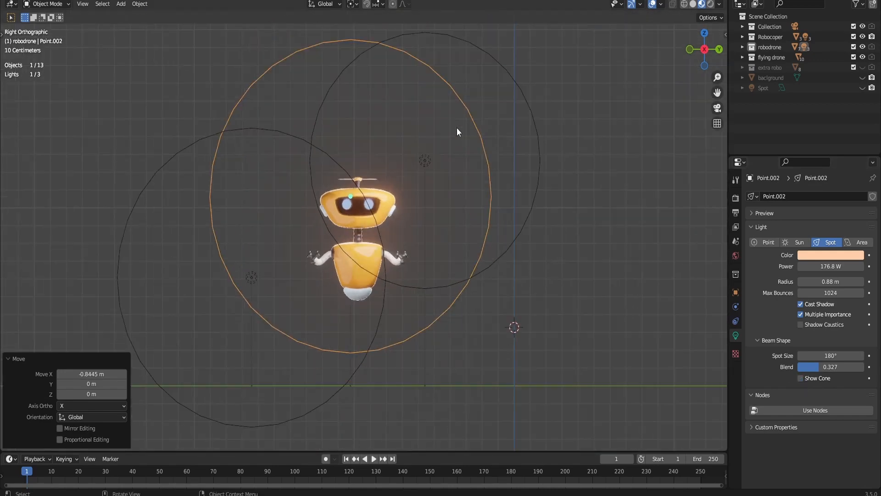
click(415, 123)
drag(704, 49, 712, 50)
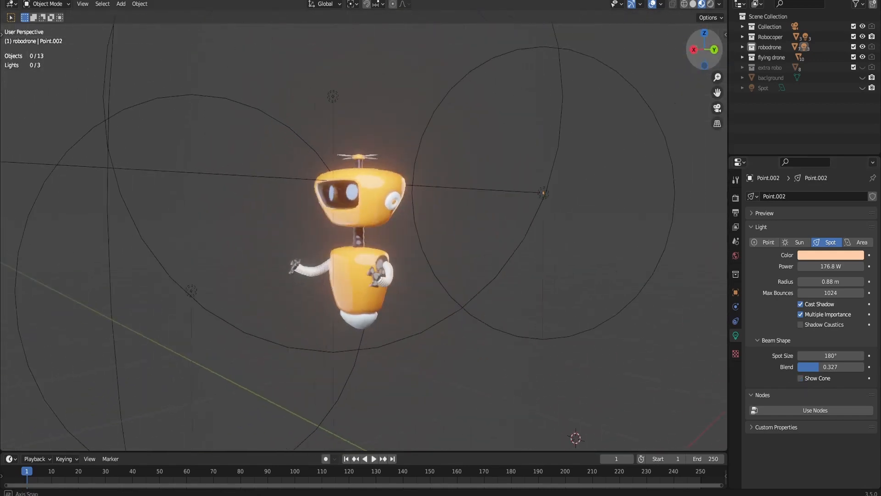
click(696, 50)
scroll(521, 242, down, 1)
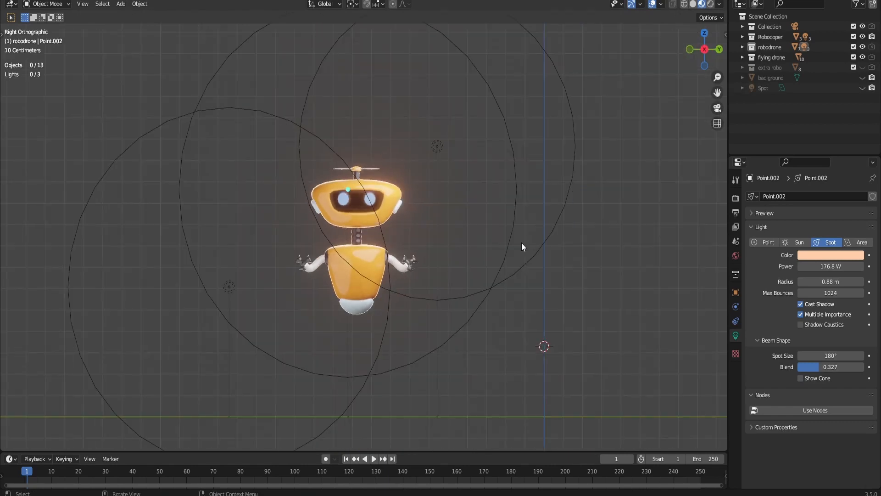
key(shift+a)
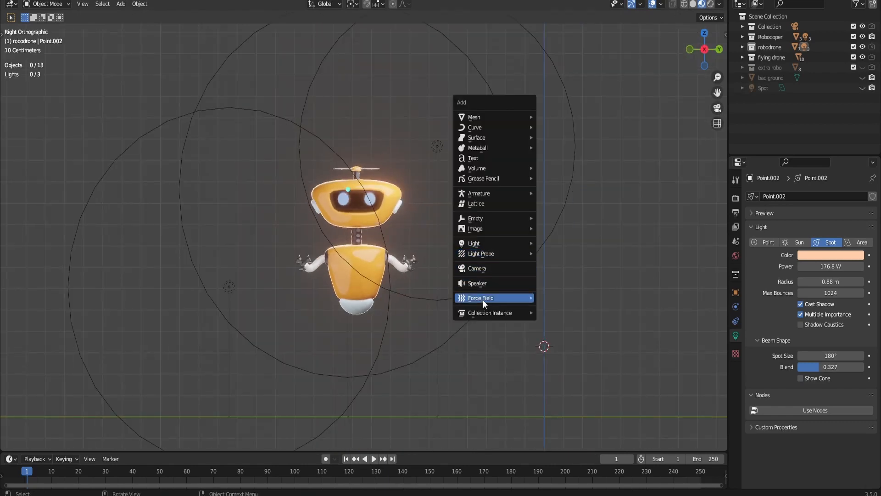
mouse_move(481, 117)
click(546, 121)
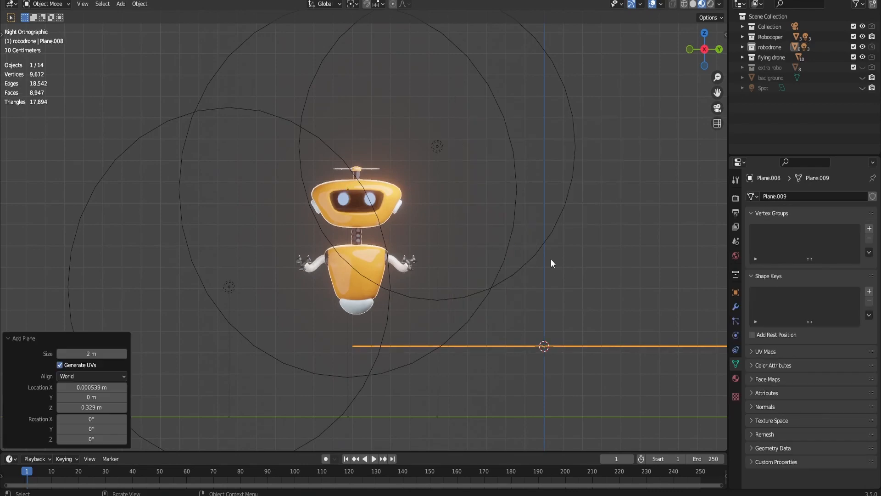
- Move the plane about -0.32 m along Z and -0.97 m along Y so it lies beneath the robot
scroll(551, 259, down, 1)
key(g)
key(y)
key(z)
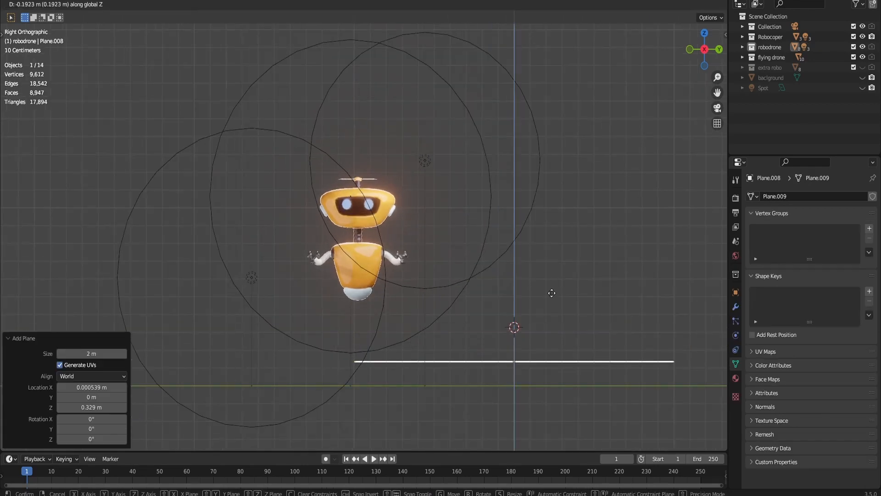
click(551, 316)
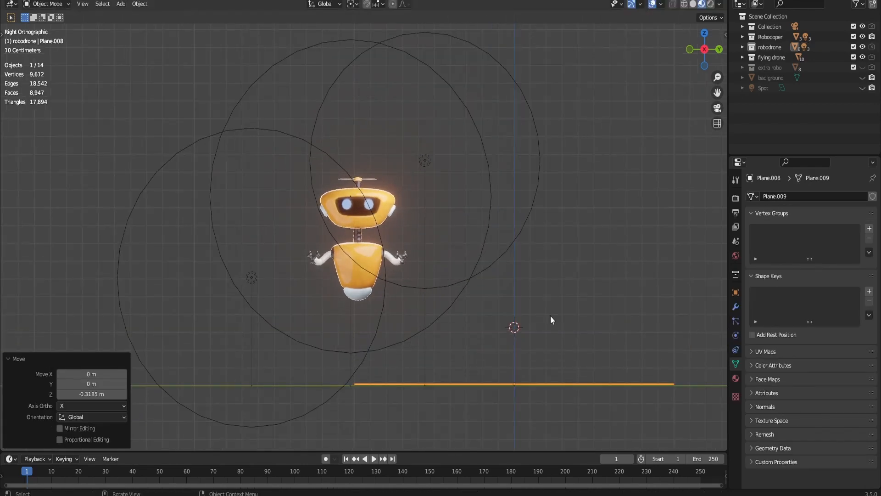
click(395, 329)
- Extrude the plane's edge behind the robot about 2.1 m up along Z to form a back wall
drag(717, 47, 766, 77)
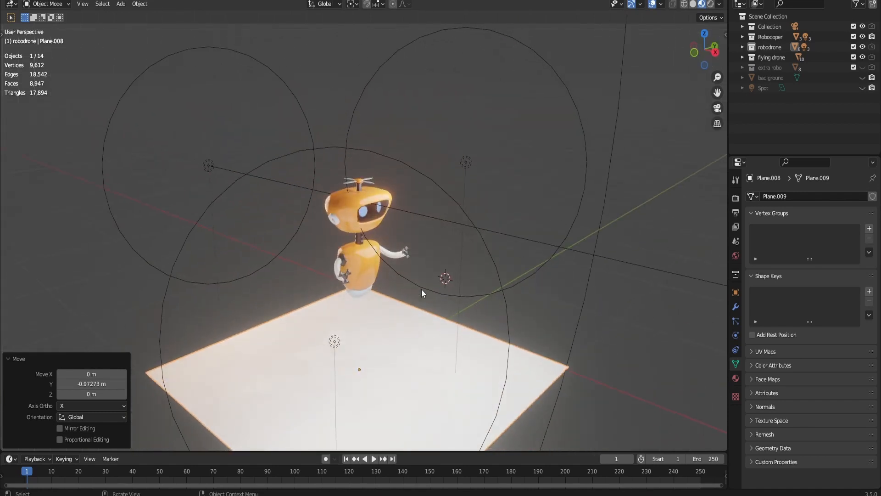
key(Tab)
click(286, 317)
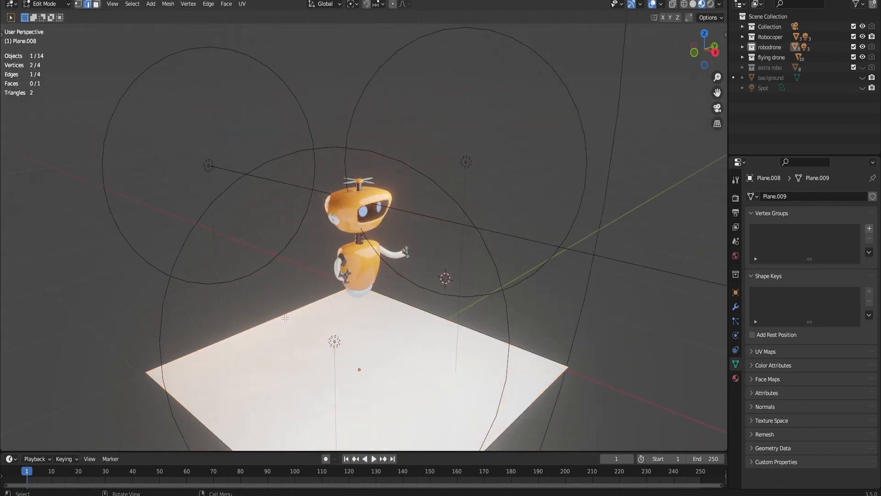
key(e)
key(z)
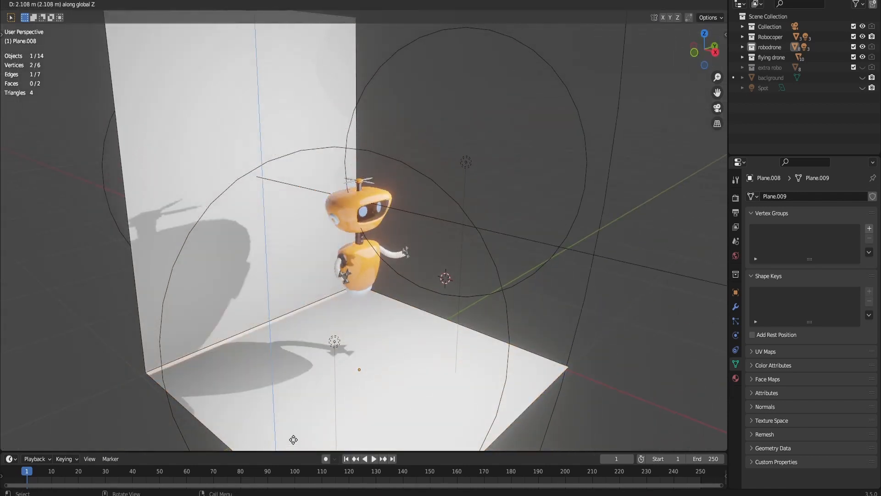
click(282, 399)
- Bevel the edge between the floor and back wall with several segments to form a smoothly curved backdrop, and check it from the front
click(280, 327)
key(ctrl+b)
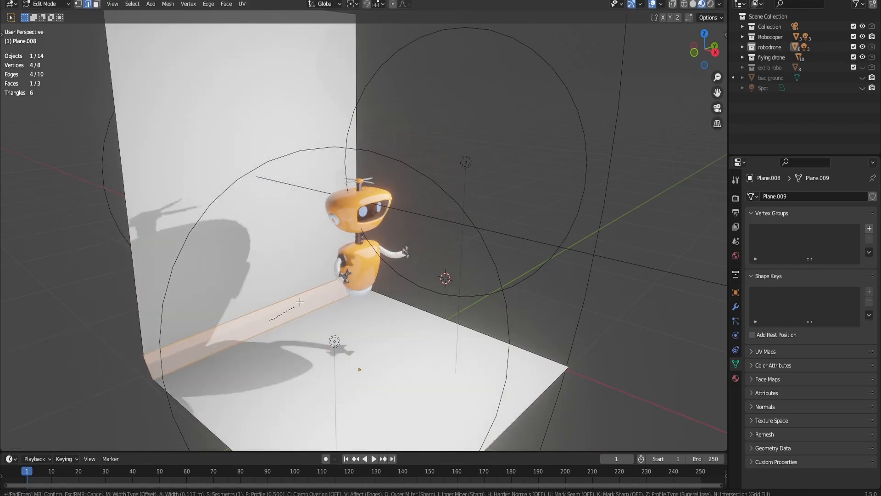
scroll(312, 294, up, 4)
click(326, 278)
key(Tab)
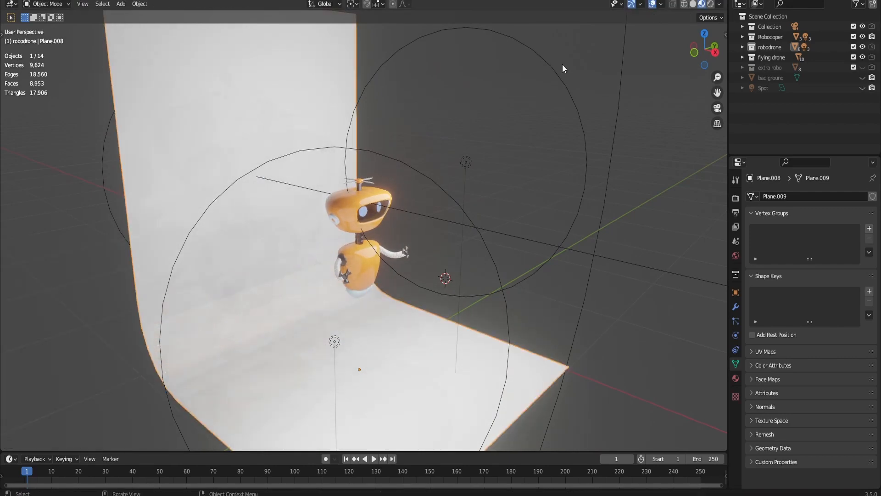
scroll(554, 111, up, 1)
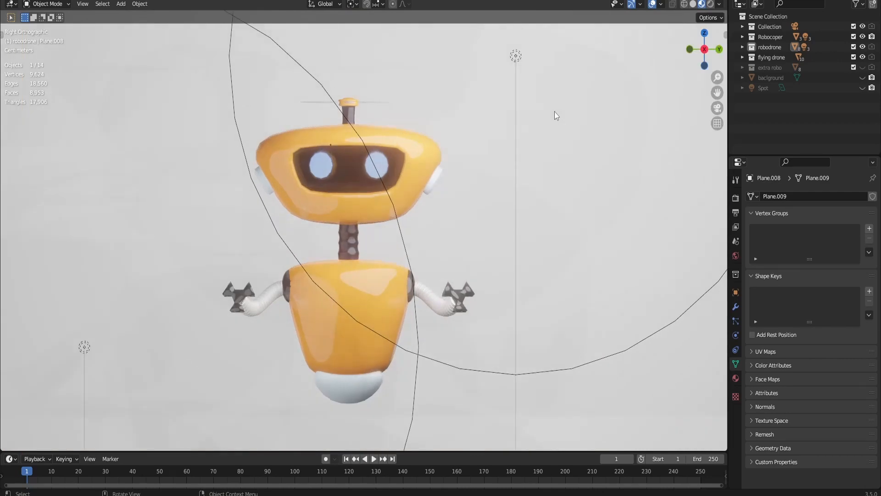
scroll(554, 112, down, 2)
scroll(554, 112, up, 1)
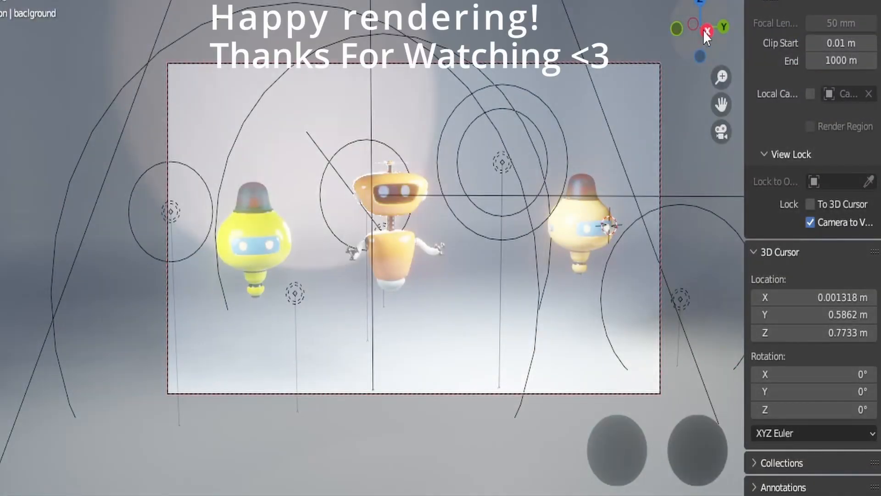
- Switch the three-robot camera view to rendered shading and orbit it to see the robots at an angle
mouse_move(703, 30)
mouse_down()
mouse_move(640, 29)
mouse_move(715, 34)
mouse_up()
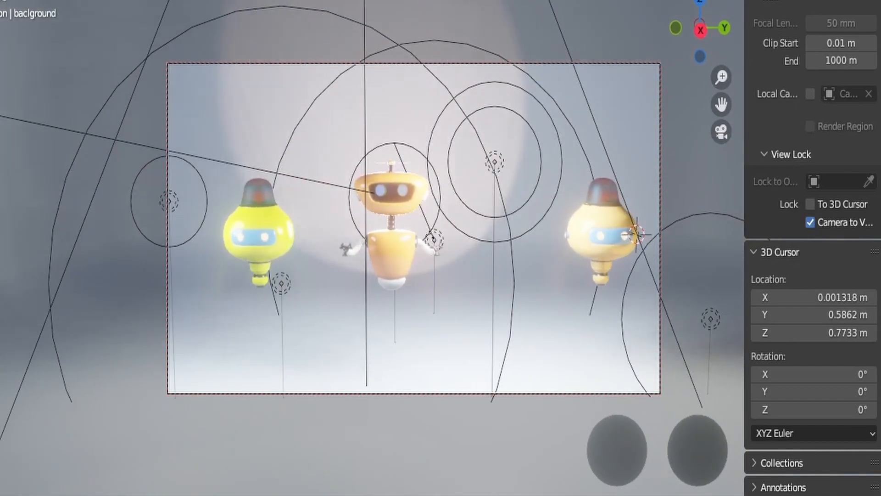
click(869, 0)
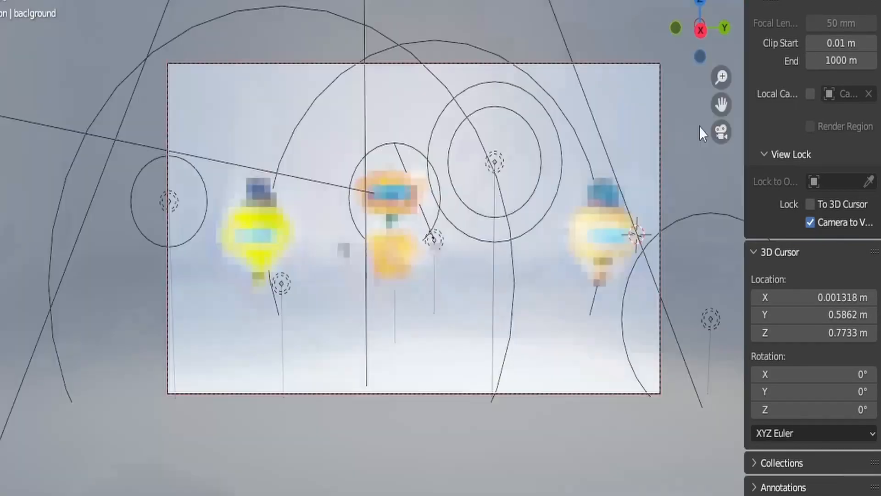
drag(696, 29, 712, 32)
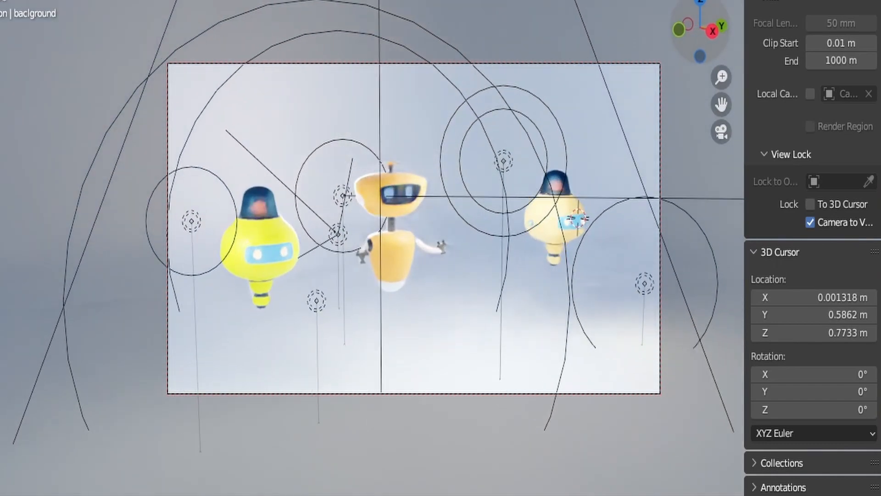